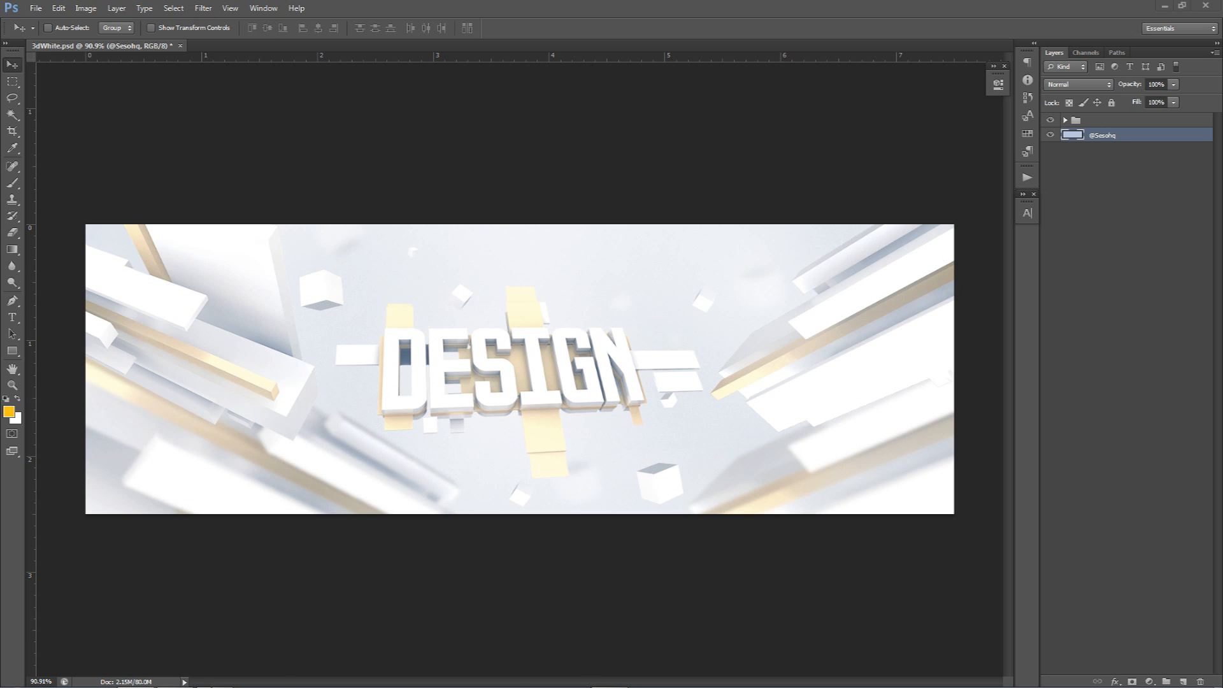
- Switch to Cinema 4D and view the colour settings of the white and gold materials
{"action": "left_click", "coordinate": [189, 682]}
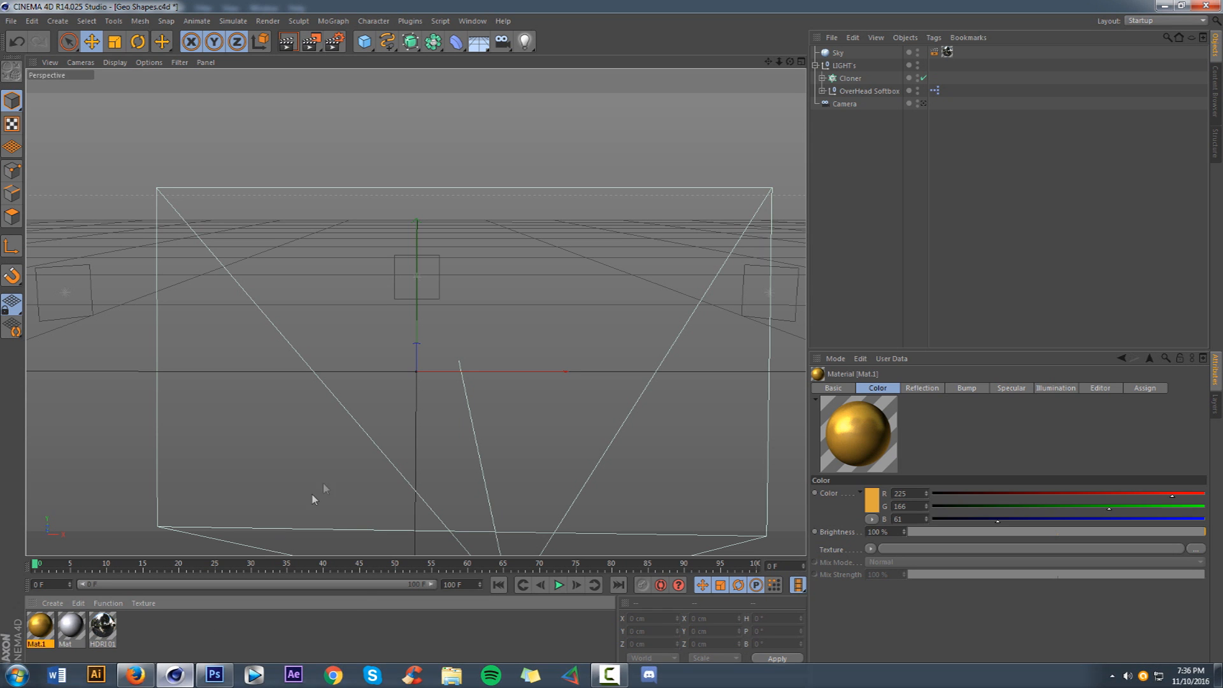
{"action": "left_click", "coordinate": [72, 629]}
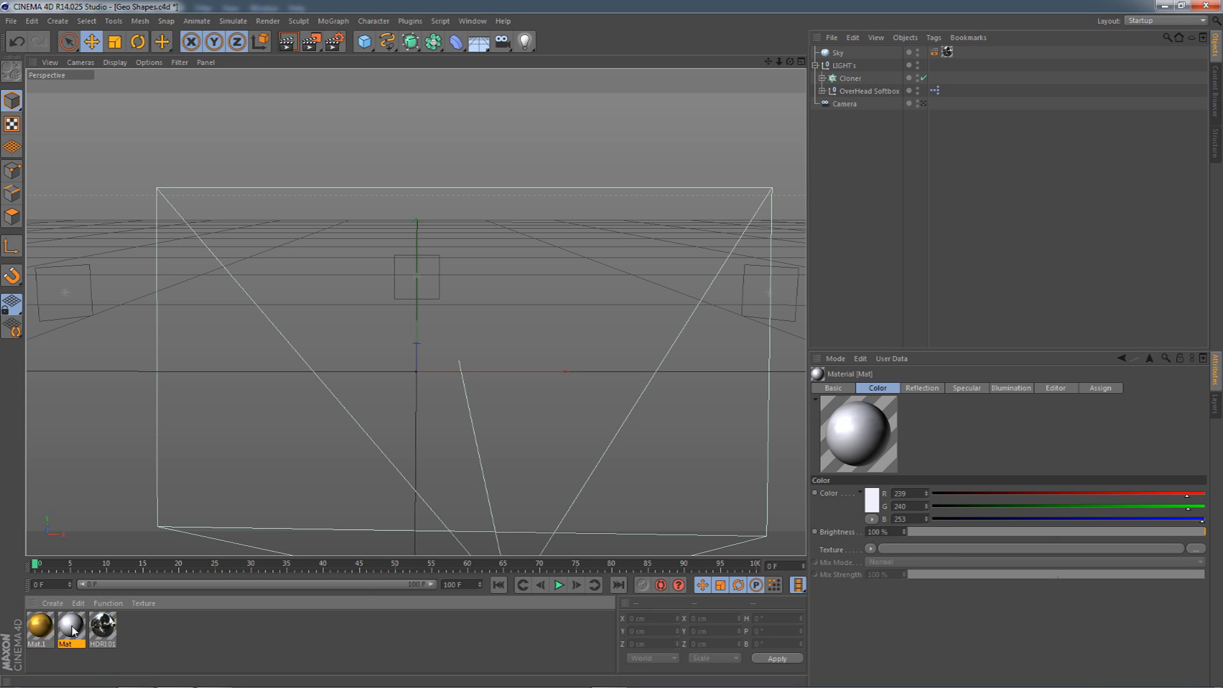
{"action": "left_click", "coordinate": [40, 629]}
{"action": "left_click", "coordinate": [63, 632]}
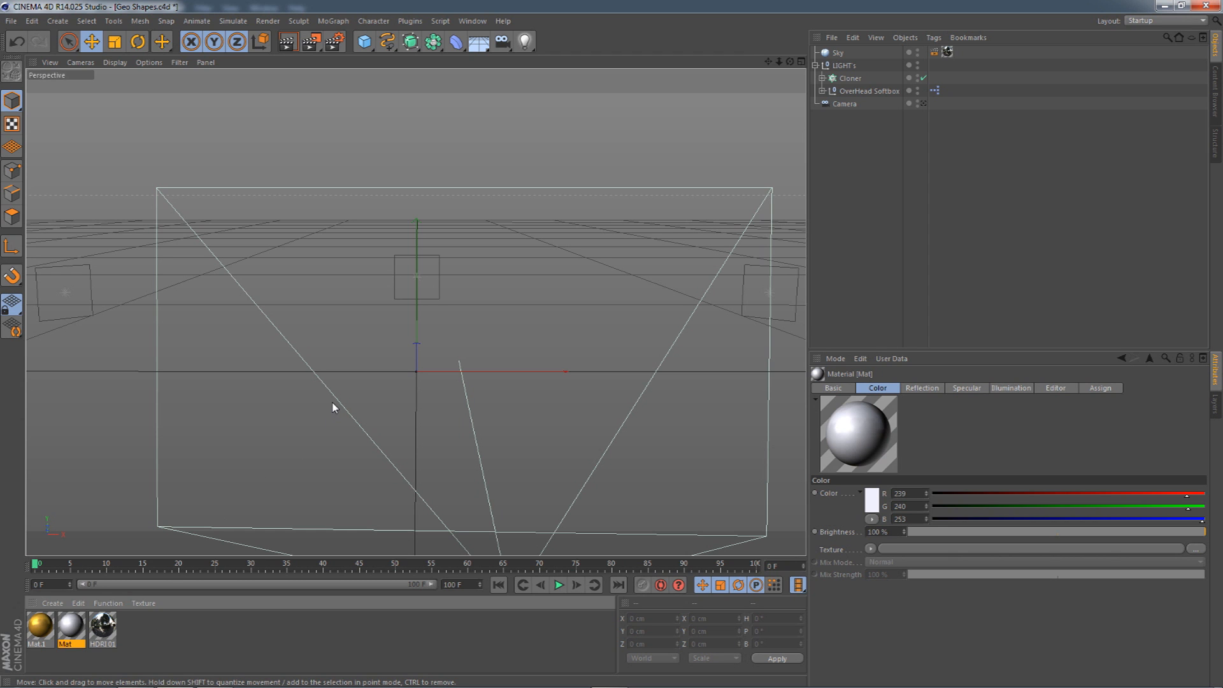
- Open the white material for editing and set its colour to R 240, G 240, B 250
{"action": "double_click", "coordinate": [70, 637]}
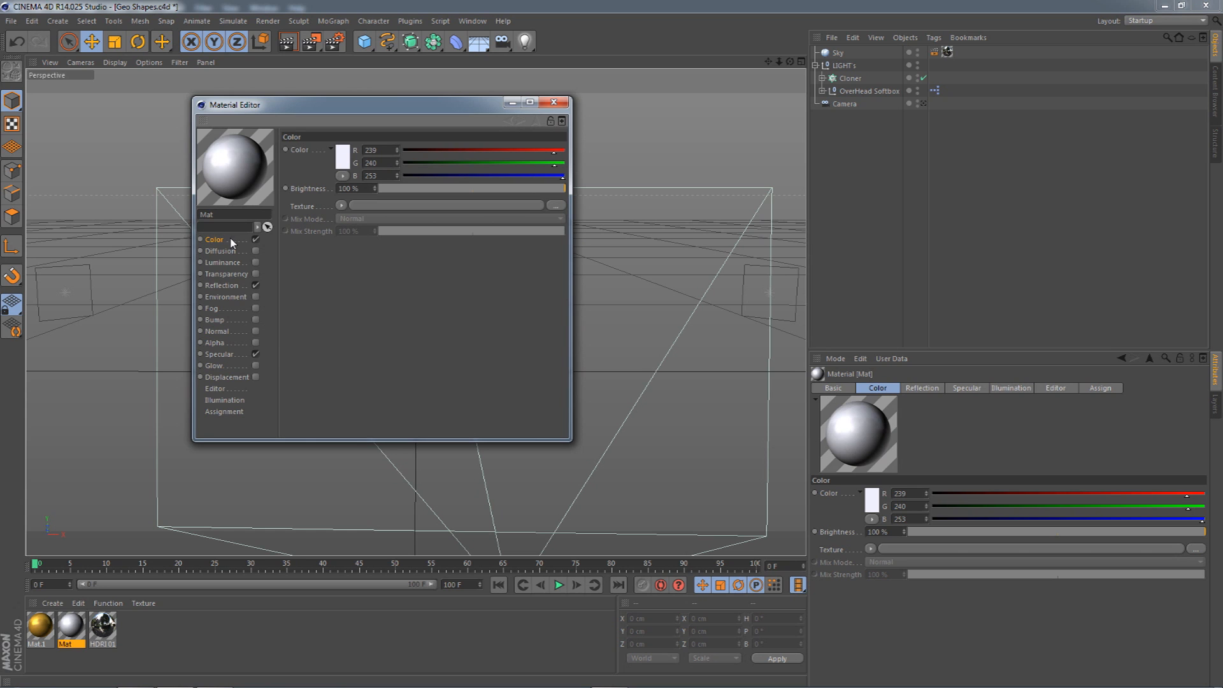
{"action": "left_click", "coordinate": [375, 150]}
{"action": "type", "text": "240"}
{"action": "key", "text": "Tab"}
{"action": "key", "text": "Tab"}
{"action": "type", "text": "250"}
{"action": "key", "text": "Return"}
{"action": "left_click_drag", "start_coordinate": [235, 100], "coordinate": [318, 107]}
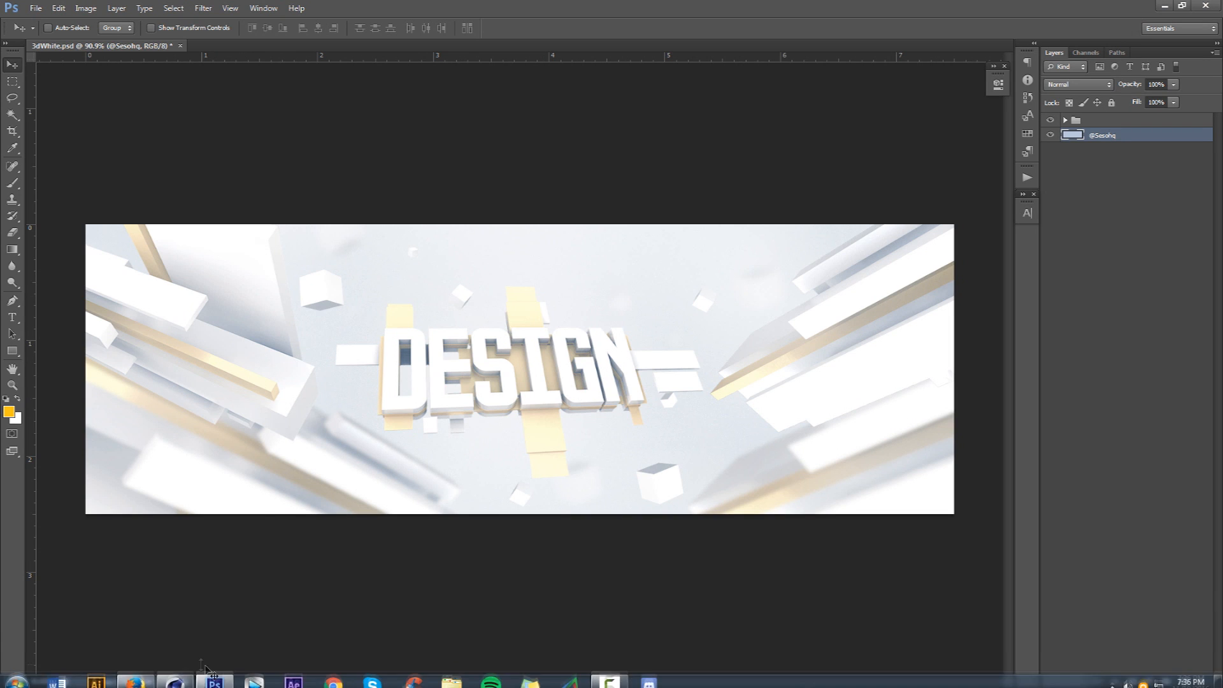
- Return from Photoshop to Cinema 4D and examine the white material's reflection brightness, texture shader options, mix strength and blurriness
{"action": "left_click", "coordinate": [210, 677]}
{"action": "left_click", "coordinate": [313, 294]}
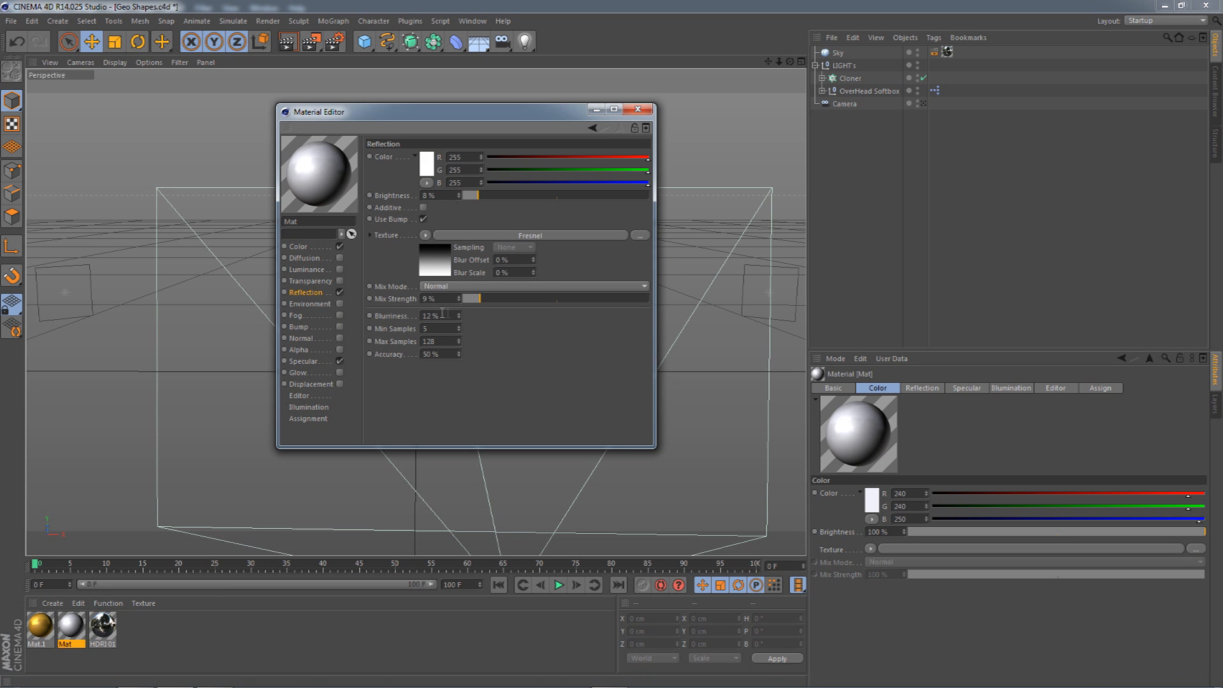
{"action": "left_click", "coordinate": [425, 235]}
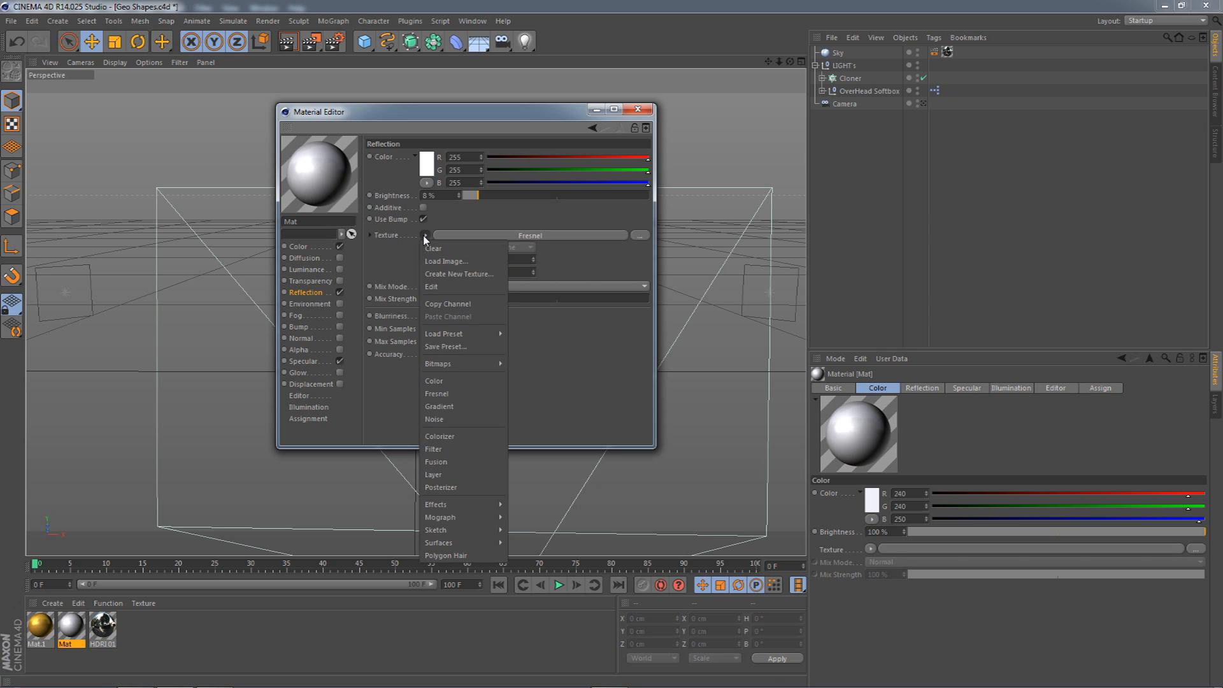
{"action": "left_click", "coordinate": [545, 375]}
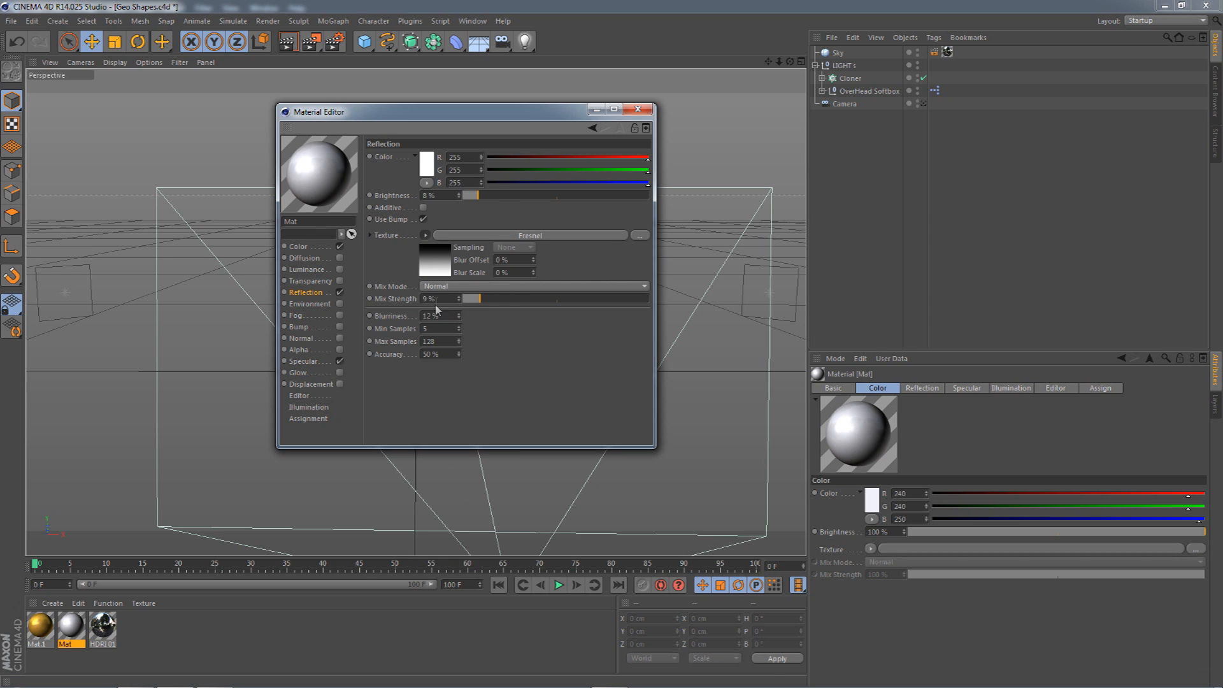
{"action": "left_click", "coordinate": [428, 195]}
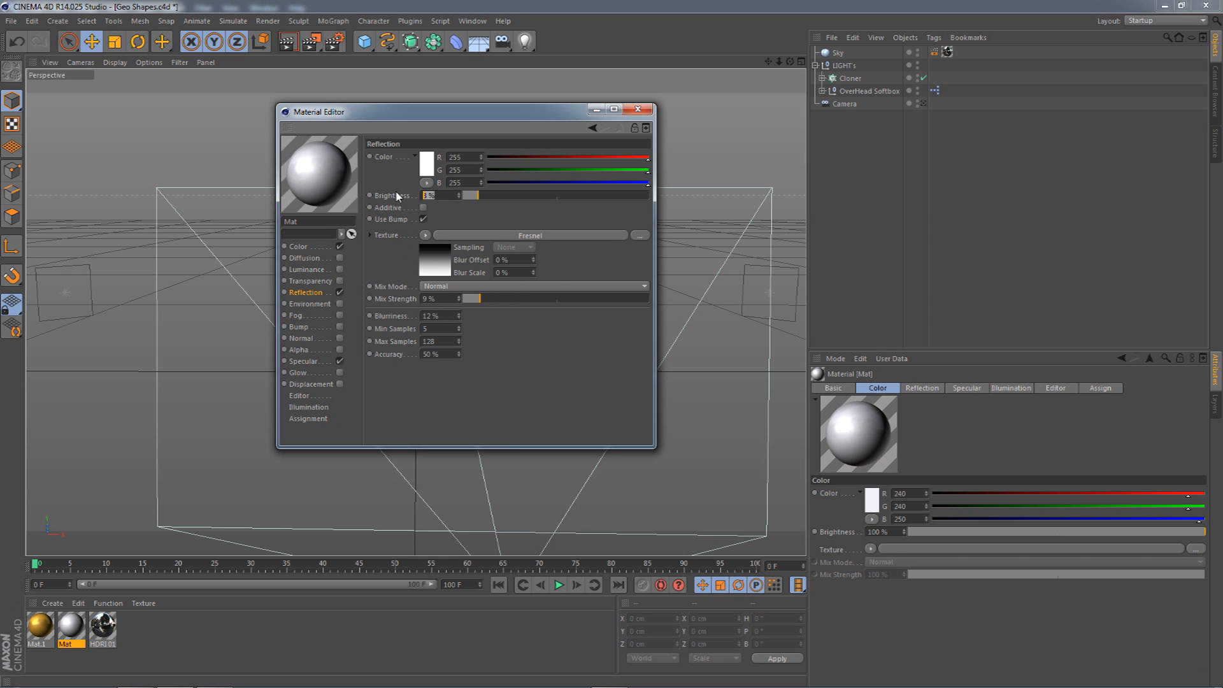
{"action": "left_click", "coordinate": [451, 319]}
- Examine the RGB values of the gold material's reflection and base colour
{"action": "left_click", "coordinate": [38, 630]}
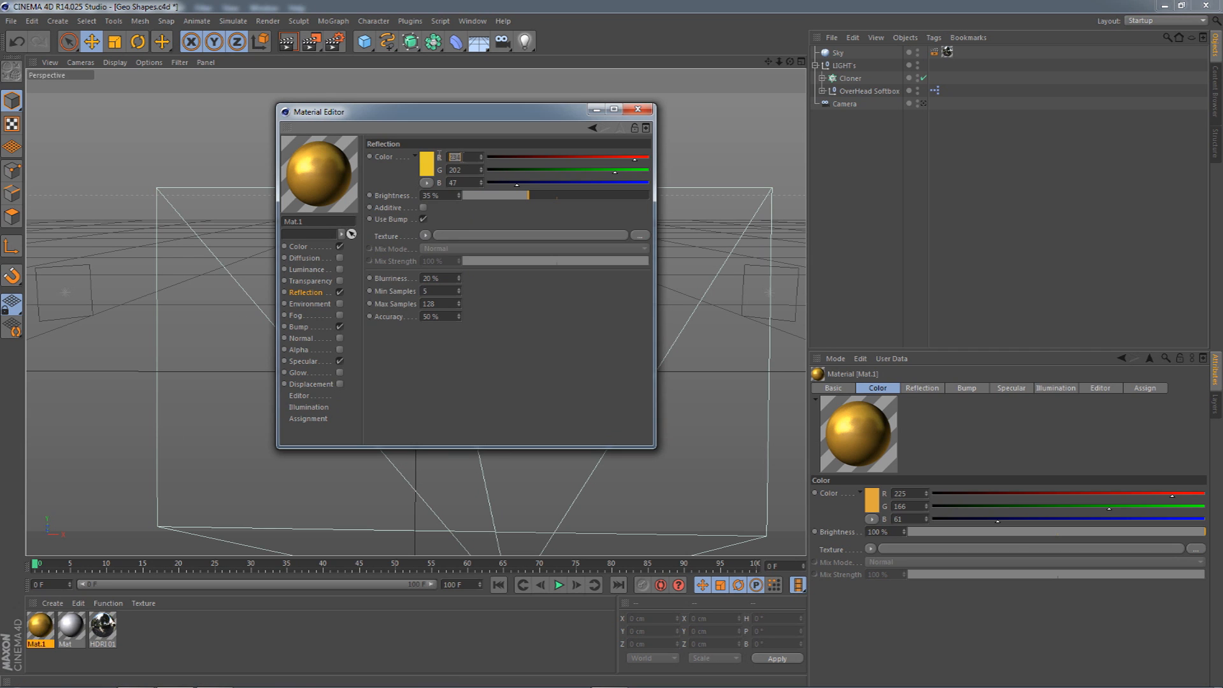
{"action": "key", "text": "Tab"}
{"action": "key", "text": "Tab"}
{"action": "key", "text": "Tab"}
{"action": "left_click", "coordinate": [321, 248]}
{"action": "left_click", "coordinate": [457, 157]}
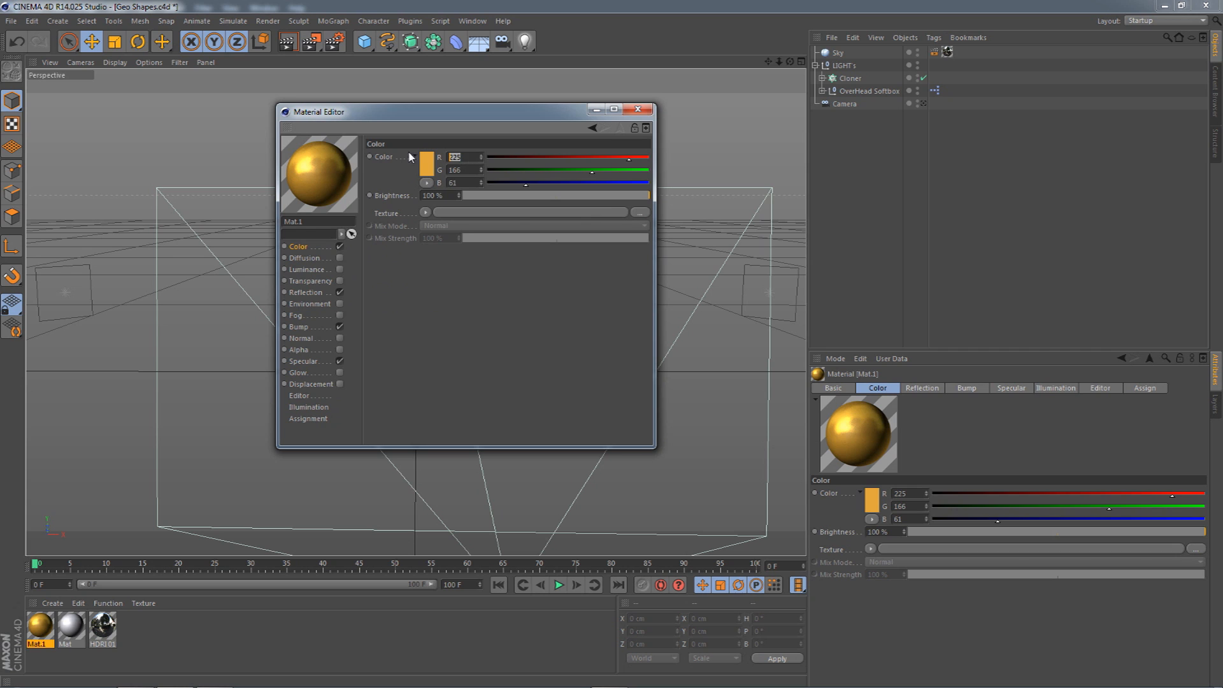
{"action": "key", "text": "Tab"}
{"action": "key", "text": "Tab"}
- Review the gold material's bump channel, including its noise shader, available noise types and strength, and close the Material Editor
{"action": "left_click", "coordinate": [317, 327]}
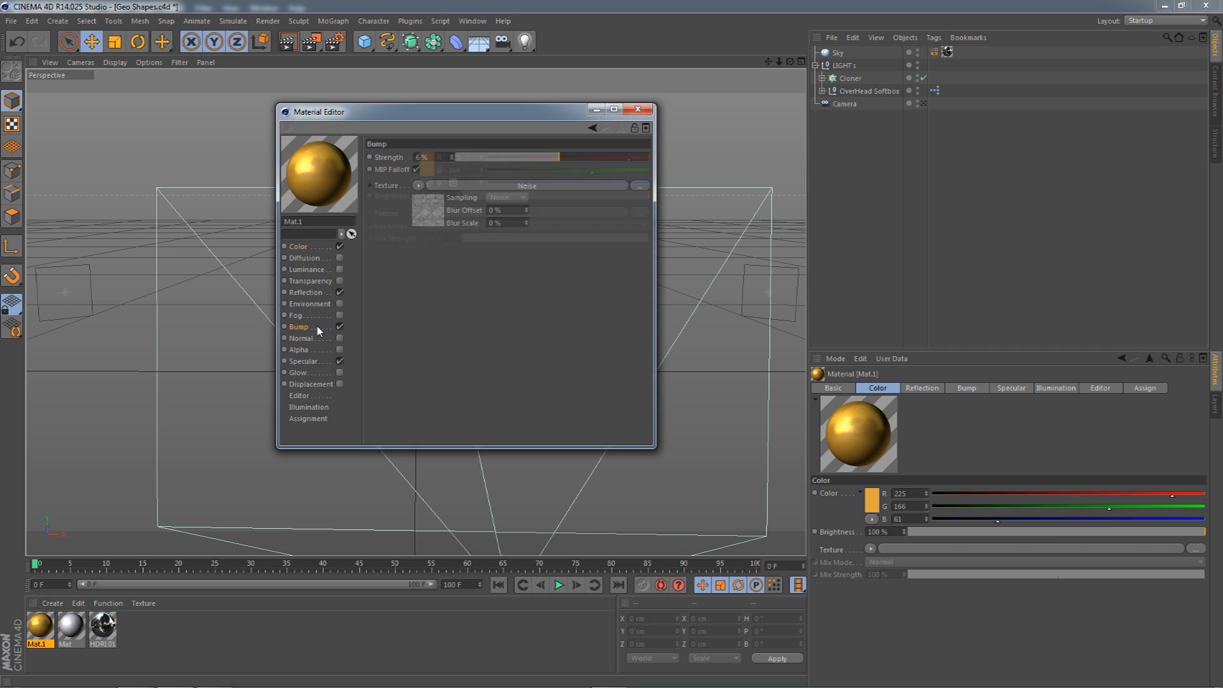
{"action": "left_click", "coordinate": [418, 186]}
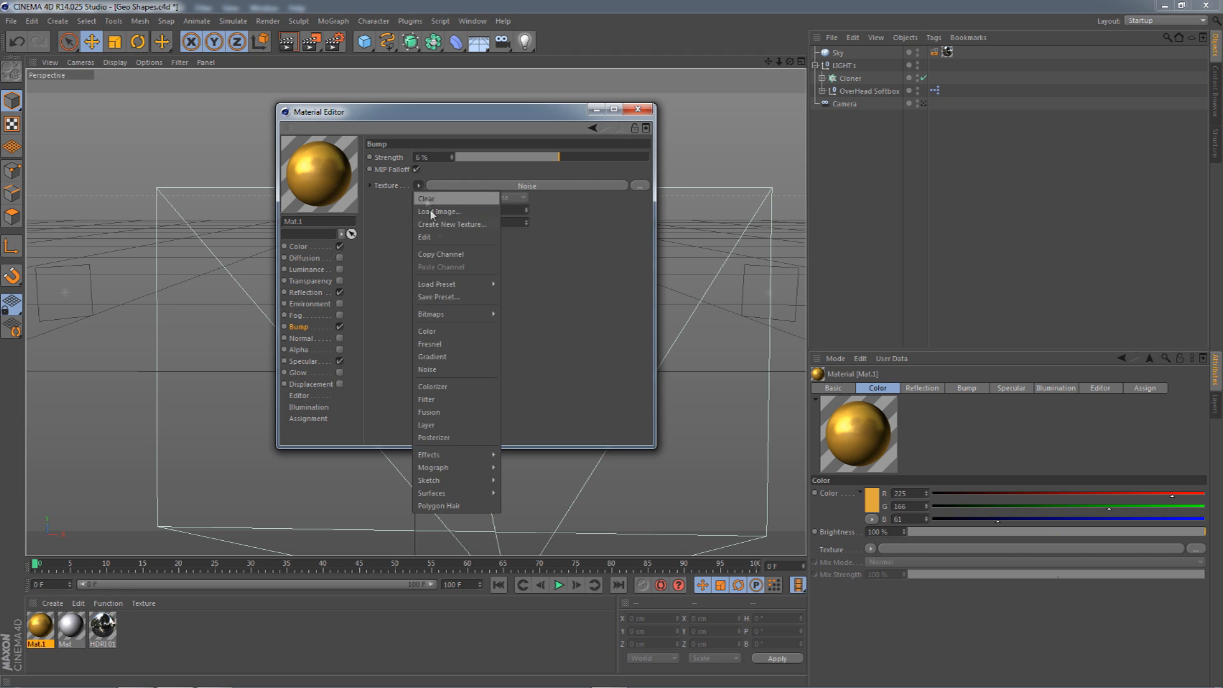
{"action": "left_click", "coordinate": [444, 374]}
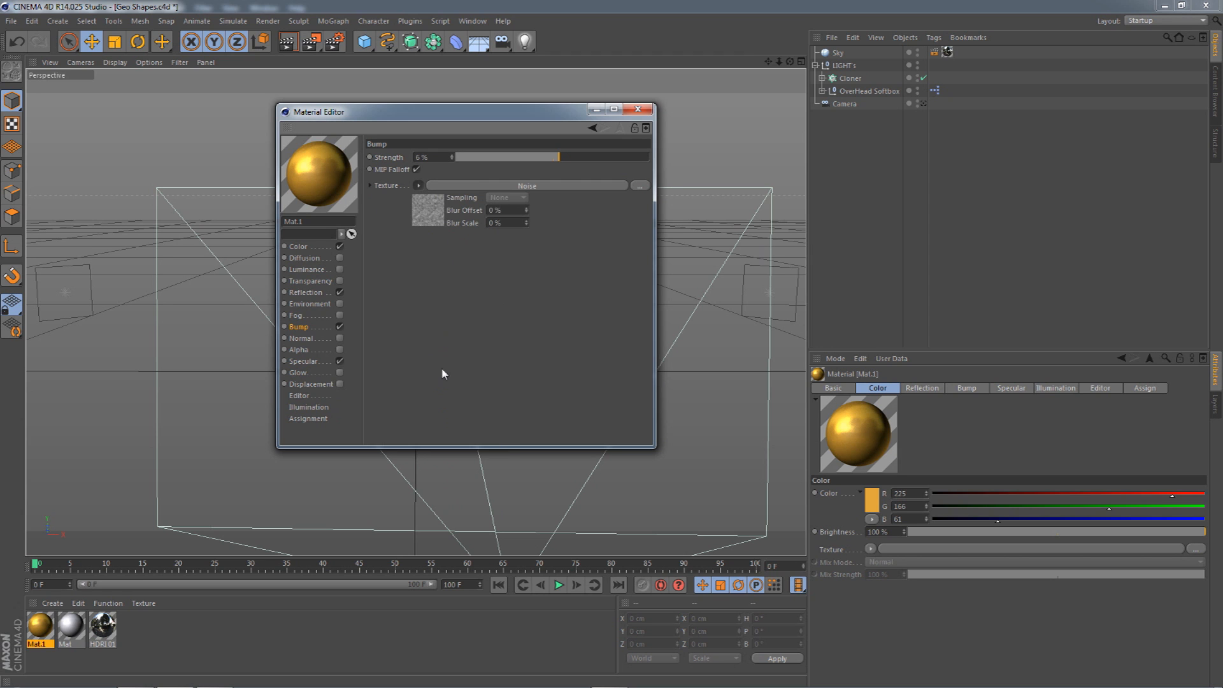
{"action": "left_click", "coordinate": [506, 186]}
{"action": "left_click", "coordinate": [475, 286]}
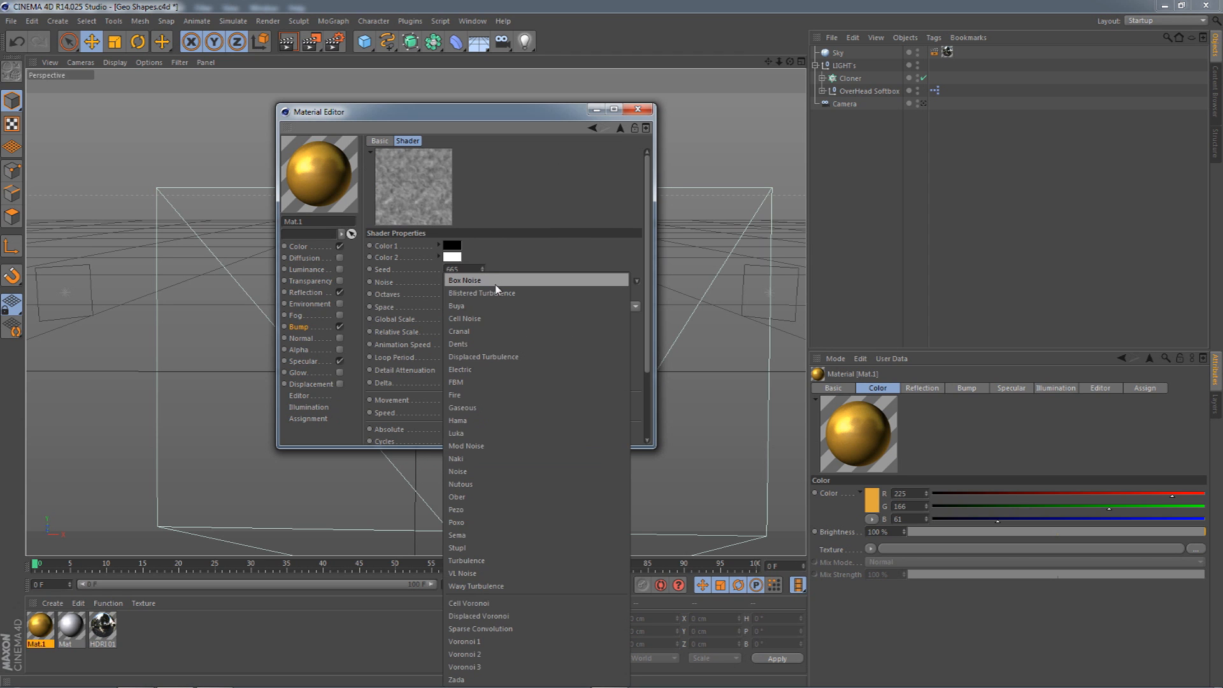
{"action": "left_click", "coordinate": [484, 357]}
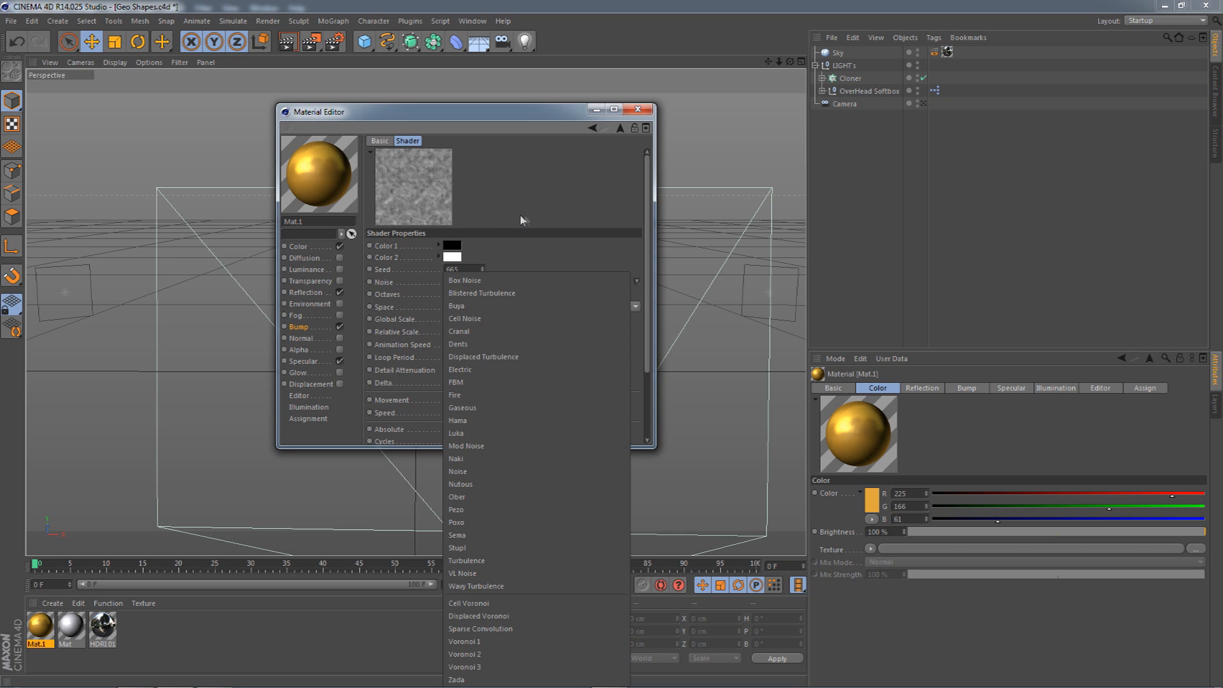
{"action": "left_click", "coordinate": [324, 250]}
{"action": "left_click", "coordinate": [304, 325]}
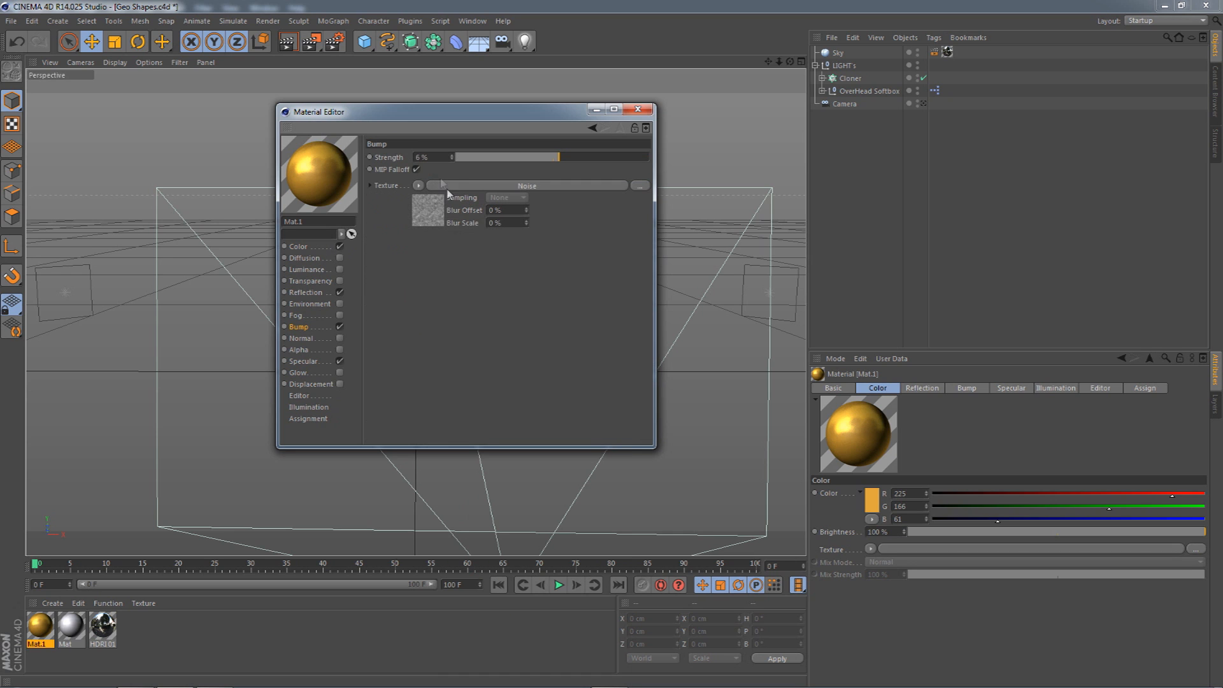
{"action": "left_click", "coordinate": [436, 157]}
{"action": "left_click", "coordinate": [638, 109]}
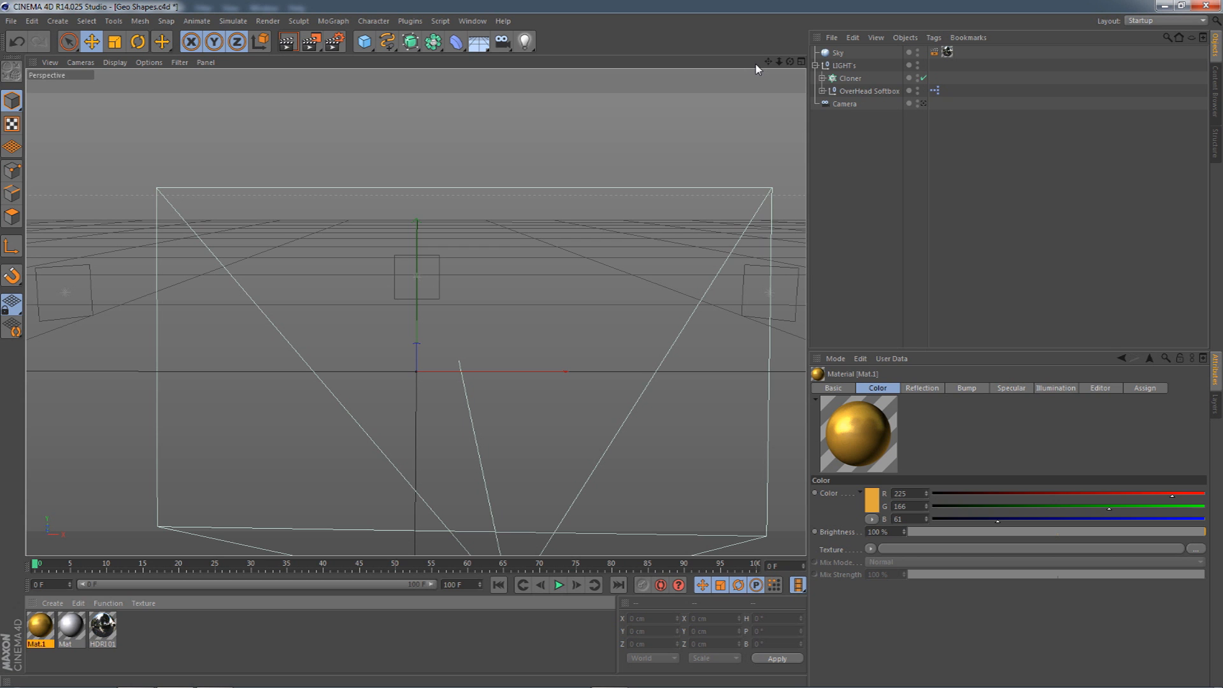
- Switch to Photoshop to look over the finished banner as reference, and return to Cinema 4D
{"action": "left_click", "coordinate": [214, 671]}
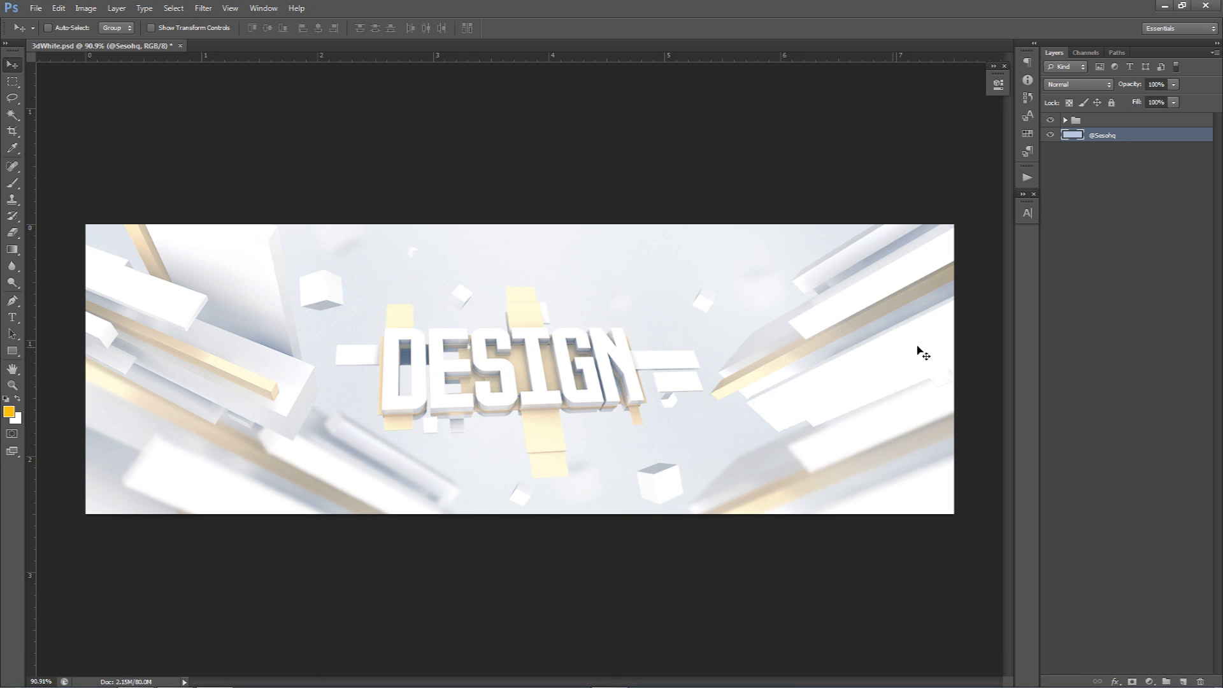
{"action": "mouse_move", "coordinate": [178, 682]}
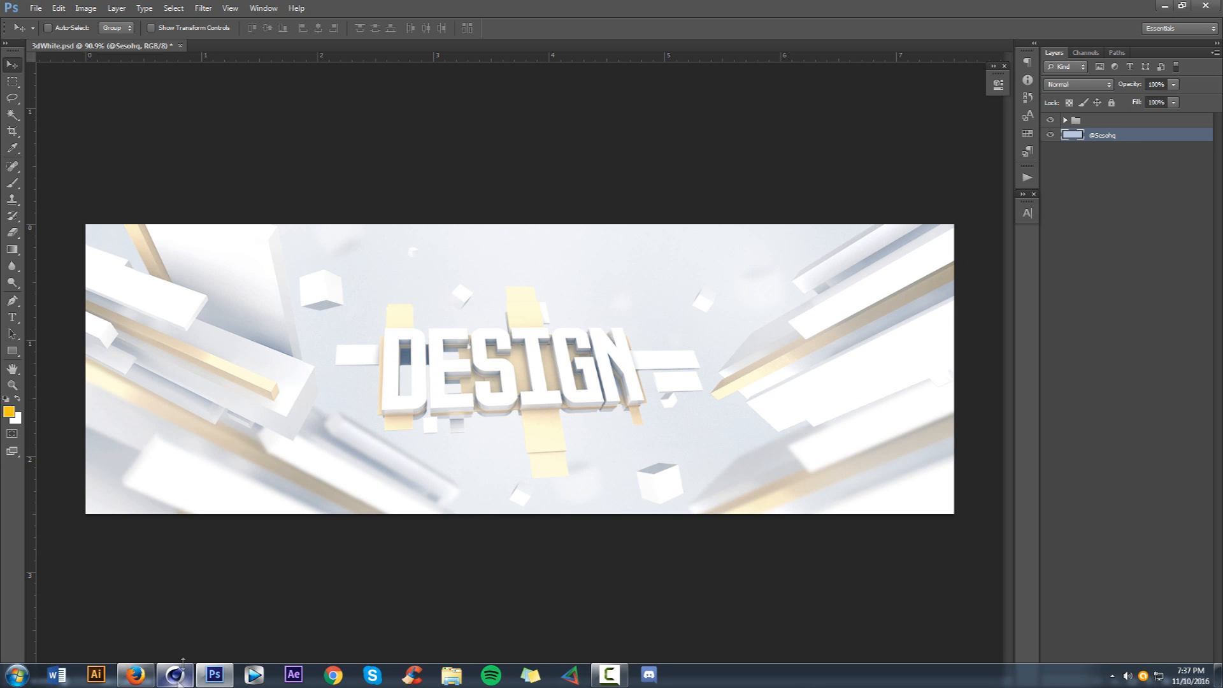
{"action": "left_click", "coordinate": [177, 677]}
- Add a cube to the scene and stretch it along X into a bar about 1286 cm long
{"action": "left_click_drag", "start_coordinate": [370, 50], "coordinate": [482, 59]}
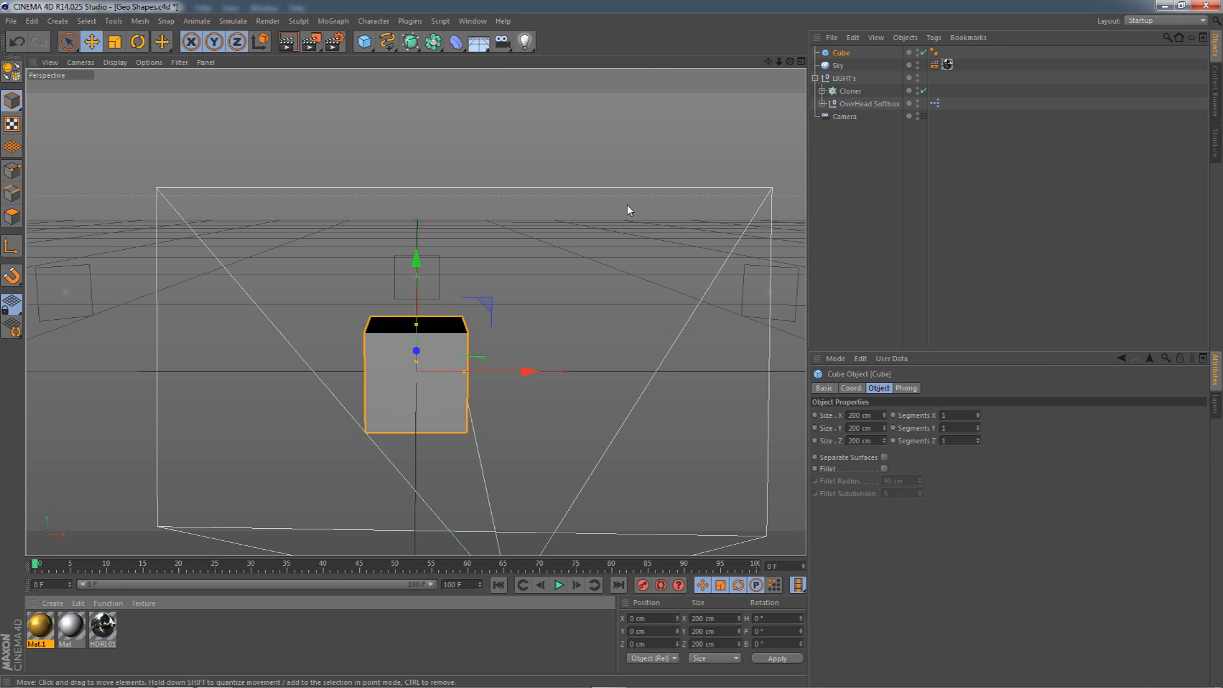
{"action": "left_click_drag", "start_coordinate": [790, 61], "coordinate": [861, 284]}
{"action": "left_click", "coordinate": [924, 117]}
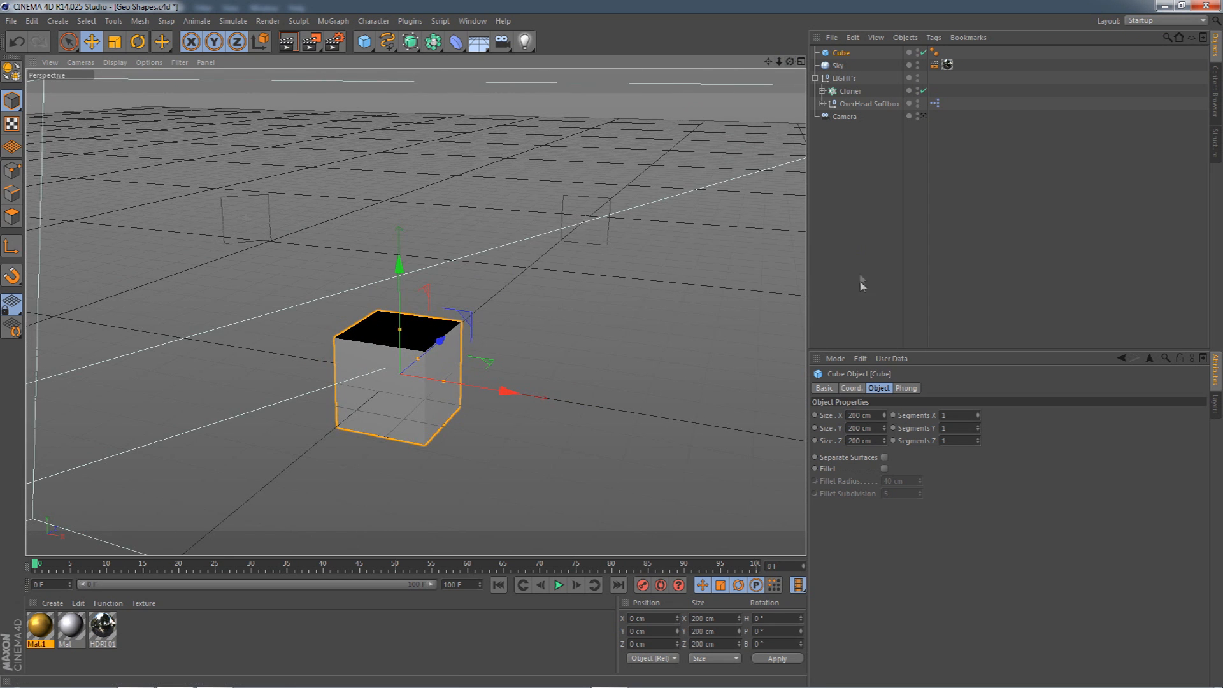
{"action": "left_click_drag", "start_coordinate": [884, 412], "coordinate": [883, 336]}
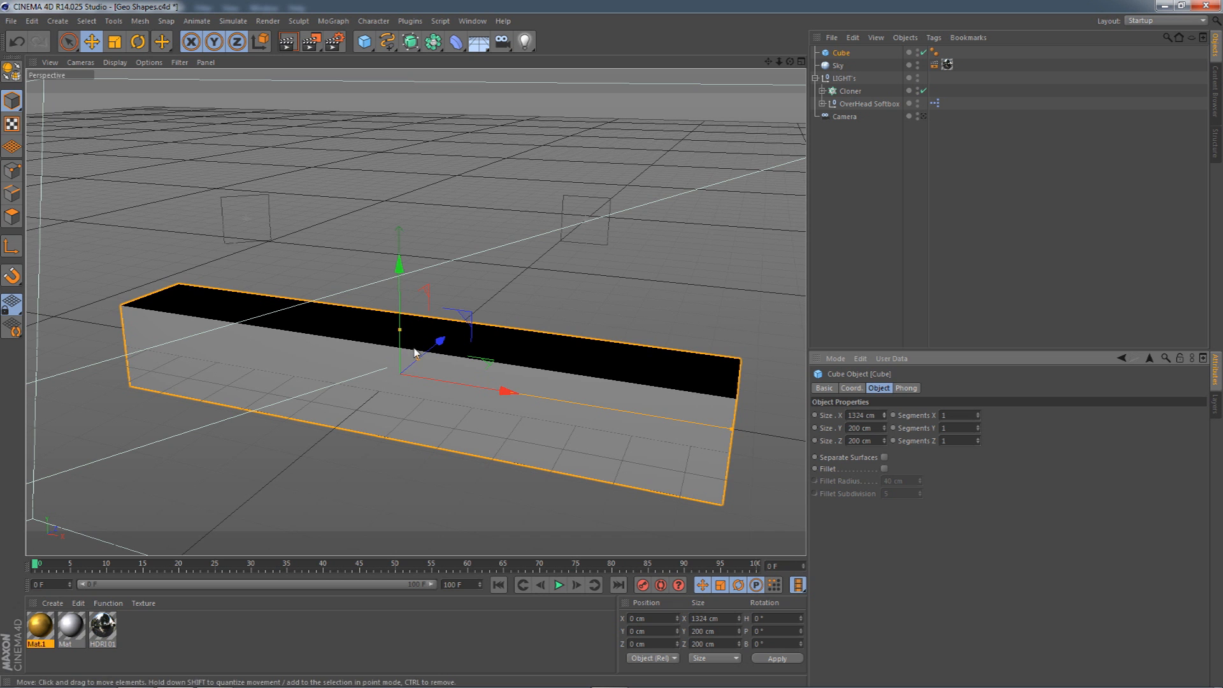
{"action": "left_click", "coordinate": [429, 411]}
{"action": "key", "text": "super"}
{"action": "key", "text": "super"}
{"action": "left_click_drag", "start_coordinate": [436, 403], "coordinate": [610, 403], "text": "alt"}
{"action": "mouse_move", "coordinate": [602, 331]}
{"action": "left_mouse_down"}
{"action": "mouse_move", "coordinate": [529, 349]}
{"action": "mouse_move", "coordinate": [588, 339]}
{"action": "left_mouse_up"}
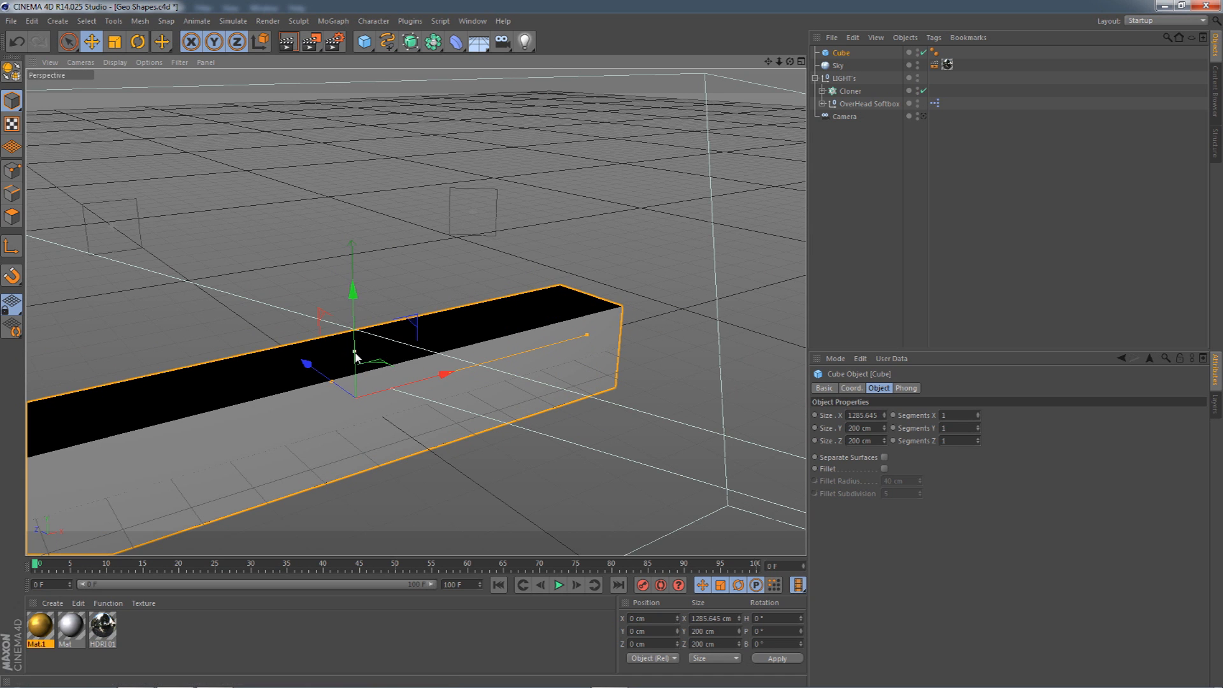
- Slim the bar to about 111 cm in Y and about 132 cm in Z
{"action": "left_click_drag", "start_coordinate": [469, 346], "coordinate": [512, 317], "text": "alt"}
{"action": "scroll", "coordinate": [511, 316], "scroll_direction": "down", "scroll_amount": 1}
{"action": "left_click_drag", "start_coordinate": [415, 314], "coordinate": [433, 286], "text": "alt"}
{"action": "left_click", "coordinate": [865, 414]}
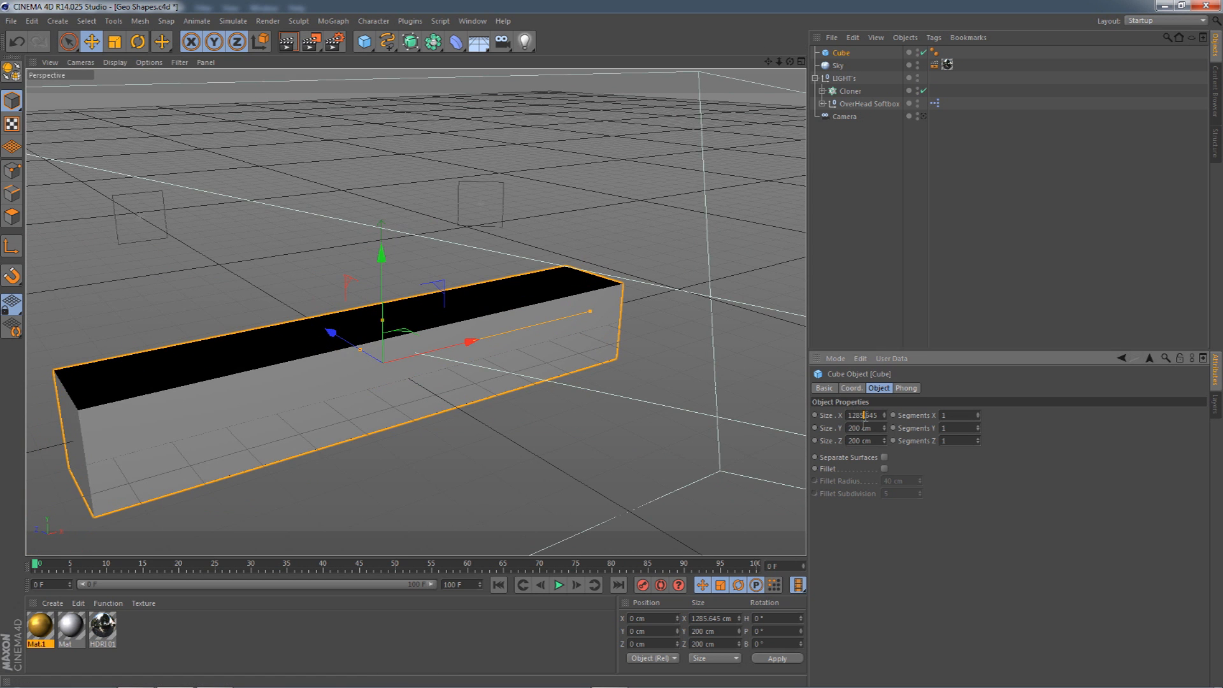
{"action": "scroll", "coordinate": [416, 312], "scroll_direction": "up", "scroll_amount": 2}
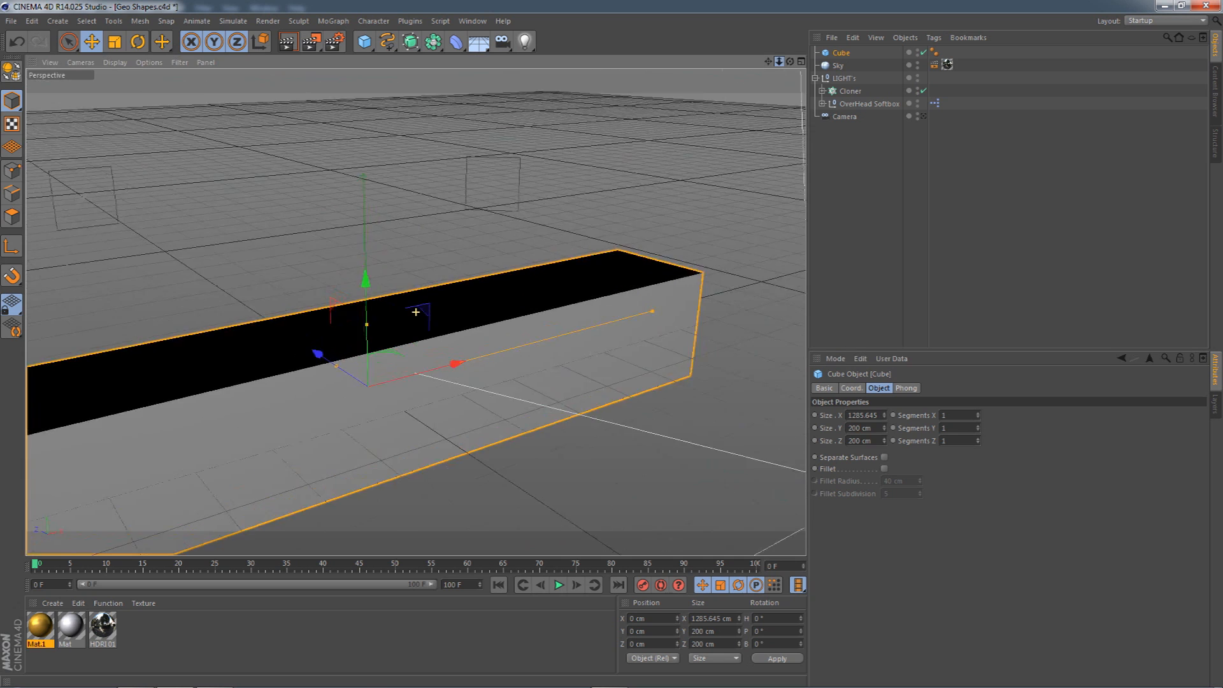
{"action": "right_click_drag", "start_coordinate": [416, 312], "coordinate": [369, 312], "text": "alt"}
{"action": "middle_click_drag", "start_coordinate": [415, 312], "coordinate": [443, 293], "text": "alt"}
{"action": "left_click_drag", "start_coordinate": [415, 311], "coordinate": [383, 328], "text": "alt"}
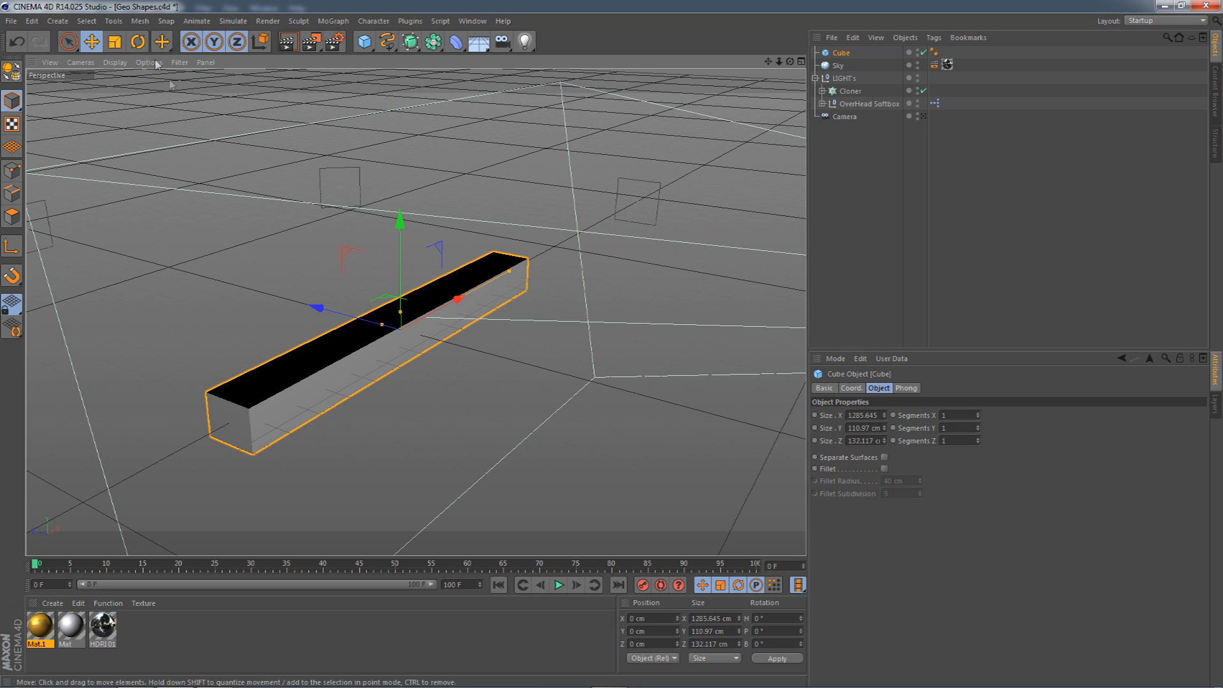
- Scale the bar down uniformly to about 1088 × 94 × 112 cm and activate the Move tool
{"action": "left_click", "coordinate": [114, 42]}
{"action": "left_click_drag", "start_coordinate": [446, 306], "coordinate": [414, 256]}
{"action": "key", "text": "e"}
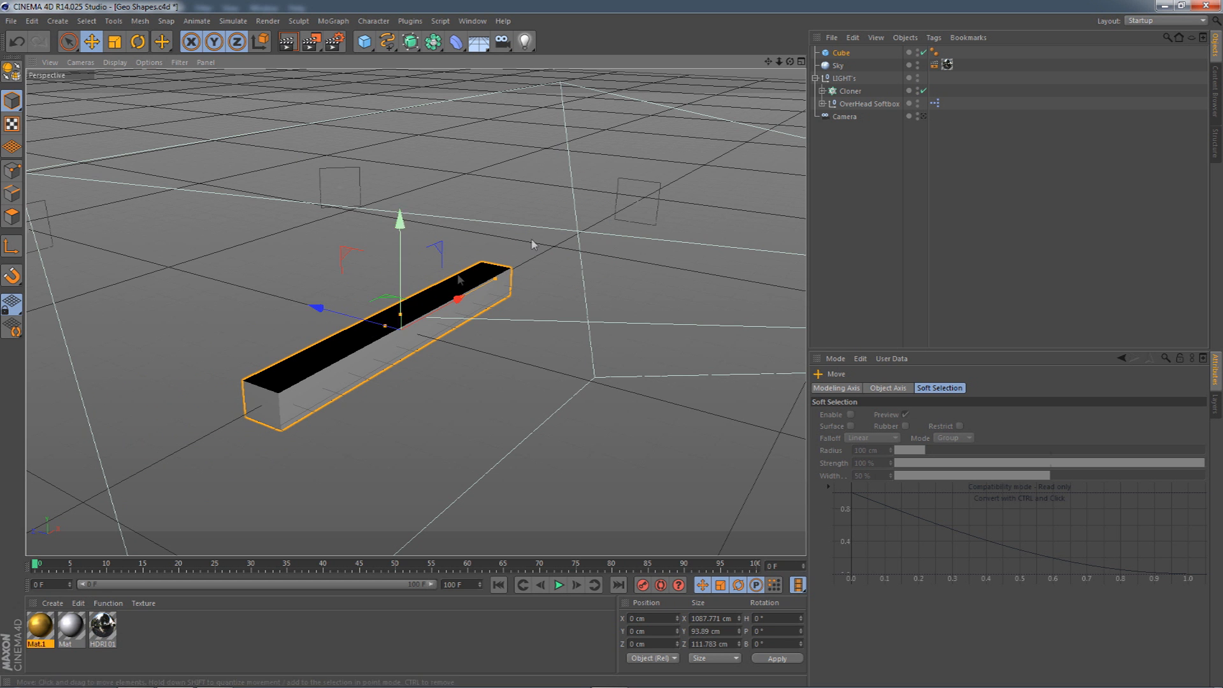
- Duplicate the bar upward to about Y 145 cm and shift the copy sideways to about Z 163 cm
{"action": "left_click_drag", "start_coordinate": [397, 309], "coordinate": [647, 124], "text": "alt"}
{"action": "left_click_drag", "start_coordinate": [420, 234], "coordinate": [425, 181]}
{"action": "left_click_drag", "start_coordinate": [425, 183], "coordinate": [424, 184], "text": "ctrl"}
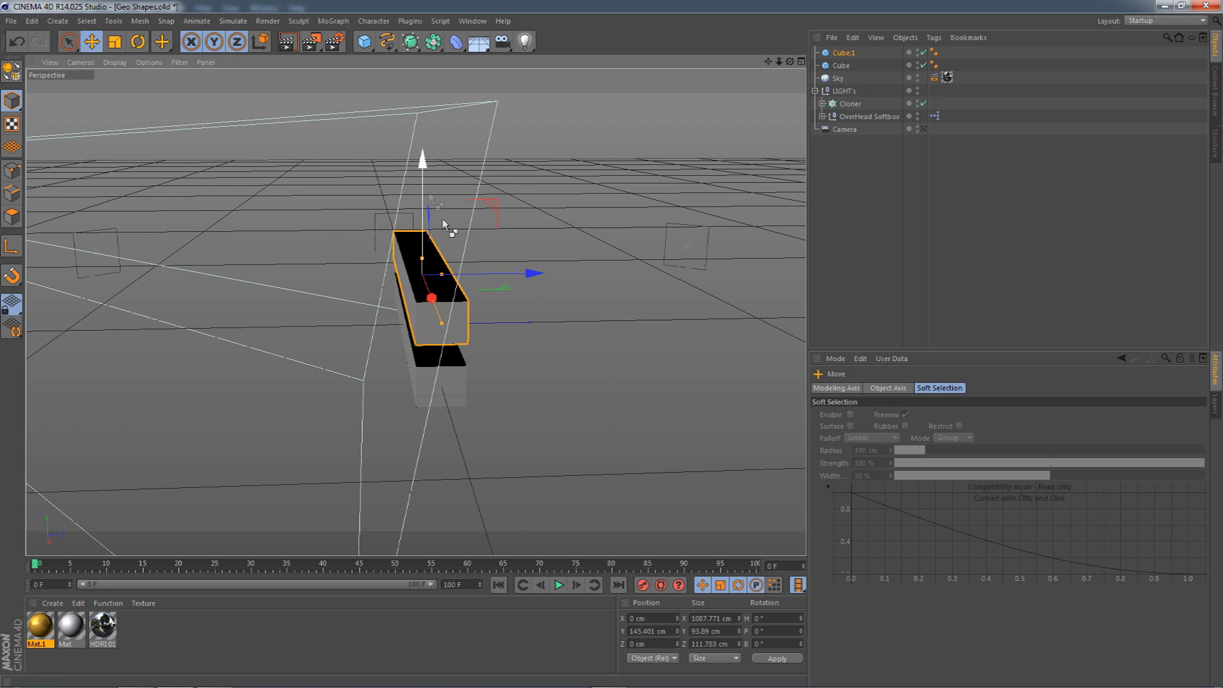
{"action": "left_click_drag", "start_coordinate": [482, 278], "coordinate": [537, 275]}
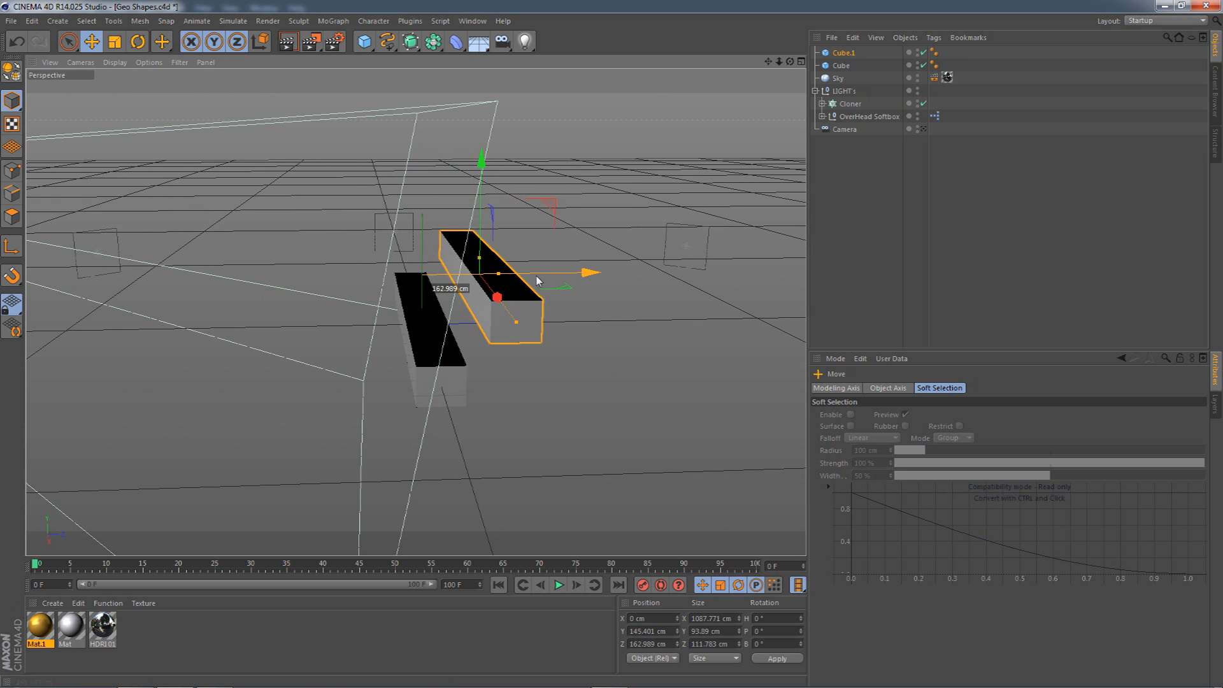
- Check the Photoshop reference, return to Cinema 4D, and thin the copied bar to about 50 × 63 cm at about Y 95 cm
{"action": "mouse_move", "coordinate": [482, 191]}
{"action": "left_mouse_down"}
{"action": "mouse_move", "coordinate": [483, 207]}
{"action": "mouse_move", "coordinate": [486, 177]}
{"action": "left_mouse_up"}
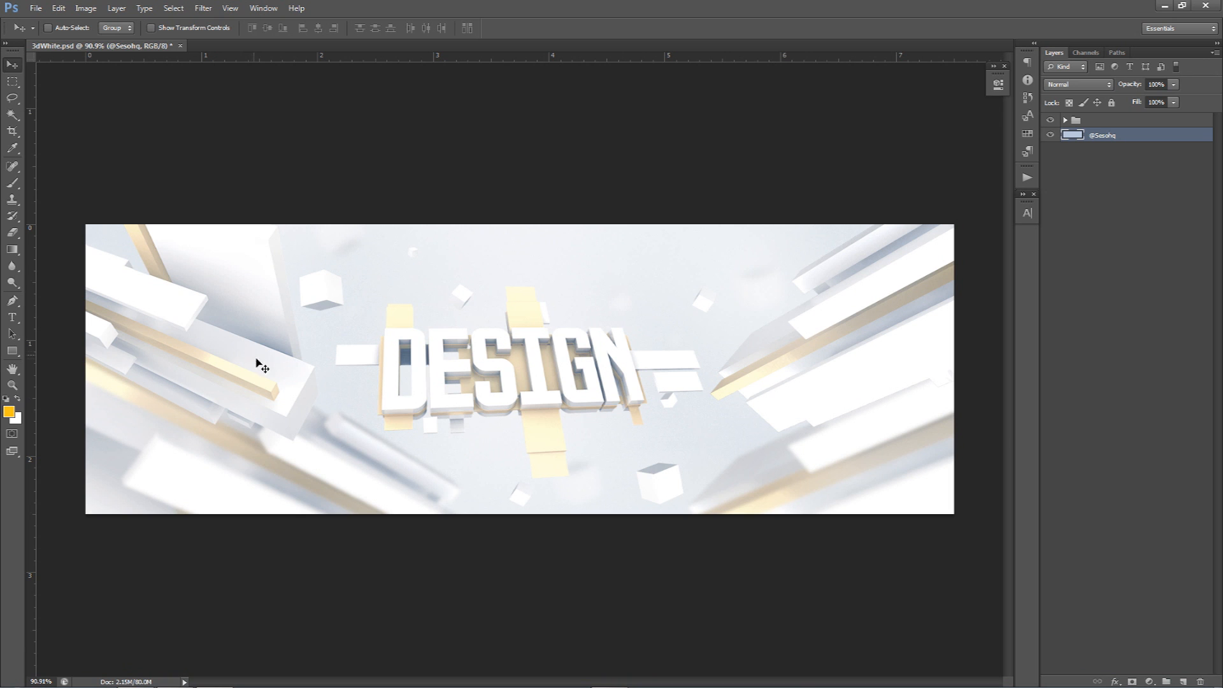
{"action": "left_click", "coordinate": [176, 678]}
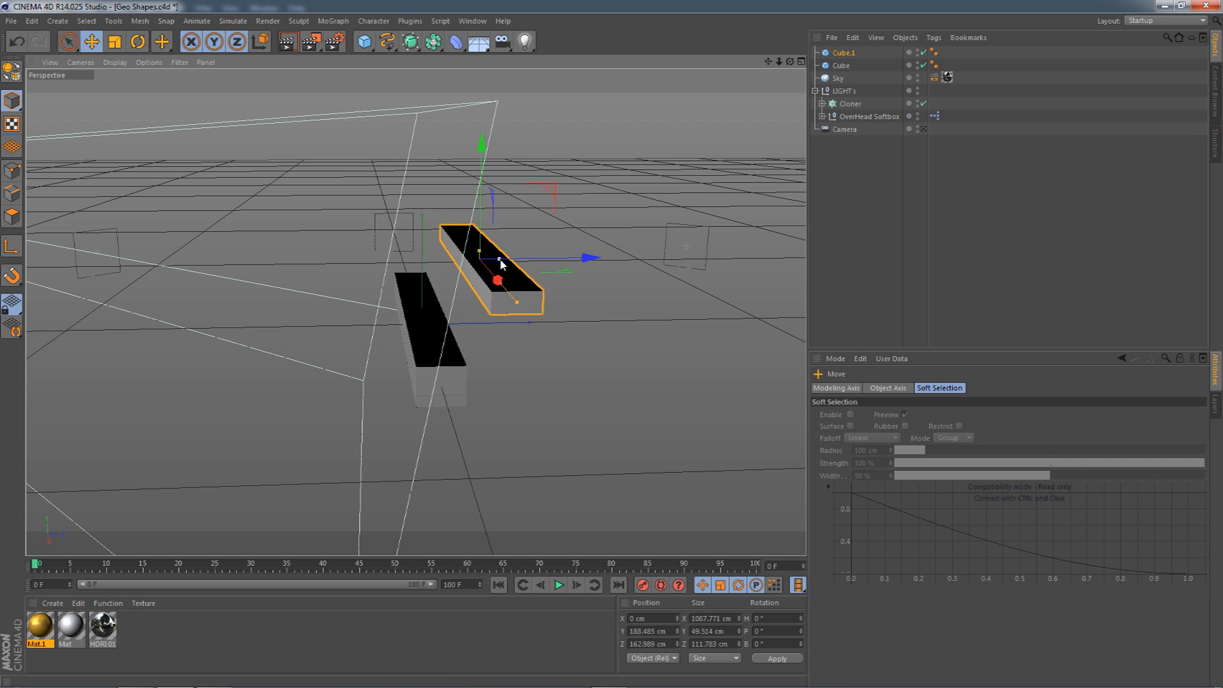
{"action": "left_click_drag", "start_coordinate": [482, 171], "coordinate": [482, 212]}
- Duplicate the thin bar to the opposite side of the original bar, at about Z -163 cm
{"action": "left_click_drag", "start_coordinate": [438, 328], "coordinate": [327, 250], "text": "alt"}
{"action": "left_click_drag", "start_coordinate": [273, 329], "coordinate": [396, 326]}
{"action": "left_click_drag", "start_coordinate": [551, 299], "coordinate": [543, 295], "text": "alt"}
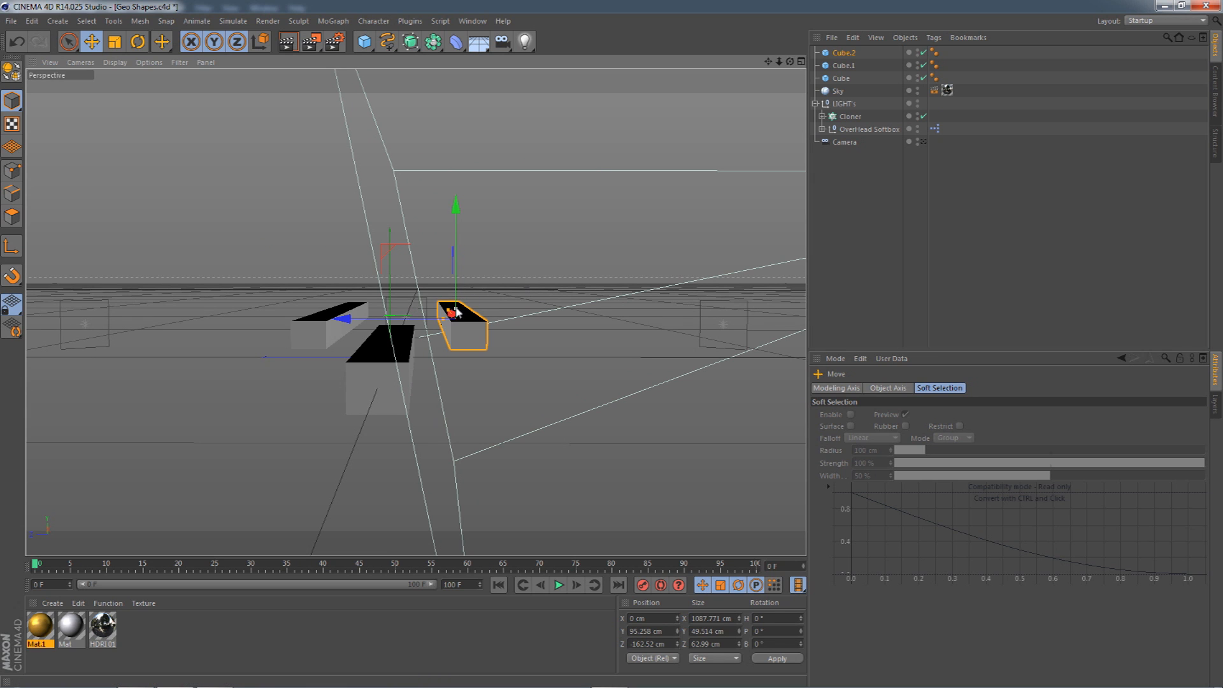
- Flatten the new copy into a slab about 17 cm high and 164 cm deep, reposition it against the original bar, and select the thin bar
{"action": "left_click_drag", "start_coordinate": [458, 315], "coordinate": [458, 317]}
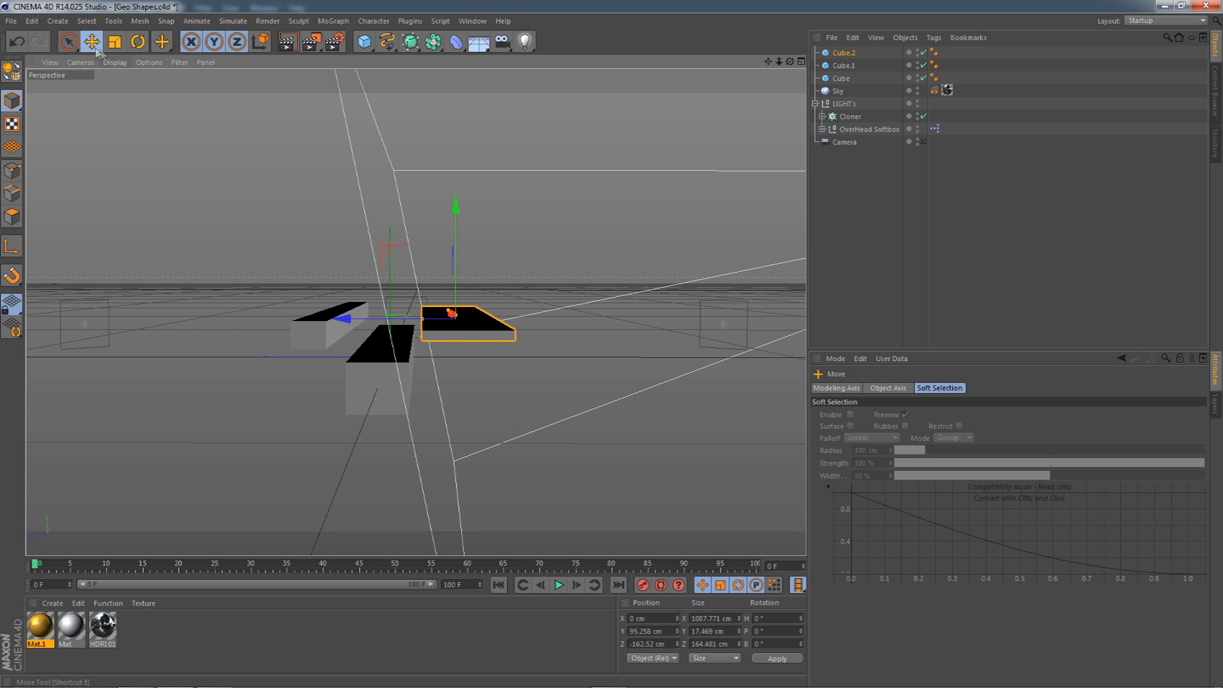
{"action": "left_click_drag", "start_coordinate": [457, 253], "coordinate": [315, 331]}
{"action": "left_click", "coordinate": [316, 337]}
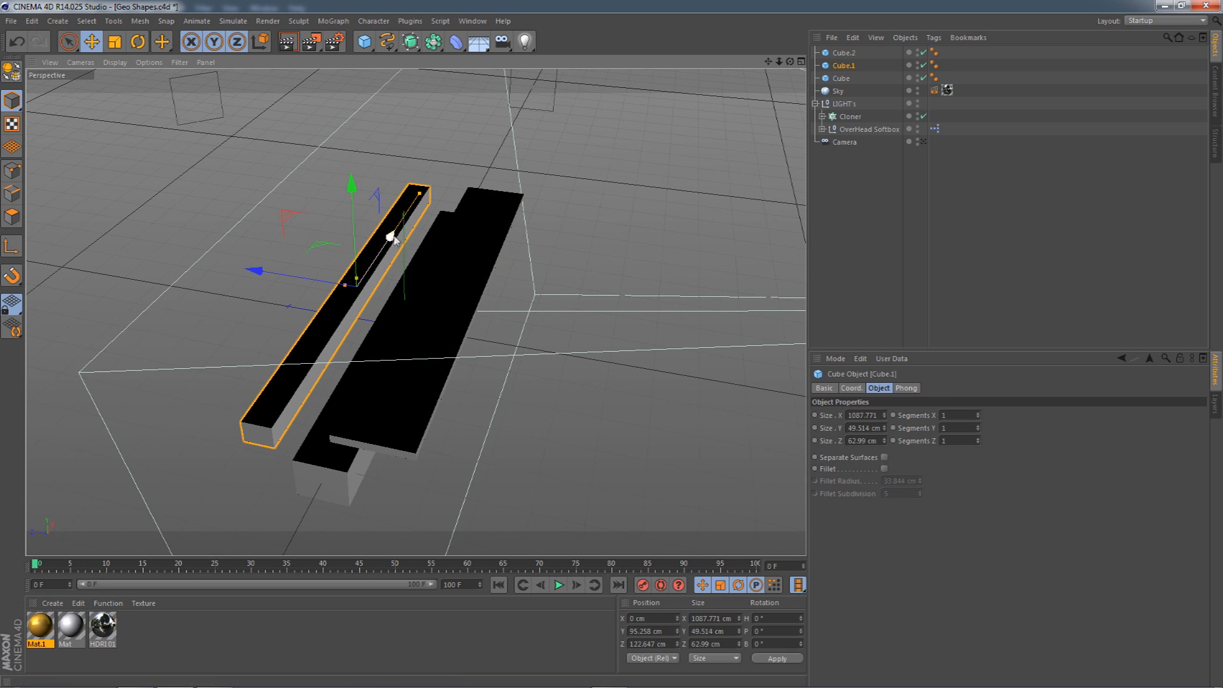
- Shorten the thin bar to about 758 cm and lengthen the flat slab to about 1488 cm
{"action": "left_click_drag", "start_coordinate": [418, 202], "coordinate": [404, 220]}
{"action": "left_click", "coordinate": [459, 293]}
{"action": "left_click_drag", "start_coordinate": [497, 200], "coordinate": [509, 168]}
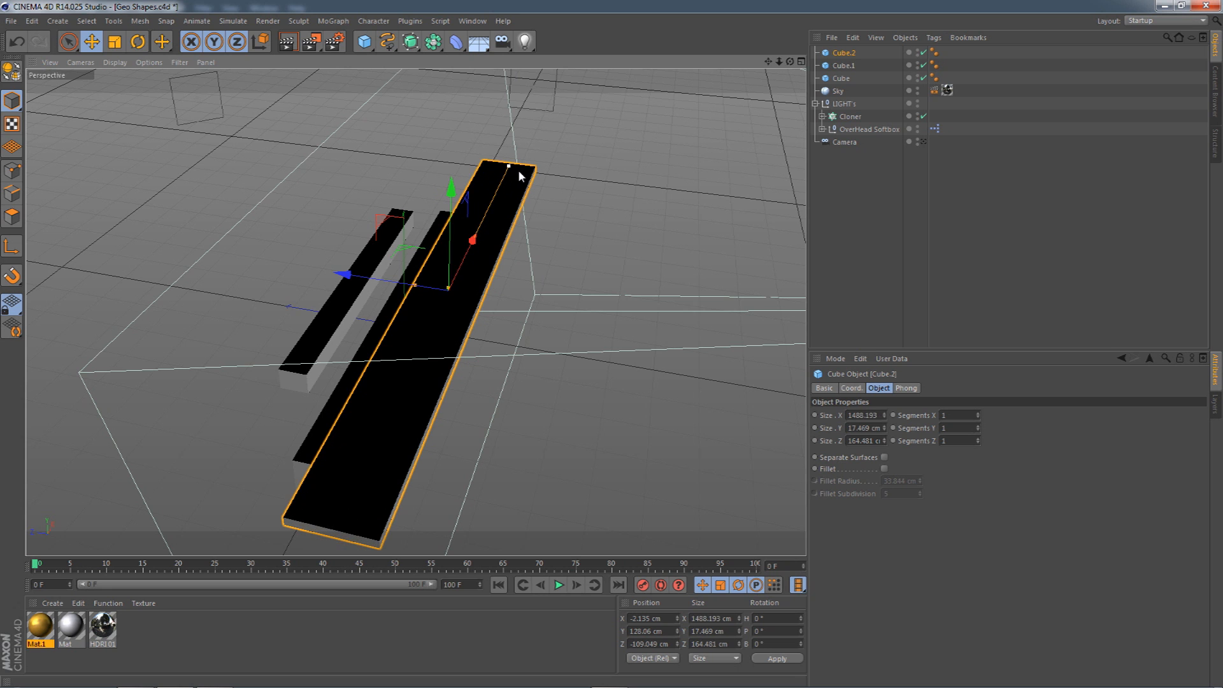
- Duplicate the flat slab downward, placing the copy below the original bar at about Y -55 cm
{"action": "mouse_move", "coordinate": [790, 61]}
{"action": "left_mouse_down"}
{"action": "mouse_move", "coordinate": [828, 127]}
{"action": "mouse_move", "coordinate": [787, 67]}
{"action": "left_mouse_up"}
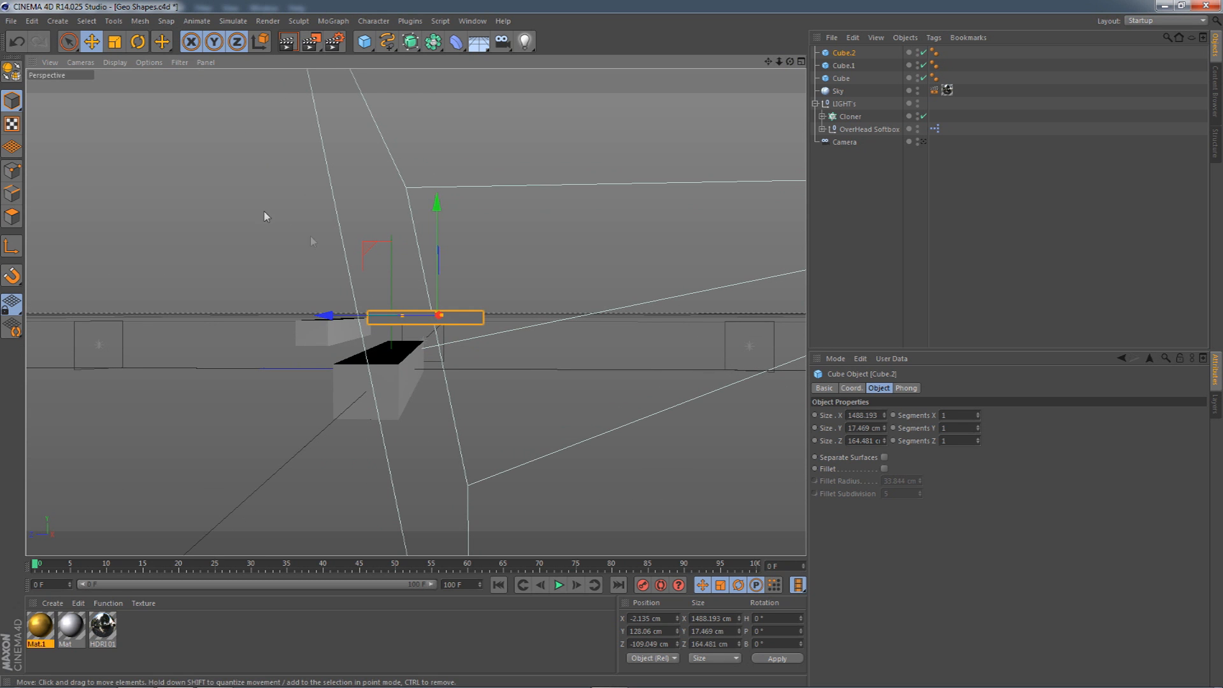
{"action": "left_click_drag", "start_coordinate": [439, 240], "coordinate": [433, 312], "text": "ctrl"}
{"action": "left_click_drag", "start_coordinate": [746, 244], "coordinate": [502, 258], "text": "alt"}
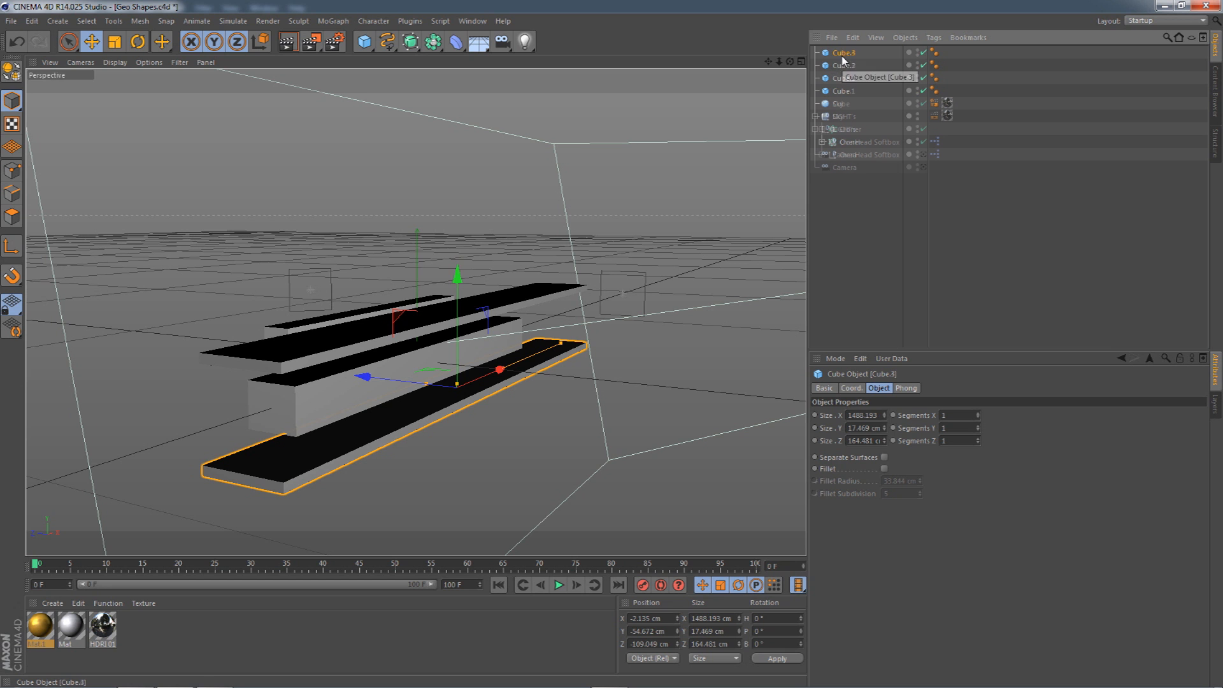
{"action": "left_click", "coordinate": [649, 282]}
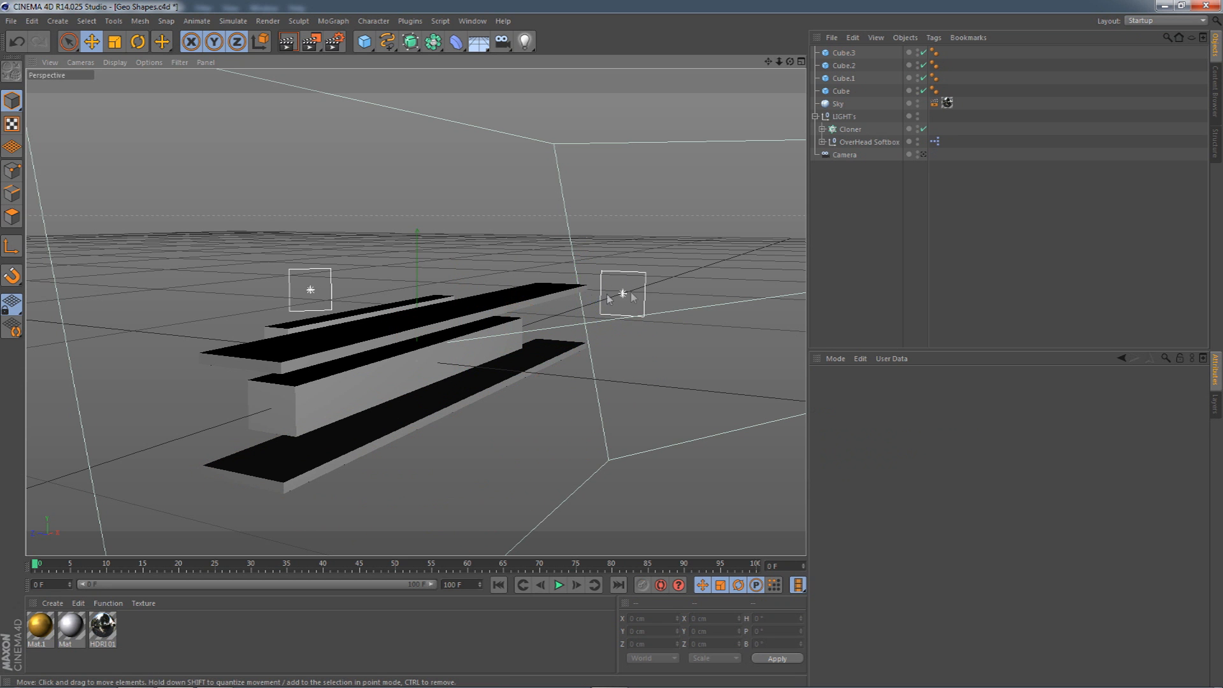
- Reshape the lower slab copy into an upright strip about 43 × 10 cm and move it beside the original bar at about Z -121 cm
{"action": "left_click", "coordinate": [495, 382]}
{"action": "left_click_drag", "start_coordinate": [433, 399], "coordinate": [467, 397], "text": "alt"}
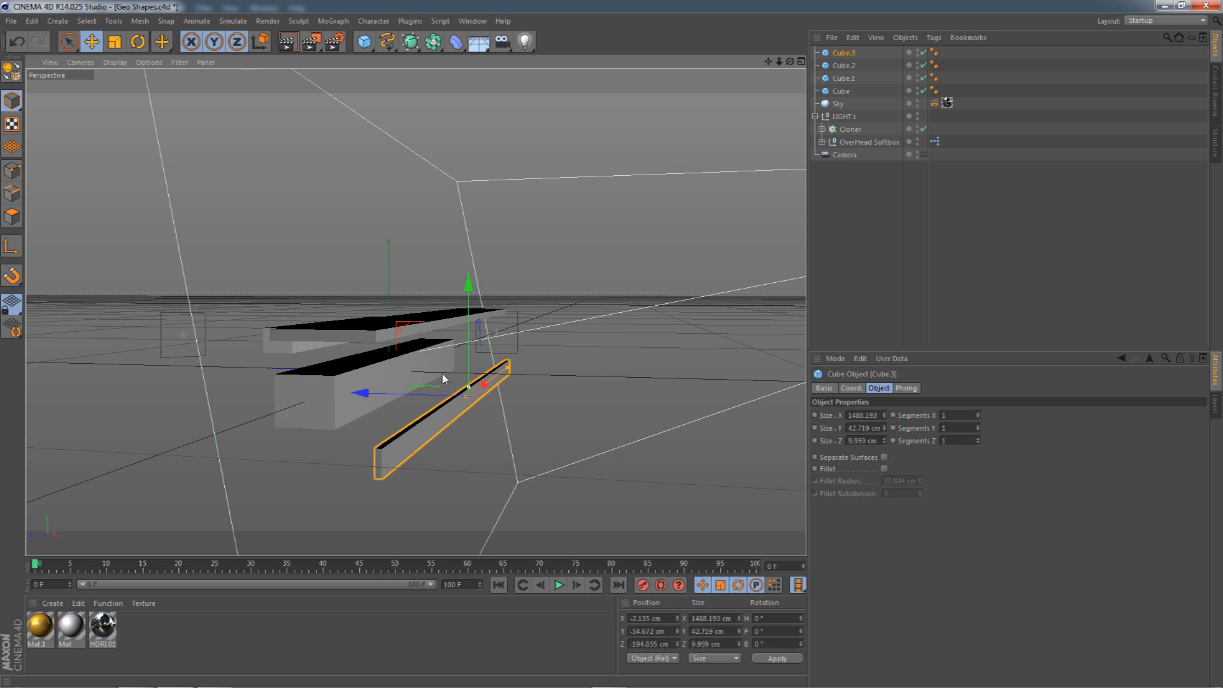
{"action": "left_click", "coordinate": [87, 45]}
{"action": "left_click_drag", "start_coordinate": [281, 199], "coordinate": [357, 364], "text": "alt"}
- Lower the thin bar to about Y 77 cm and the flat slab to about Y 81 cm
{"action": "left_click", "coordinate": [302, 349]}
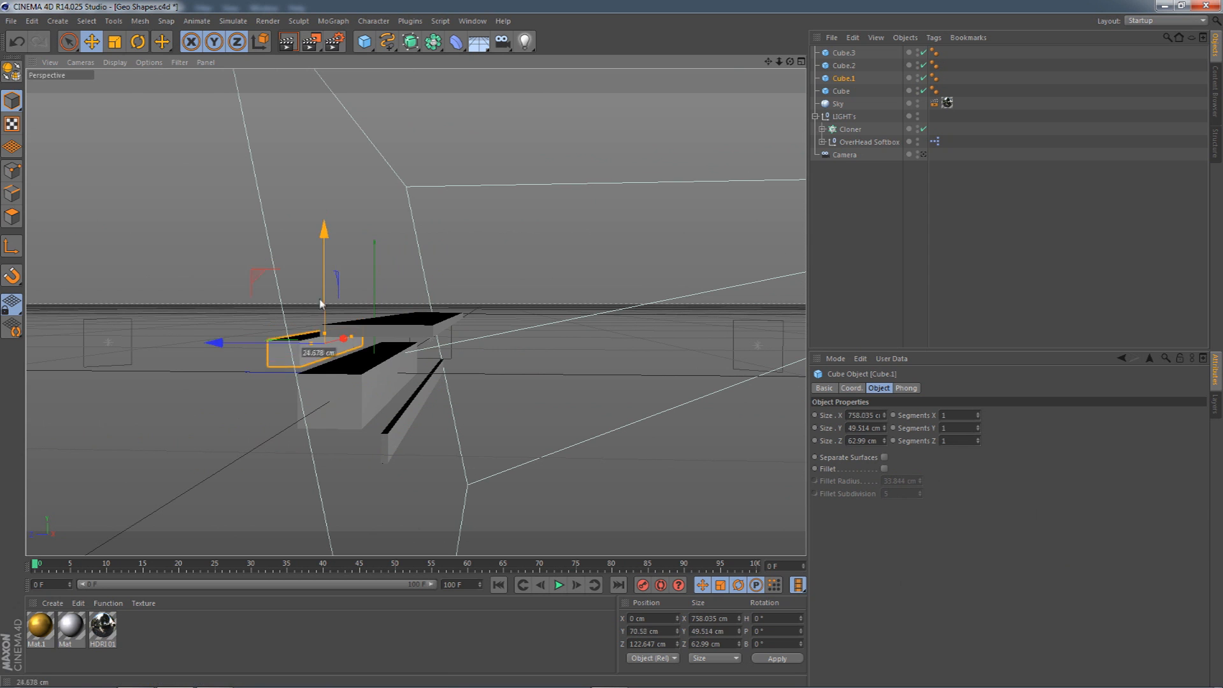
{"action": "left_click", "coordinate": [401, 319]}
{"action": "left_click_drag", "start_coordinate": [401, 318], "coordinate": [413, 315], "text": "alt"}
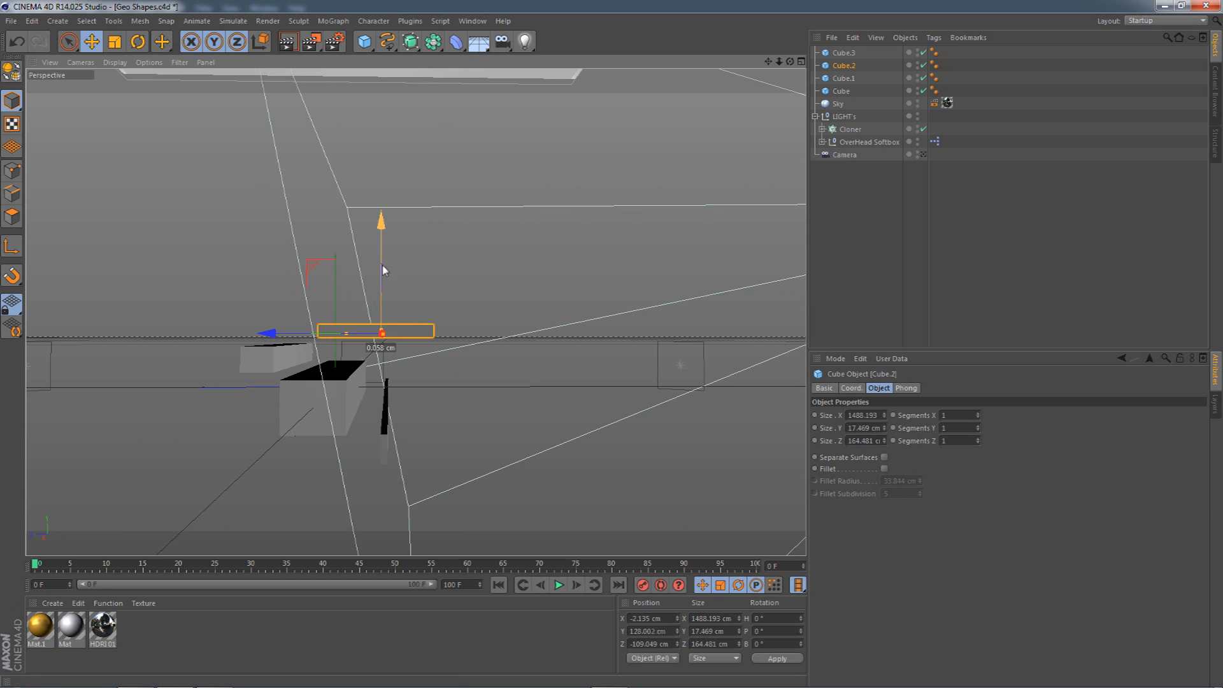
{"action": "left_click_drag", "start_coordinate": [382, 267], "coordinate": [384, 284]}
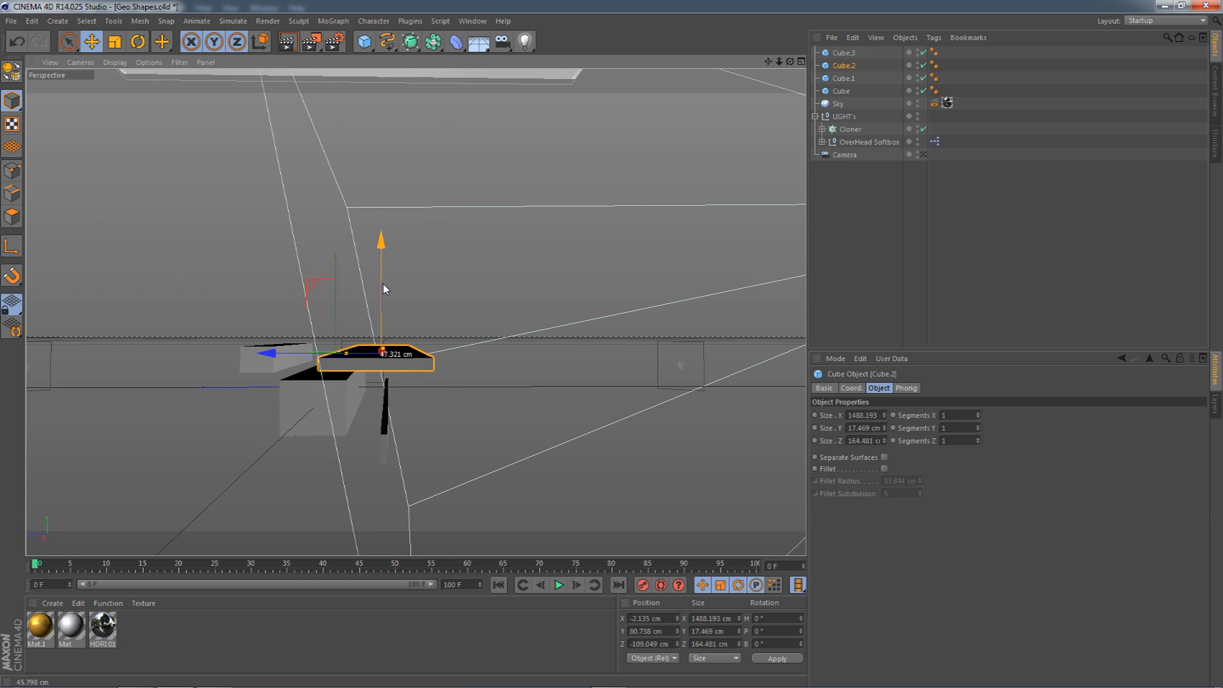
{"action": "left_click", "coordinate": [300, 358]}
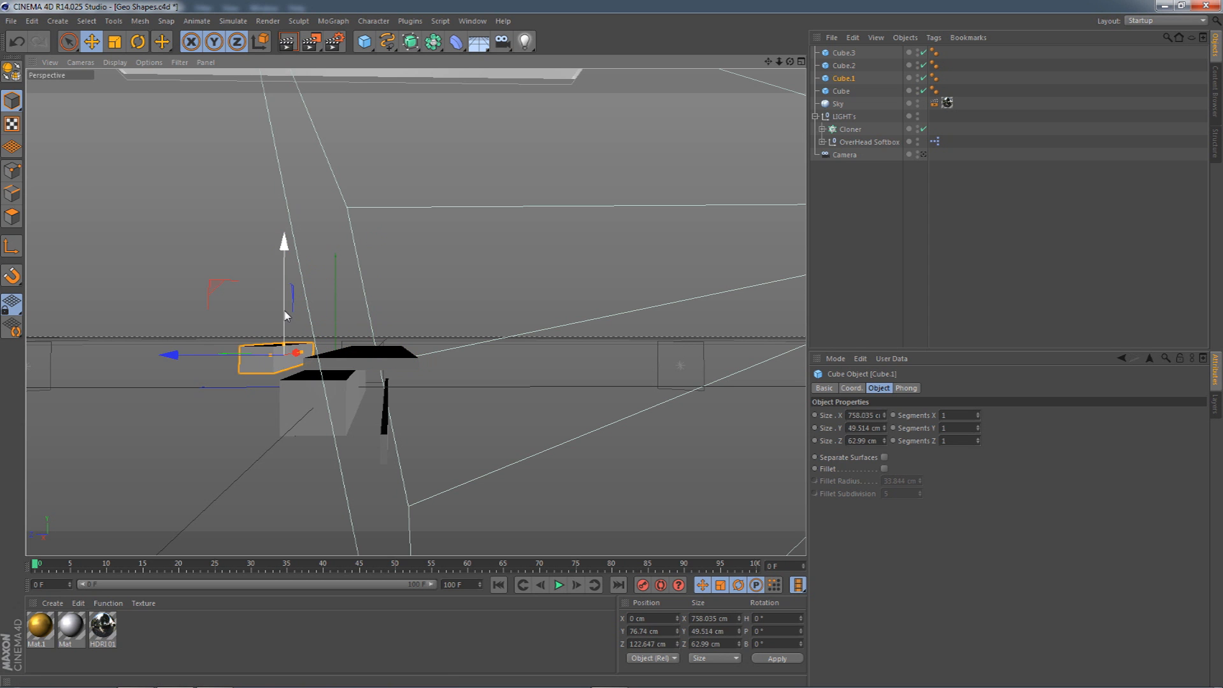
{"action": "left_click_drag", "start_coordinate": [296, 330], "coordinate": [313, 324], "text": "alt"}
- Shorten the upright strip to about 571 cm and reposition it along the side of the original bar
{"action": "left_click_drag", "start_coordinate": [227, 331], "coordinate": [280, 364], "text": "alt"}
{"action": "left_click", "coordinate": [381, 428]}
{"action": "left_click", "coordinate": [511, 330]}
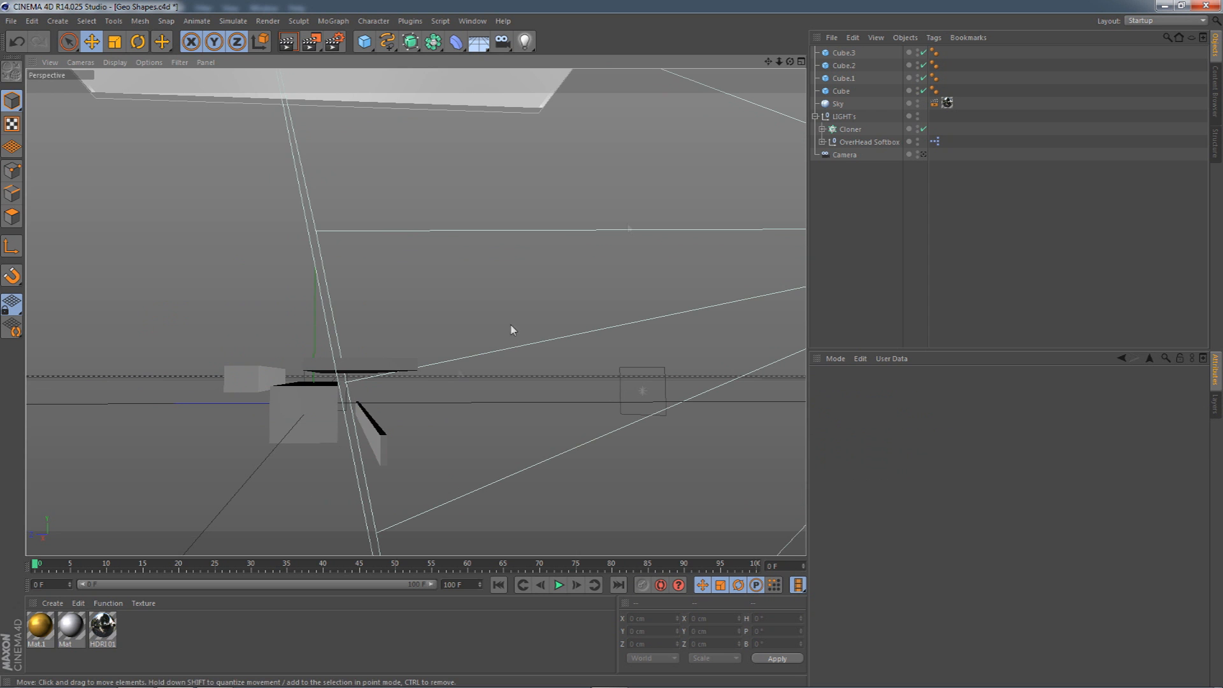
{"action": "mouse_move", "coordinate": [778, 64]}
{"action": "left_mouse_down"}
{"action": "mouse_move", "coordinate": [778, 91]}
{"action": "mouse_move", "coordinate": [778, 77]}
{"action": "left_mouse_up"}
{"action": "left_click", "coordinate": [695, 363]}
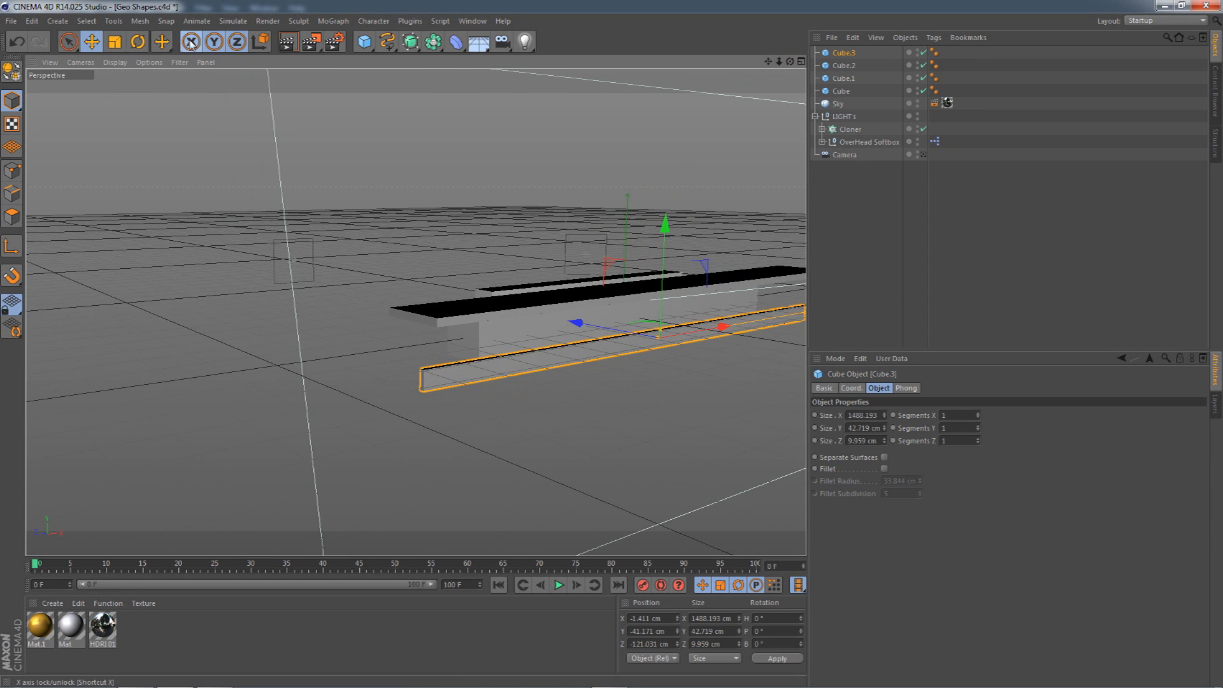
{"action": "left_click", "coordinate": [114, 41]}
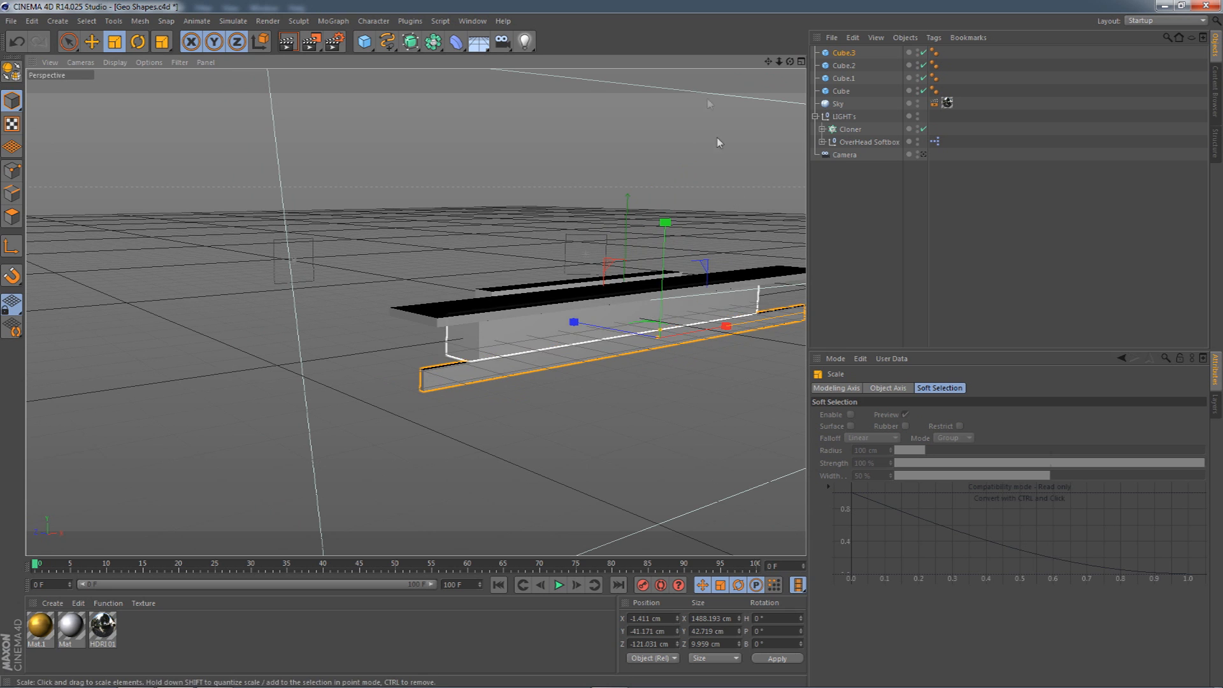
{"action": "left_click_drag", "start_coordinate": [767, 70], "coordinate": [786, 189]}
{"action": "left_click_drag", "start_coordinate": [733, 329], "coordinate": [630, 327]}
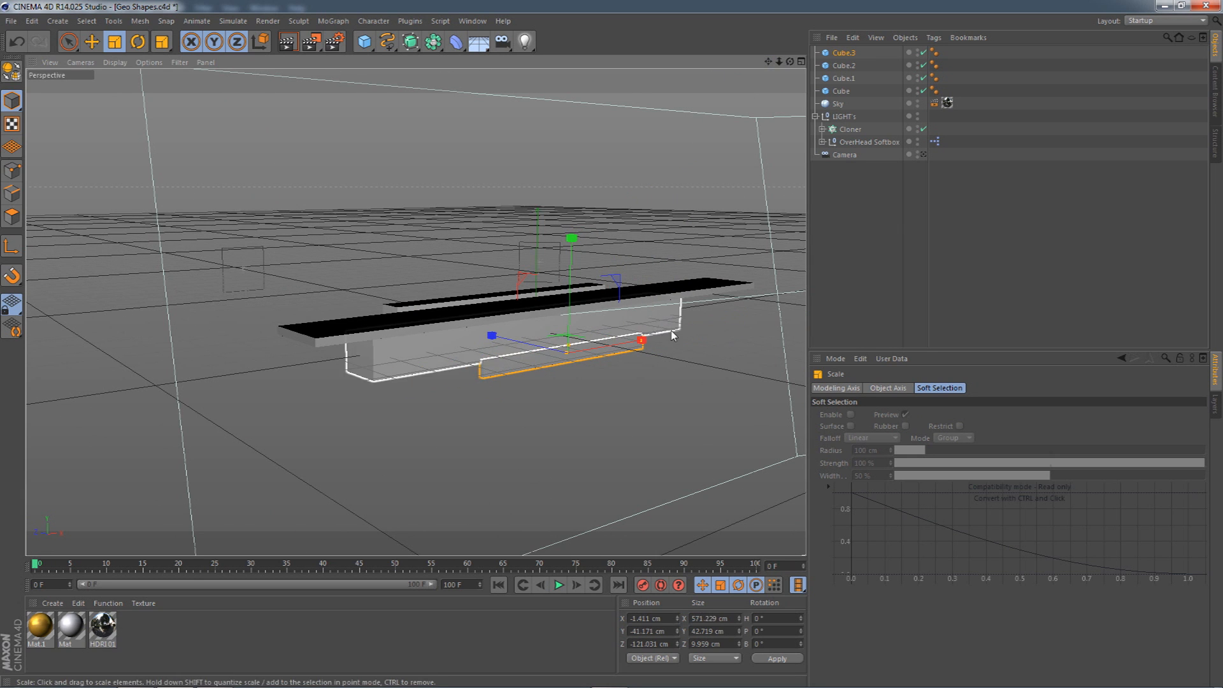
{"action": "left_click", "coordinate": [92, 41]}
{"action": "left_click_drag", "start_coordinate": [613, 348], "coordinate": [495, 324]}
- Duplicate the flat slab downward to about Y -107 cm and shrink the copy to about 154 × 99 cm
{"action": "left_click", "coordinate": [484, 315]}
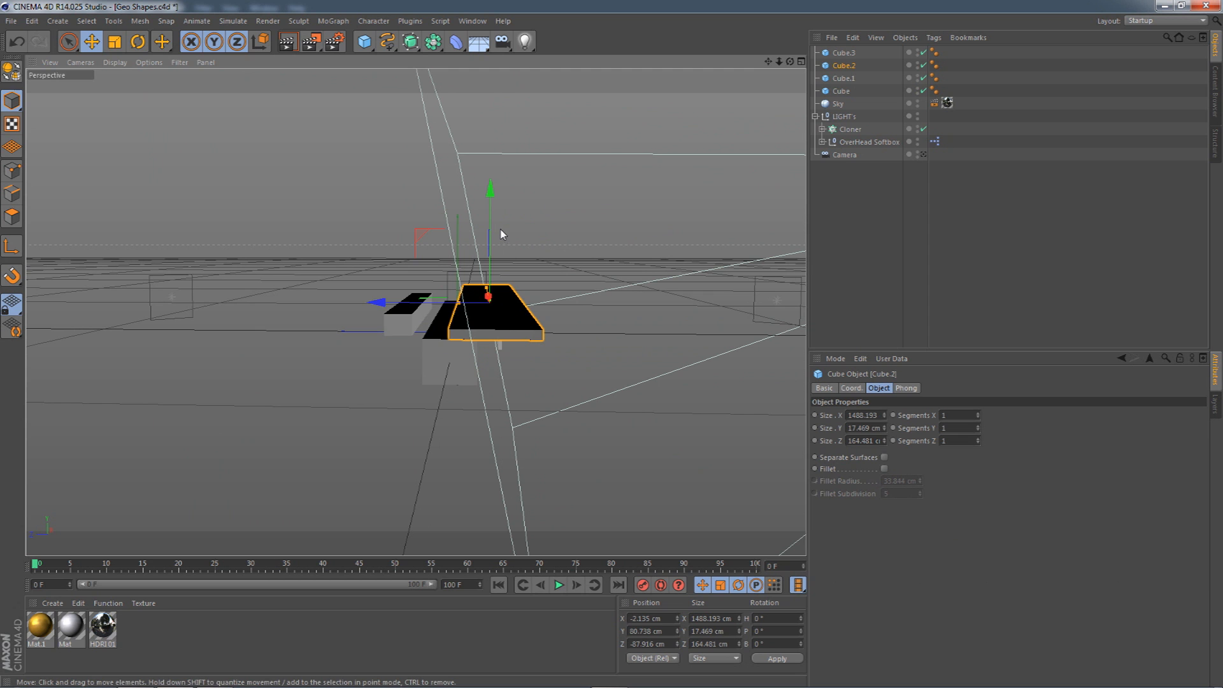
{"action": "left_click_drag", "start_coordinate": [489, 197], "coordinate": [517, 383], "text": "ctrl"}
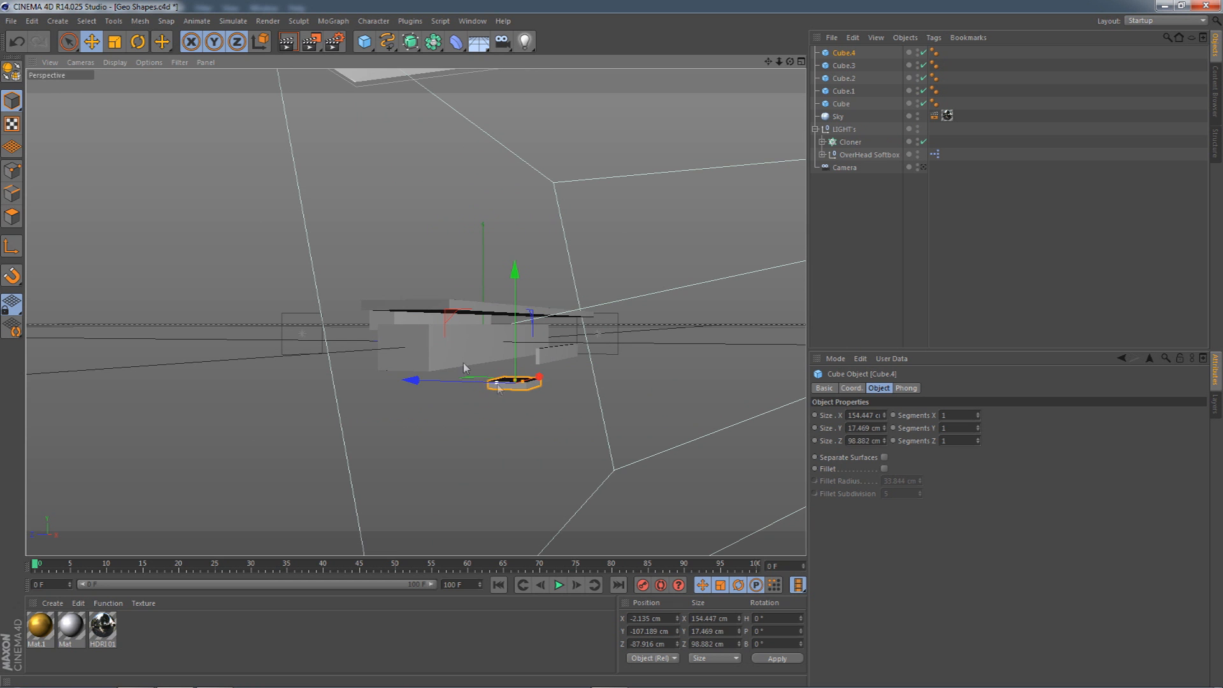
{"action": "left_click", "coordinate": [92, 42]}
- Move the small block to the bar's end at about X -647 cm, Y 12 cm, Z -62 cm, and narrow it to about 43 cm
{"action": "left_click_drag", "start_coordinate": [535, 312], "coordinate": [395, 322], "text": "alt"}
{"action": "left_click_drag", "start_coordinate": [549, 406], "coordinate": [533, 384]}
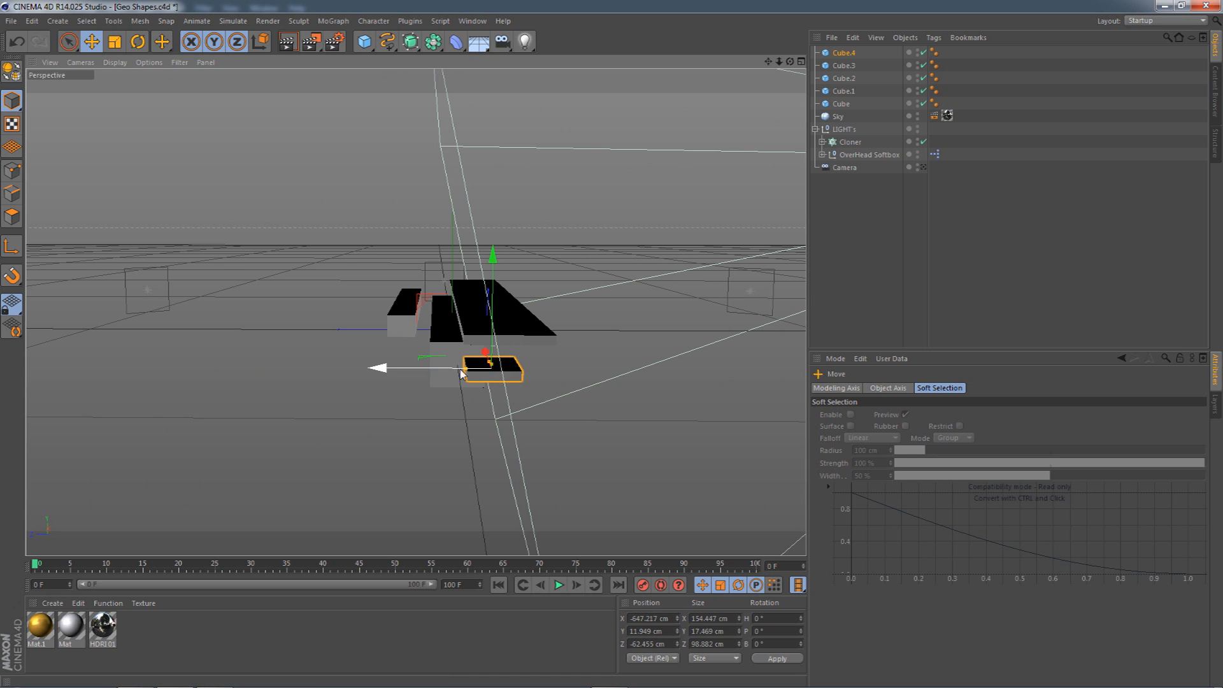
{"action": "key", "text": "space"}
{"action": "left_click", "coordinate": [601, 377]}
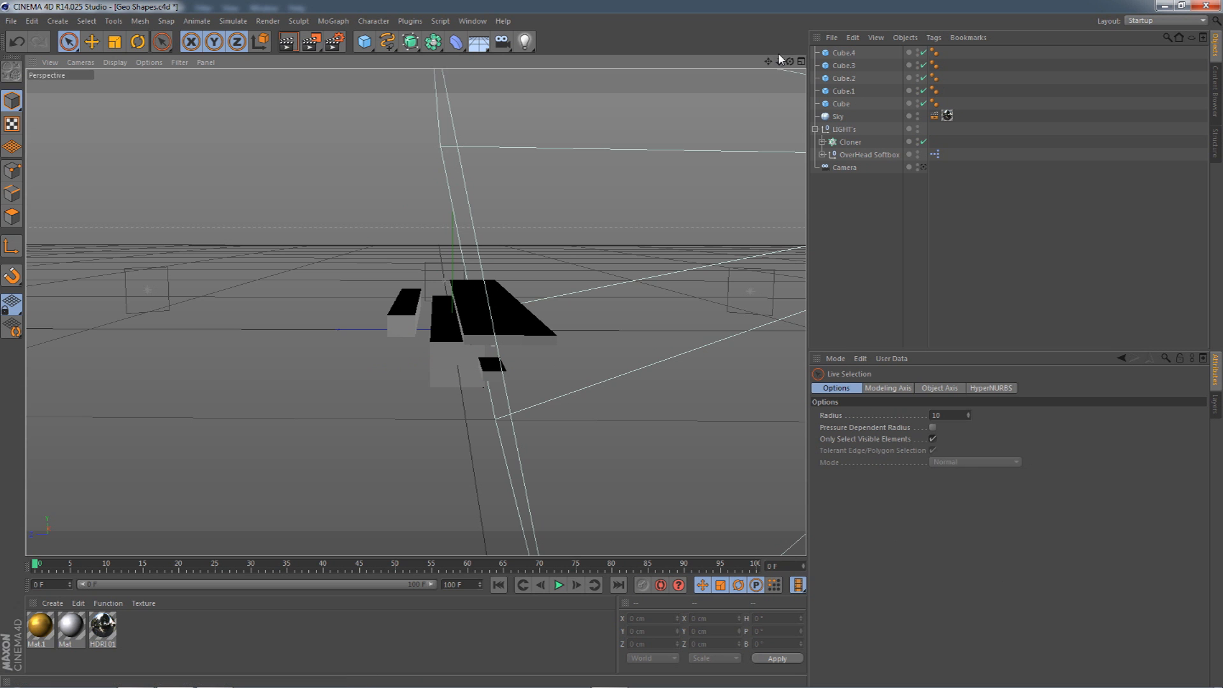
{"action": "mouse_move", "coordinate": [390, 349]}
{"action": "left_mouse_down", "text": "alt"}
{"action": "mouse_move", "coordinate": [382, 357]}
{"action": "mouse_move", "coordinate": [391, 350]}
{"action": "left_mouse_up", "text": "alt"}
{"action": "left_click", "coordinate": [331, 394]}
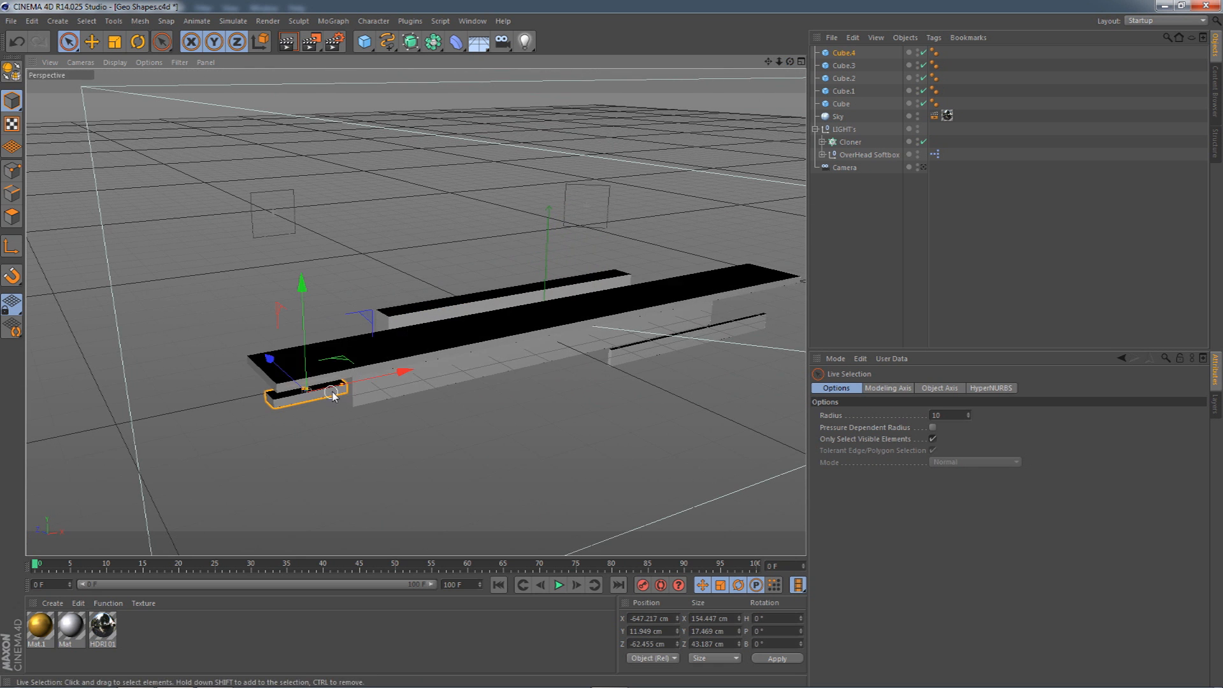
- Duplicate the small block onto the slab at about X 325 cm, Y 108 cm, and shorten the copy to about 57 cm
{"action": "left_click", "coordinate": [852, 56]}
{"action": "key", "text": "ctrl+c"}
{"action": "key", "text": "ctrl+v"}
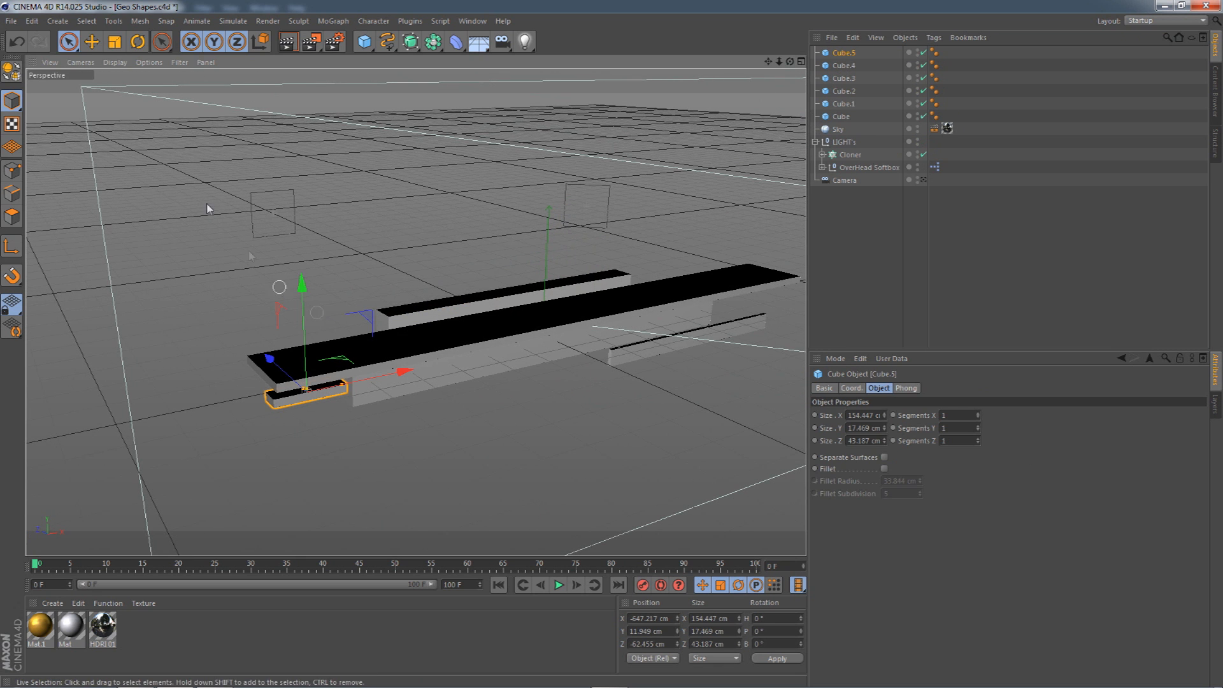
{"action": "left_click", "coordinate": [90, 42]}
{"action": "left_click_drag", "start_coordinate": [777, 65], "coordinate": [481, 349]}
{"action": "left_click_drag", "start_coordinate": [471, 296], "coordinate": [483, 269]}
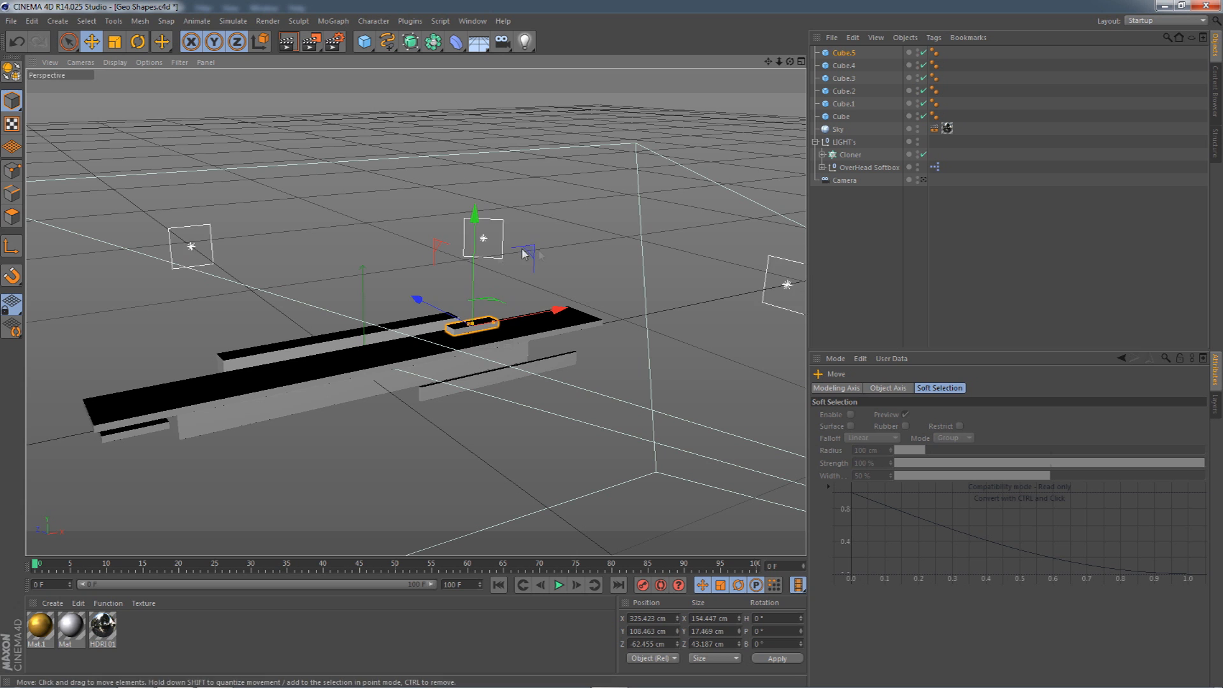
{"action": "left_click", "coordinate": [843, 56]}
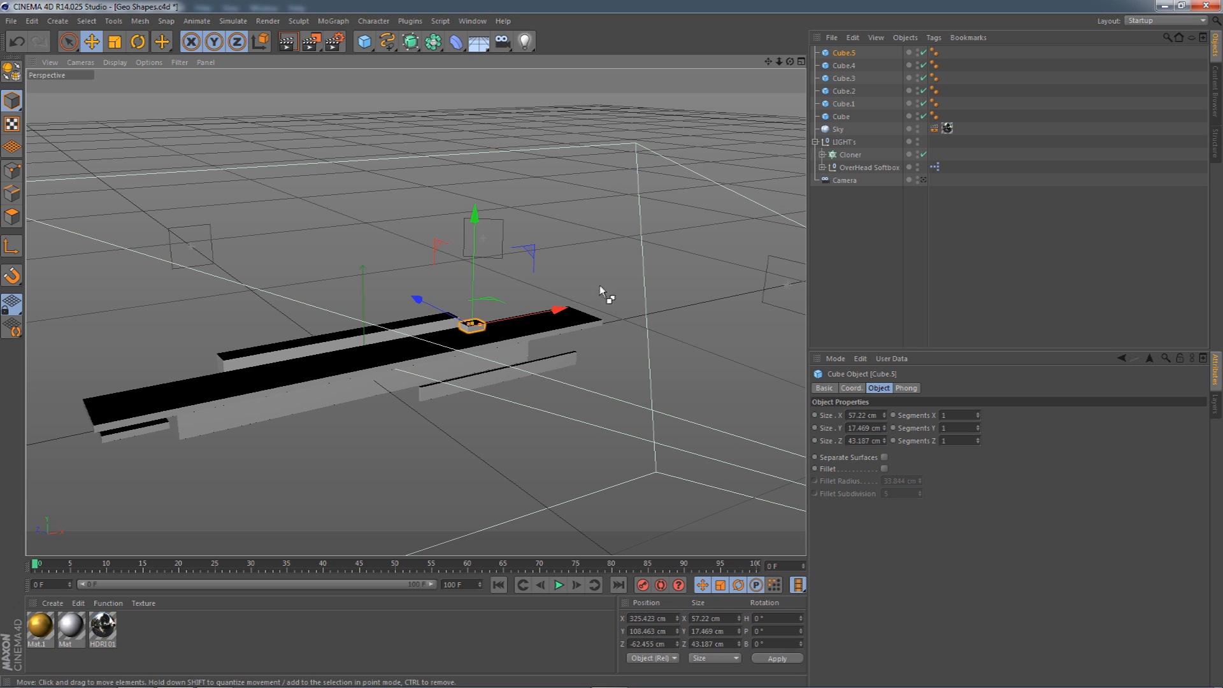
- Duplicate the shortened block to the slab's opposite end, at about X -613 cm
{"action": "key", "text": "ctrl+c"}
{"action": "key", "text": "ctrl+v"}
{"action": "left_click_drag", "start_coordinate": [542, 317], "coordinate": [224, 373]}
{"action": "key", "text": "space"}
{"action": "left_click_drag", "start_coordinate": [299, 376], "coordinate": [407, 366]}
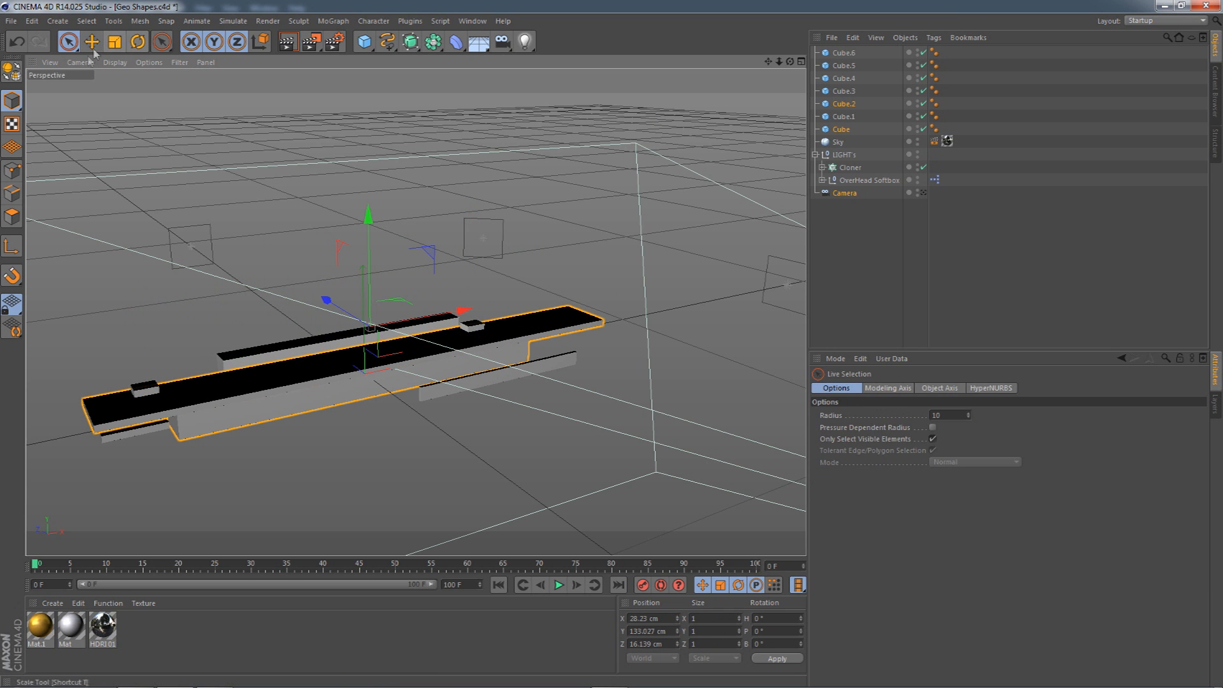
{"action": "left_click", "coordinate": [91, 42]}
{"action": "left_click", "coordinate": [144, 386]}
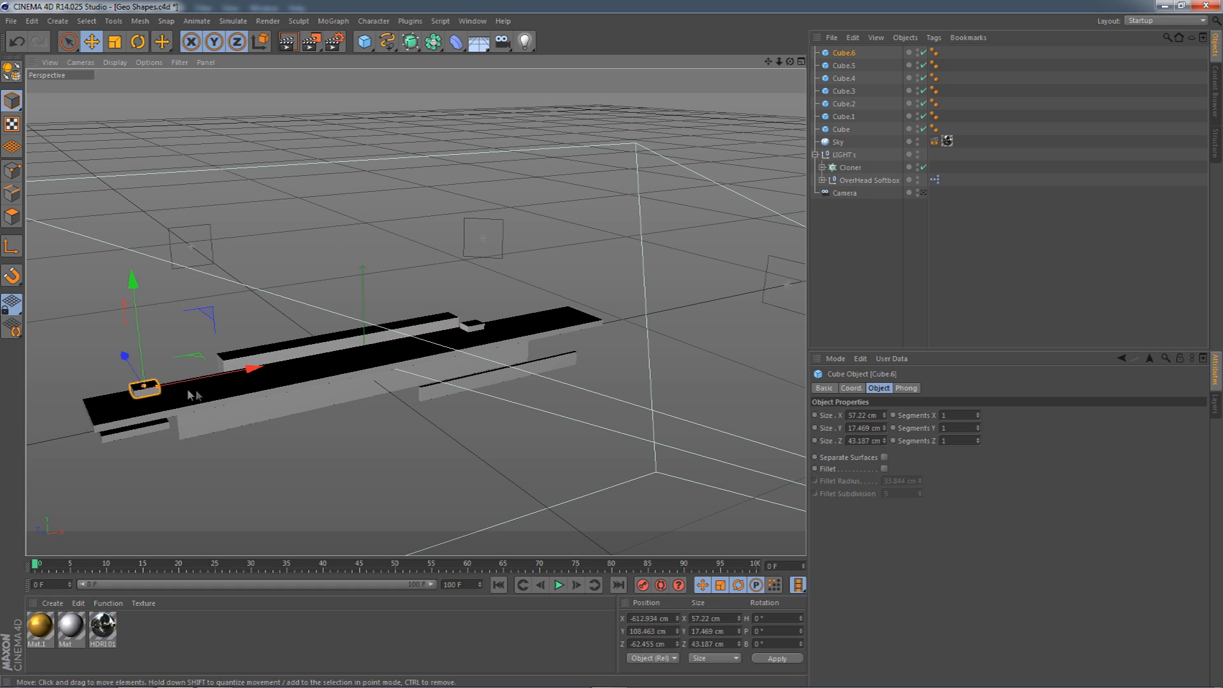
- Move the newest block off the slab to the far side of the bar, at about Y 30 cm, Z 109 cm
{"action": "left_click_drag", "start_coordinate": [213, 410], "coordinate": [471, 357], "text": "alt"}
{"action": "left_click_drag", "start_coordinate": [191, 382], "coordinate": [97, 414]}
{"action": "left_click_drag", "start_coordinate": [146, 280], "coordinate": [204, 421]}
{"action": "key", "text": "space"}
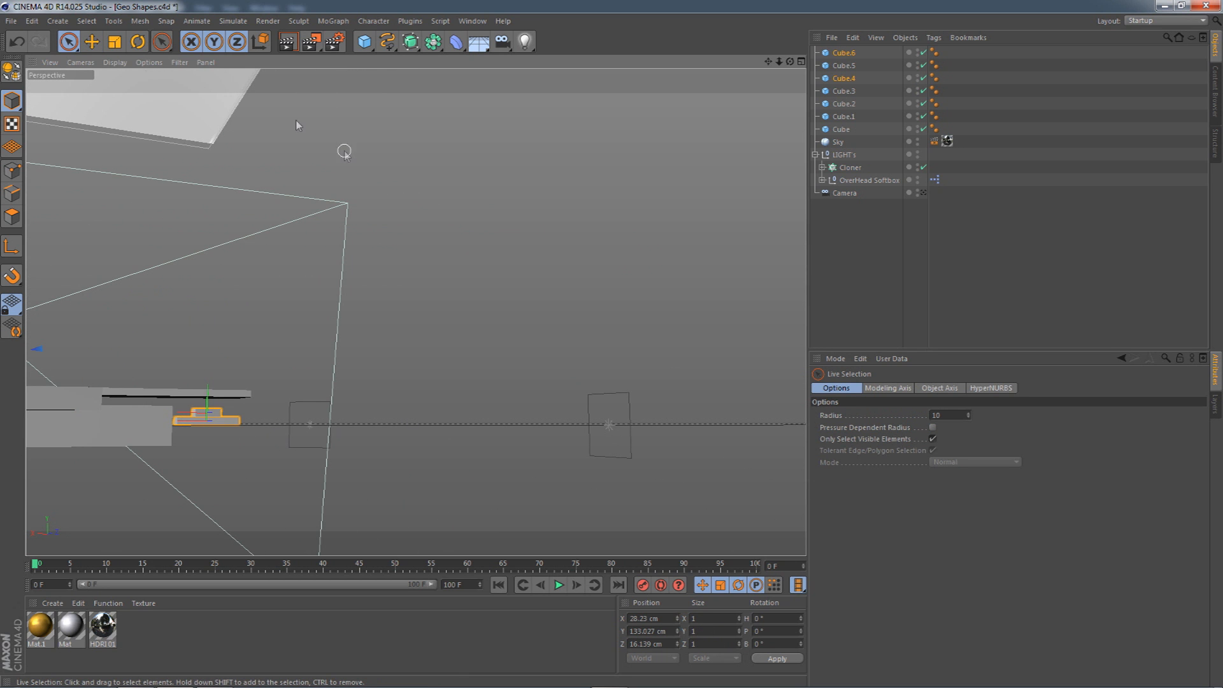
{"action": "left_click", "coordinate": [95, 42]}
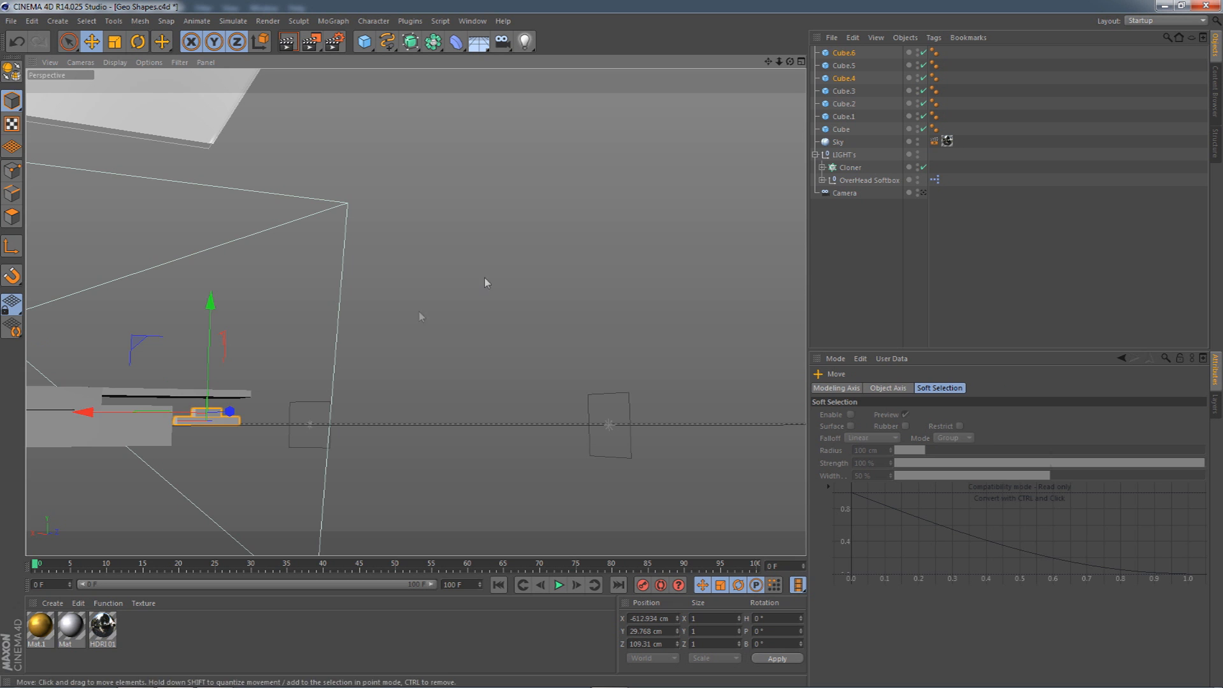
- Lengthen only the newest block to about 121 cm
{"action": "left_click_drag", "start_coordinate": [768, 63], "coordinate": [708, 127]}
{"action": "left_click", "coordinate": [845, 53]}
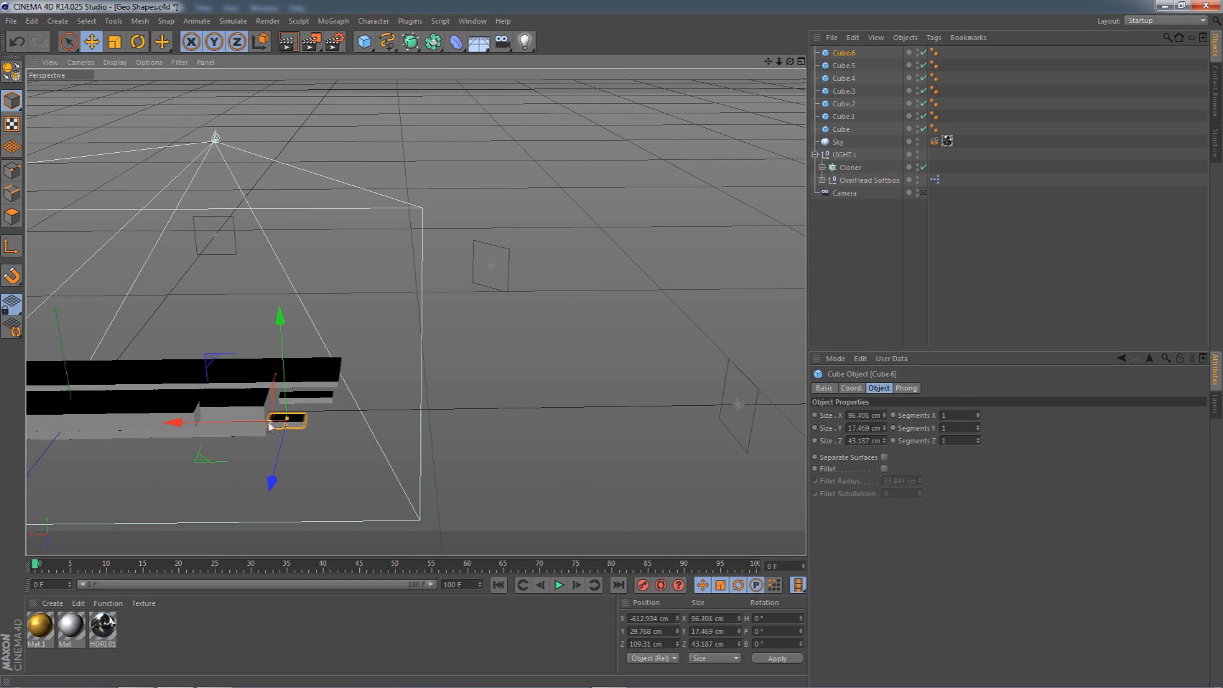
{"action": "left_click", "coordinate": [91, 41]}
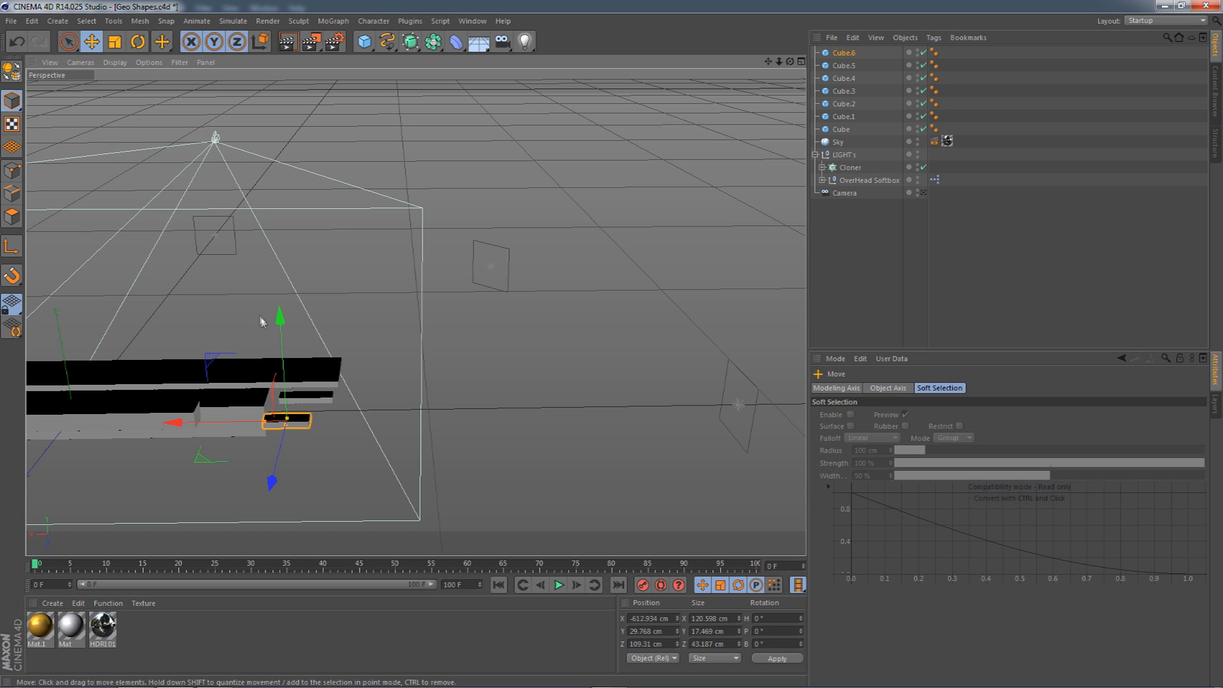
- Rotate the lengthened block about 90° in pitch and place it against the bar at about X -564 cm, Y 1 cm, Z 159 cm
{"action": "left_click_drag", "start_coordinate": [279, 318], "coordinate": [308, 274]}
{"action": "key", "text": "r"}
{"action": "key", "text": "e"}
{"action": "left_click_drag", "start_coordinate": [298, 386], "coordinate": [291, 406]}
{"action": "left_click_drag", "start_coordinate": [238, 441], "coordinate": [218, 439]}
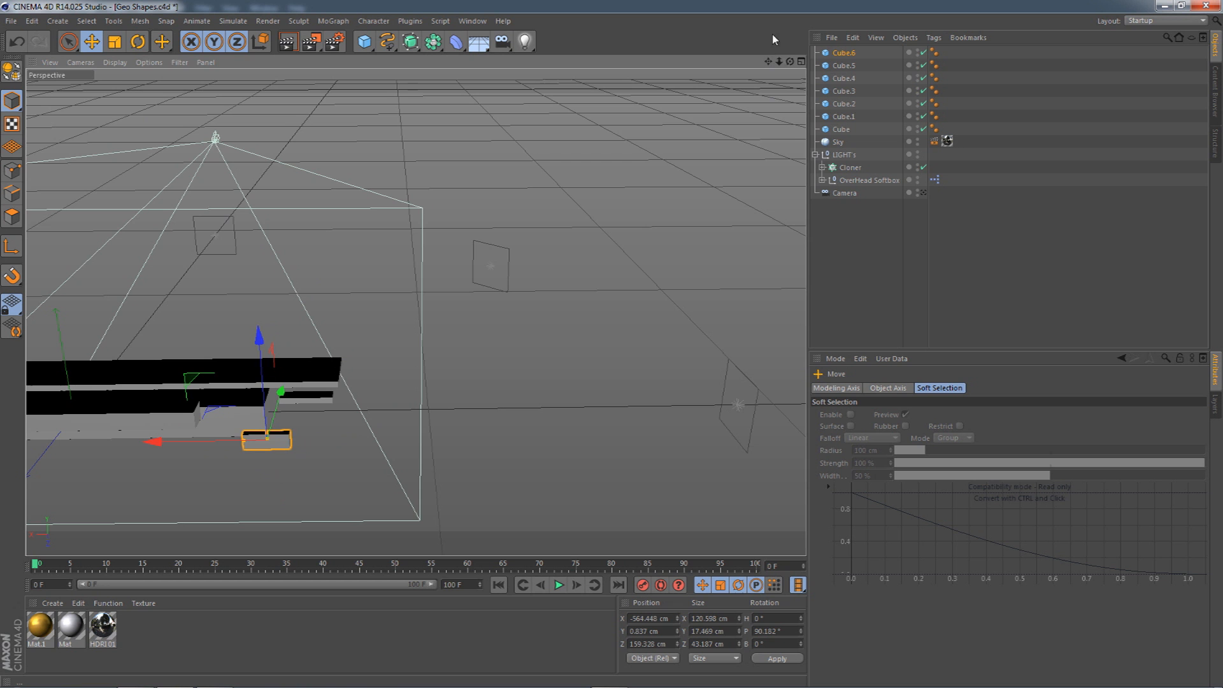
- Duplicate the long slab upward, reshape the copy into a wide plate about 530 × 763 cm, and lower it toward the slab
{"action": "left_click_drag", "start_coordinate": [790, 62], "coordinate": [663, 63]}
{"action": "left_click", "coordinate": [476, 325]}
{"action": "left_click_drag", "start_coordinate": [466, 204], "coordinate": [466, 161], "text": "ctrl"}
{"action": "left_click_drag", "start_coordinate": [468, 232], "coordinate": [357, 261]}
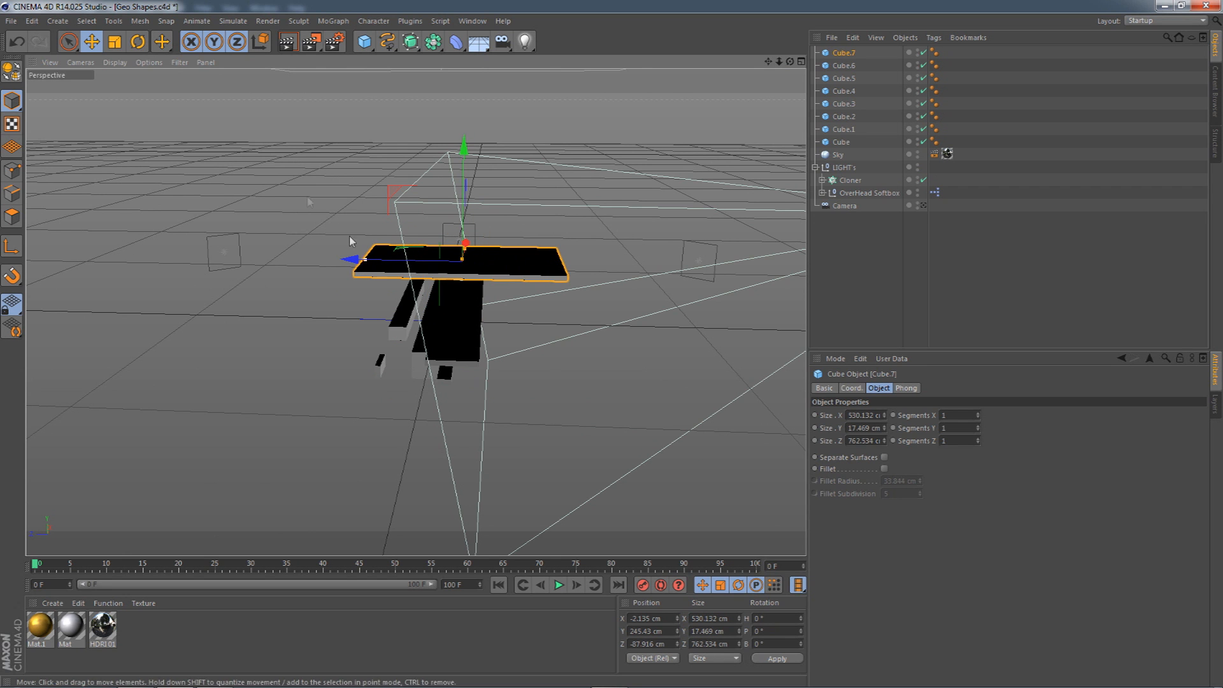
{"action": "left_click", "coordinate": [92, 42]}
{"action": "left_click_drag", "start_coordinate": [464, 149], "coordinate": [456, 170]}
{"action": "left_click_drag", "start_coordinate": [469, 310], "coordinate": [754, 181], "text": "alt"}
- Group all the cubes into one null and rename it White Mat
{"action": "left_click", "coordinate": [842, 142]}
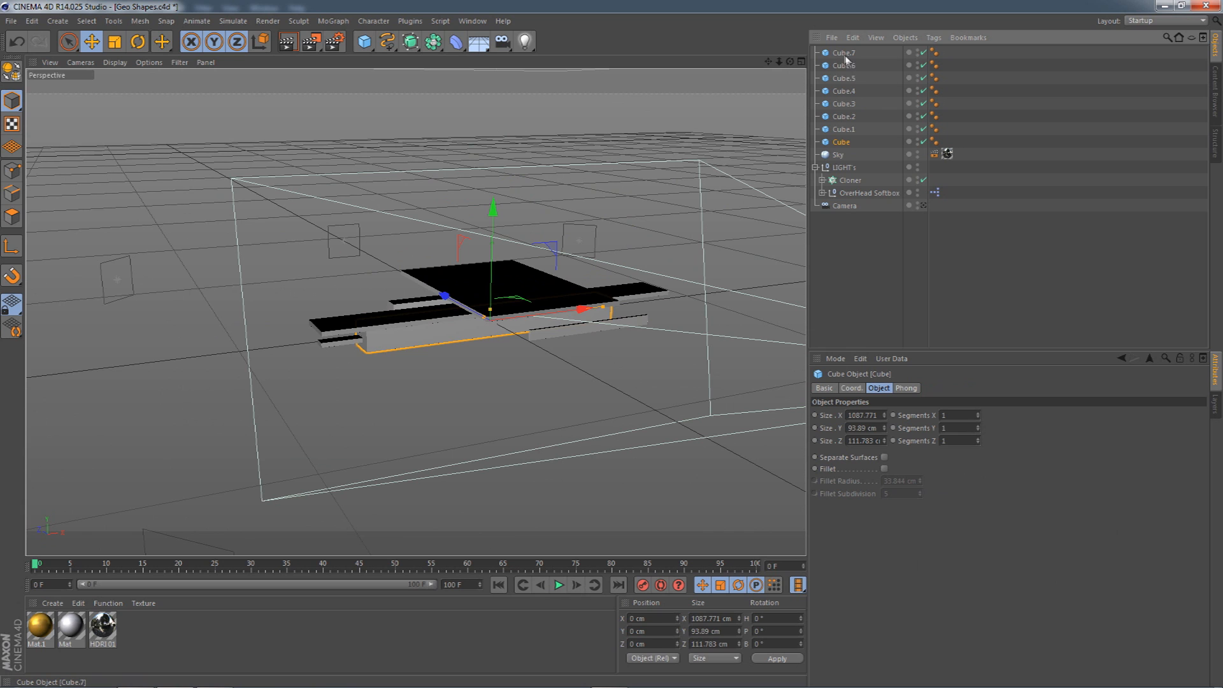
{"action": "left_click", "coordinate": [843, 55], "text": "shift"}
{"action": "key", "text": "alt+g"}
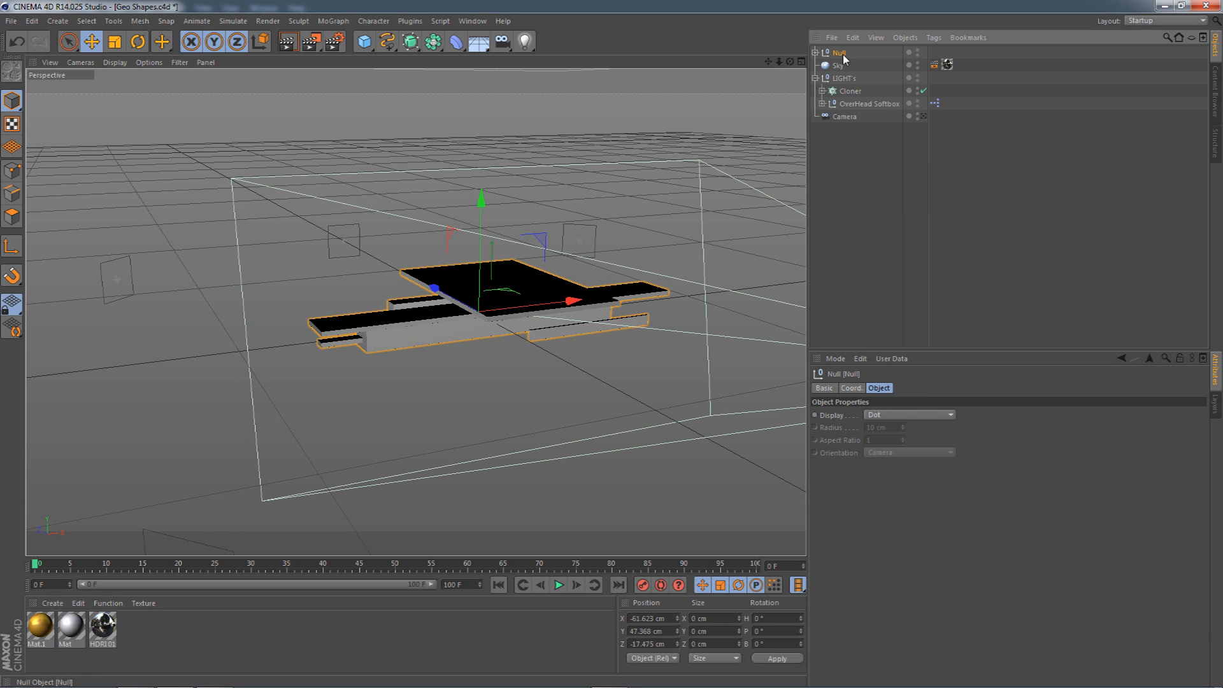
{"action": "double_click", "coordinate": [842, 52]}
{"action": "type", "text": "White Mat"}
{"action": "key", "text": "Return"}
- Raise the White Mat group to about Y 130 cm, check the gold material's color settings, and reselect the group
{"action": "left_click_drag", "start_coordinate": [481, 199], "coordinate": [616, 193]}
{"action": "scroll", "coordinate": [414, 305], "scroll_direction": "up", "scroll_amount": 8}
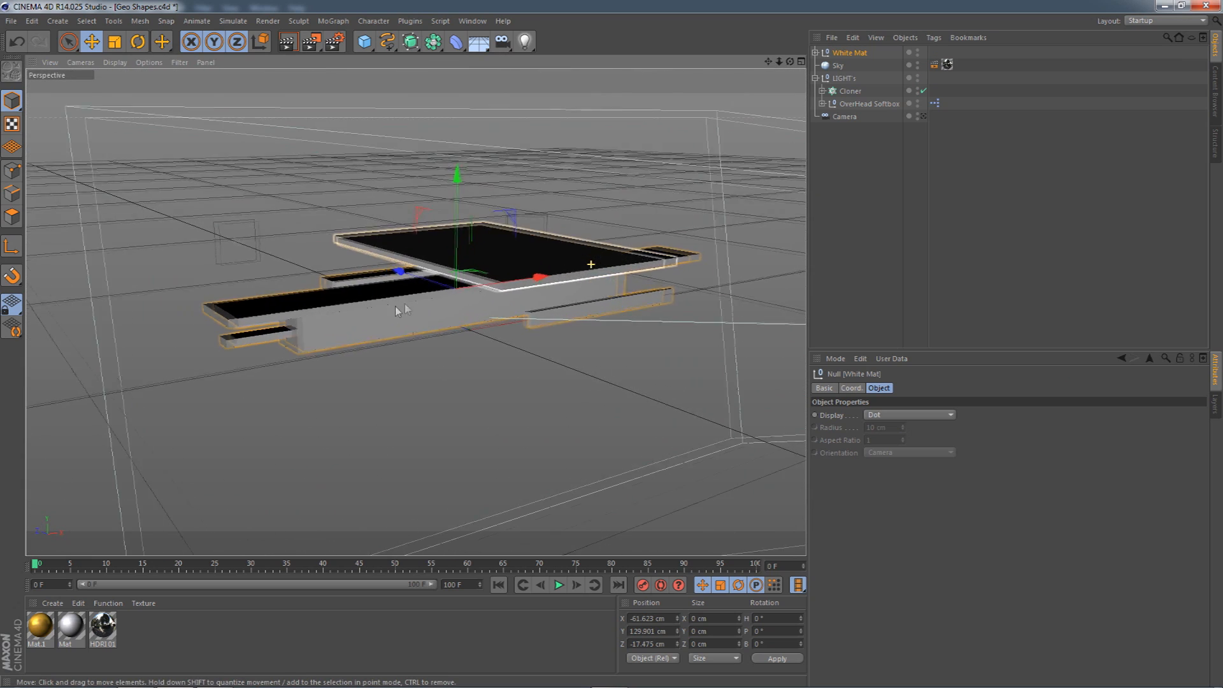
{"action": "left_click_drag", "start_coordinate": [790, 61], "coordinate": [739, 44]}
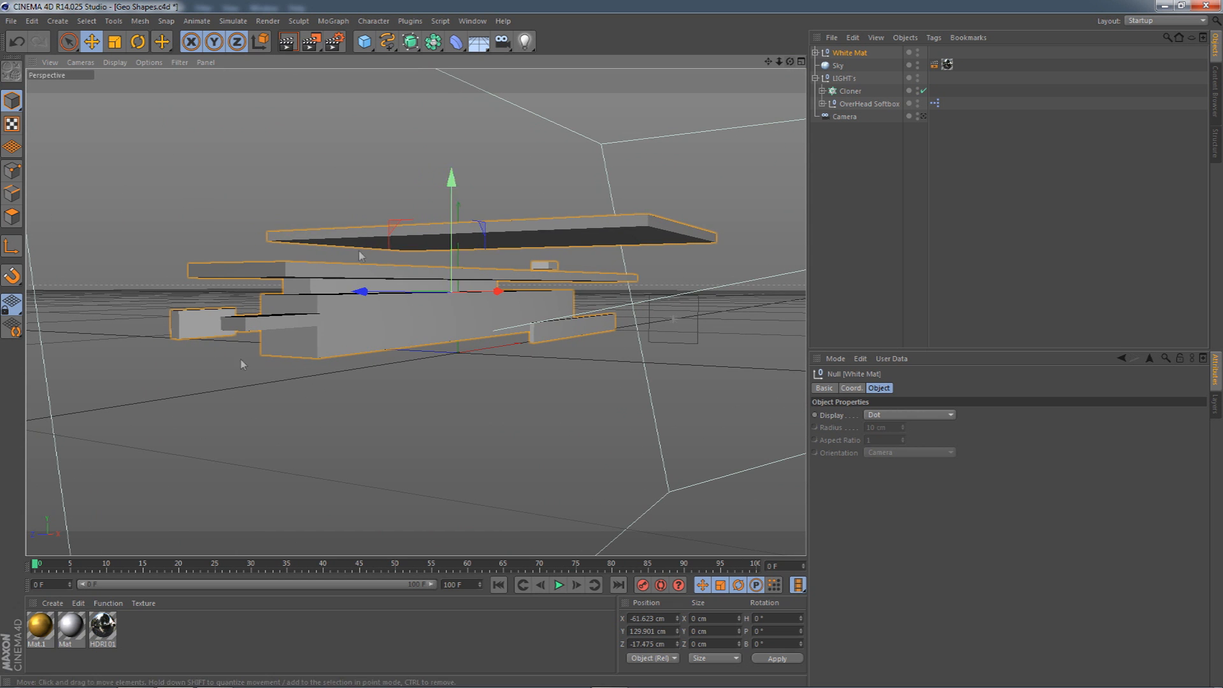
{"action": "left_click", "coordinate": [51, 630]}
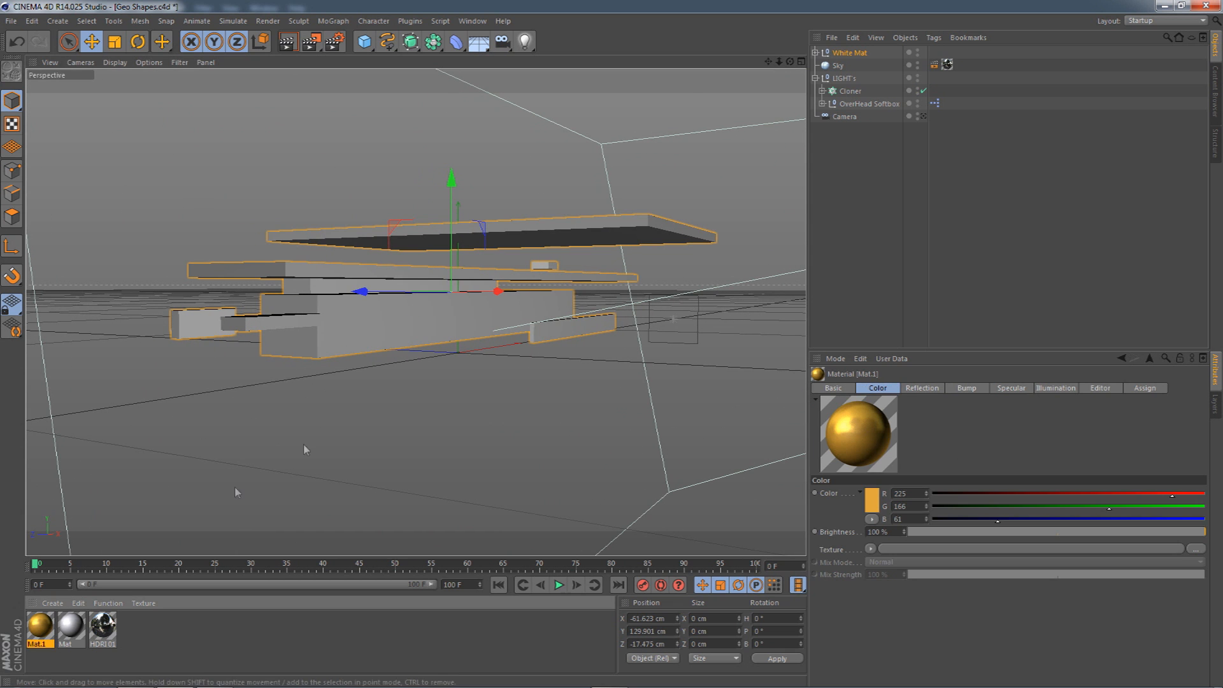
{"action": "left_click", "coordinate": [830, 56]}
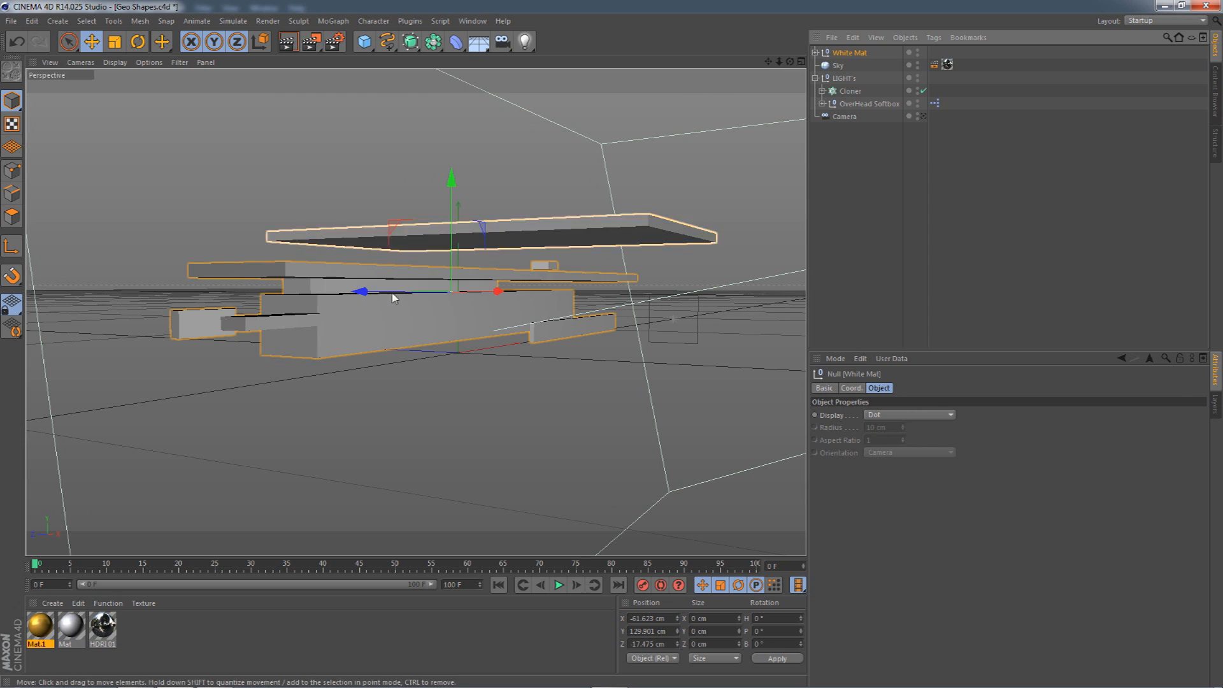
- Paste a copy of the large central bar and reshape it into a strip about 793 × 24 × 9 cm at Z -73 cm
{"action": "left_click", "coordinate": [396, 316]}
{"action": "left_click_drag", "start_coordinate": [790, 62], "coordinate": [714, 110]}
{"action": "key", "text": "ctrl+v"}
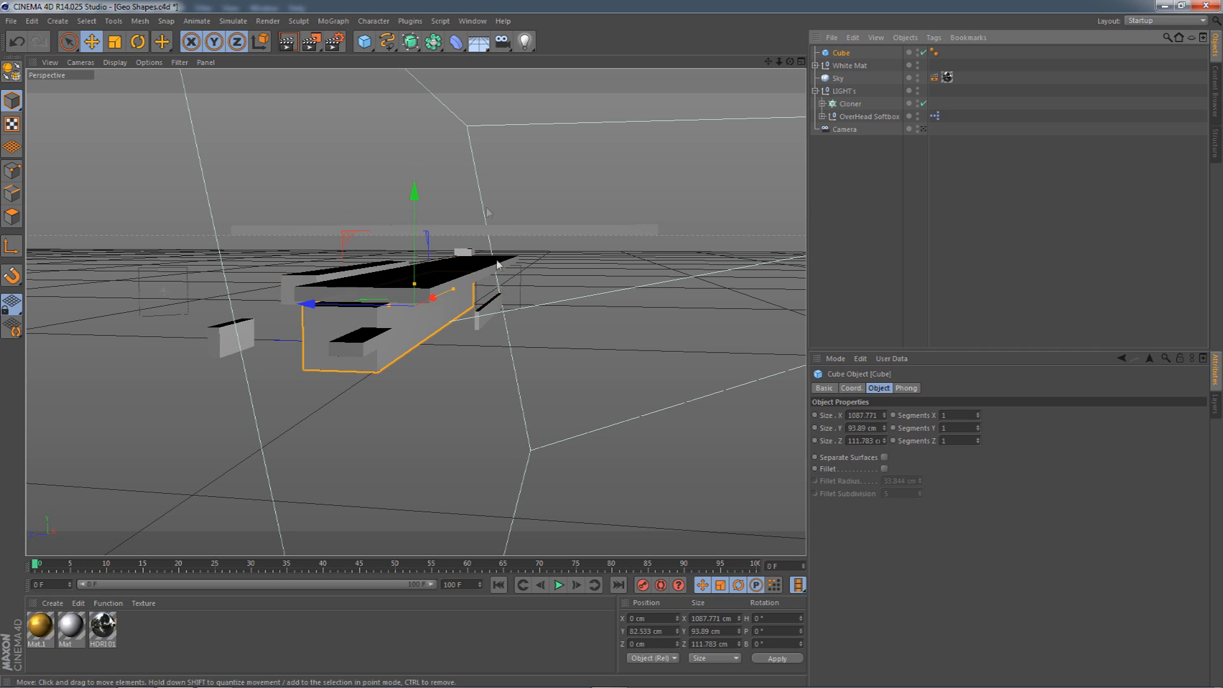
{"action": "left_click_drag", "start_coordinate": [338, 304], "coordinate": [381, 307]}
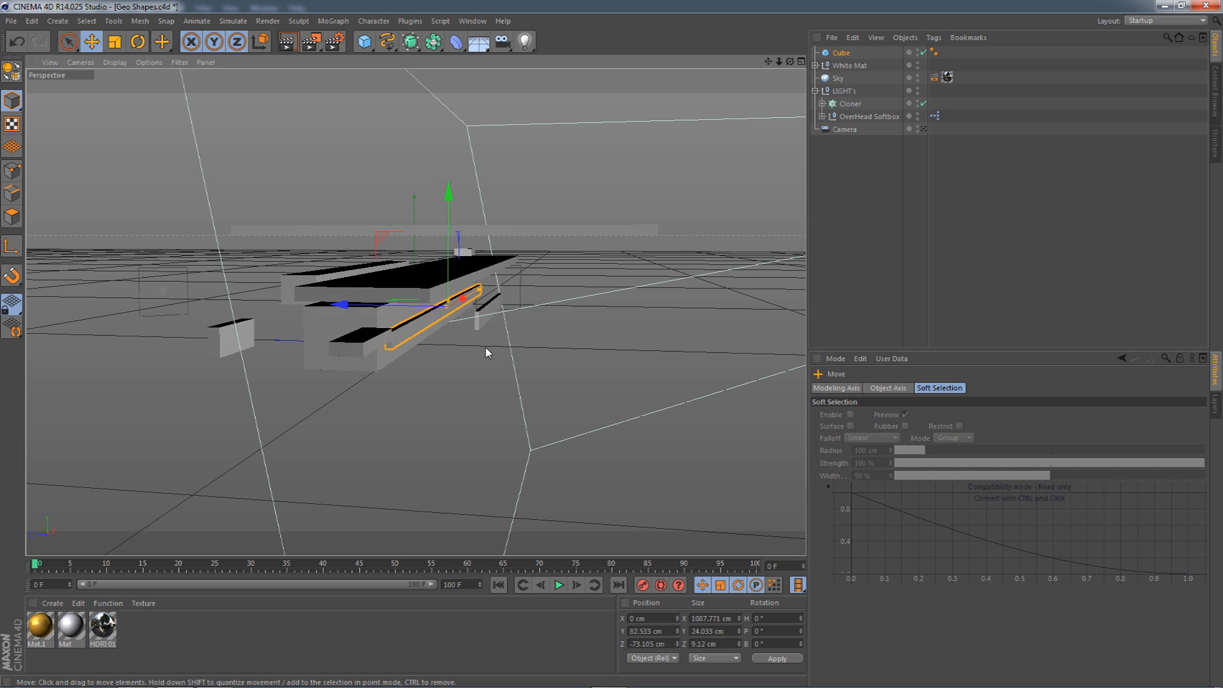
{"action": "left_click_drag", "start_coordinate": [489, 350], "coordinate": [351, 305], "text": "alt"}
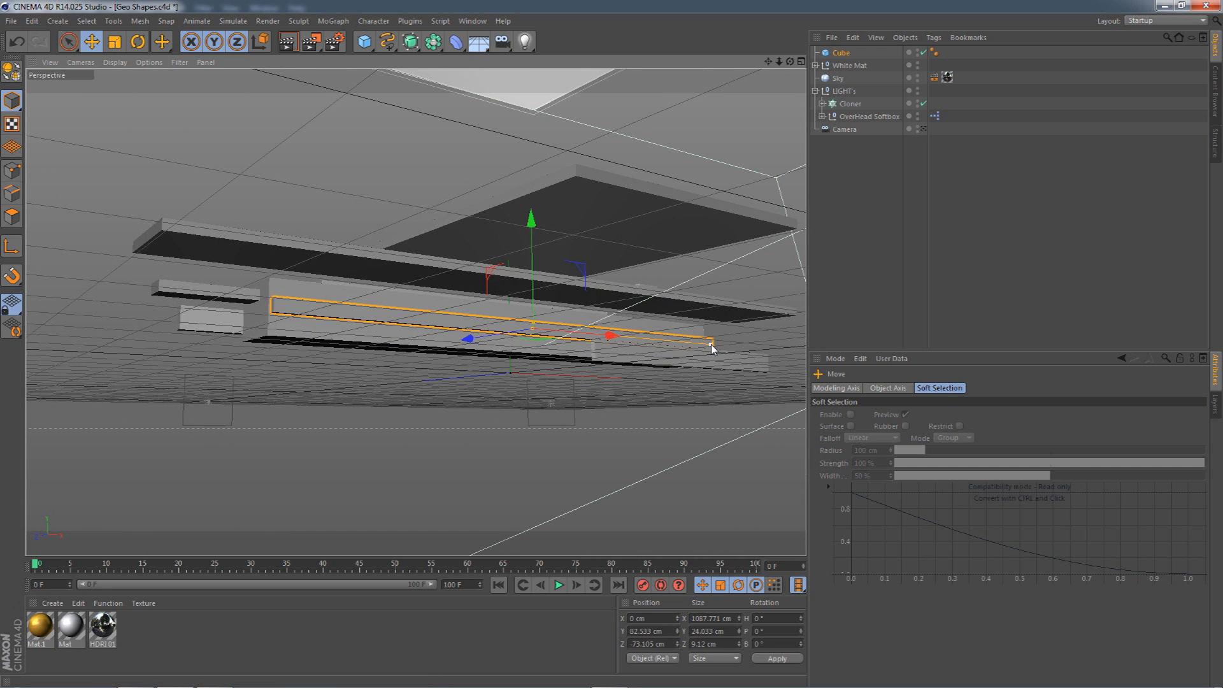
{"action": "left_click_drag", "start_coordinate": [669, 344], "coordinate": [672, 344]}
{"action": "left_click", "coordinate": [40, 626]}
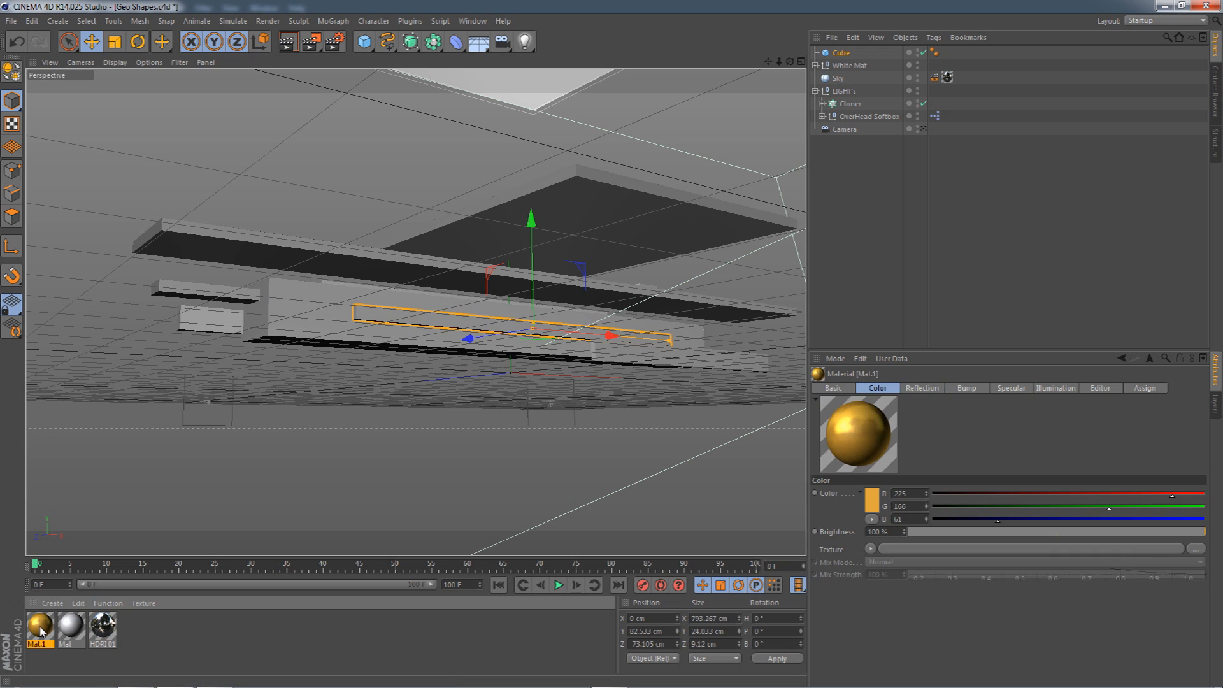
- Duplicate the thin strip to about Y 202 cm, Z 78 cm and rotate the copy 90° in pitch
{"action": "left_click_drag", "start_coordinate": [790, 62], "coordinate": [791, 64]}
{"action": "left_click_drag", "start_coordinate": [489, 310], "coordinate": [437, 326], "text": "ctrl"}
{"action": "left_click_drag", "start_coordinate": [339, 258], "coordinate": [341, 200]}
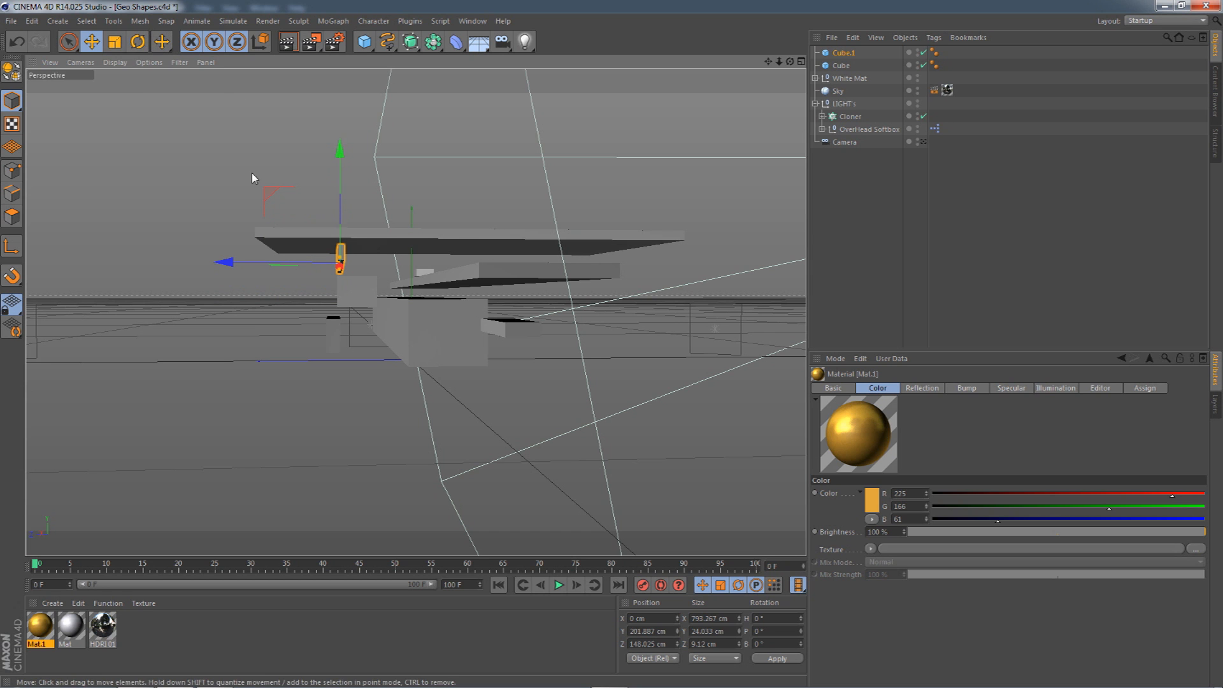
{"action": "left_click", "coordinate": [138, 47]}
{"action": "left_click_drag", "start_coordinate": [364, 197], "coordinate": [422, 262]}
{"action": "left_click", "coordinate": [92, 42]}
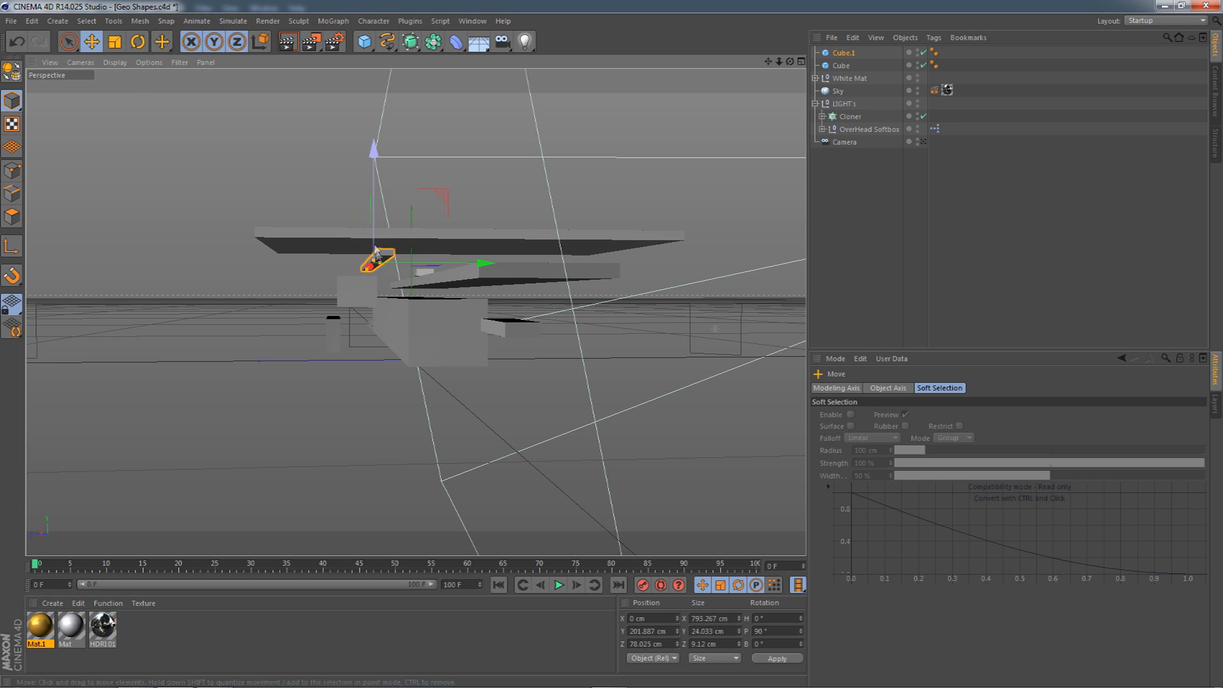
- Duplicate the rotated strip down to about Y 32 cm, Z 77 cm and thicken the copy to about 48 cm in Z
{"action": "left_click_drag", "start_coordinate": [380, 216], "coordinate": [385, 295], "text": "ctrl"}
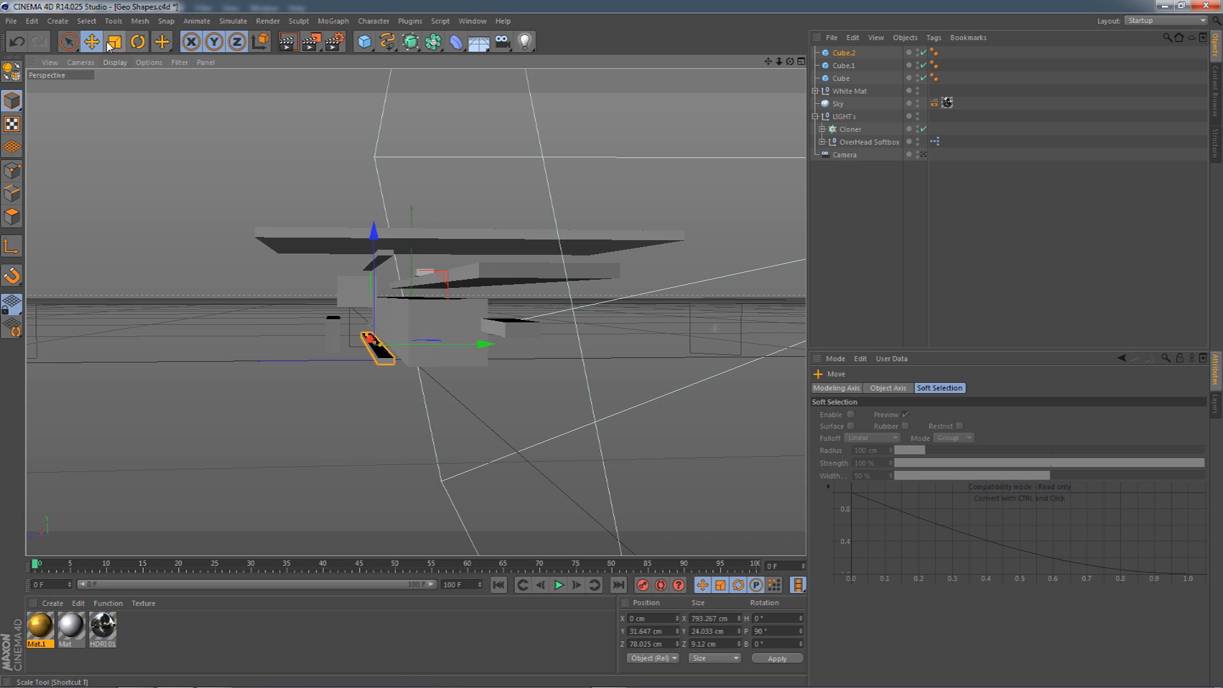
{"action": "left_click_drag", "start_coordinate": [375, 346], "coordinate": [379, 334]}
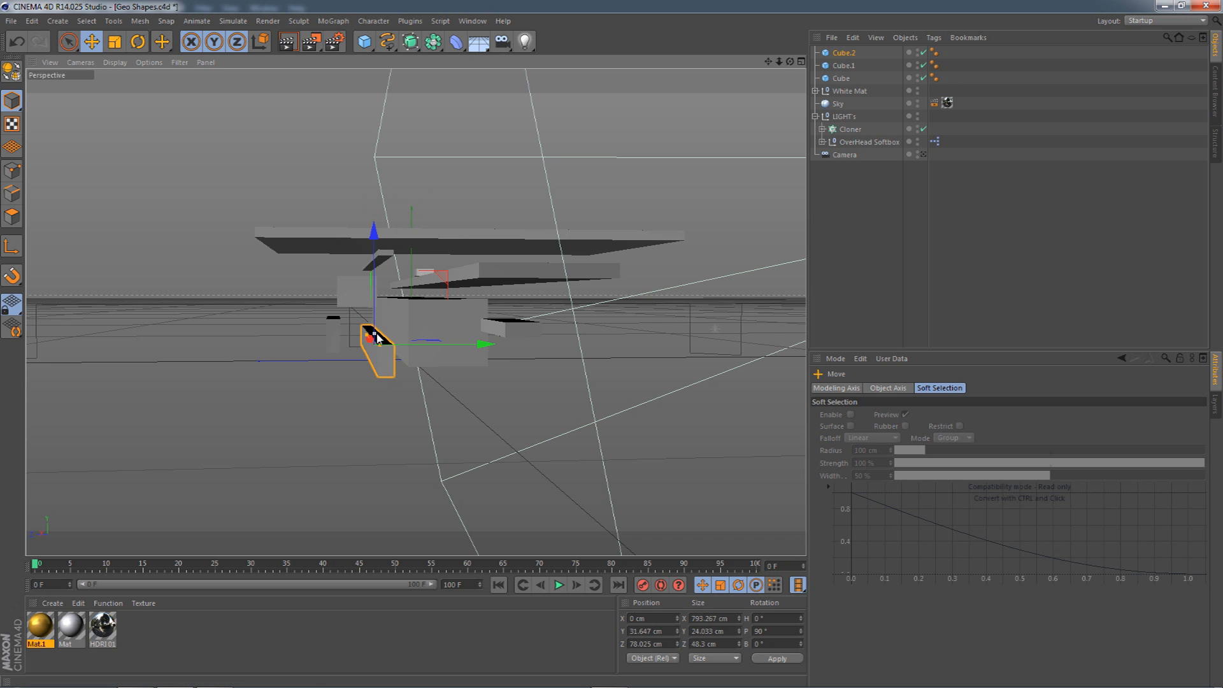
{"action": "left_click_drag", "start_coordinate": [481, 345], "coordinate": [414, 306]}
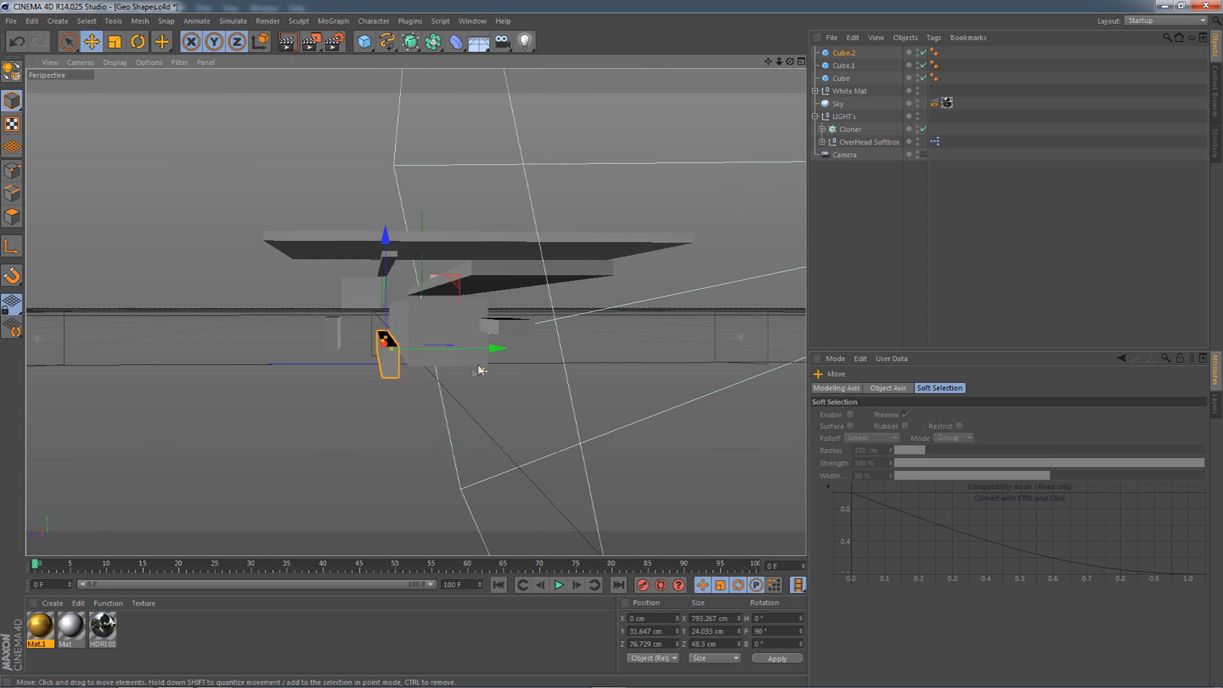
- Group the three new strips into one null and rename it Gold
{"action": "left_click", "coordinate": [840, 78], "text": "shift"}
{"action": "key", "text": "alt+g"}
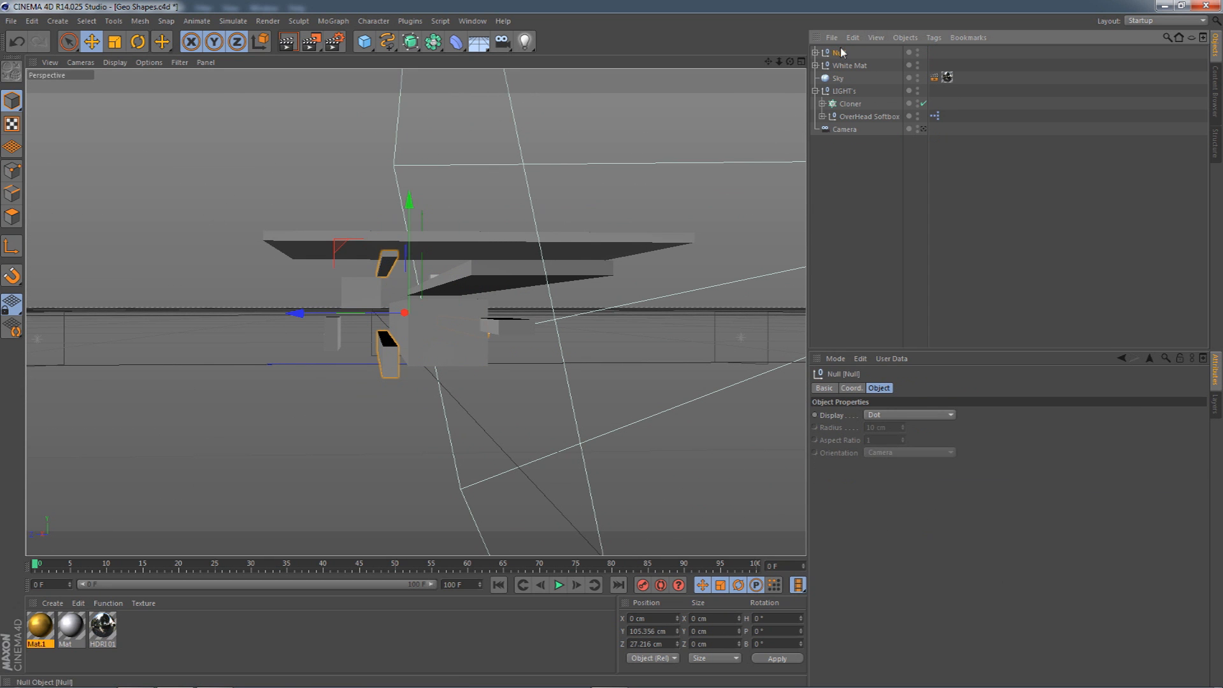
{"action": "double_click", "coordinate": [841, 52]}
{"action": "type", "text": "G"}
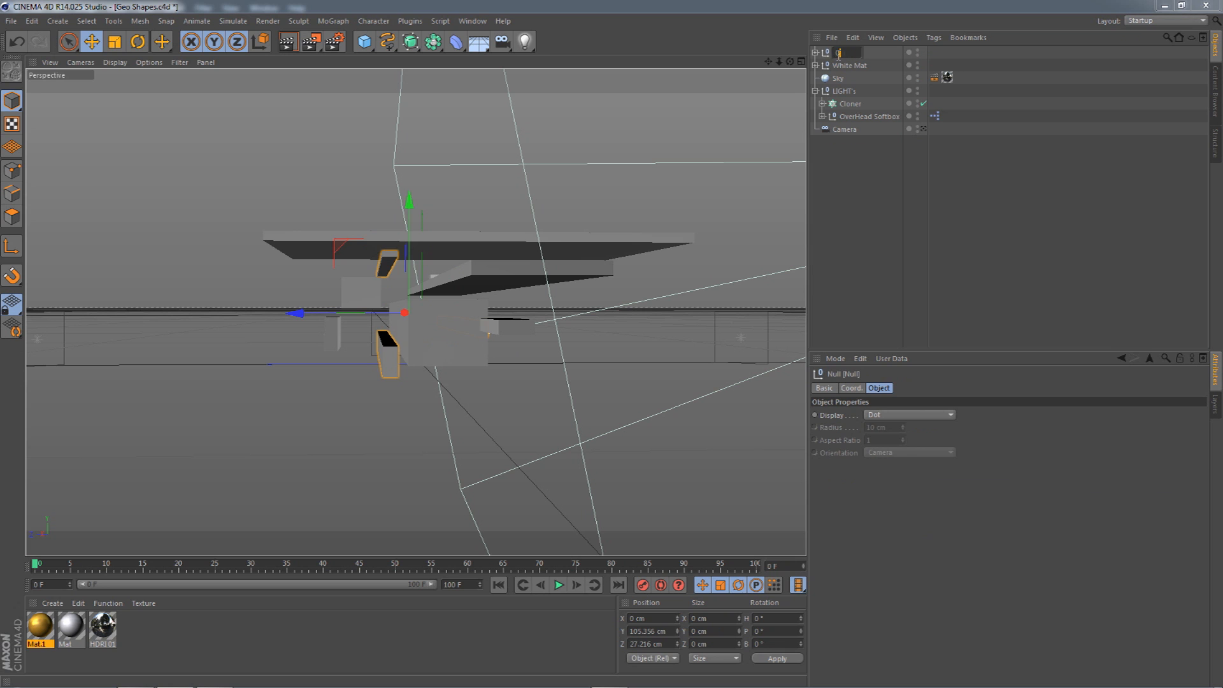
{"action": "type", "text": "old"}
{"action": "key", "text": "Return"}
- Apply the material Mat to the White Mat group with Cubic projection
{"action": "left_click", "coordinate": [73, 636]}
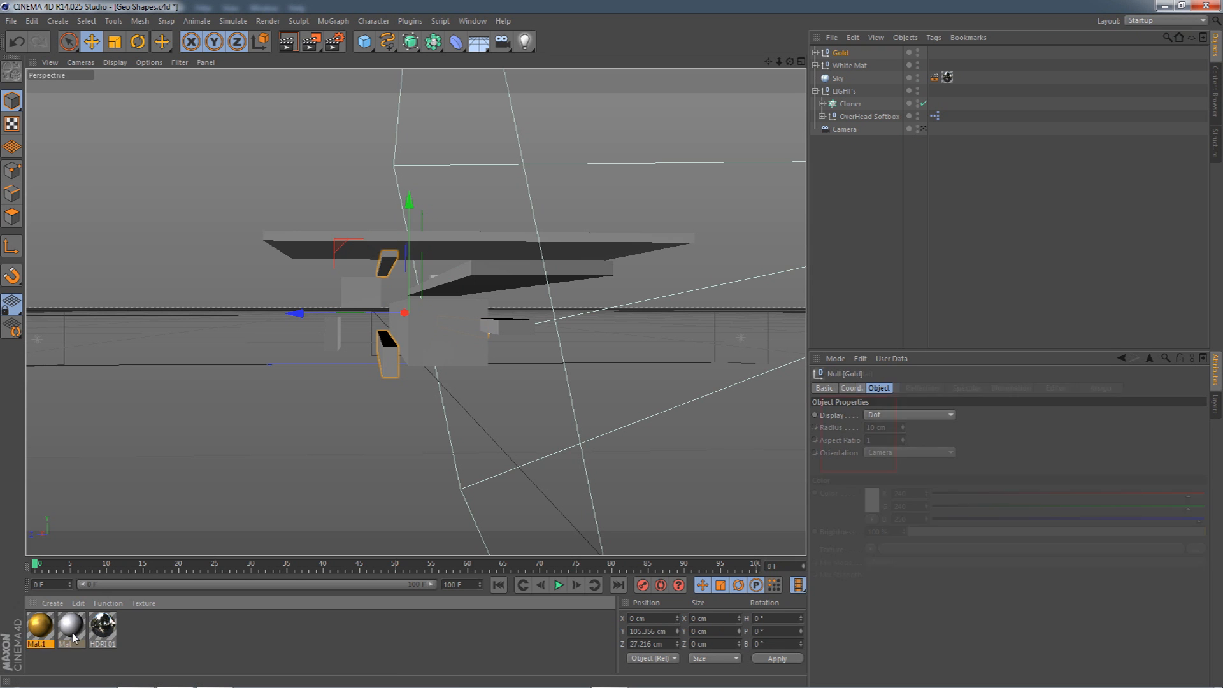
{"action": "left_click_drag", "start_coordinate": [854, 68], "coordinate": [854, 66]}
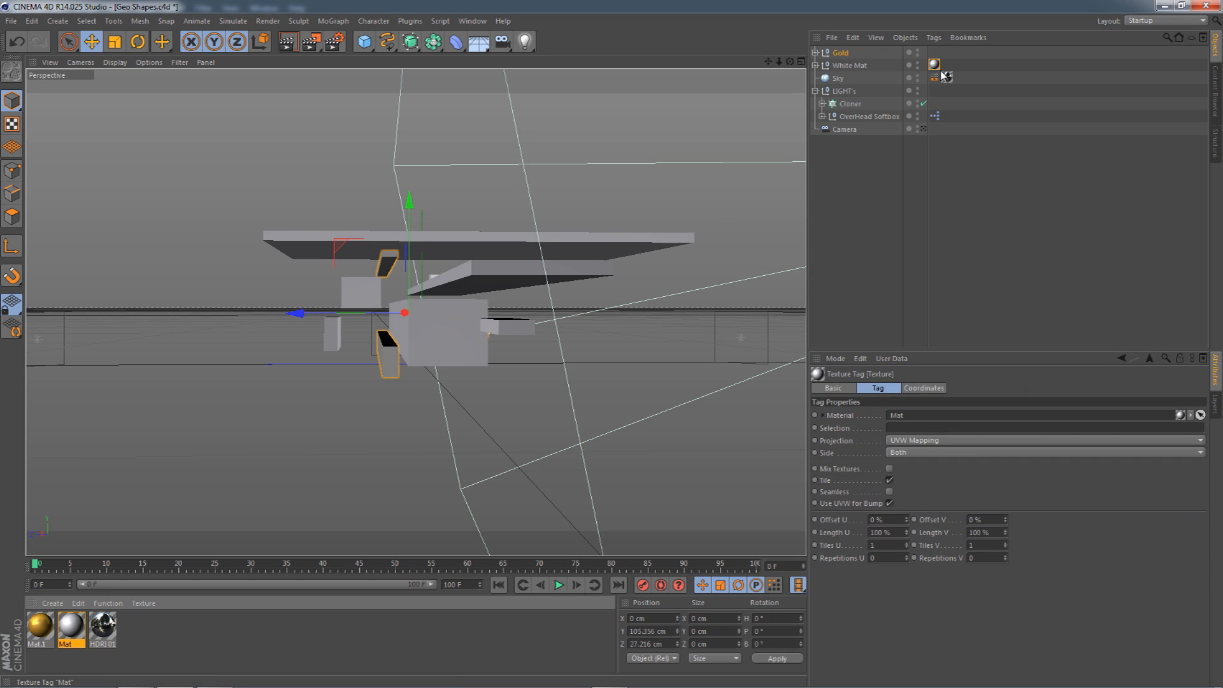
{"action": "left_click", "coordinate": [910, 437]}
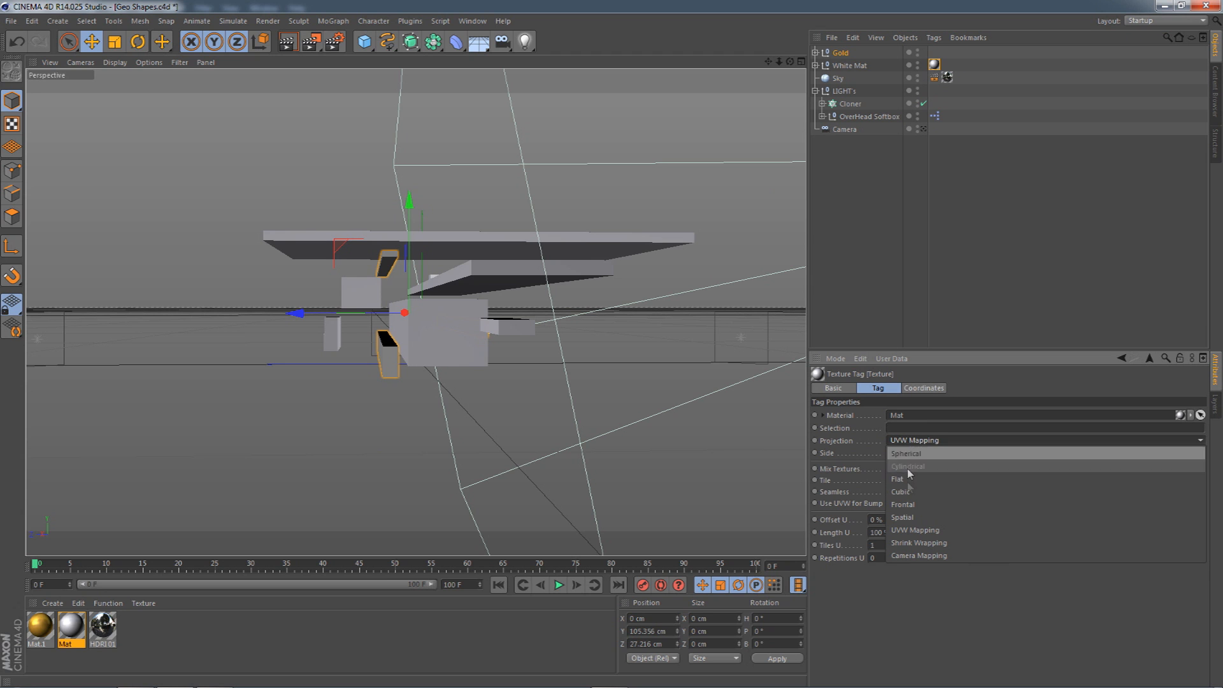
{"action": "left_click", "coordinate": [908, 492]}
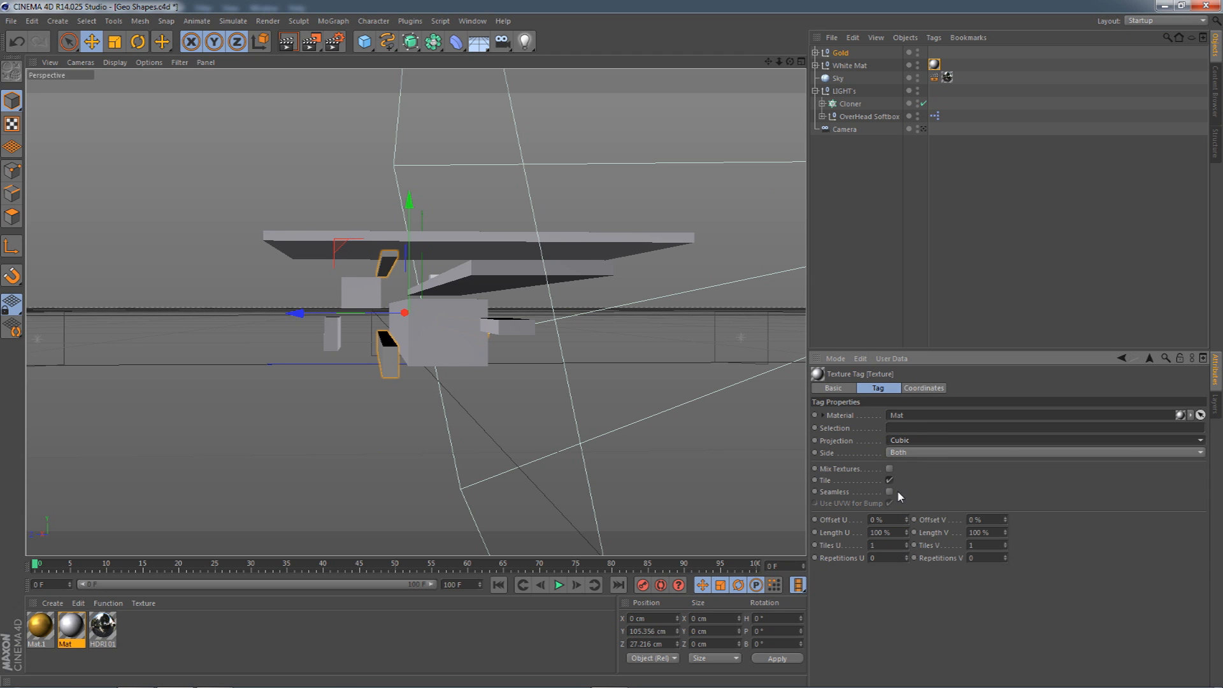
- Apply the gold material Mat.1 to the Gold group with Cubic projection and Seamless enabled
{"action": "left_click", "coordinate": [39, 631]}
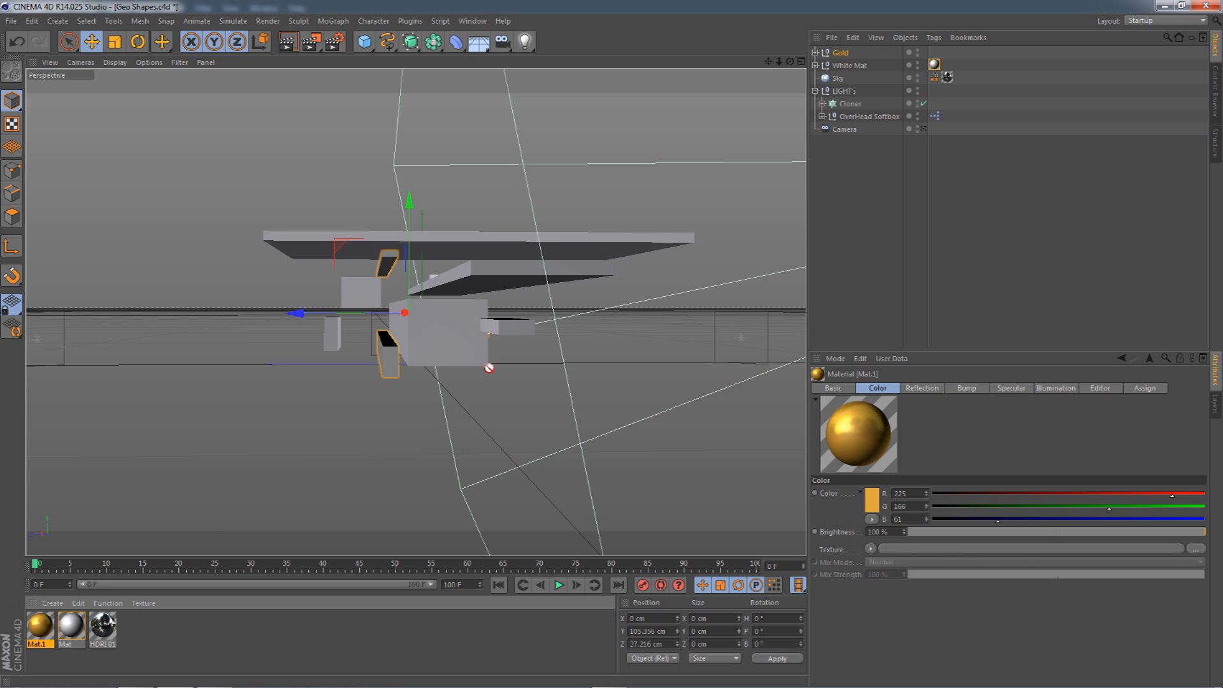
{"action": "left_click_drag", "start_coordinate": [866, 57], "coordinate": [868, 54]}
{"action": "left_click", "coordinate": [918, 441]}
{"action": "left_click", "coordinate": [907, 491]}
{"action": "left_click", "coordinate": [890, 492]}
- Group the Gold and White Mat nulls together under one parent null
{"action": "left_click_drag", "start_coordinate": [790, 62], "coordinate": [762, 105]}
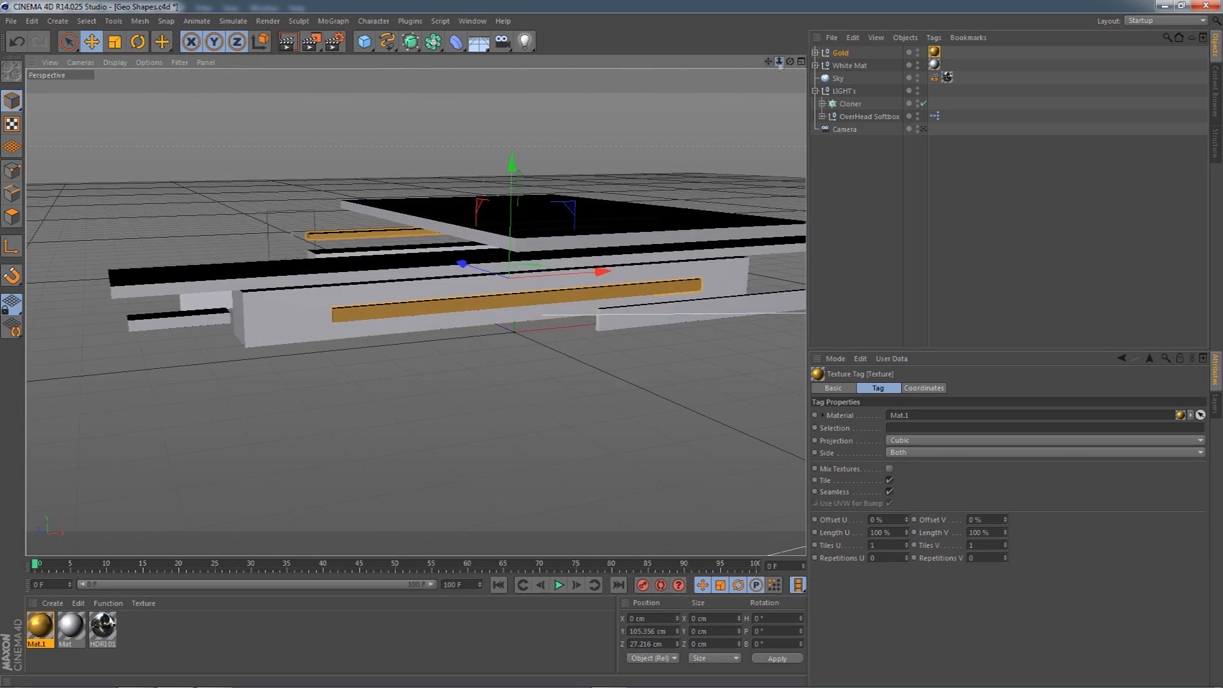
{"action": "left_click_drag", "start_coordinate": [779, 62], "coordinate": [758, 77]}
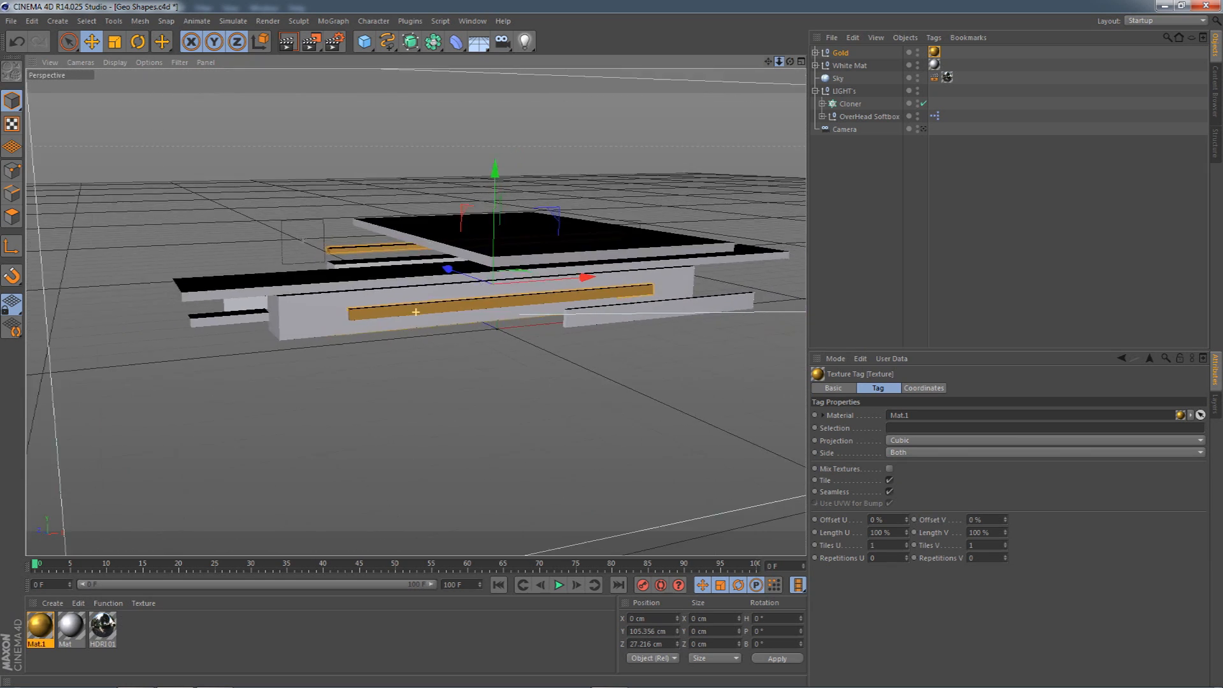
{"action": "left_click", "coordinate": [840, 66]}
{"action": "left_click", "coordinate": [841, 53], "text": "ctrl"}
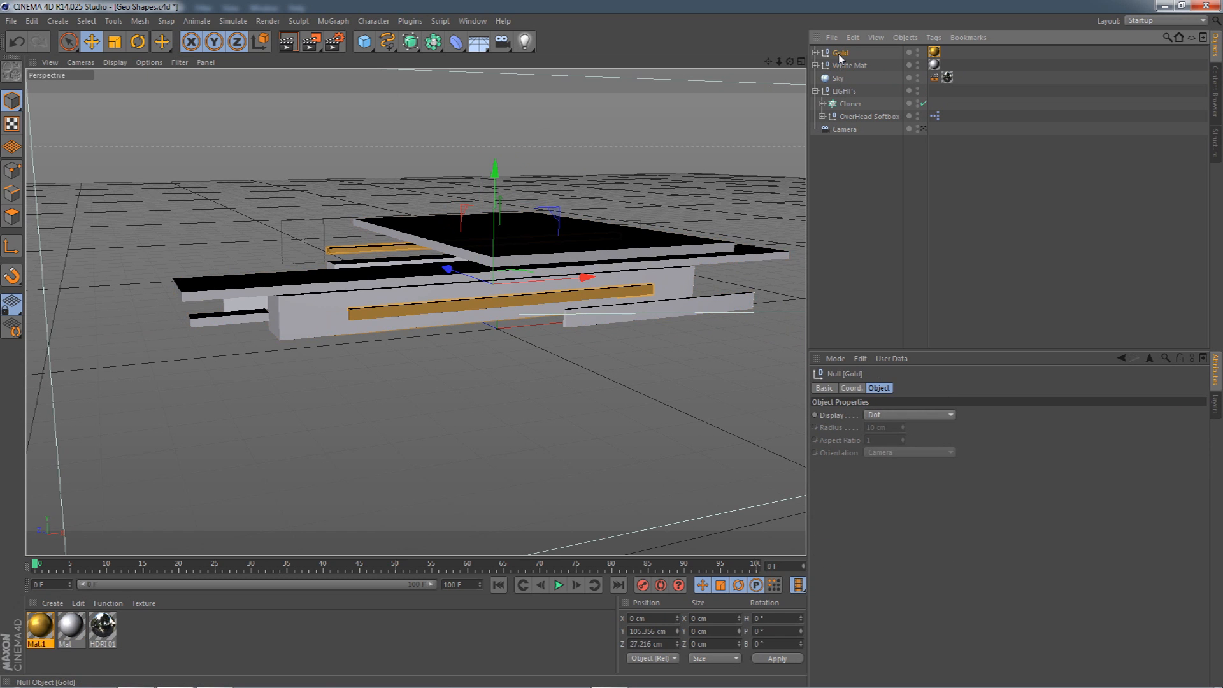
{"action": "key", "text": "alt+g"}
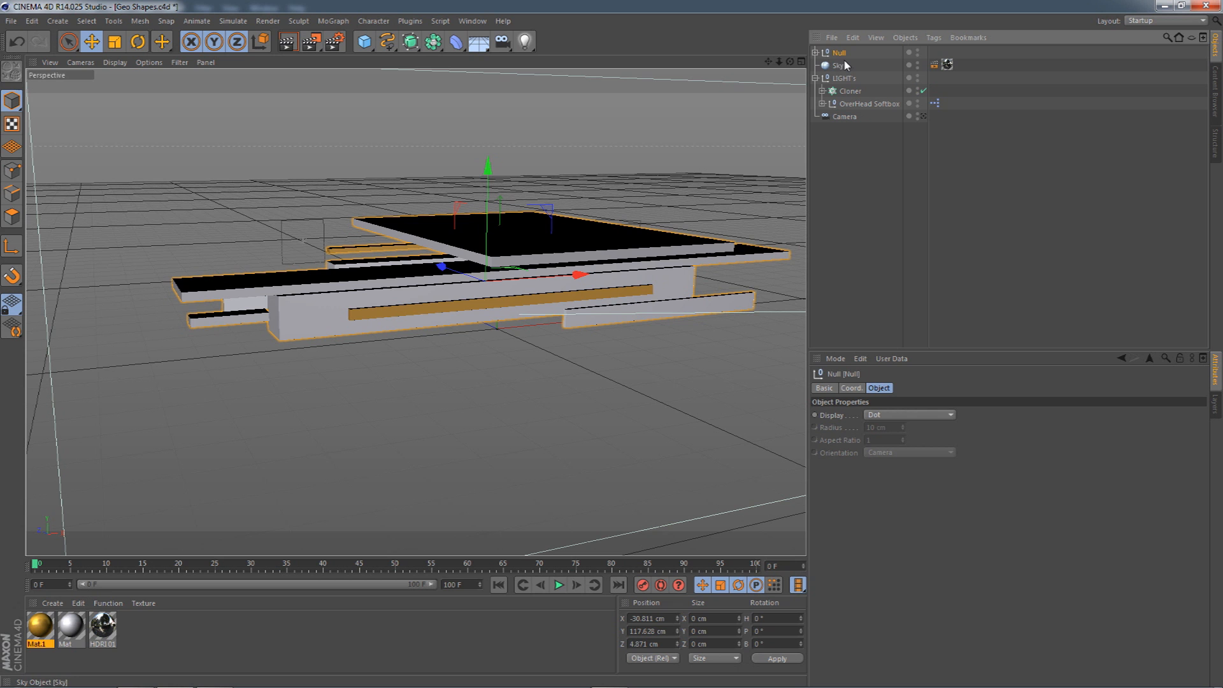
- Shift the parent null to about X -89, Y 113, Z 28 cm and rotate it to about H 190°, P -21°, B 195°
{"action": "left_click_drag", "start_coordinate": [567, 223], "coordinate": [541, 219]}
{"action": "left_click", "coordinate": [142, 42]}
{"action": "left_click_drag", "start_coordinate": [517, 316], "coordinate": [396, 188]}
{"action": "left_click_drag", "start_coordinate": [491, 278], "coordinate": [510, 295]}
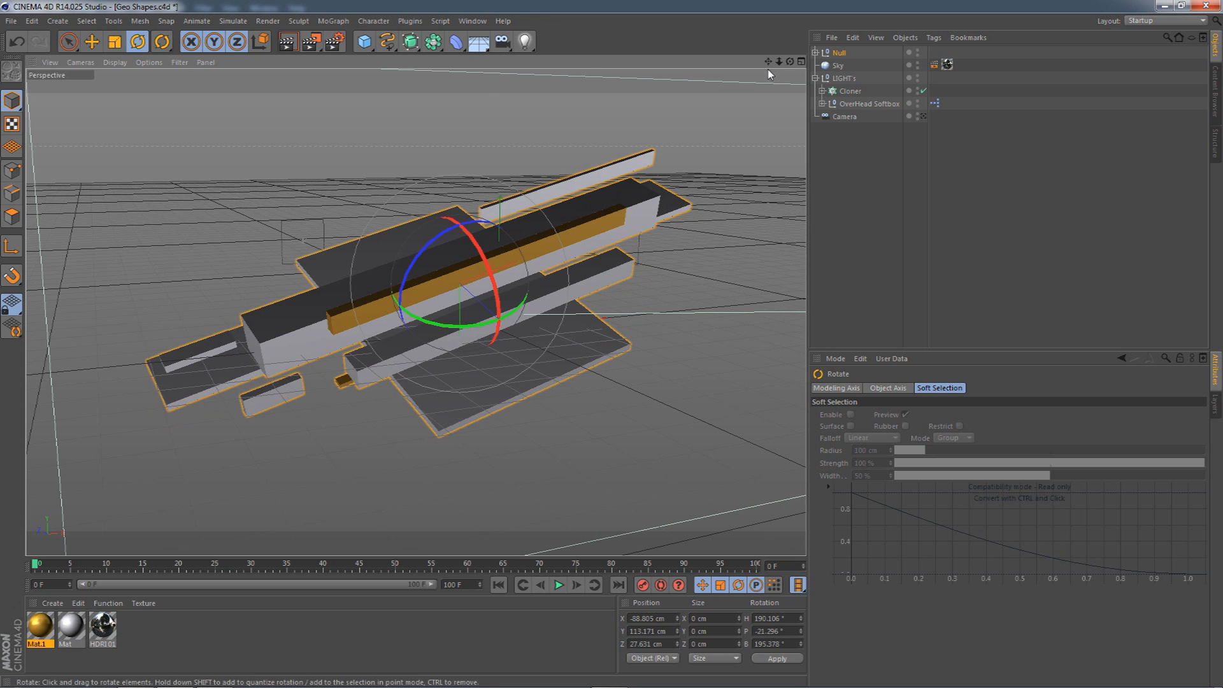
{"action": "left_click_drag", "start_coordinate": [769, 63], "coordinate": [761, 66]}
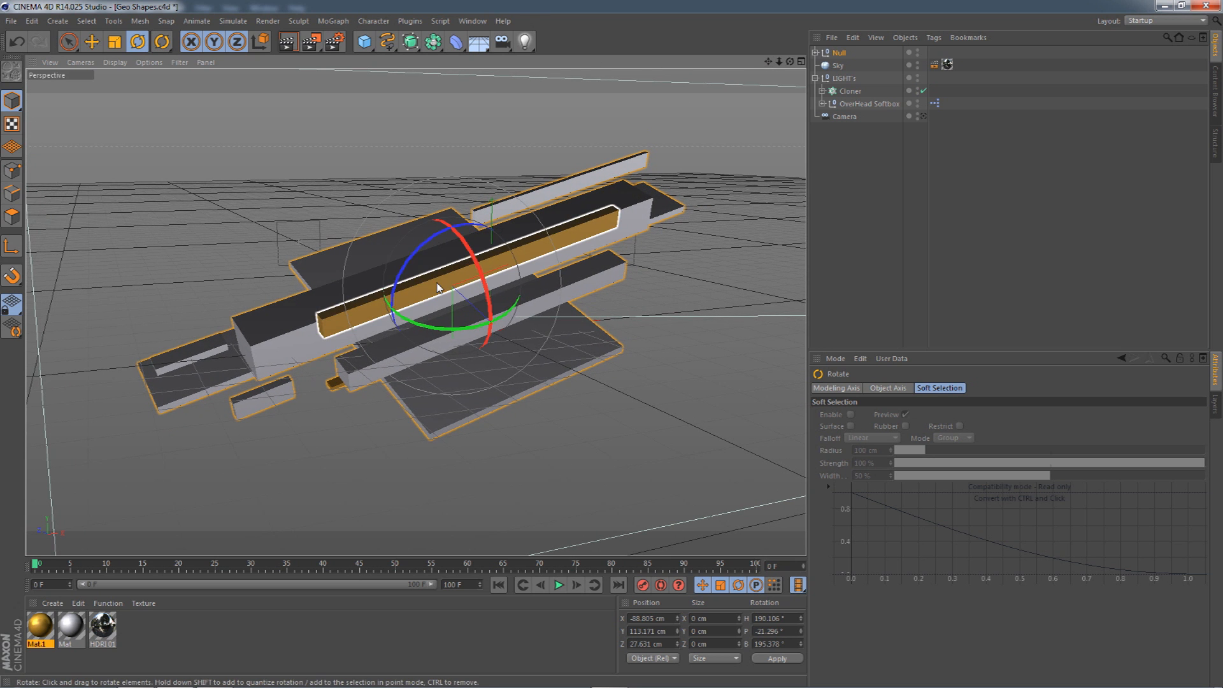
- Add an omni light at about X 399, Y 59, Z -150 cm and set its intensity to 20%
{"action": "left_click", "coordinate": [524, 41]}
{"action": "left_click", "coordinate": [569, 59]}
{"action": "left_click", "coordinate": [92, 41]}
{"action": "left_click_drag", "start_coordinate": [389, 200], "coordinate": [605, 189]}
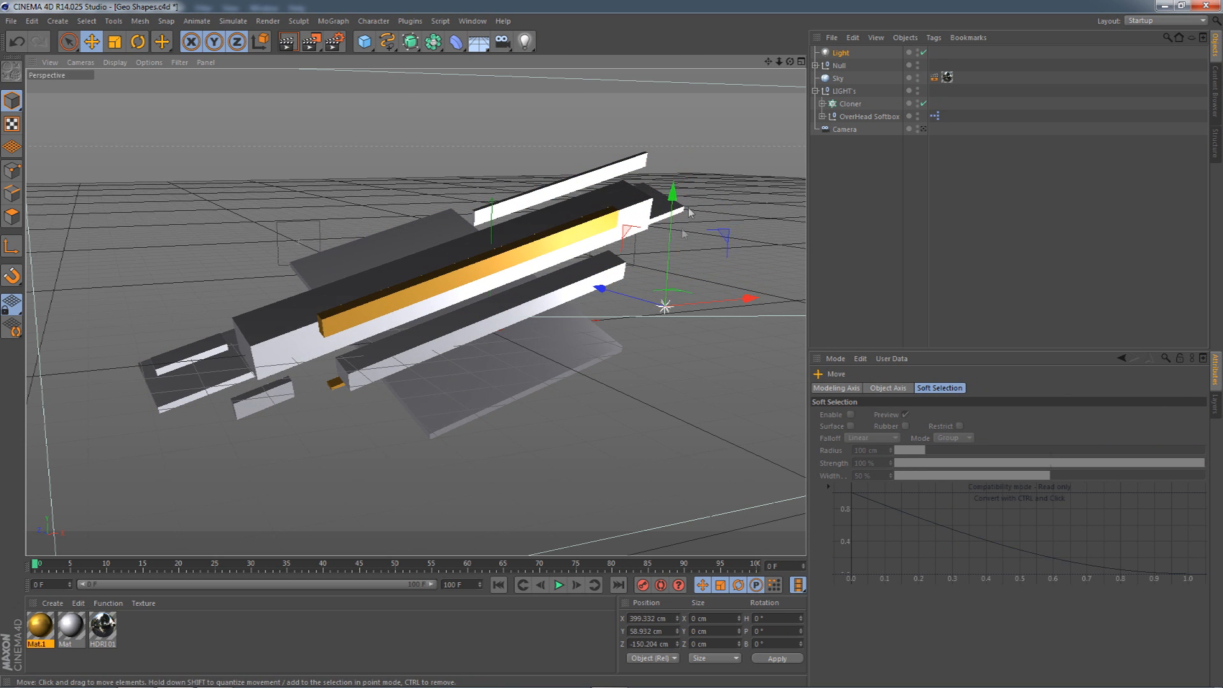
{"action": "left_click", "coordinate": [891, 274]}
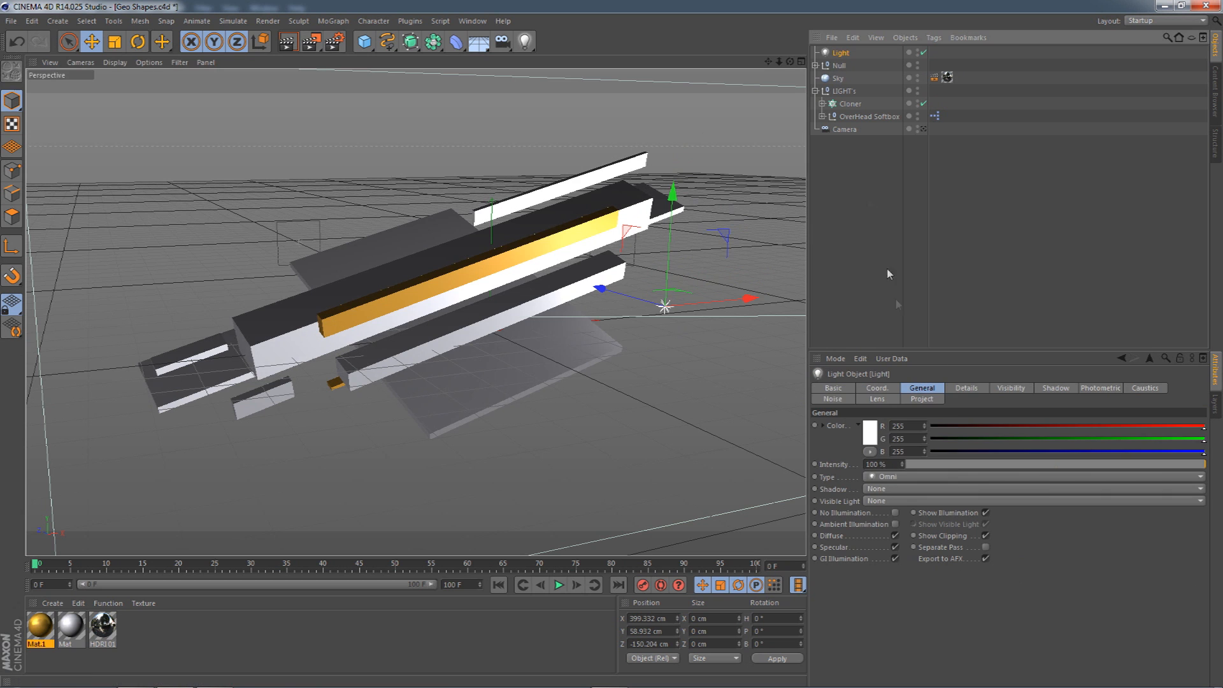
{"action": "left_click", "coordinate": [955, 465]}
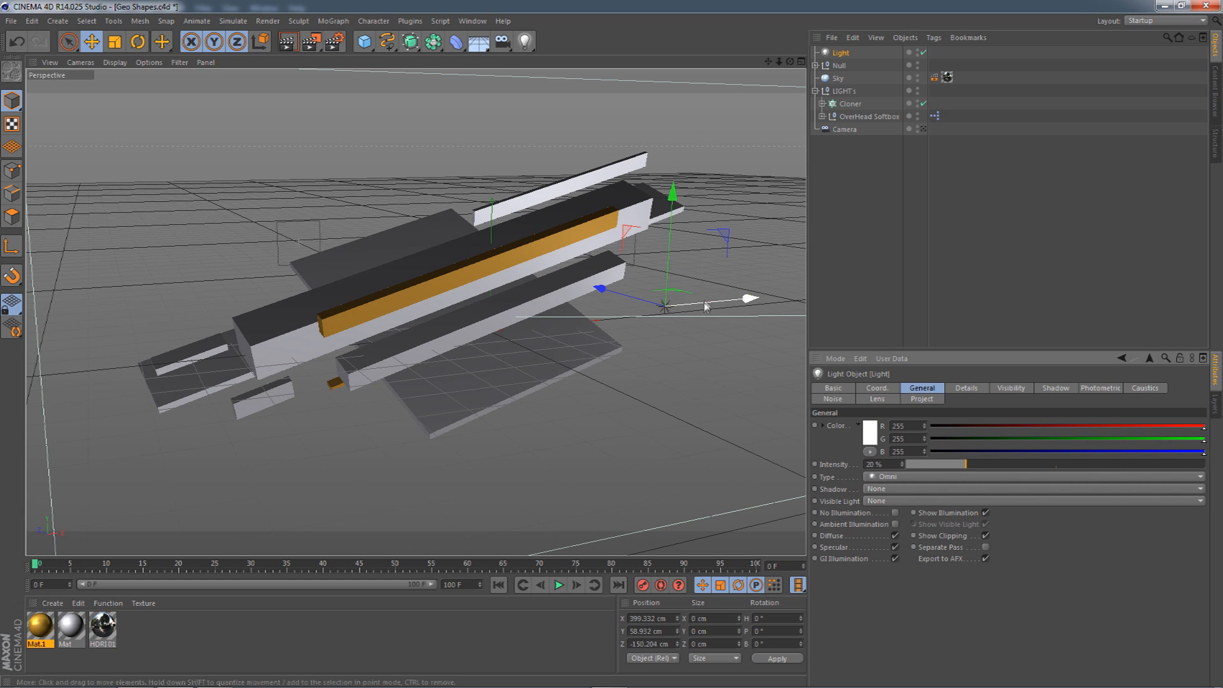
- Duplicate the light to about X -619, Y 212, Z 130 cm and render a preview region over the bars
{"action": "left_click_drag", "start_coordinate": [715, 300], "coordinate": [303, 364], "text": "ctrl"}
{"action": "left_click_drag", "start_coordinate": [229, 324], "coordinate": [218, 191]}
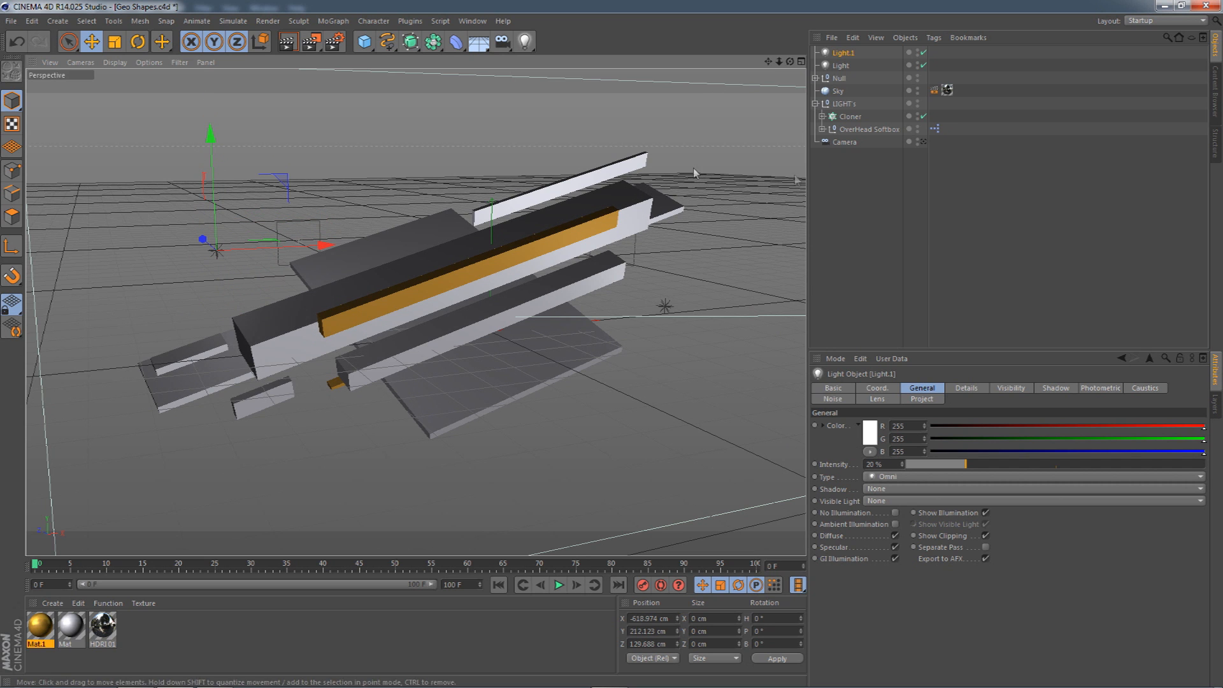
{"action": "left_click_drag", "start_coordinate": [312, 47], "coordinate": [328, 59]}
{"action": "left_click_drag", "start_coordinate": [154, 135], "coordinate": [662, 272]}
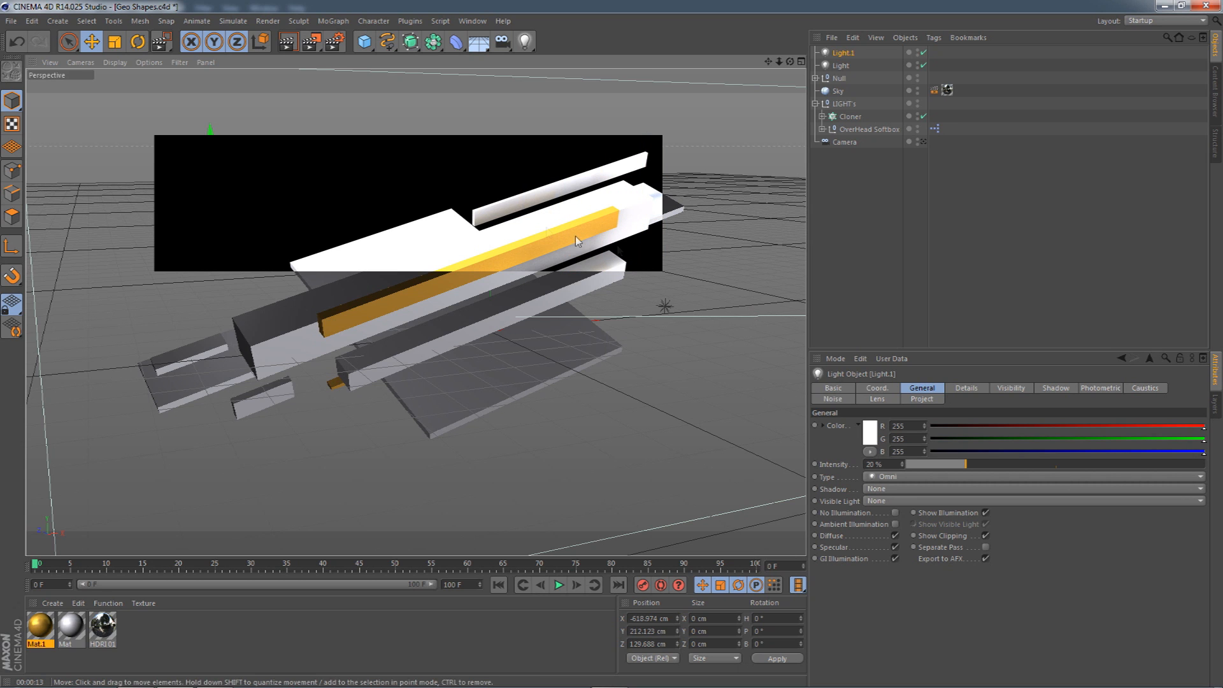
- Set the intensity of the first omni light, on the front side of the bars, to 4%
{"action": "left_click", "coordinate": [858, 286]}
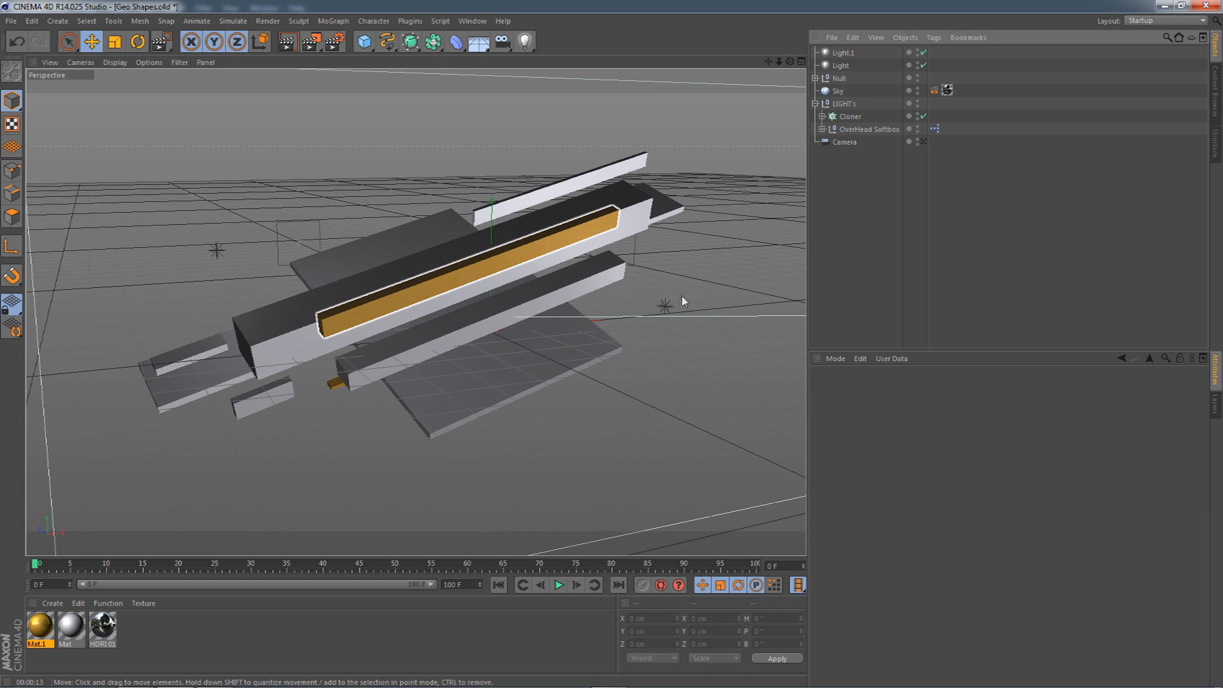
{"action": "left_click", "coordinate": [672, 314]}
{"action": "left_click", "coordinate": [670, 311]}
{"action": "left_click", "coordinate": [919, 464]}
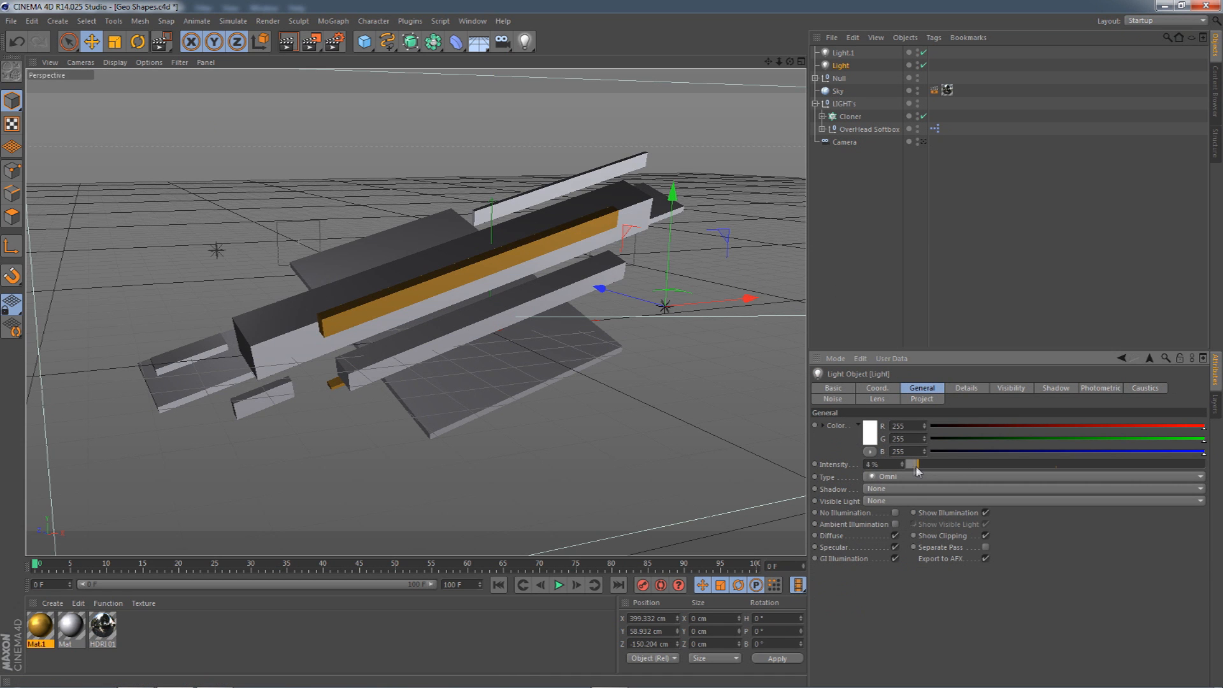
- Look through the scene camera, view the bars and surrounding softboxes from farther out, and return to the editor view
{"action": "left_click", "coordinate": [904, 281]}
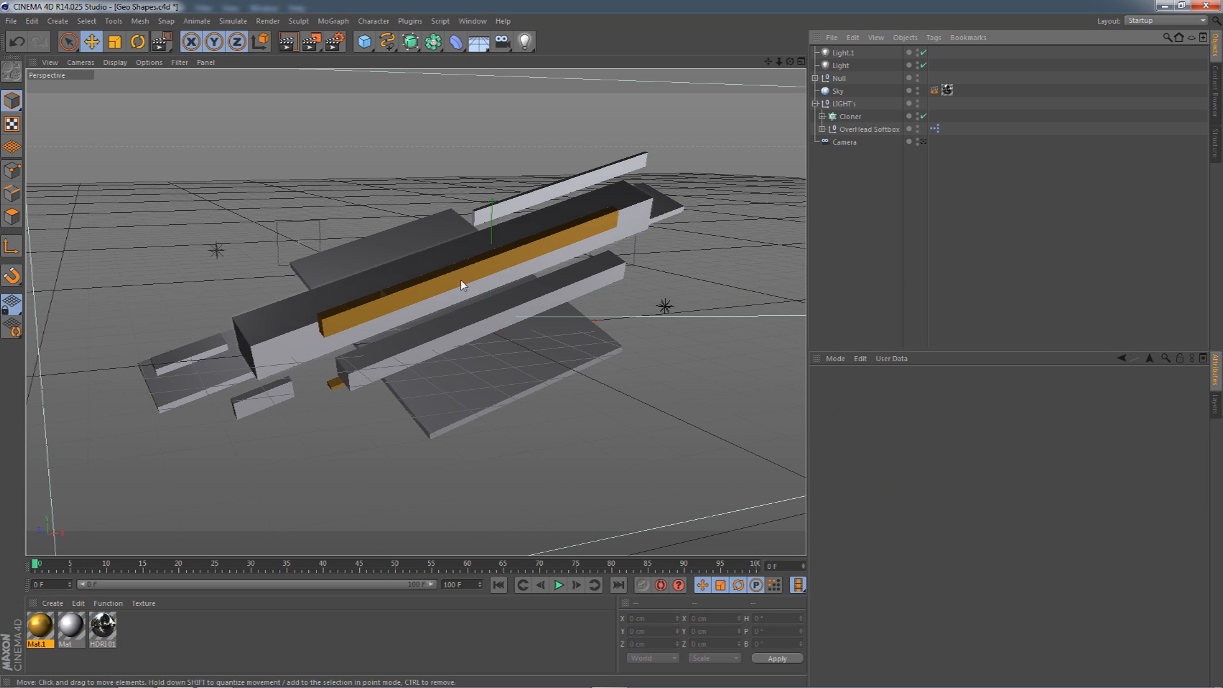
{"action": "left_click", "coordinate": [923, 141]}
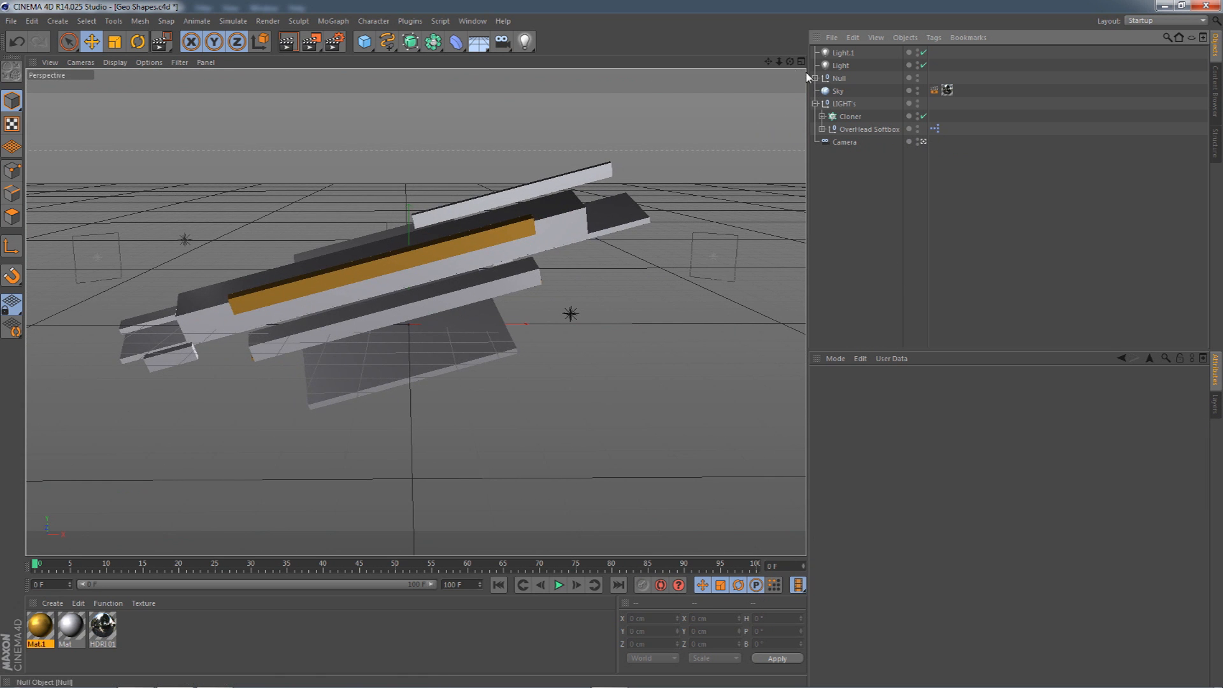
{"action": "scroll", "coordinate": [381, 328], "scroll_direction": "down", "scroll_amount": 5}
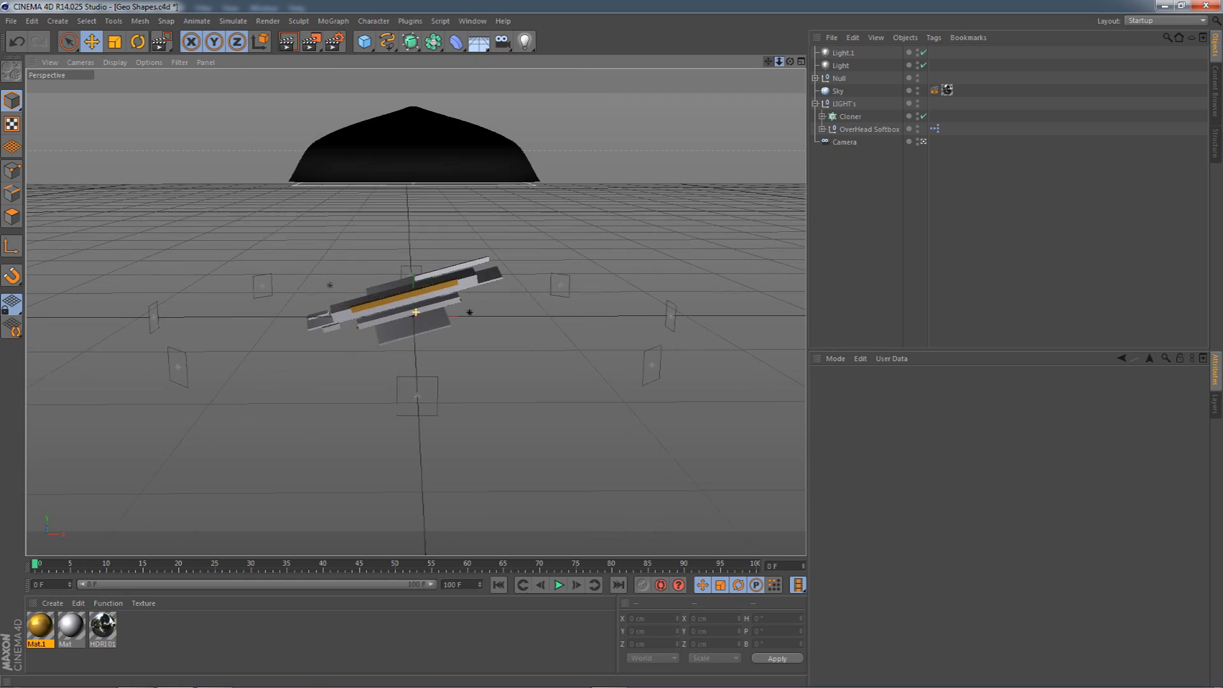
{"action": "left_click_drag", "start_coordinate": [790, 61], "coordinate": [686, 120]}
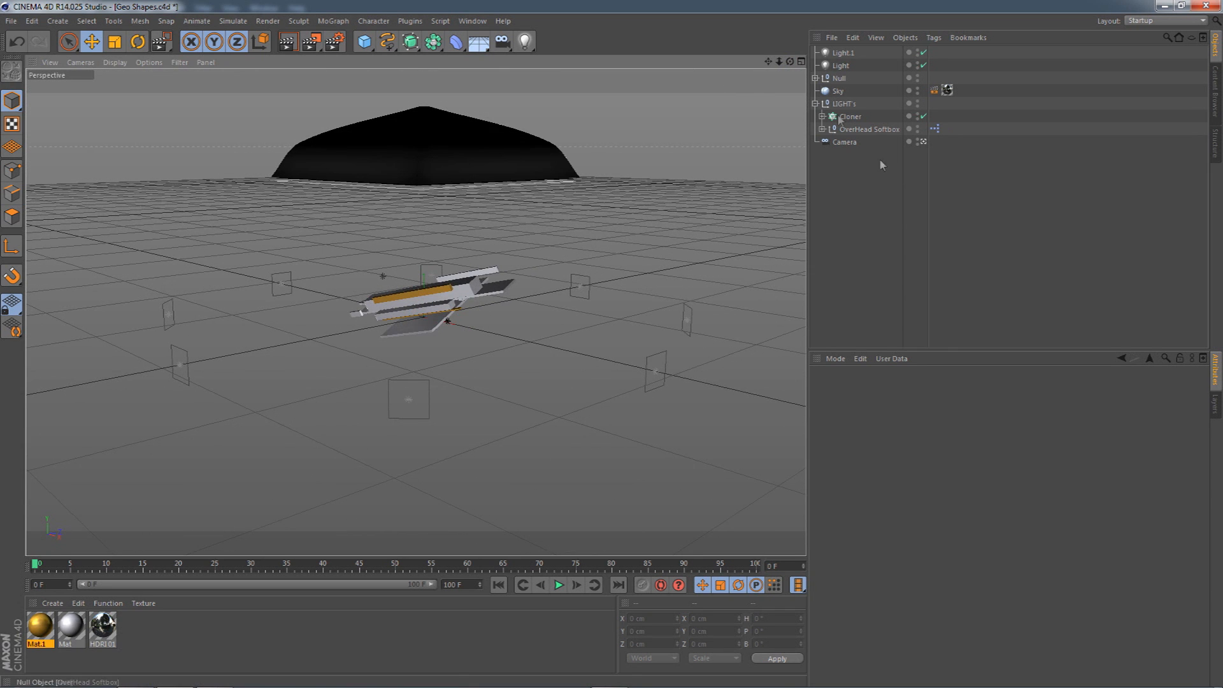
{"action": "left_click", "coordinate": [923, 142]}
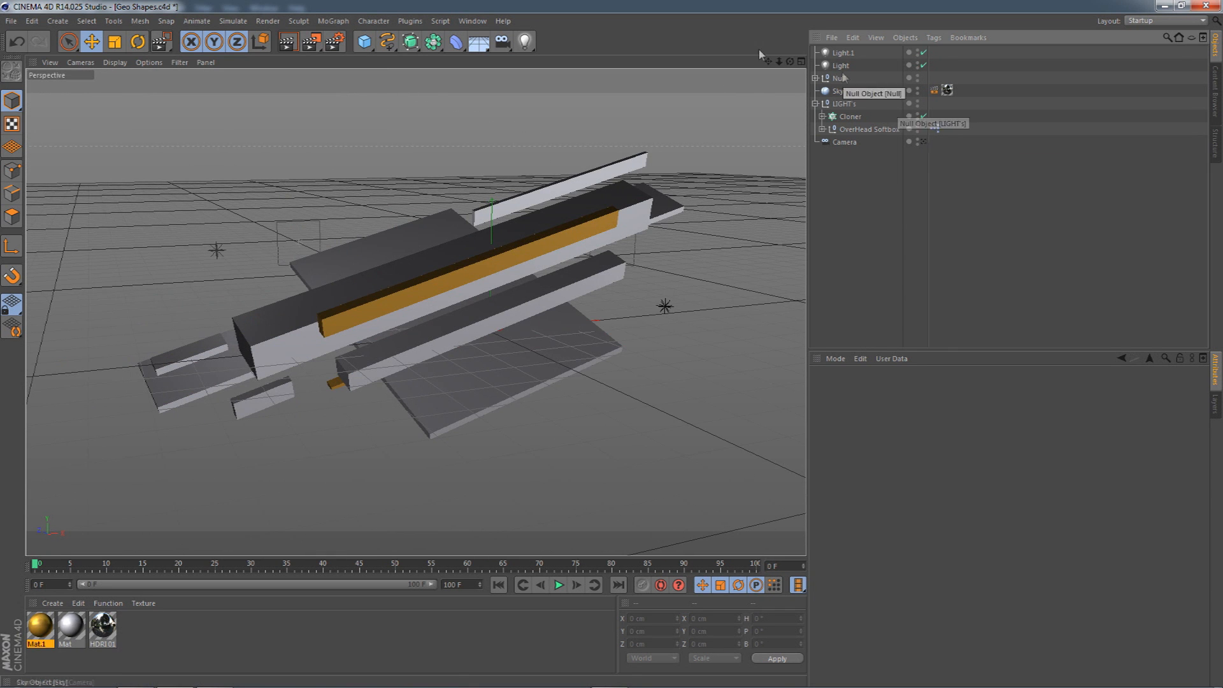
- Set the intensity of the duplicated omni light behind the bars to 10%
{"action": "left_click", "coordinate": [216, 249]}
{"action": "left_click", "coordinate": [874, 465]}
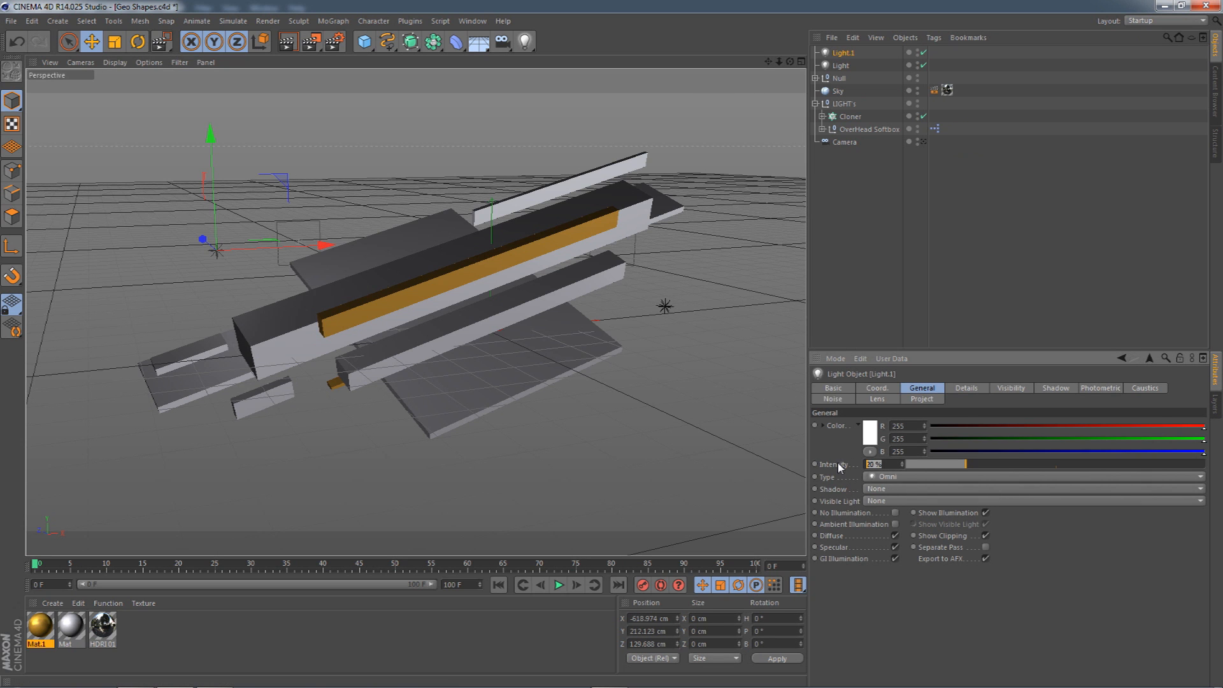
{"action": "type", "text": "10"}
{"action": "key", "text": "Return"}
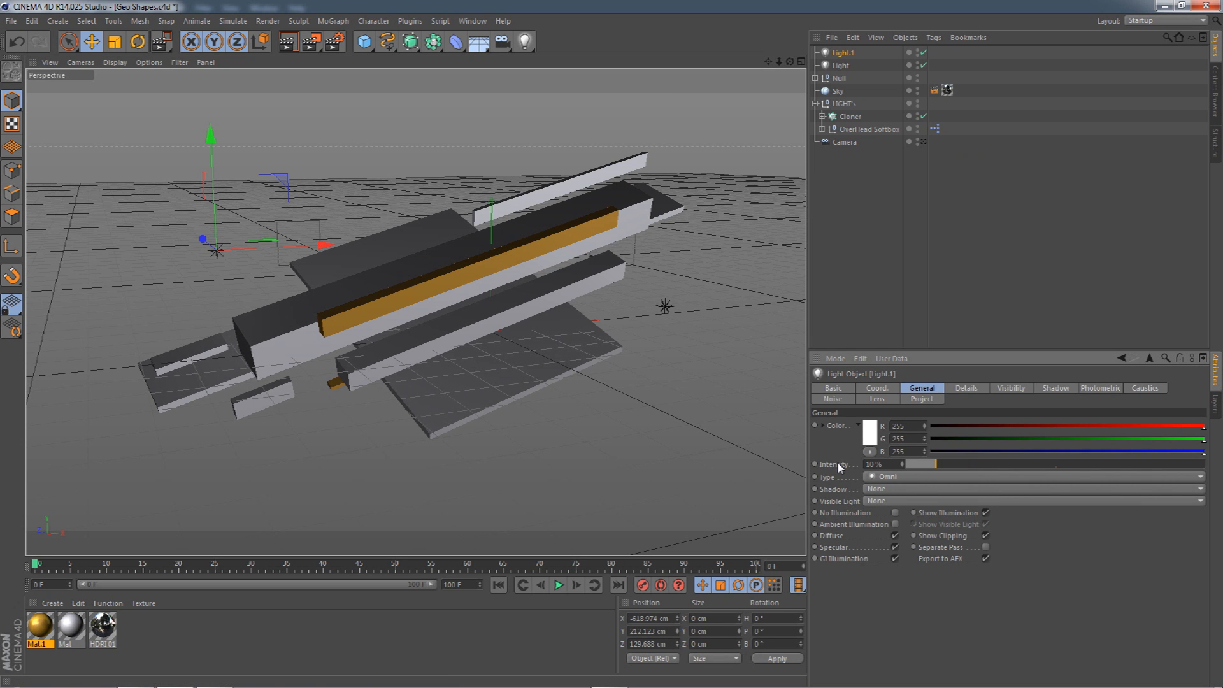
{"action": "left_click", "coordinate": [887, 292]}
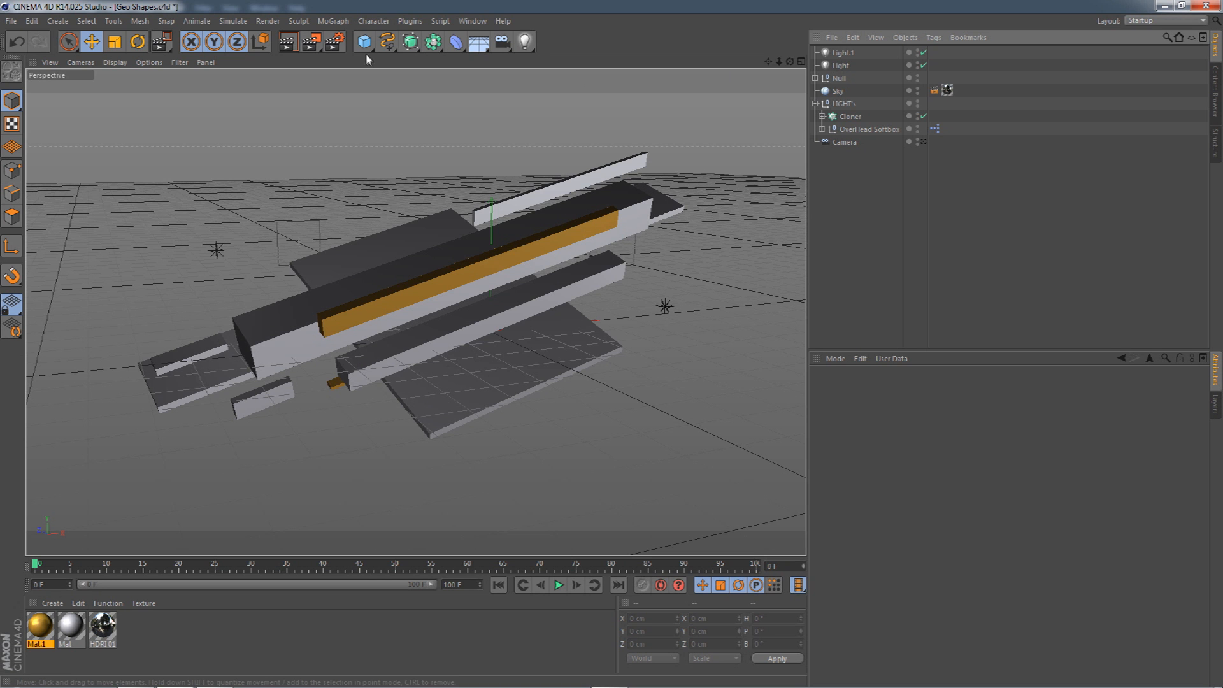
- Review the render settings for output, saving, Ambient Occlusion, Global Illumination and Sharpen Filter, and close them
{"action": "left_click", "coordinate": [335, 41]}
{"action": "left_click_drag", "start_coordinate": [166, 13], "coordinate": [378, 103]}
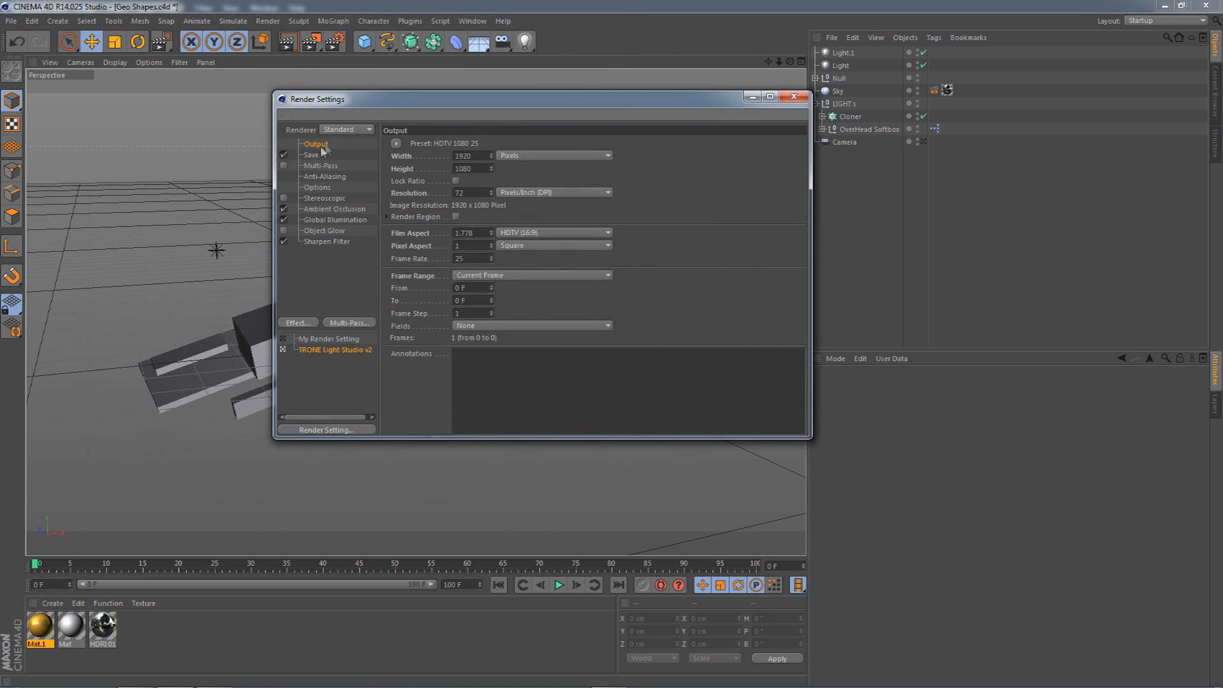
{"action": "left_click", "coordinate": [312, 155]}
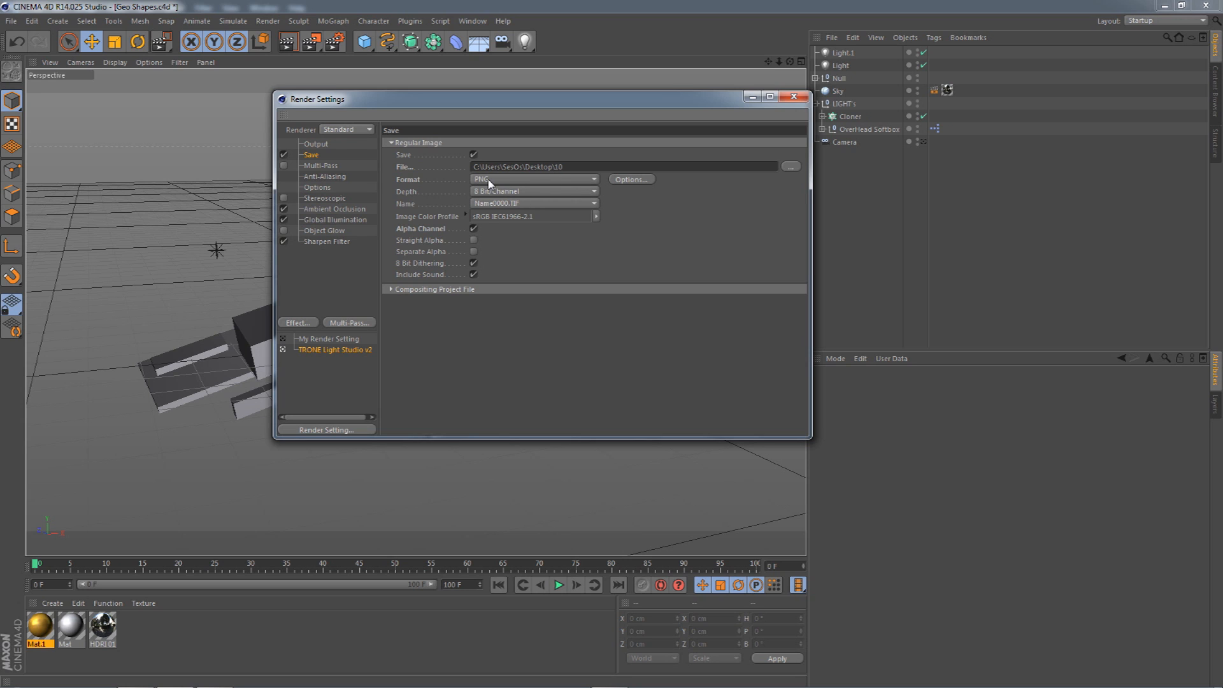
{"action": "left_click", "coordinate": [333, 210]}
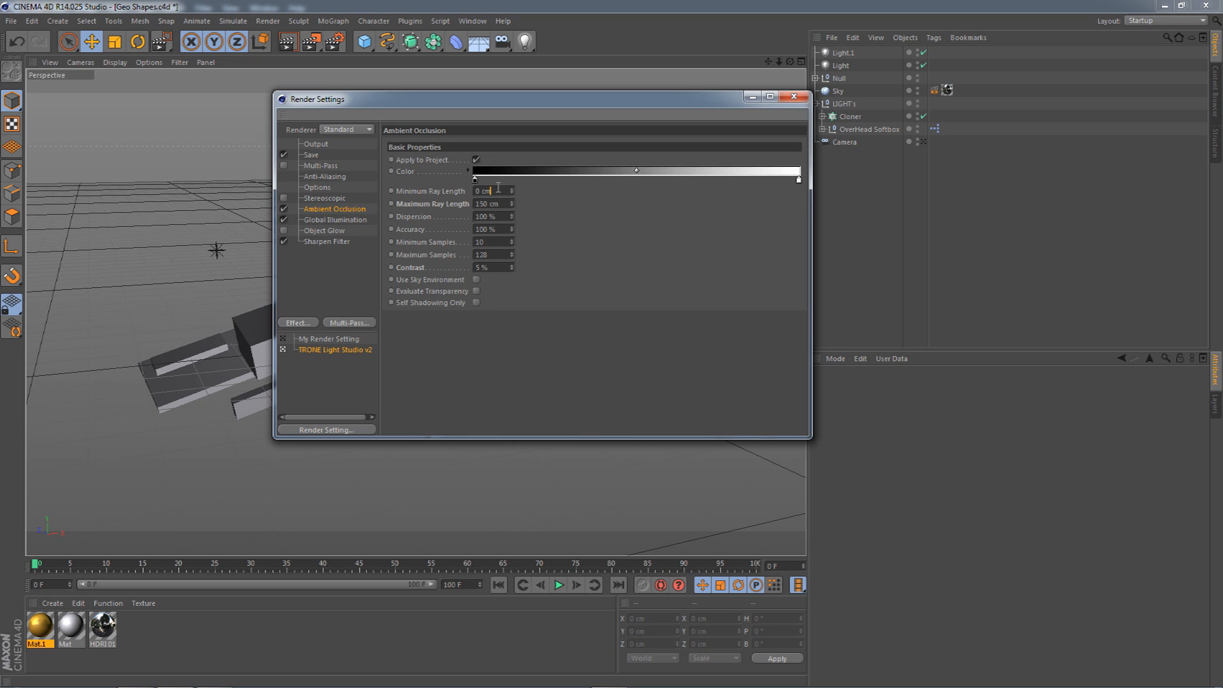
{"action": "left_click", "coordinate": [325, 220]}
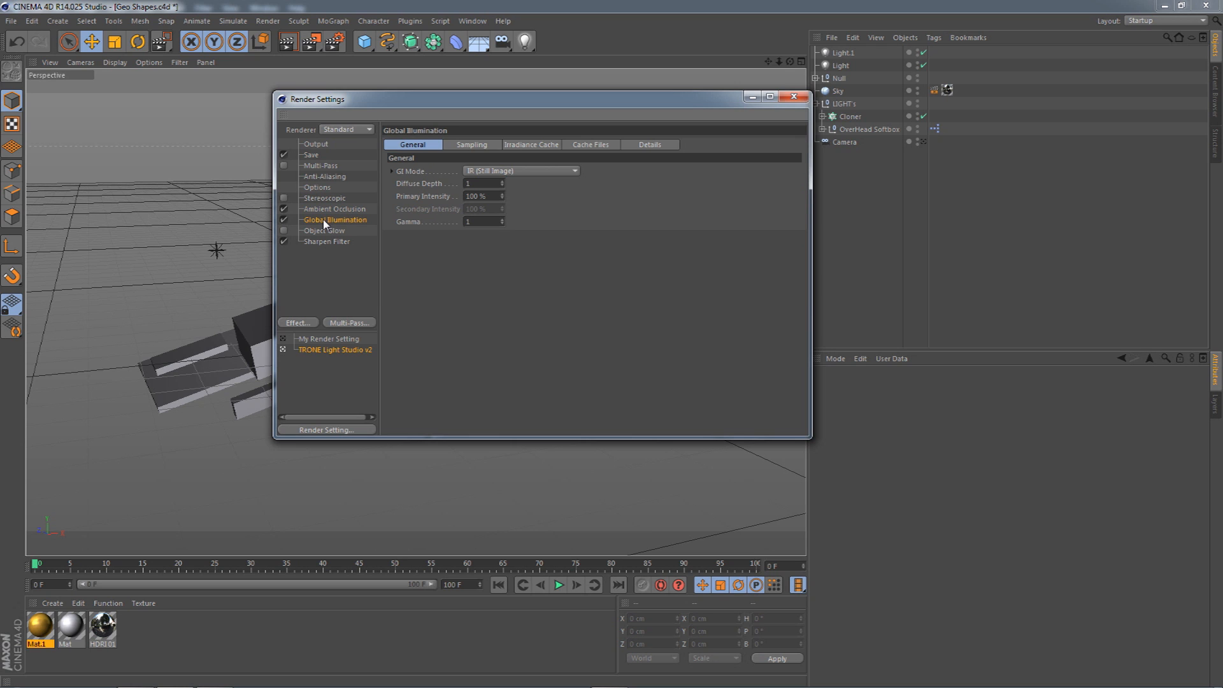
{"action": "left_click", "coordinate": [325, 242]}
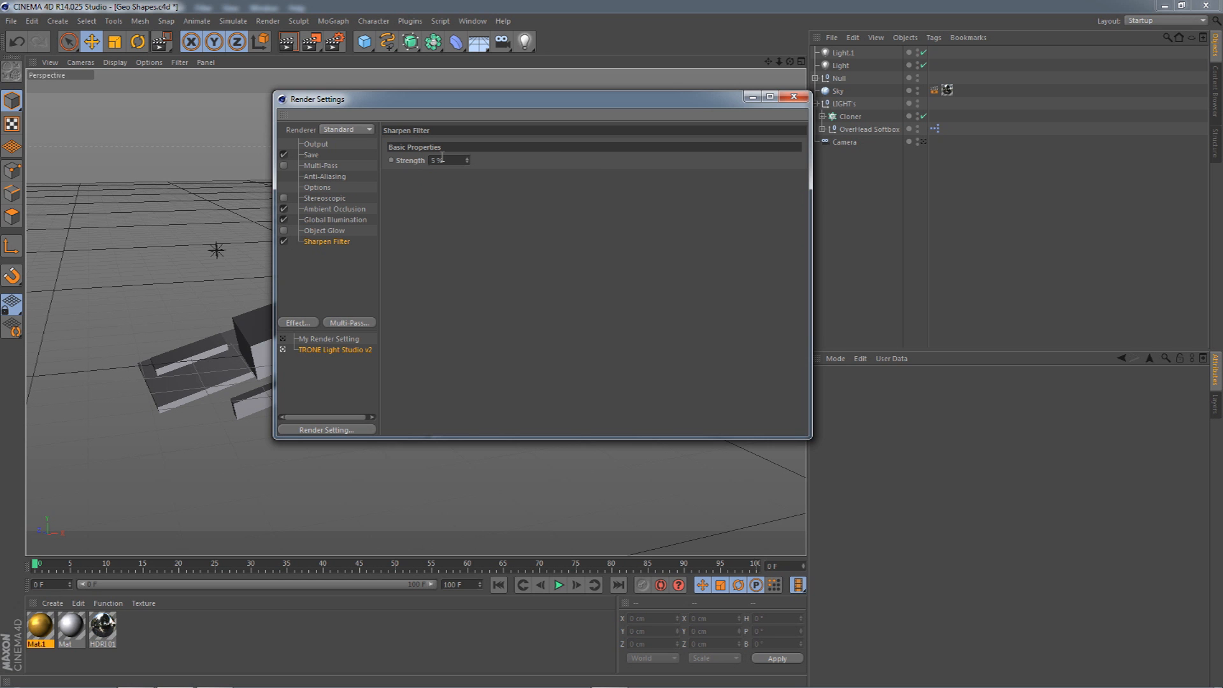
{"action": "left_click", "coordinate": [794, 96]}
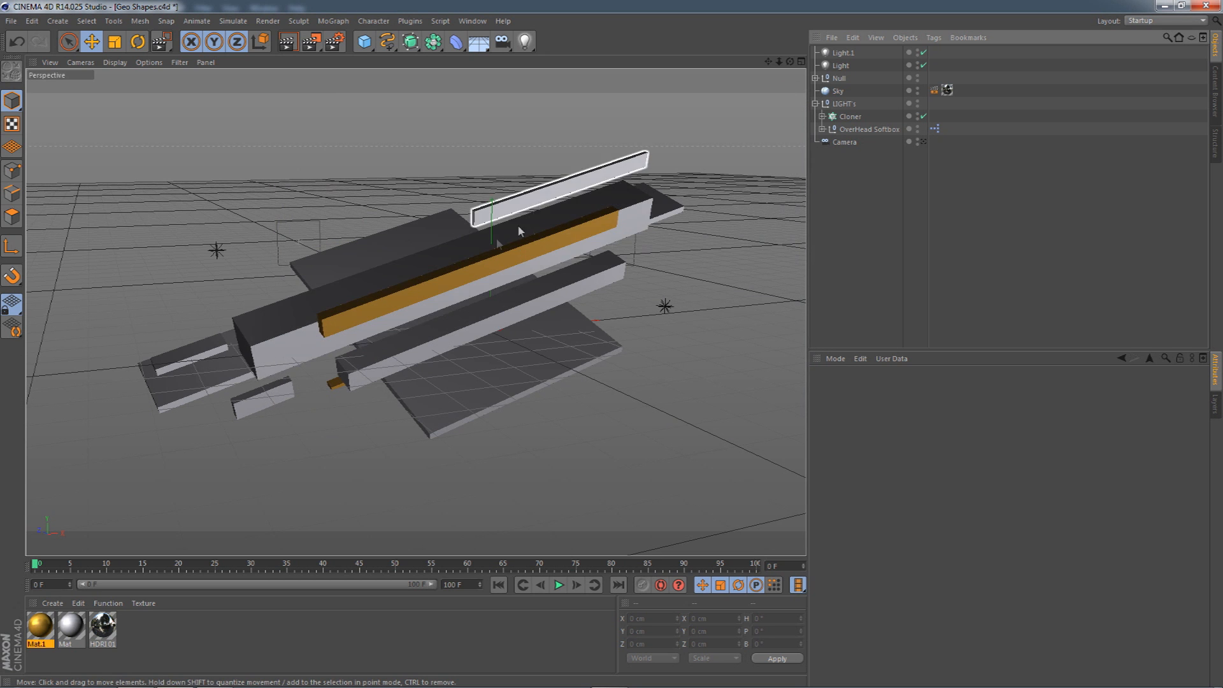
- Move both omni lights into the null that holds the bars, and hide that null in the viewport
{"action": "left_click", "coordinate": [843, 54]}
{"action": "left_click", "coordinate": [840, 78]}
{"action": "left_click", "coordinate": [843, 54]}
{"action": "left_click", "coordinate": [839, 78]}
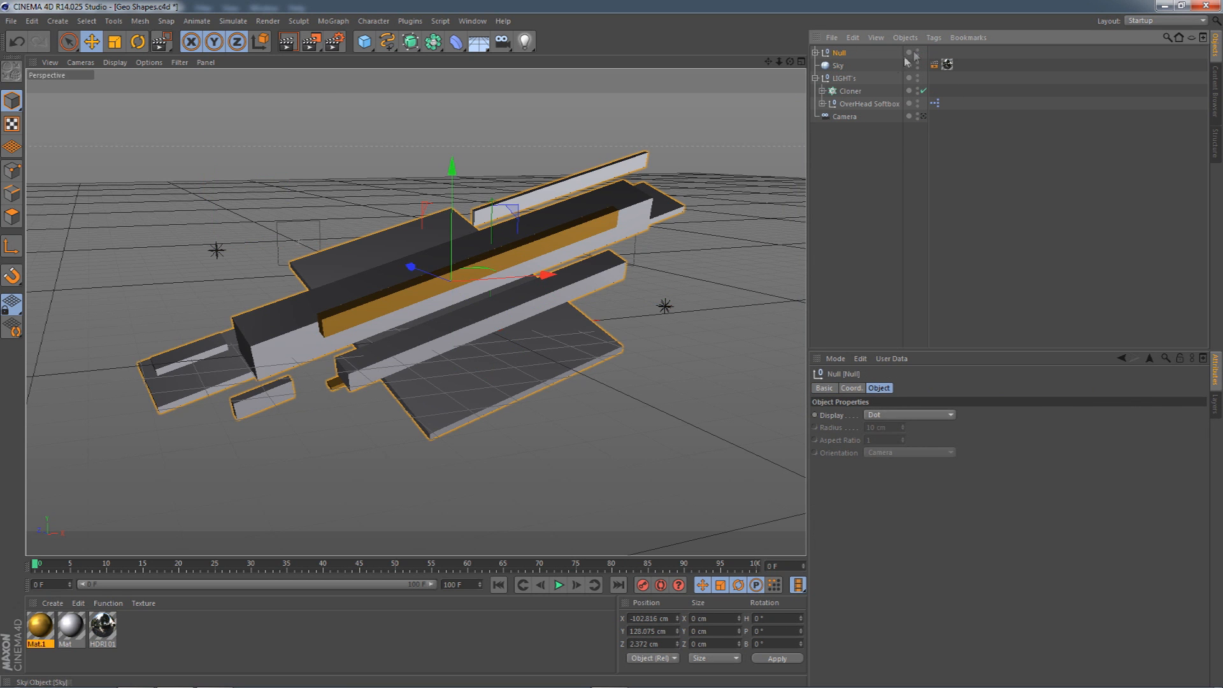
{"action": "left_click", "coordinate": [918, 51]}
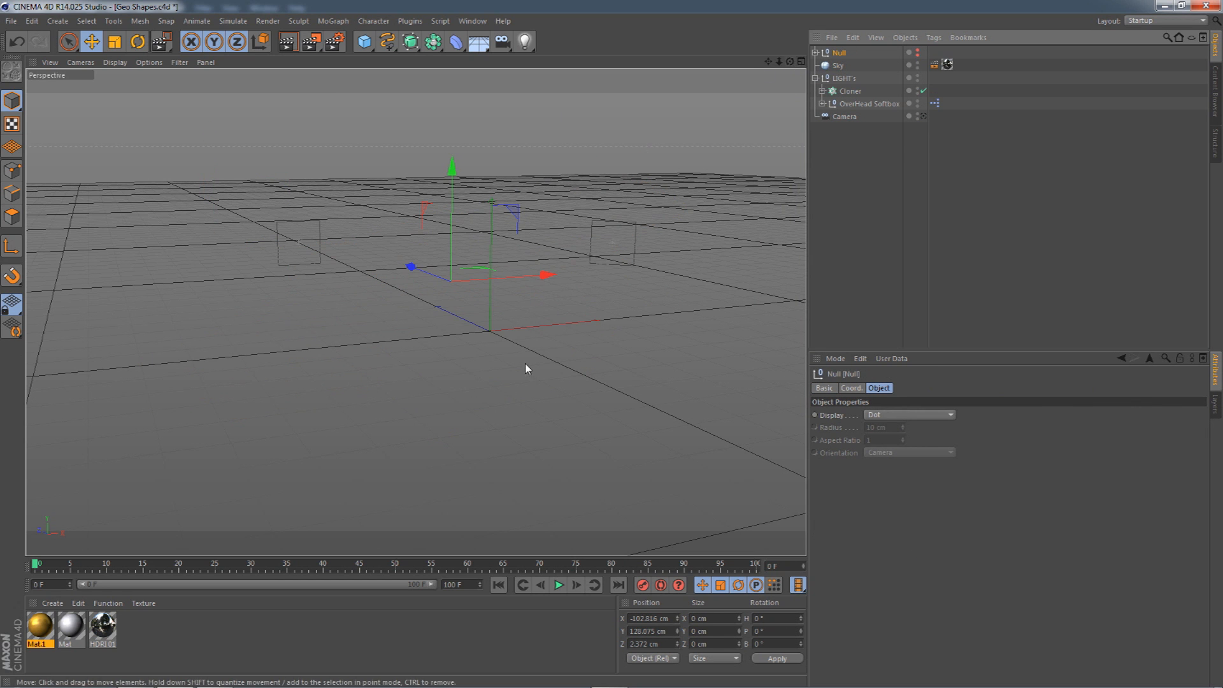
- Add a second camera at the end of the object list, rename it text, and look through it
{"action": "left_click_drag", "start_coordinate": [502, 41], "coordinate": [554, 56]}
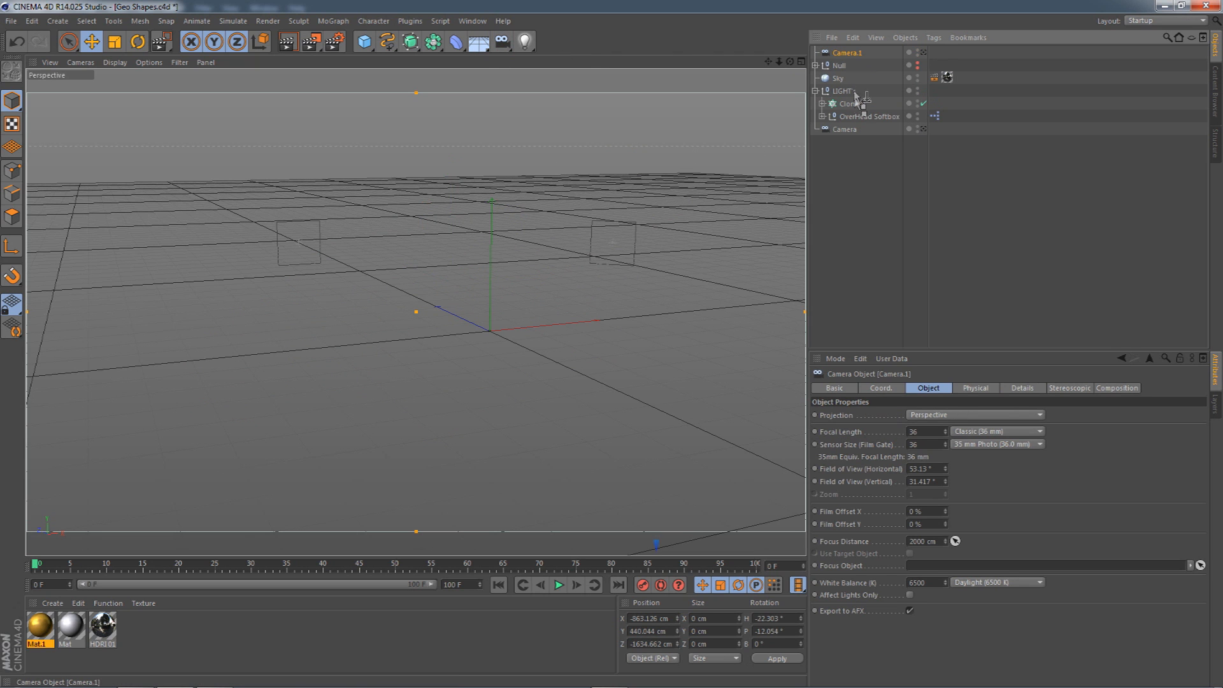
{"action": "left_click_drag", "start_coordinate": [854, 121], "coordinate": [852, 121]}
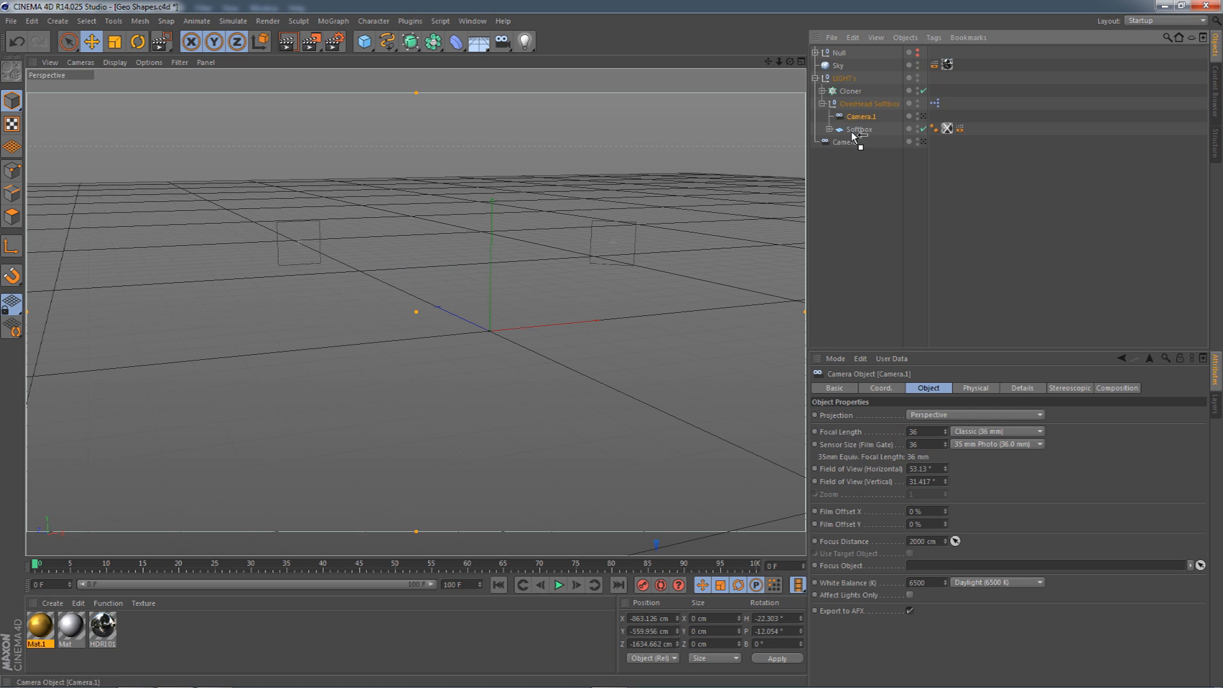
{"action": "left_click_drag", "start_coordinate": [850, 164], "coordinate": [840, 105]}
{"action": "double_click", "coordinate": [849, 104]}
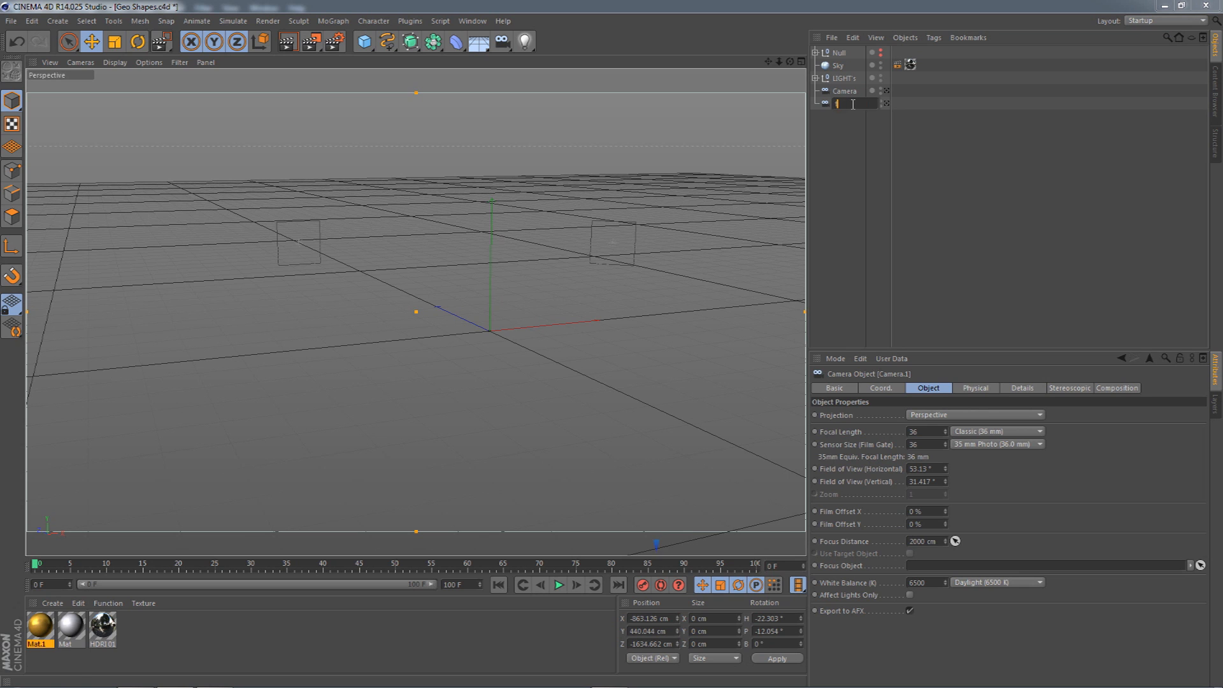
{"action": "type", "text": "text"}
{"action": "key", "text": "Return"}
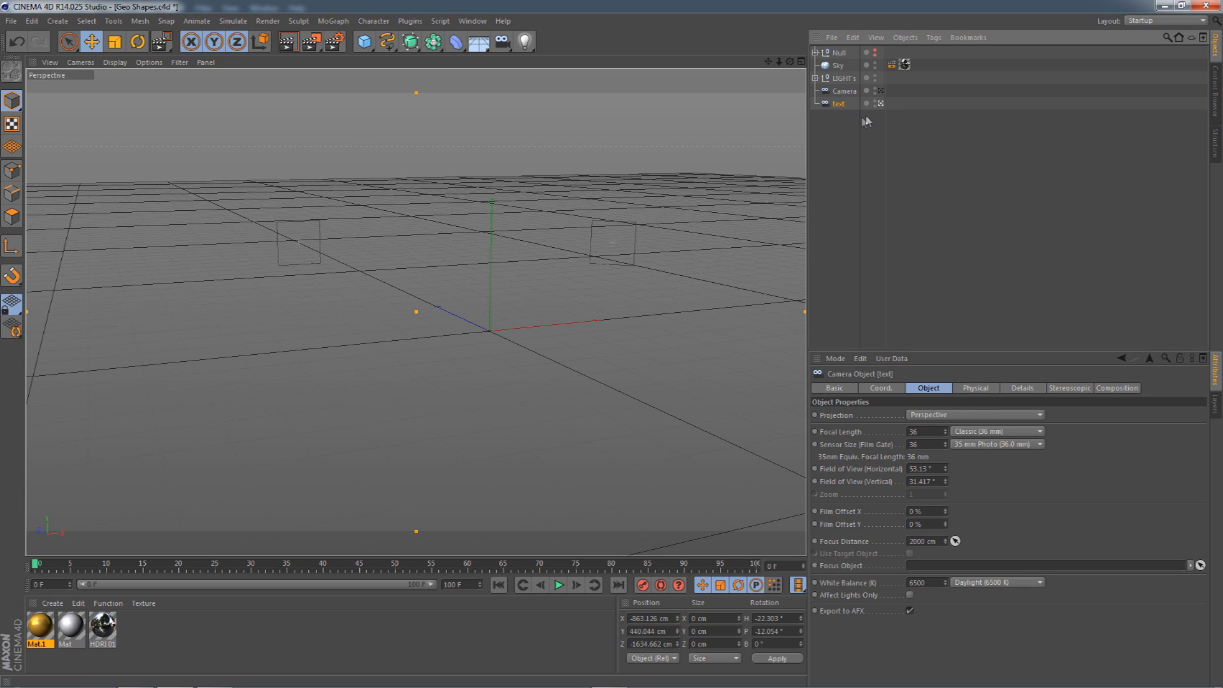
- Turn the text camera to face the scene from the front, checking the DESIGN lettering in the Photoshop reference banner
{"action": "left_click", "coordinate": [838, 78]}
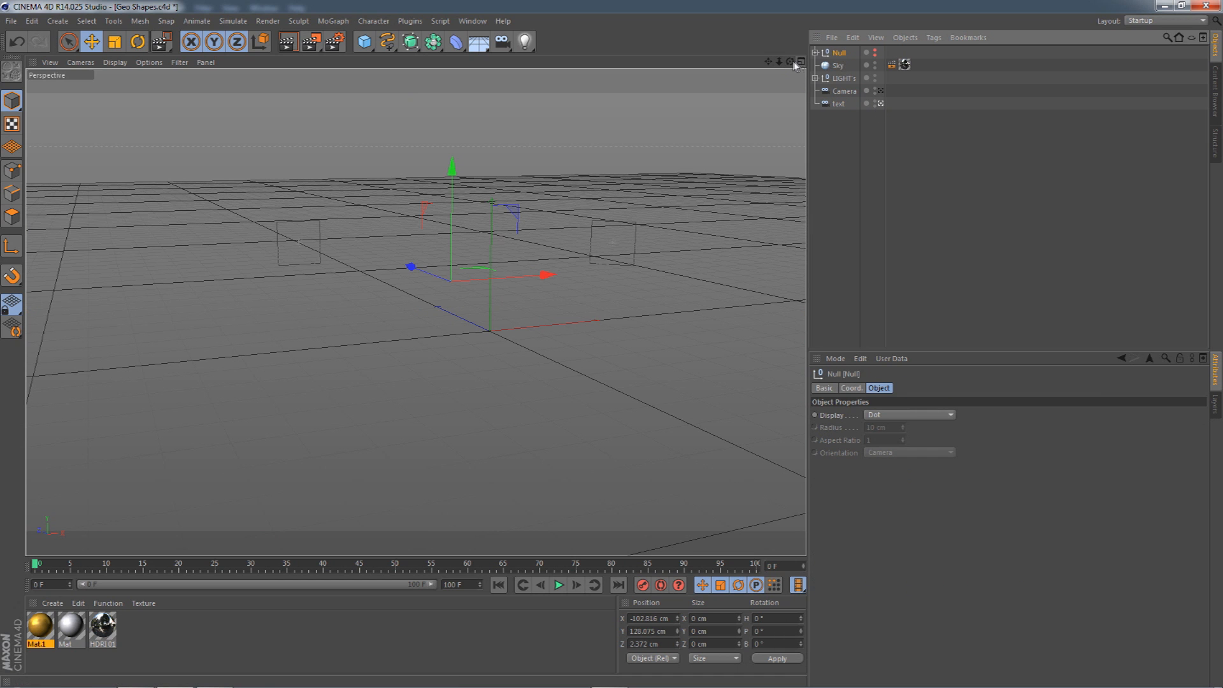
{"action": "left_click_drag", "start_coordinate": [414, 311], "coordinate": [360, 298], "text": "alt"}
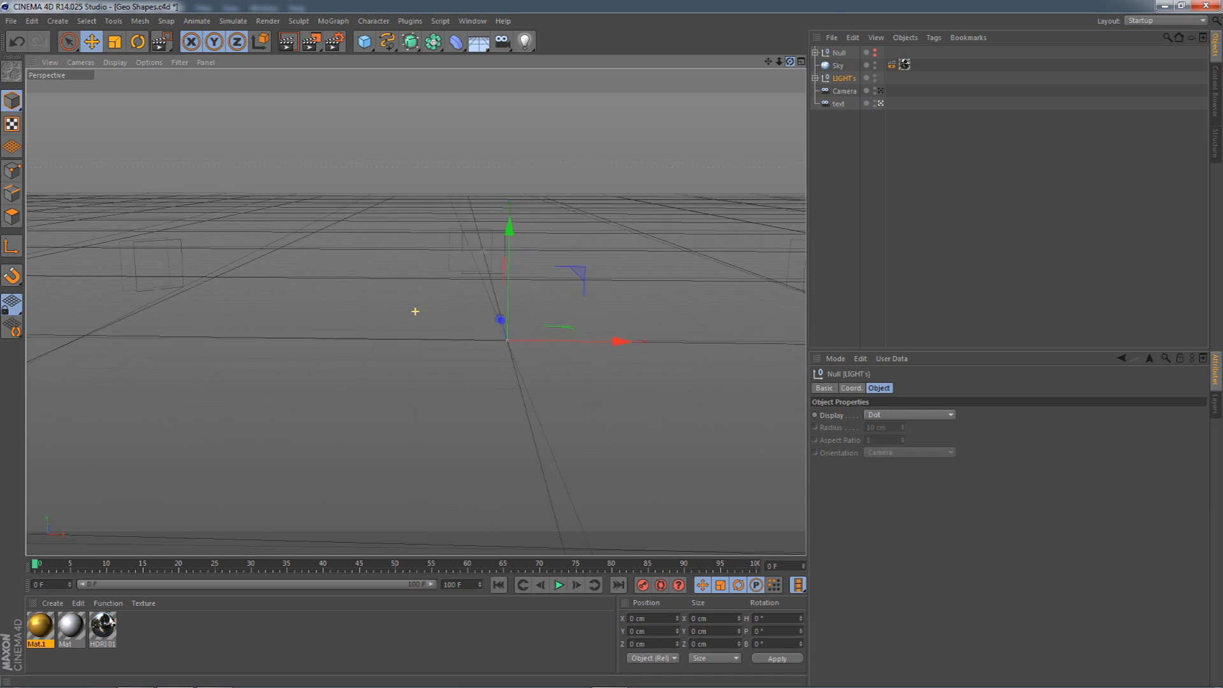
{"action": "mouse_move", "coordinate": [256, 682]}
{"action": "left_click", "coordinate": [214, 675]}
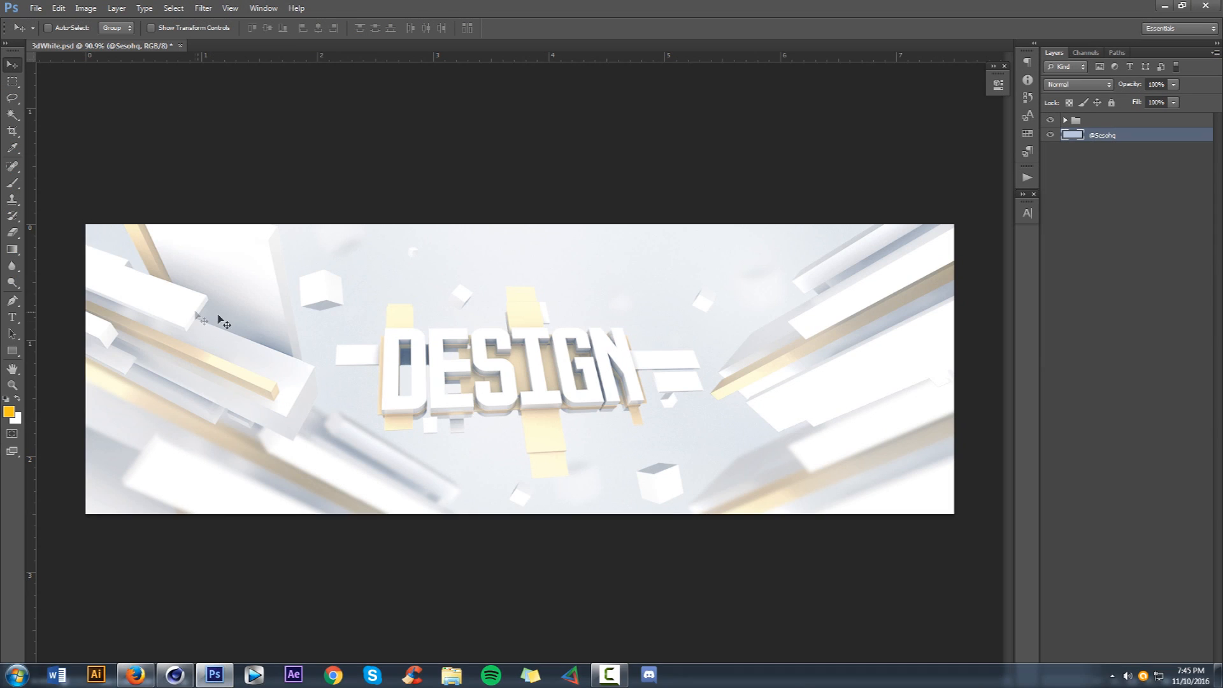
{"action": "mouse_move", "coordinate": [182, 680]}
{"action": "left_click", "coordinate": [180, 678]}
{"action": "left_click_drag", "start_coordinate": [790, 61], "coordinate": [733, 61]}
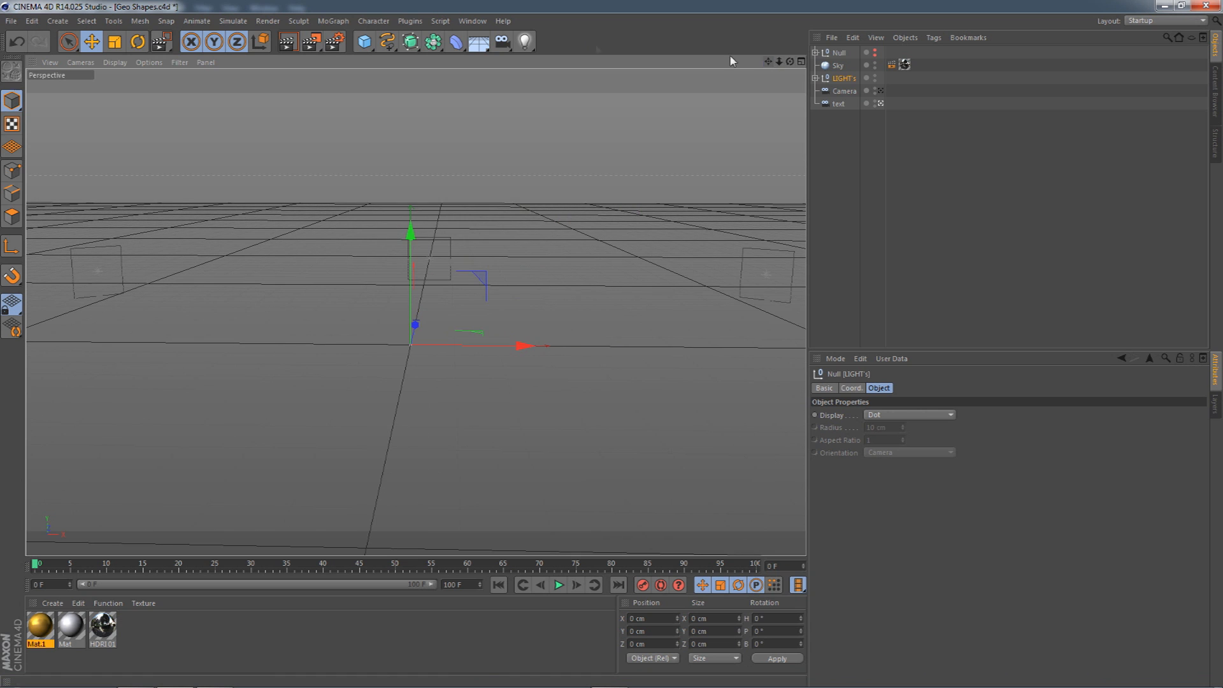
- Add a MoText object and set its font to The Outbox St
{"action": "left_click", "coordinate": [333, 21]}
{"action": "left_click", "coordinate": [347, 168]}
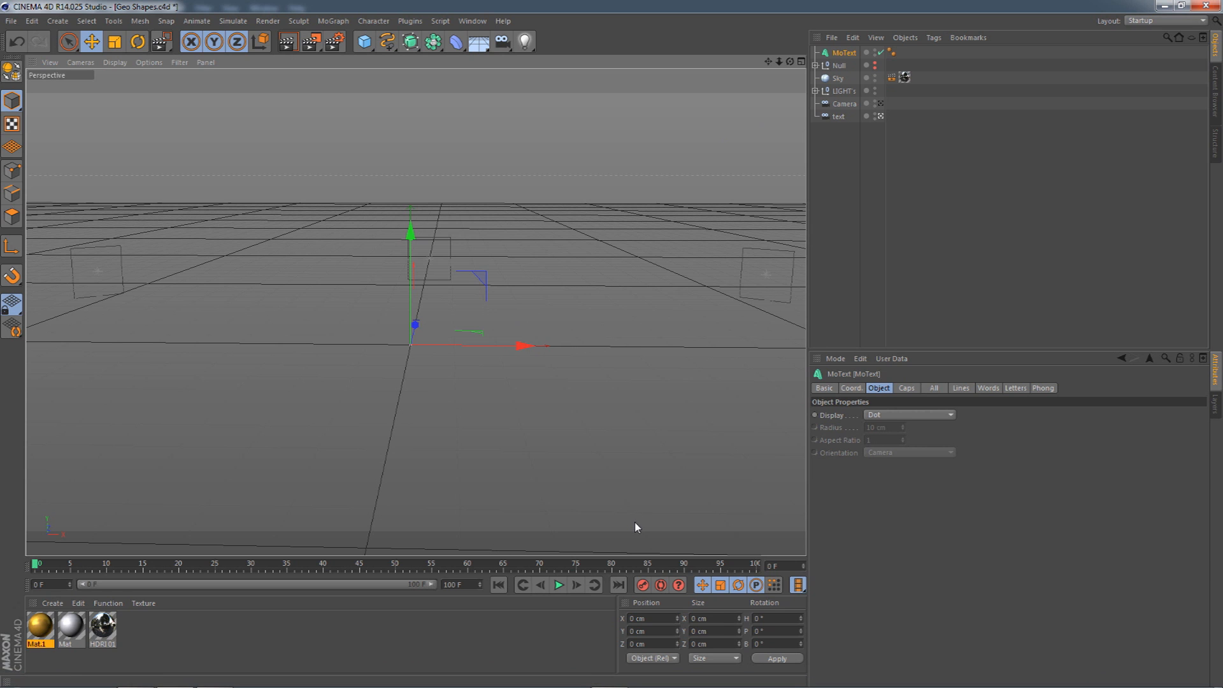
{"action": "double_click", "coordinate": [873, 444]}
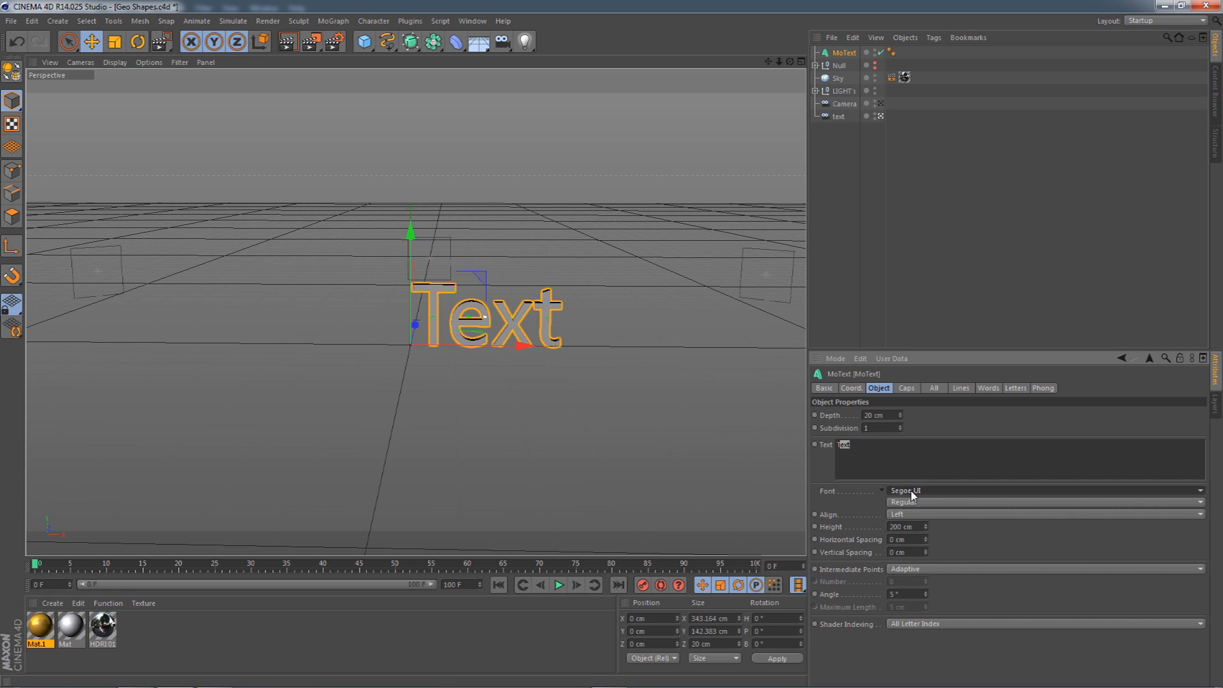
{"action": "left_click", "coordinate": [917, 490]}
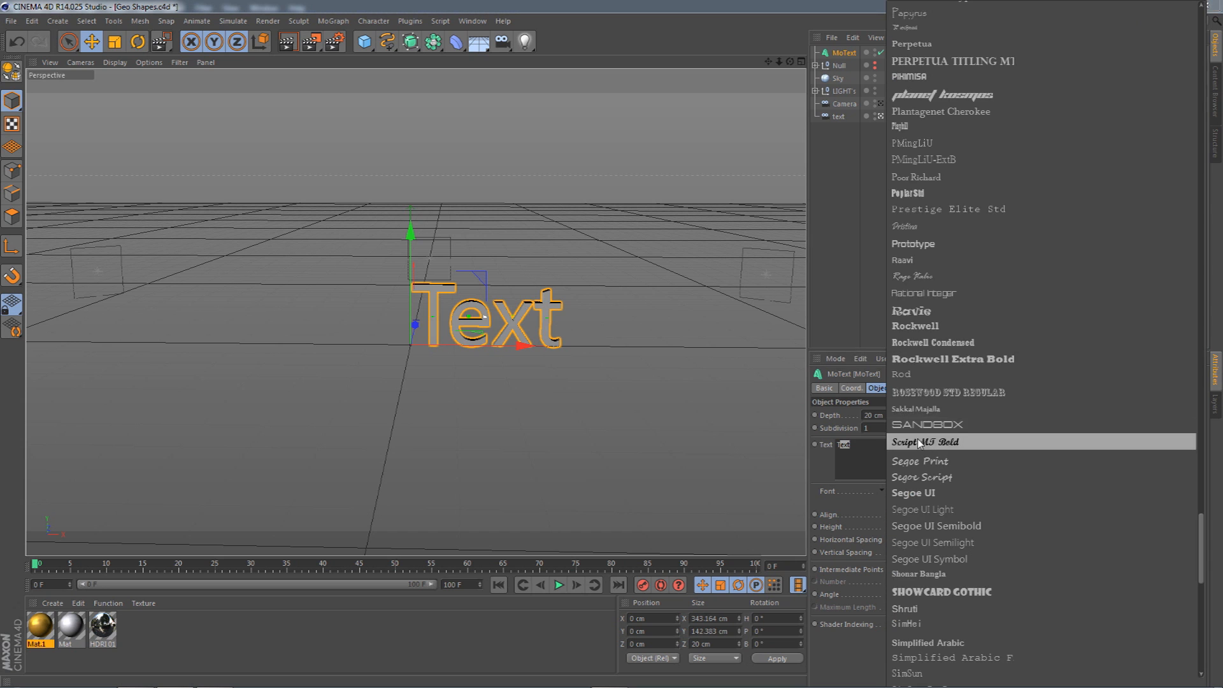
{"action": "scroll", "coordinate": [954, 396], "scroll_direction": "down", "scroll_amount": 5}
{"action": "scroll", "coordinate": [949, 446], "scroll_direction": "down", "scroll_amount": 3}
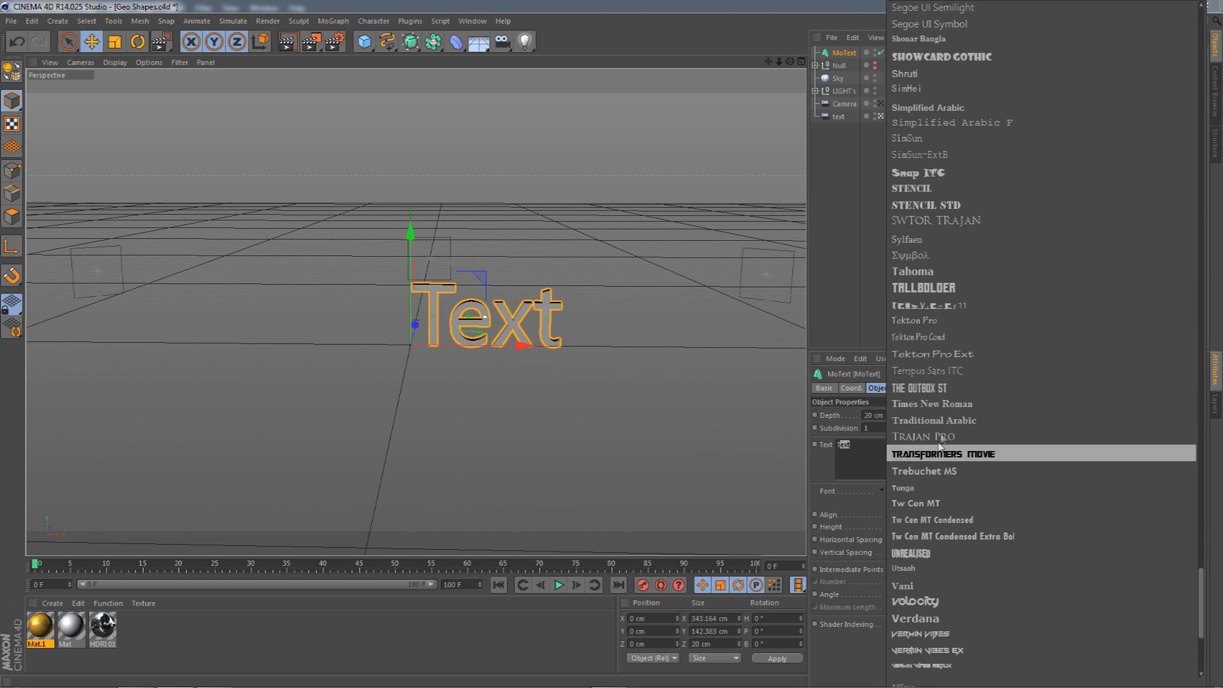
{"action": "left_click", "coordinate": [941, 403]}
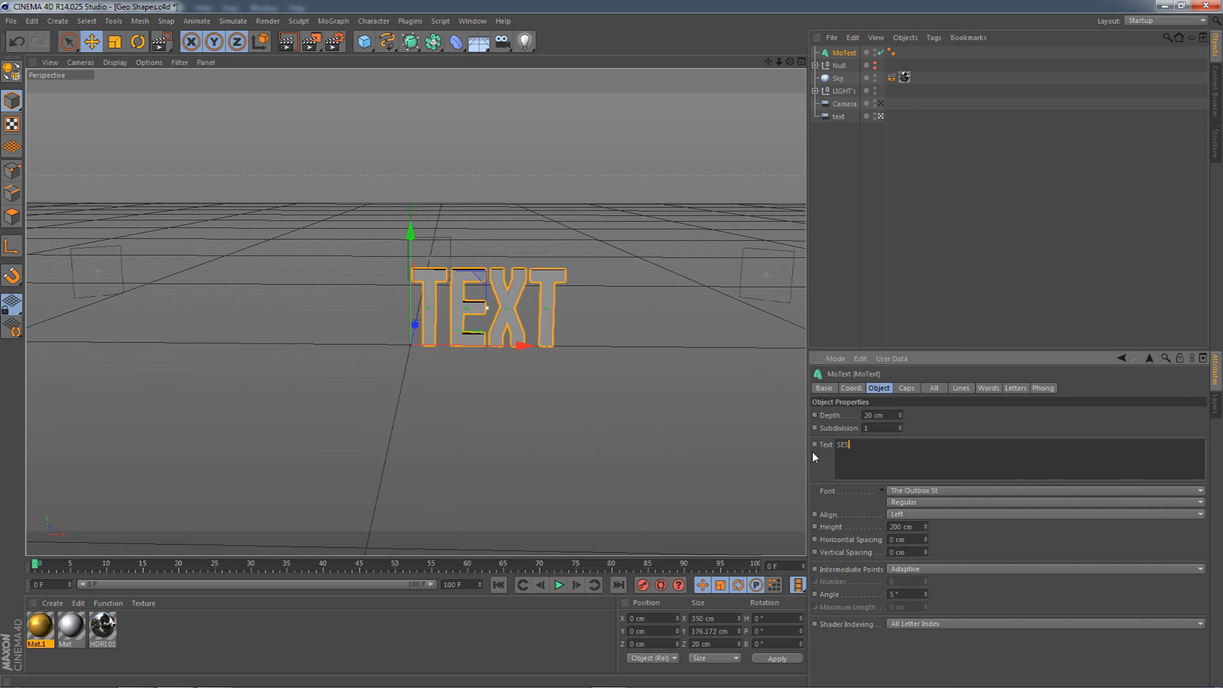
- Check the reference banner in Photoshop, change the MoText wording to DESIGN, and align it to Middle
{"action": "left_click", "coordinate": [215, 674]}
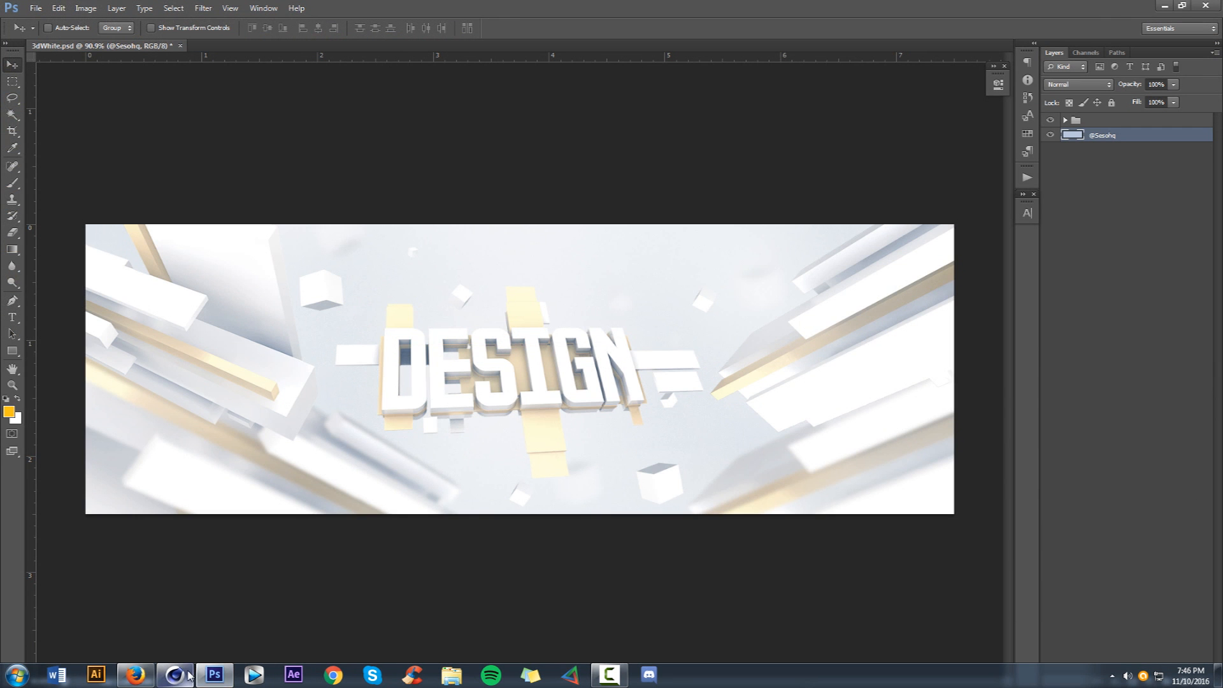
{"action": "left_click", "coordinate": [185, 674]}
{"action": "type", "text": "DESIGN"}
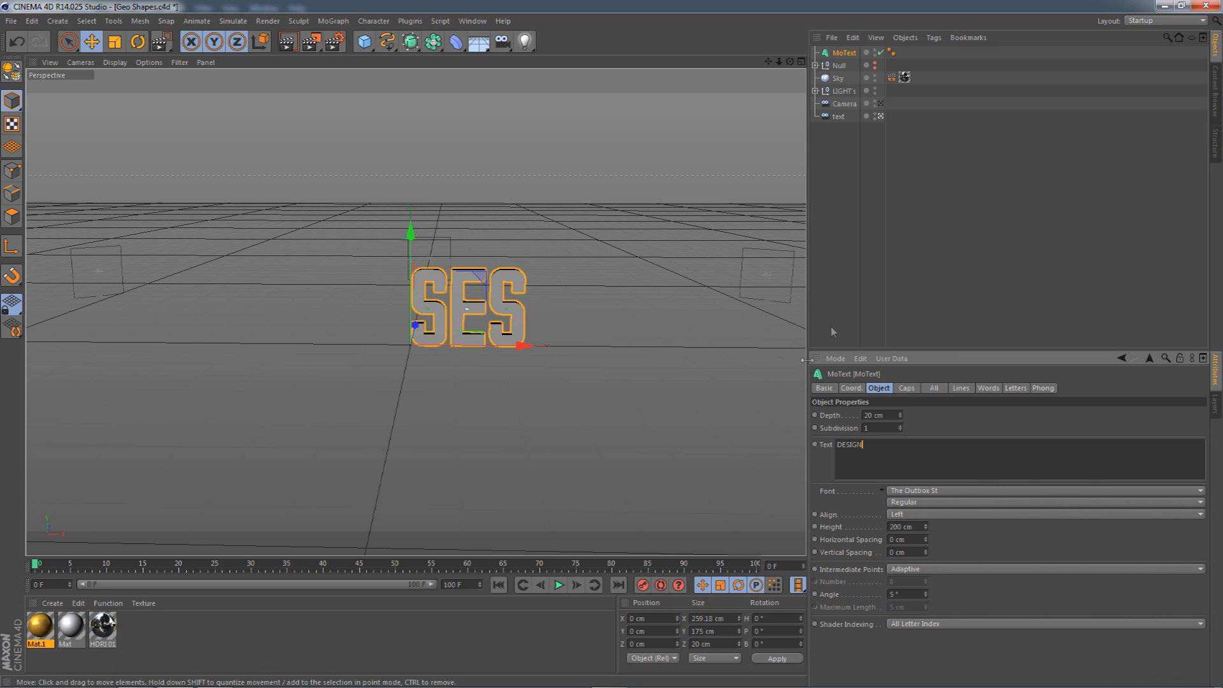
{"action": "left_click", "coordinate": [863, 268]}
{"action": "left_click", "coordinate": [840, 55]}
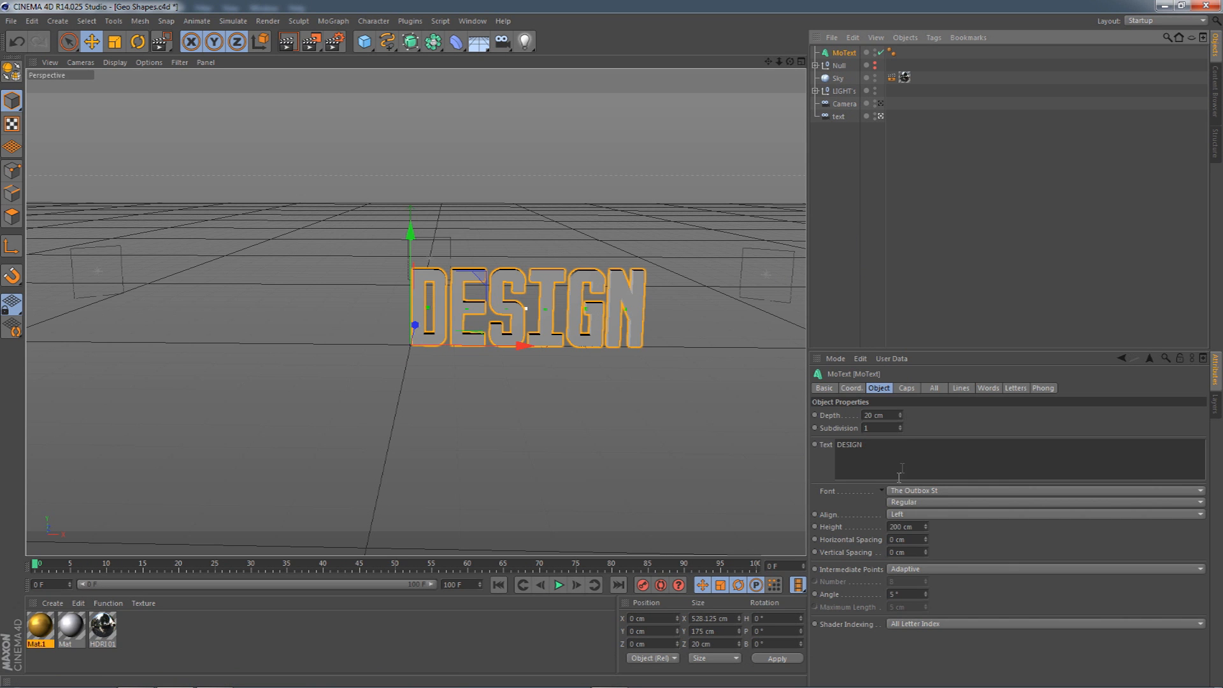
{"action": "left_click", "coordinate": [892, 516]}
{"action": "left_click", "coordinate": [902, 538]}
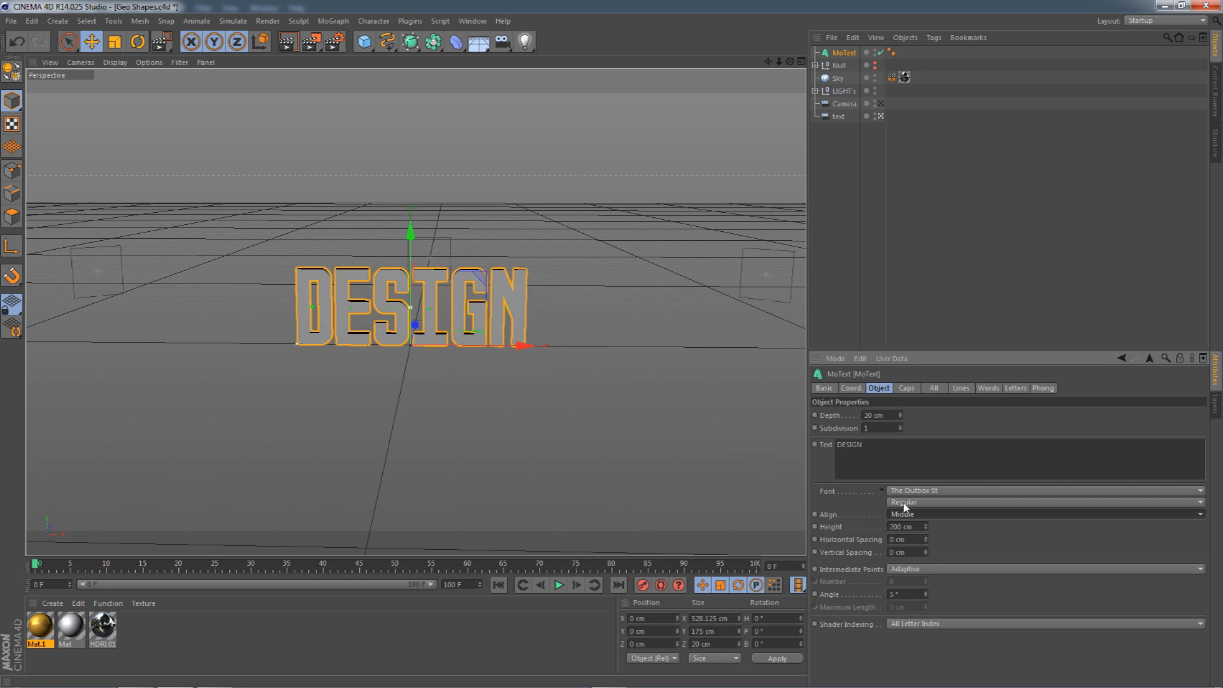
- Set the extrusion depth of the DESIGN text to 35 cm
{"action": "left_click_drag", "start_coordinate": [791, 62], "coordinate": [793, 83]}
{"action": "left_click", "coordinate": [874, 415]}
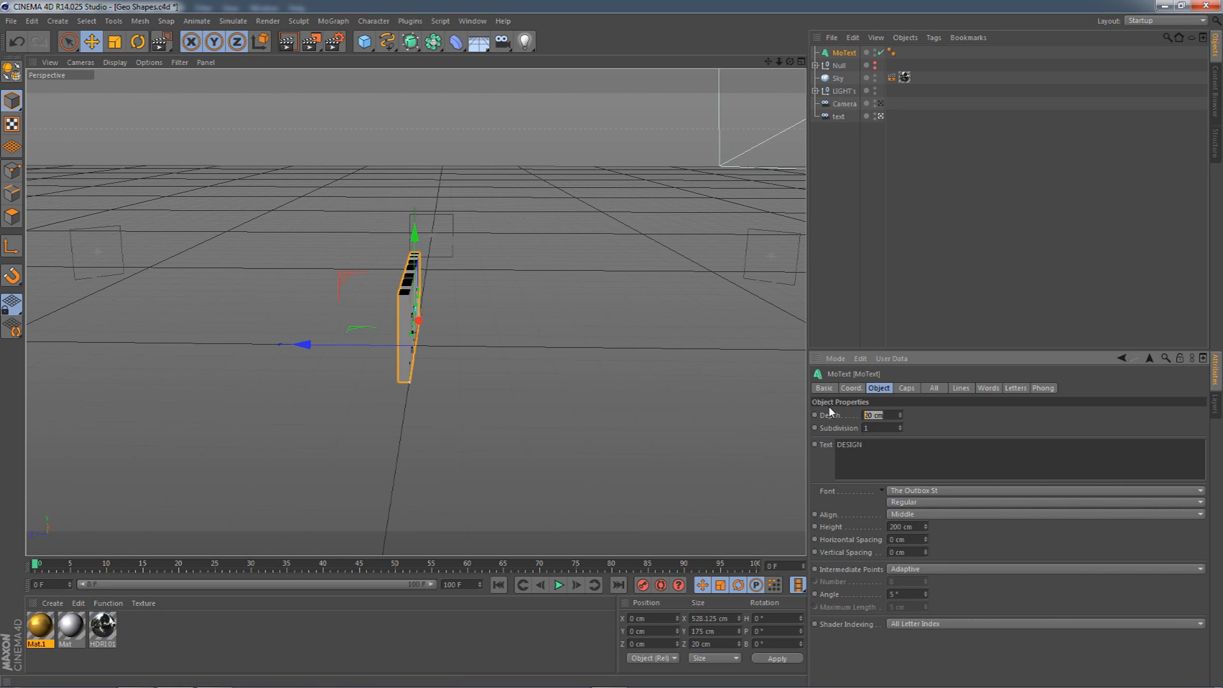
{"action": "type", "text": "35"}
{"action": "key", "text": "Return"}
- Give the DESIGN text fillet caps at start and end, each with a 1 cm radius
{"action": "left_click", "coordinate": [907, 388]}
{"action": "left_click", "coordinate": [885, 415]}
{"action": "left_click", "coordinate": [891, 457]}
{"action": "left_click", "coordinate": [892, 453]}
{"action": "left_click", "coordinate": [892, 500]}
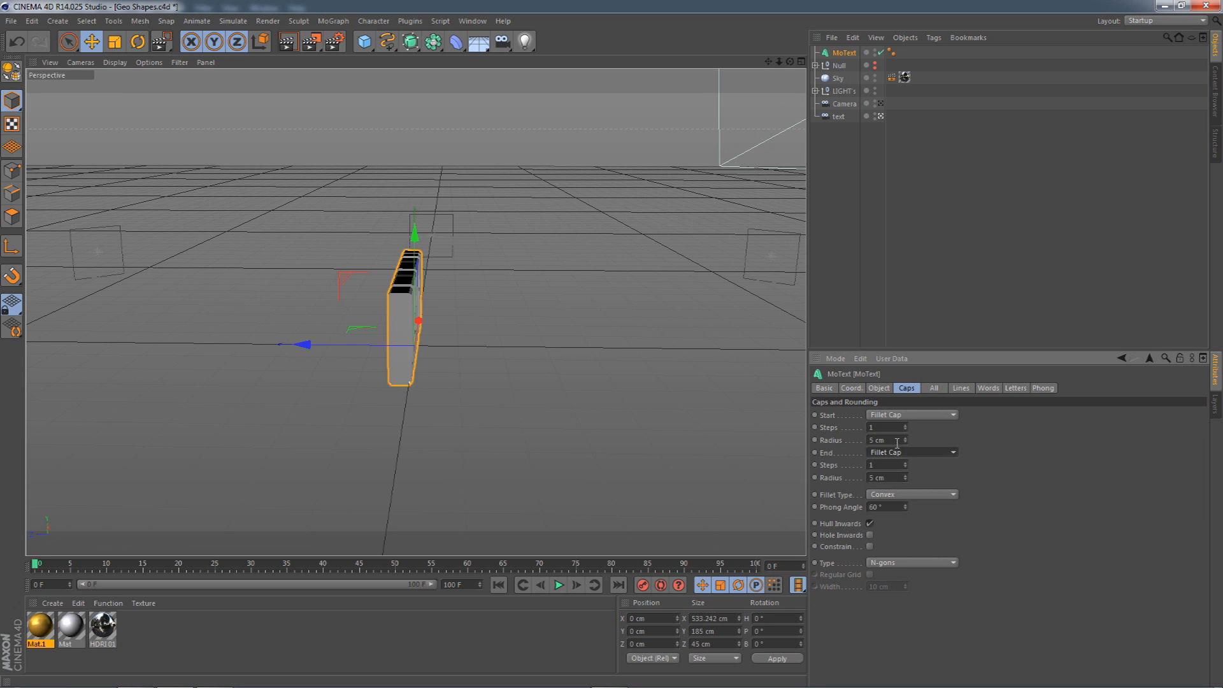
{"action": "left_click", "coordinate": [877, 440]}
{"action": "type", "text": "1"}
{"action": "key", "text": "Return"}
{"action": "left_click", "coordinate": [898, 477]}
{"action": "type", "text": "1"}
{"action": "key", "text": "Return"}
{"action": "left_click_drag", "start_coordinate": [790, 62], "coordinate": [708, 64]}
- Duplicate the DESIGN text directly behind the original, offset about 34.7 cm along Z
{"action": "left_click", "coordinate": [880, 389]}
{"action": "left_click_drag", "start_coordinate": [790, 62], "coordinate": [801, 61]}
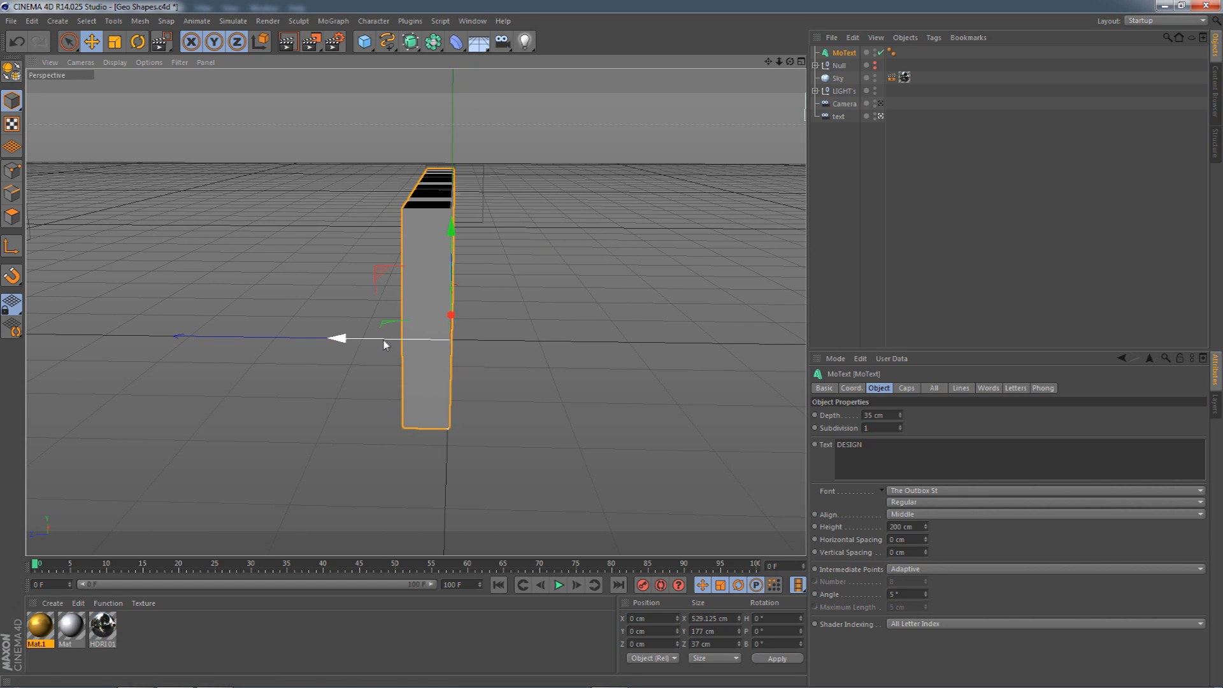
{"action": "mouse_move", "coordinate": [844, 55]}
{"action": "left_mouse_down", "text": "ctrl"}
{"action": "mouse_move", "coordinate": [857, 64]}
{"action": "mouse_move", "coordinate": [847, 51]}
{"action": "left_mouse_up", "text": "ctrl"}
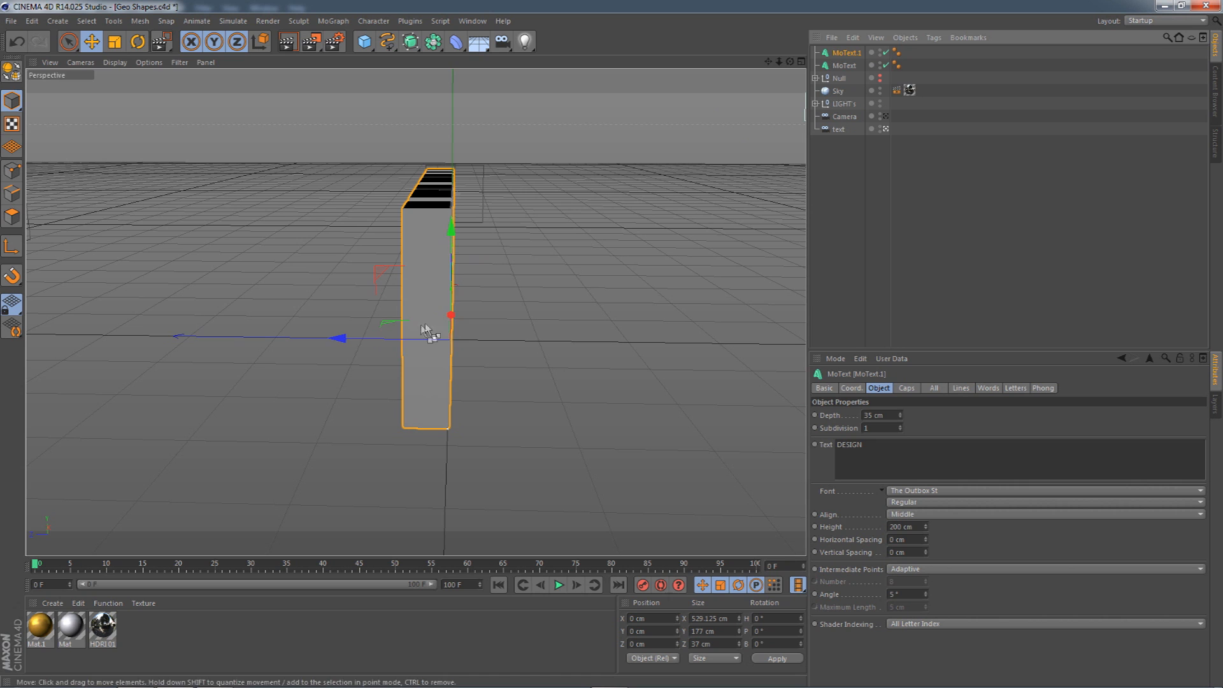
{"action": "key", "text": "ctrl+z"}
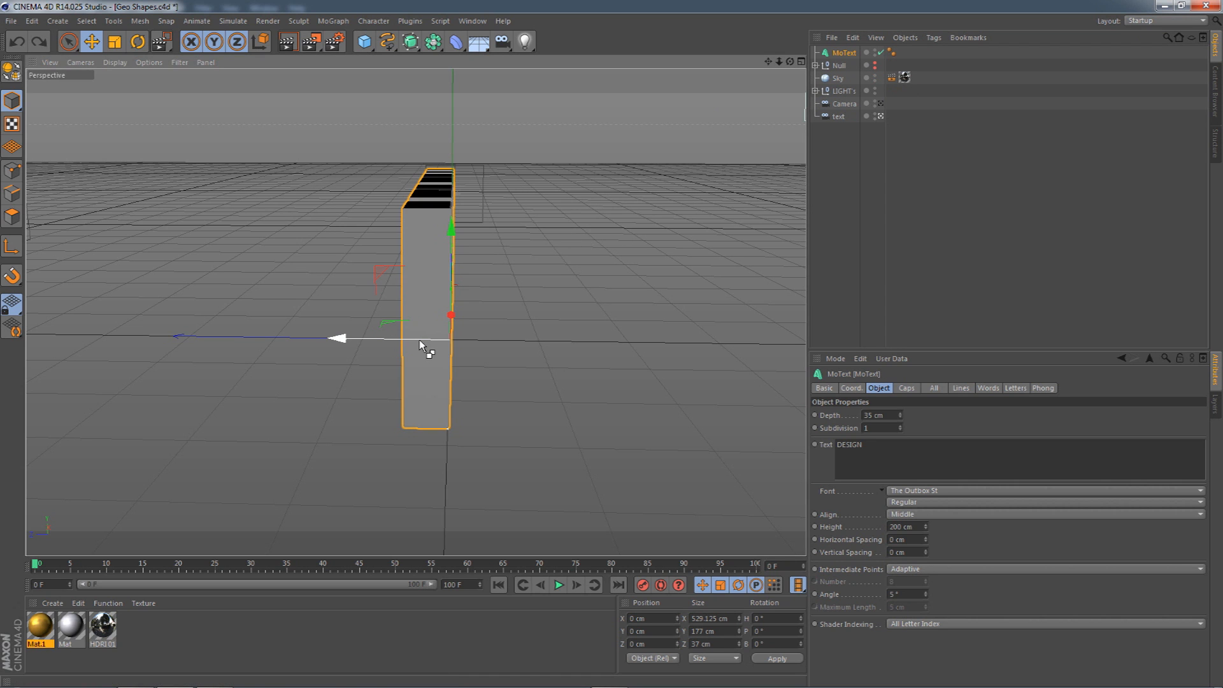
{"action": "left_click_drag", "start_coordinate": [414, 337], "coordinate": [386, 346], "text": "ctrl"}
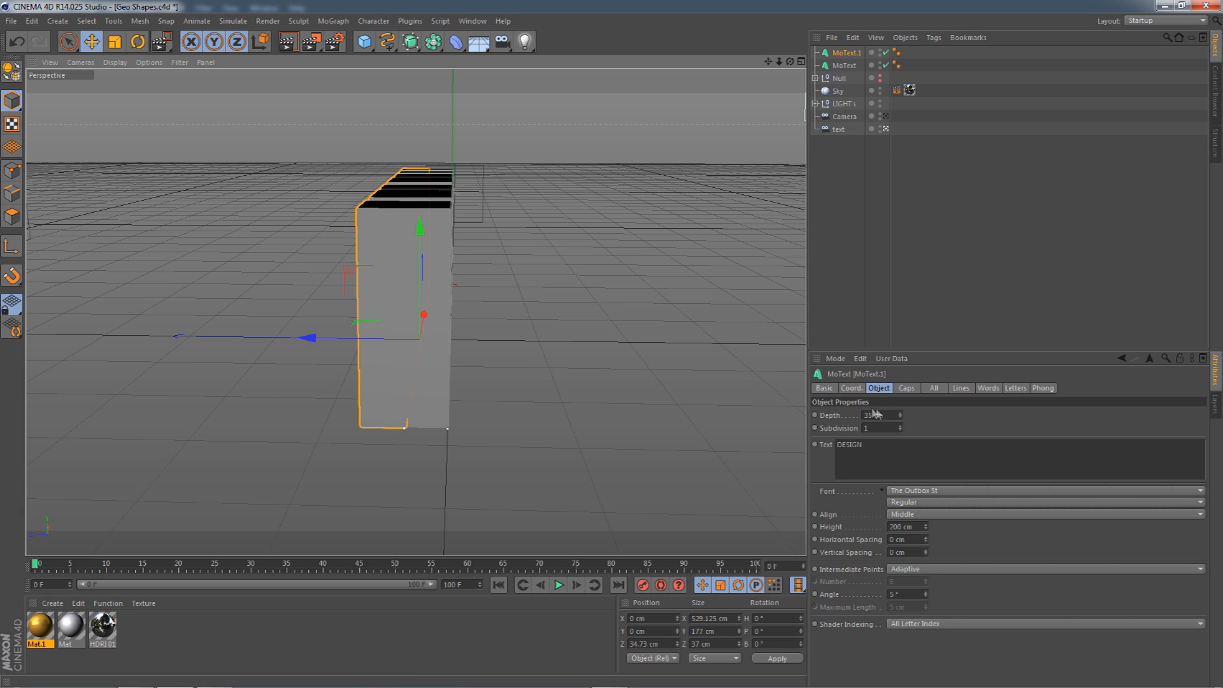
- Set the extrusion depth of the duplicated DESIGN text to 20 cm
{"action": "left_click", "coordinate": [873, 414]}
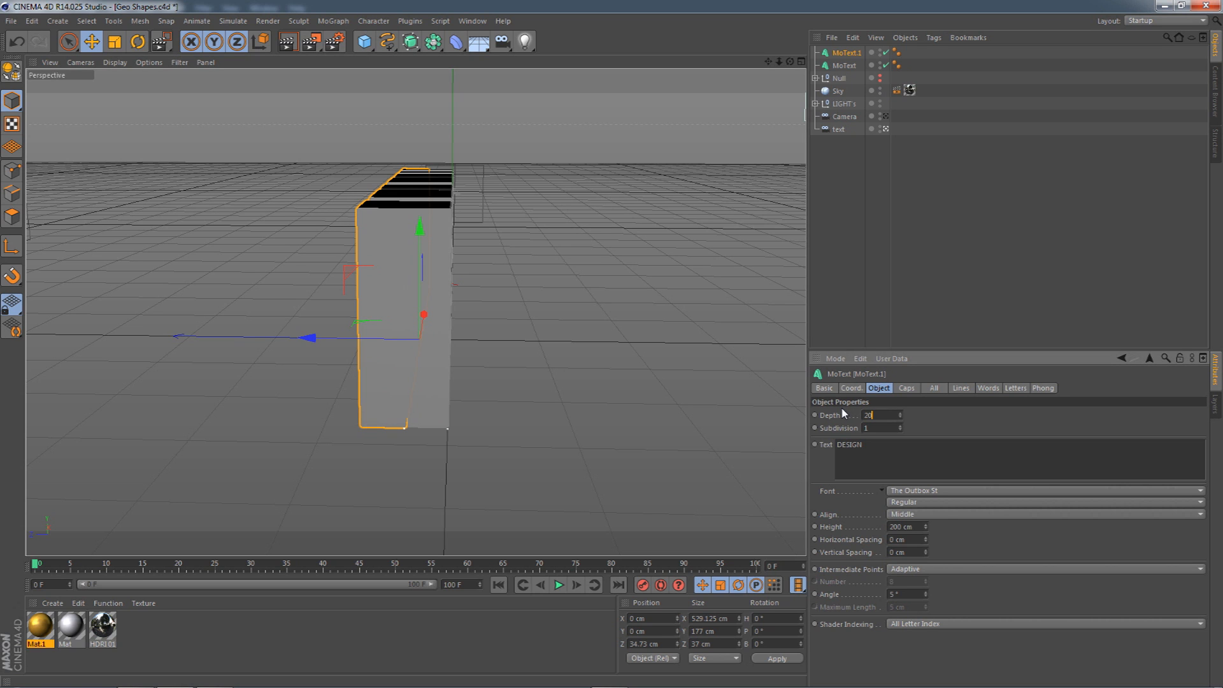
{"action": "type", "text": "20"}
{"action": "key", "text": "Return"}
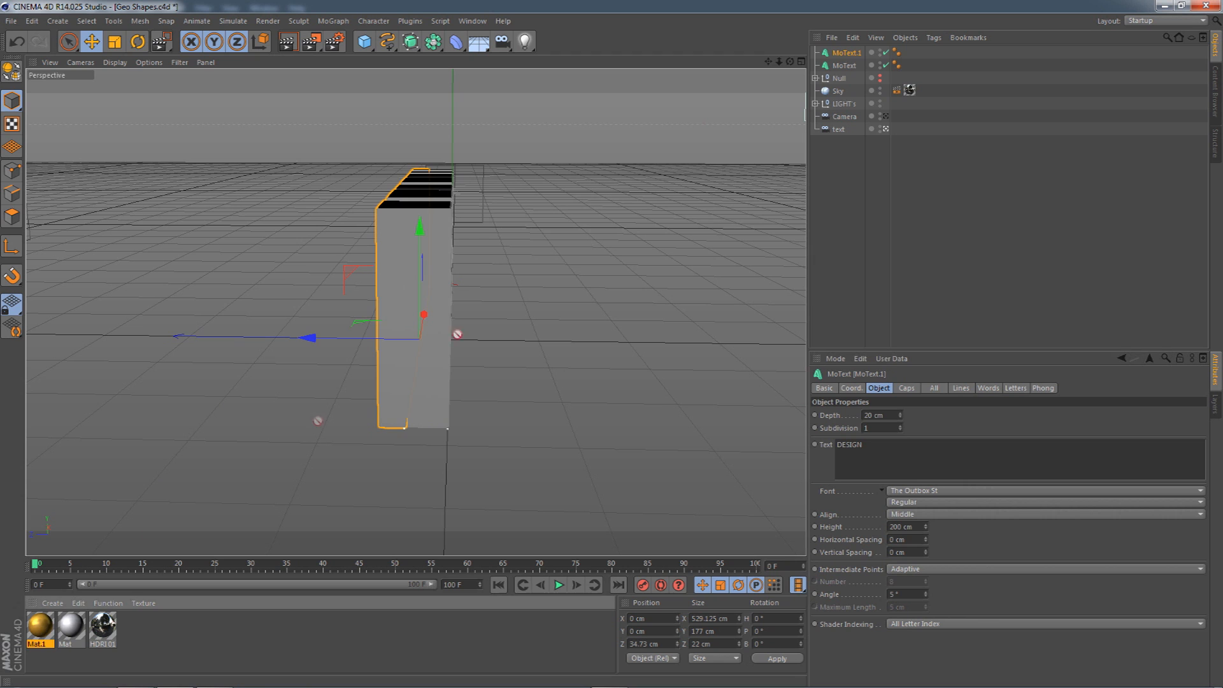
- Apply the gold Mat.1 material to the duplicated DESIGN text with Cubic projection
{"action": "left_click_drag", "start_coordinate": [836, 70], "coordinate": [850, 53]}
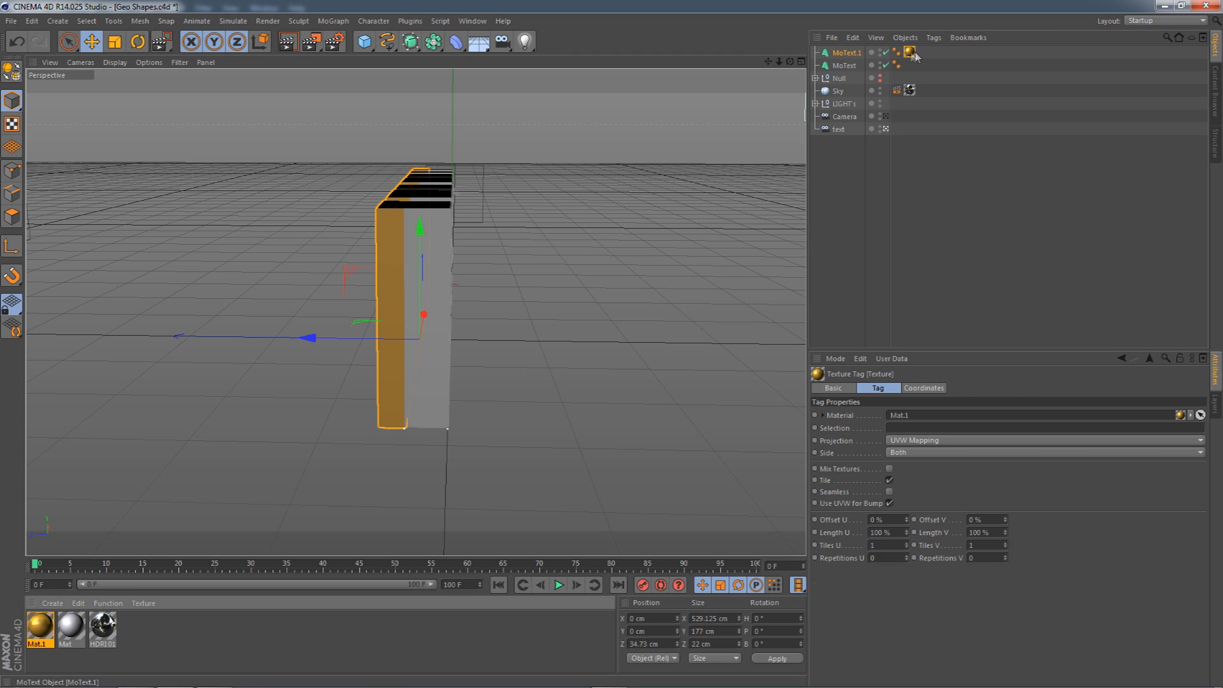
{"action": "left_click", "coordinate": [913, 441]}
{"action": "left_click", "coordinate": [903, 493]}
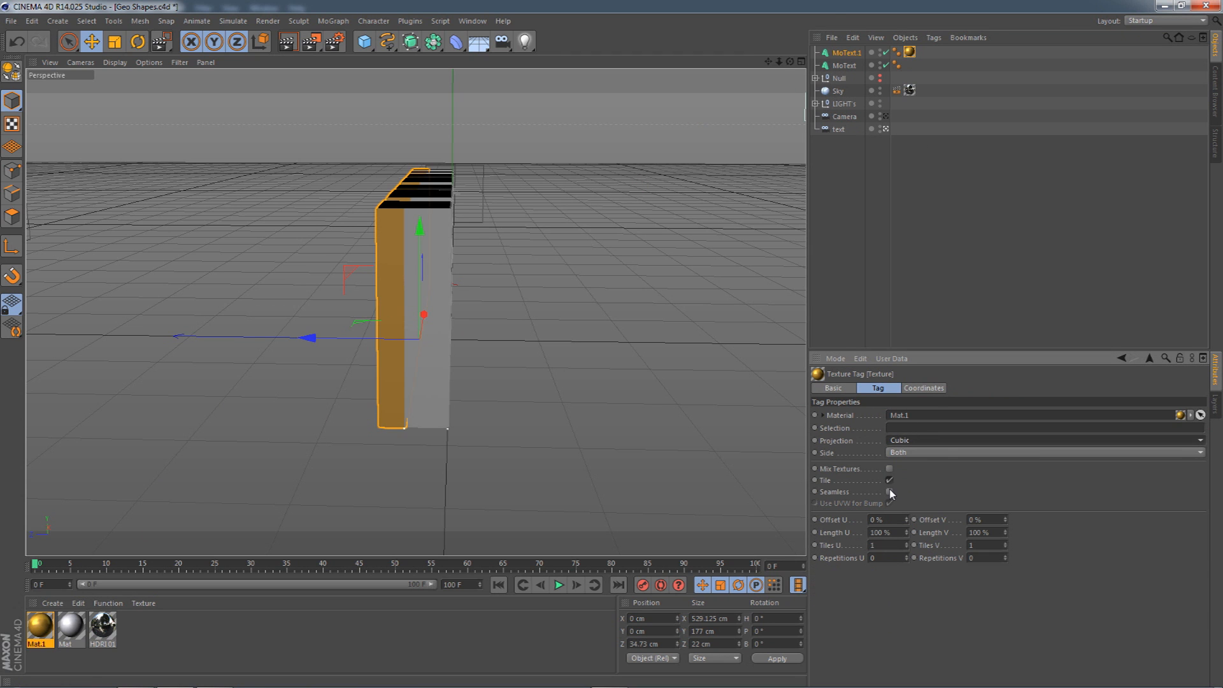
- Apply the white Mat material to the original DESIGN text with Cubic projection
{"action": "left_click", "coordinate": [71, 627]}
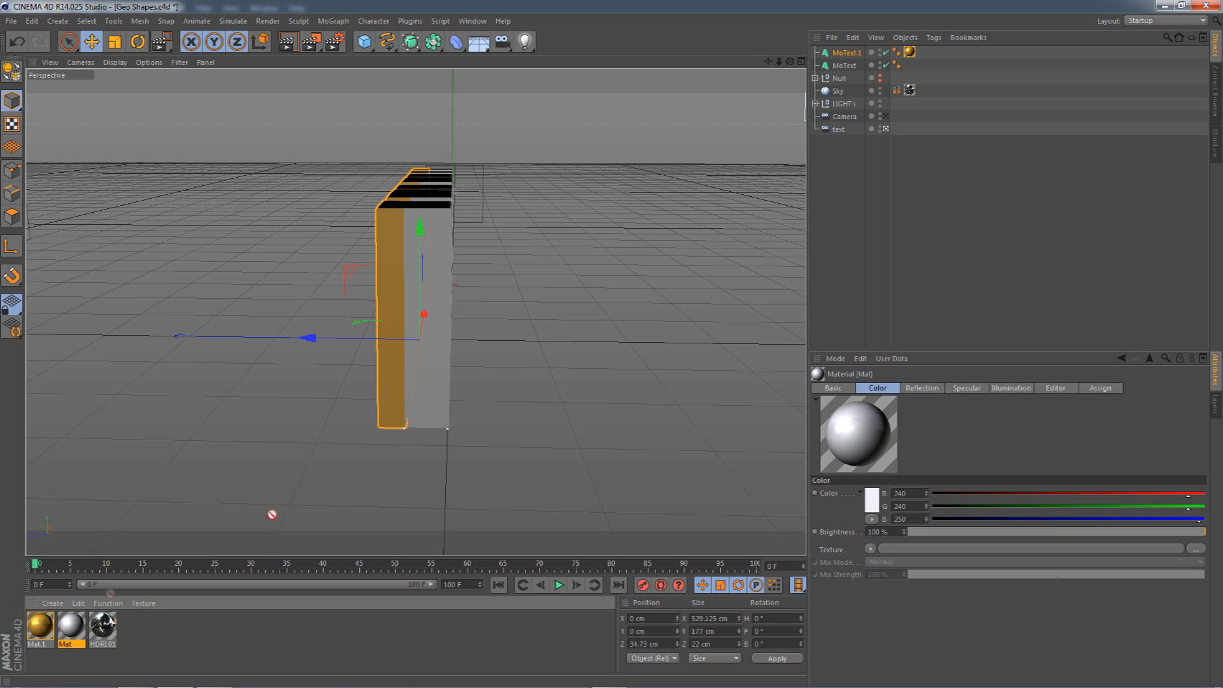
{"action": "left_click_drag", "start_coordinate": [852, 67], "coordinate": [851, 67]}
{"action": "left_click", "coordinate": [915, 442]}
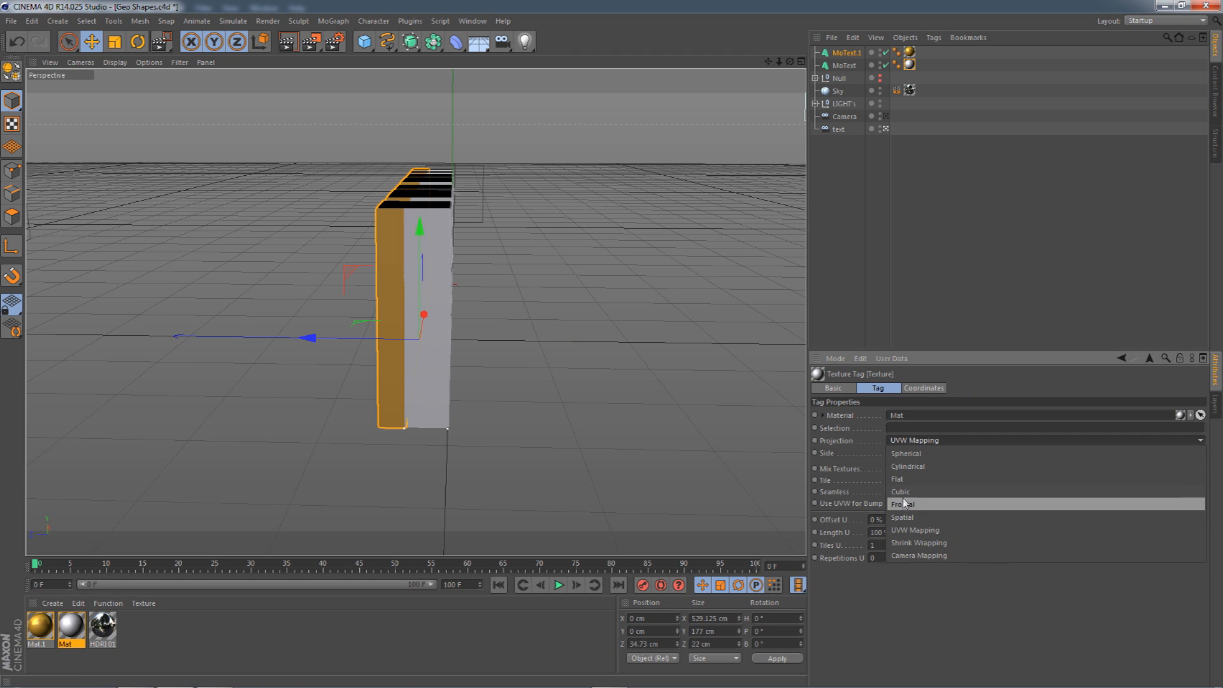
{"action": "left_click", "coordinate": [889, 493]}
- Duplicate the white DESIGN text behind the gold layer at about Z 53.9 cm, and group all three text layers in a null
{"action": "left_click", "coordinate": [845, 66]}
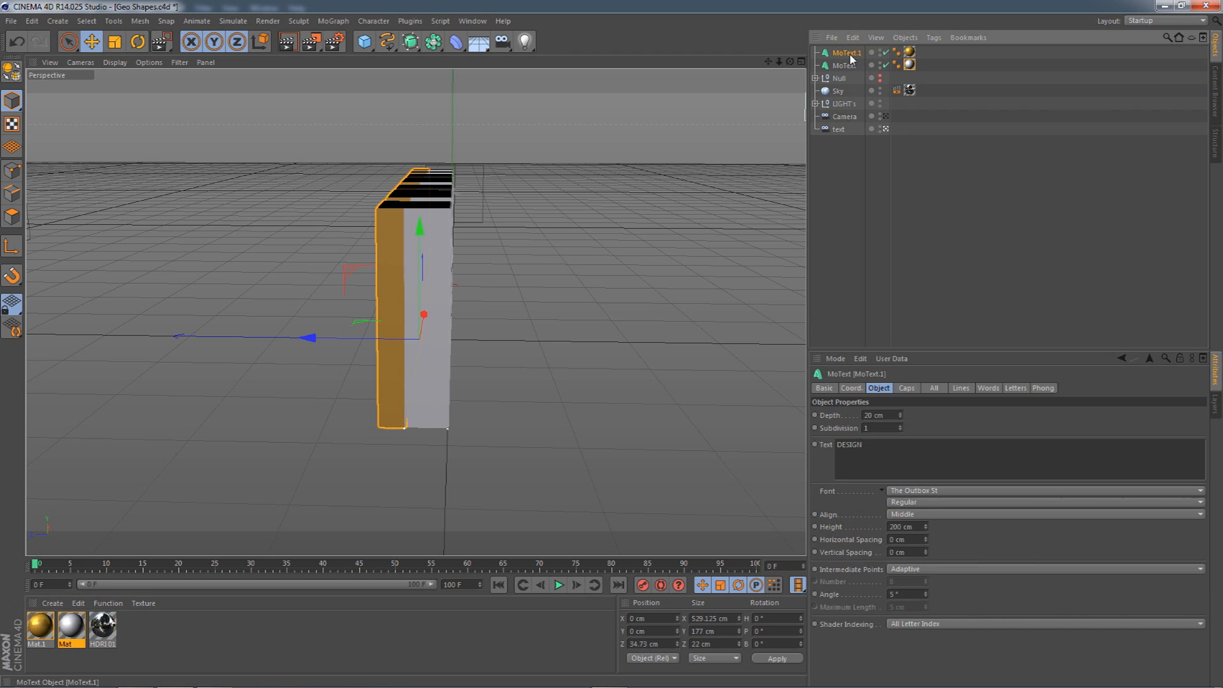
{"action": "left_click_drag", "start_coordinate": [362, 337], "coordinate": [324, 330], "text": "ctrl"}
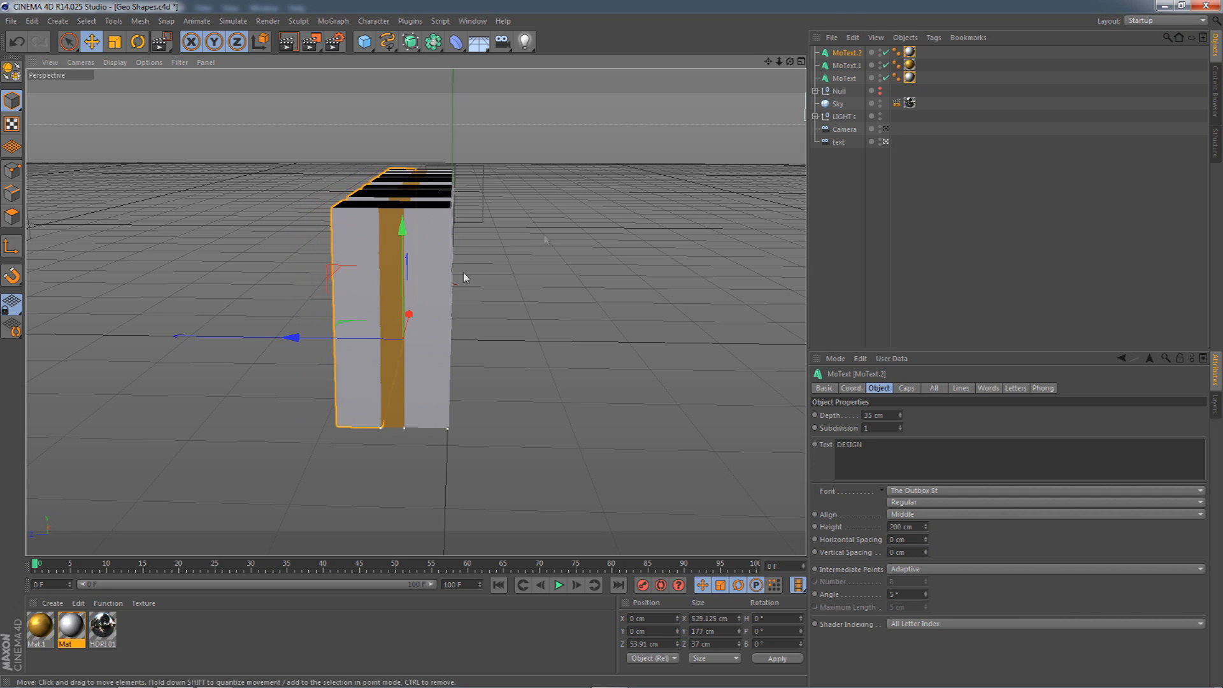
{"action": "left_click_drag", "start_coordinate": [790, 61], "coordinate": [791, 87]}
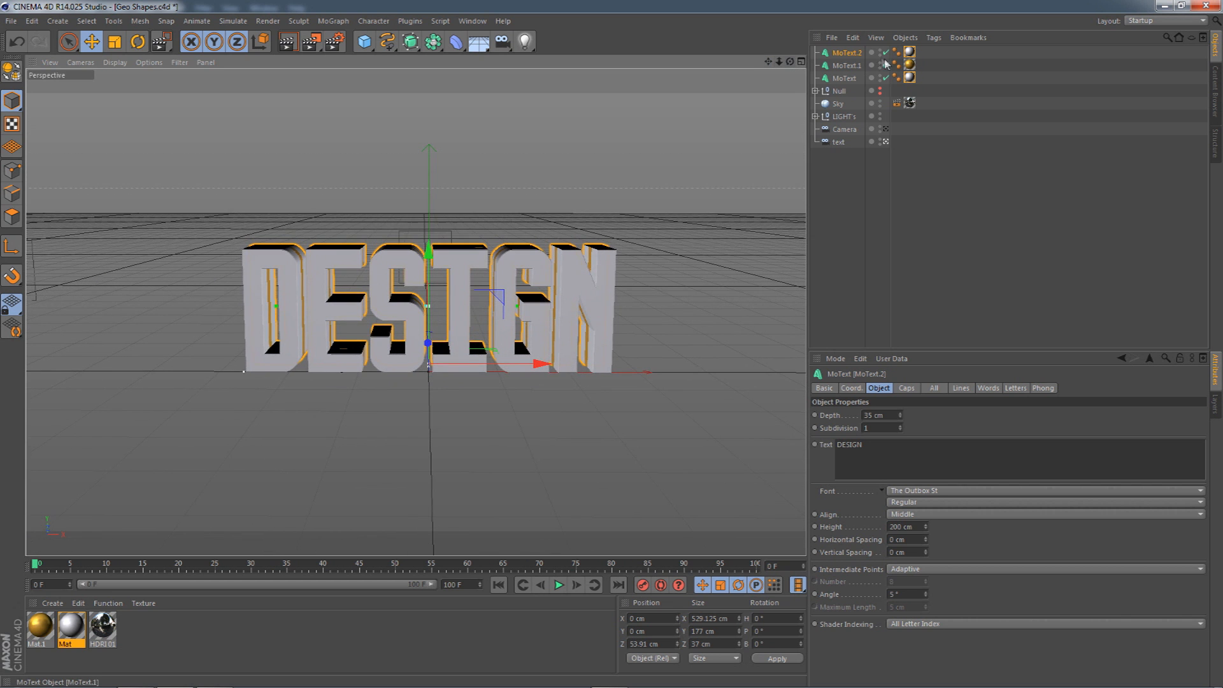
{"action": "left_click", "coordinate": [846, 77], "text": "shift"}
{"action": "key", "text": "alt+g"}
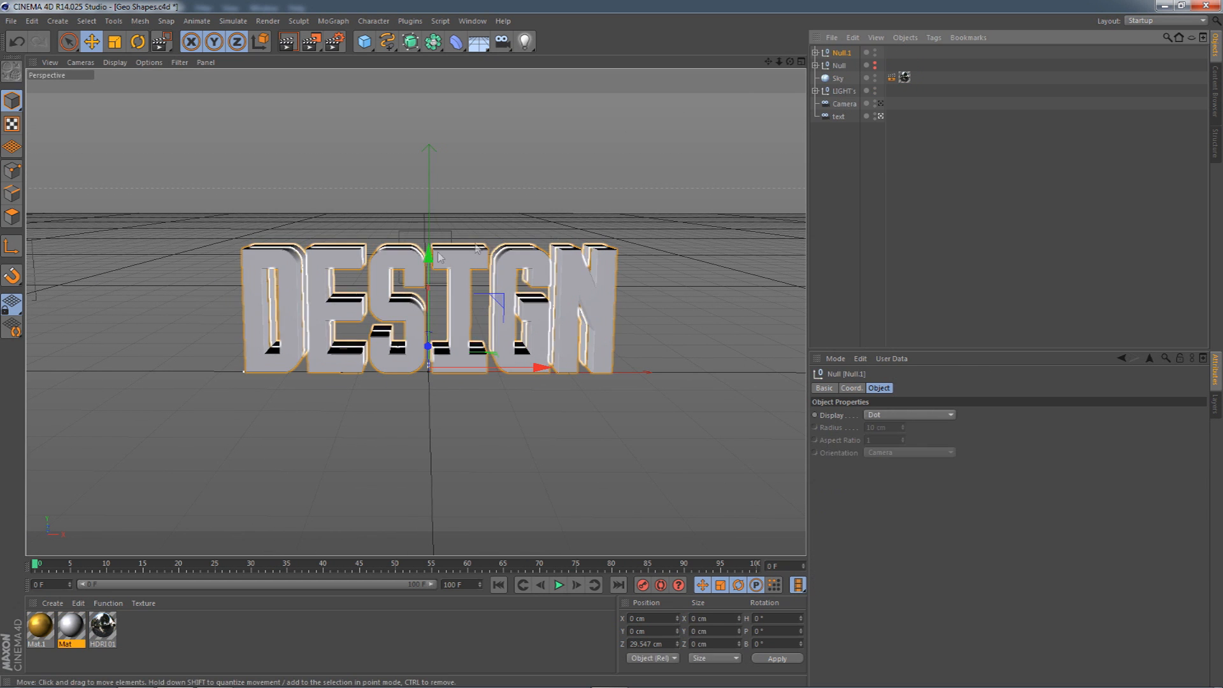
- Raise the text group to about 88 cm in Y and rotate it to a pitch of about -32° with a heading of about 3.7°
{"action": "left_click_drag", "start_coordinate": [428, 255], "coordinate": [428, 195]}
{"action": "key", "text": "r"}
{"action": "left_click_drag", "start_coordinate": [410, 258], "coordinate": [395, 319]}
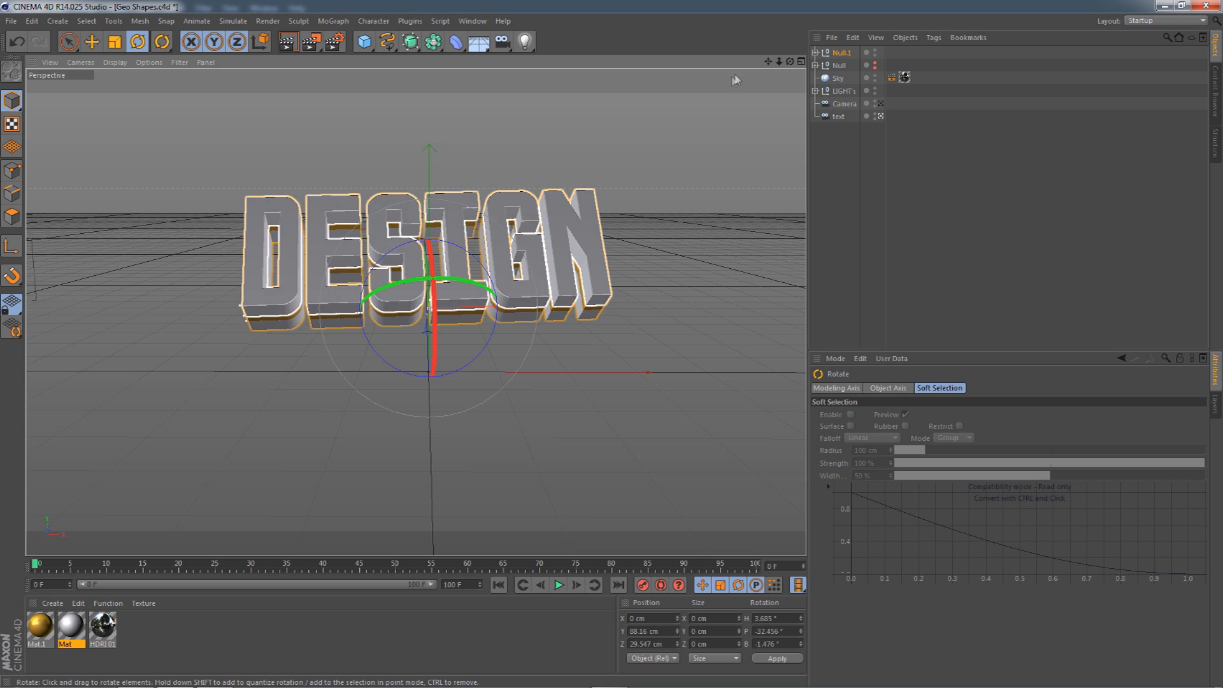
{"action": "left_click_drag", "start_coordinate": [768, 61], "coordinate": [774, 77]}
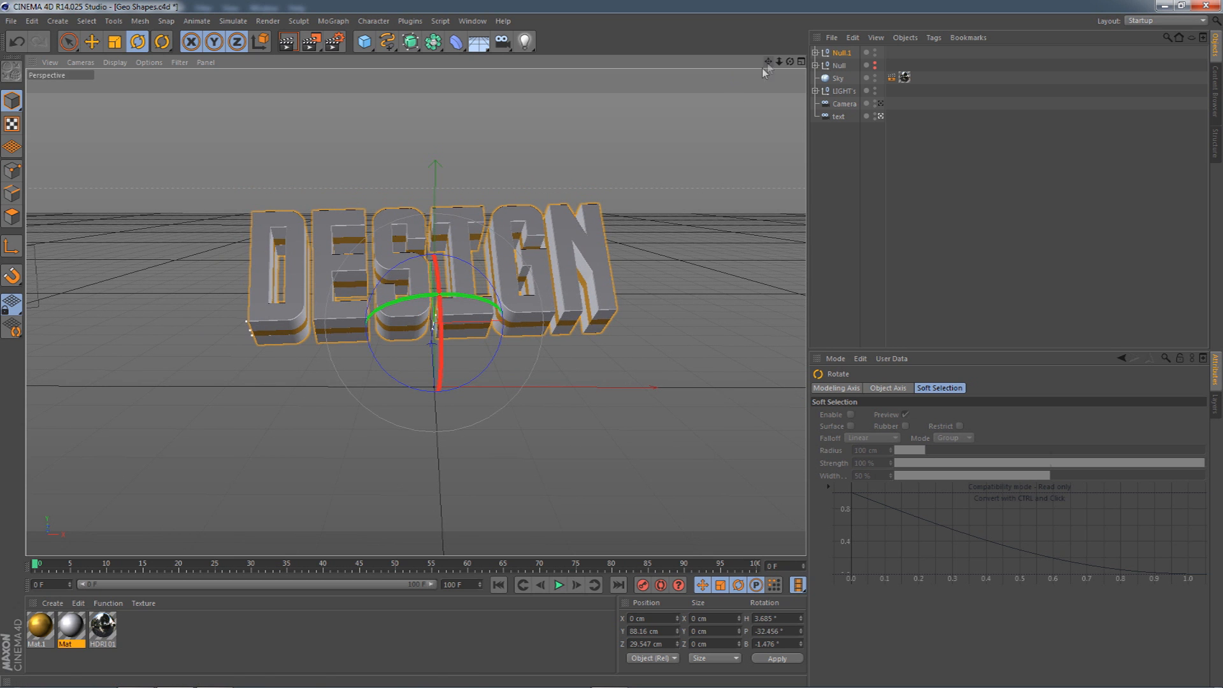
- Make the gold MoText layer inside the text group editable
{"action": "left_click", "coordinate": [815, 52]}
{"action": "left_click", "coordinate": [842, 78]}
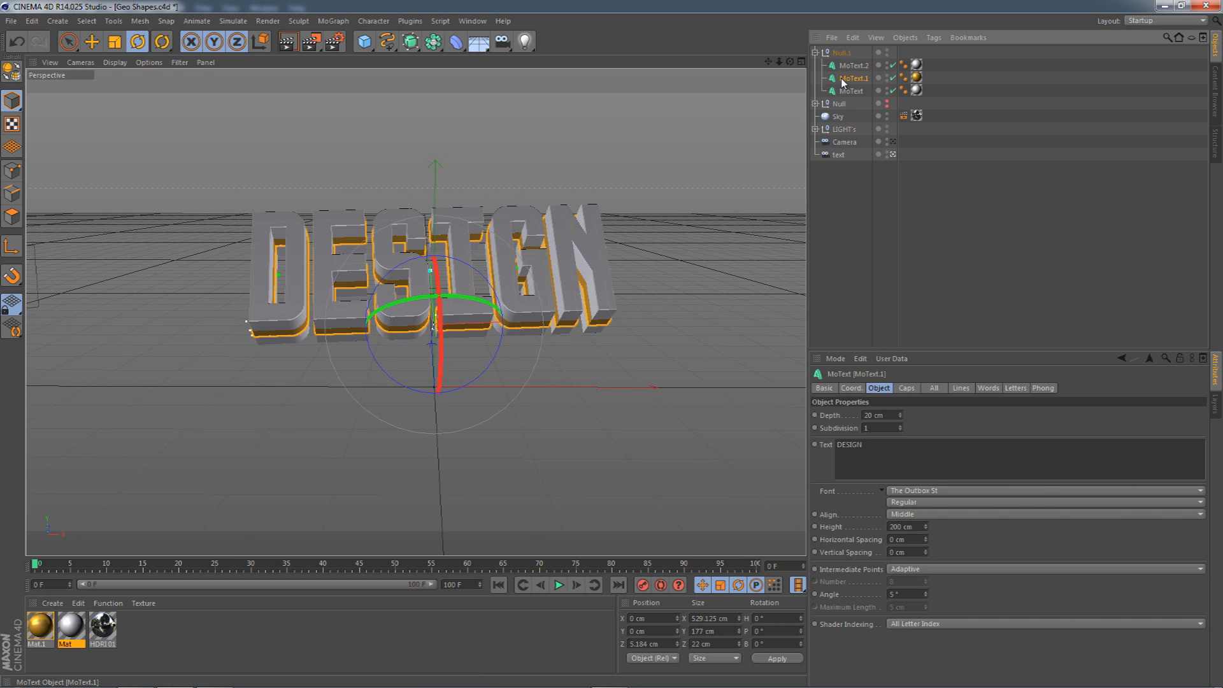
{"action": "left_click", "coordinate": [892, 155]}
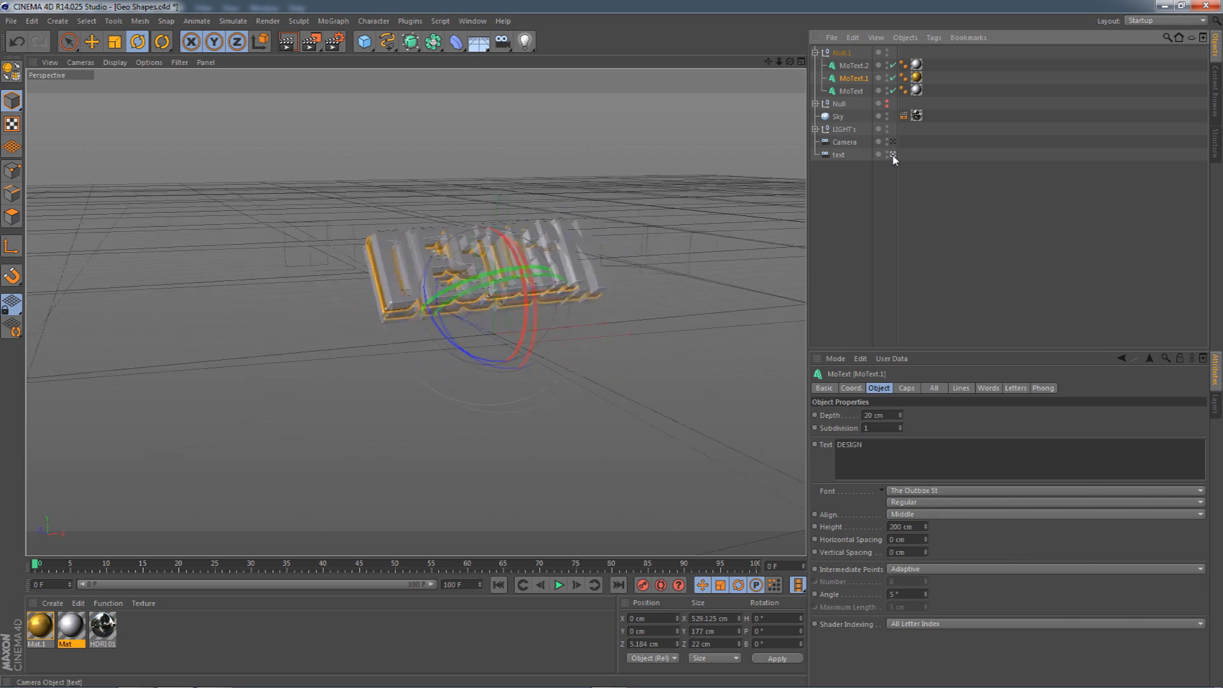
{"action": "left_click", "coordinate": [893, 142]}
{"action": "left_click", "coordinate": [892, 142]}
{"action": "left_click", "coordinate": [893, 155]}
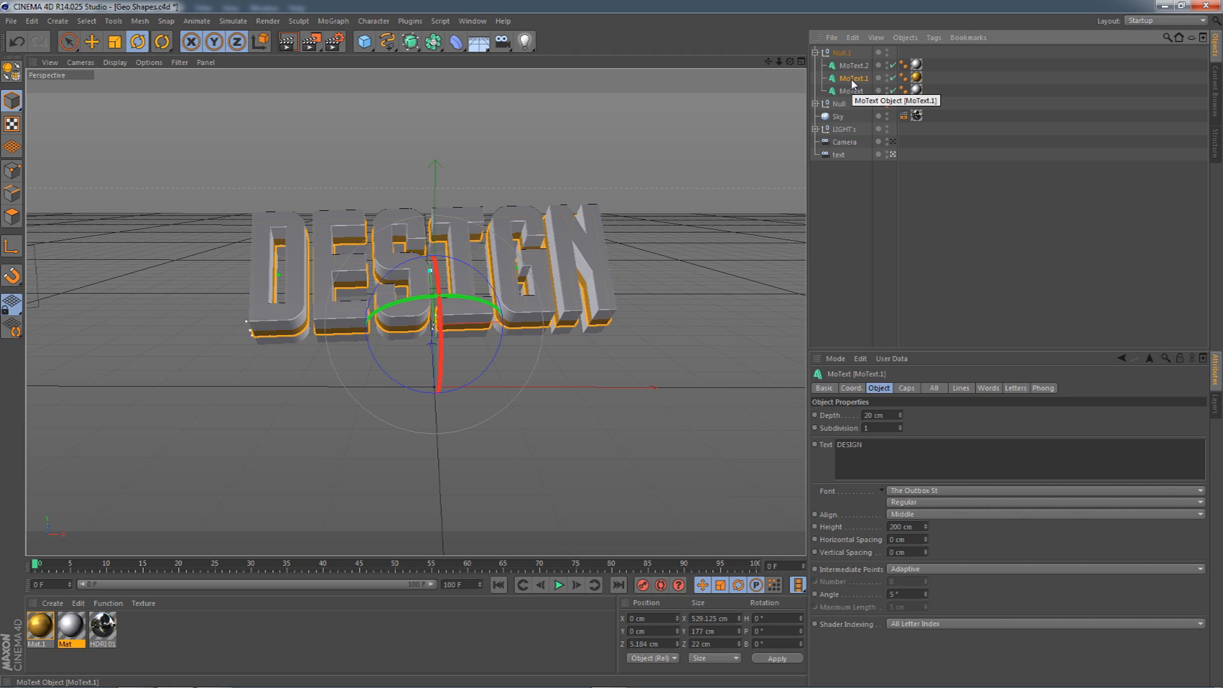
{"action": "right_click", "coordinate": [853, 82]}
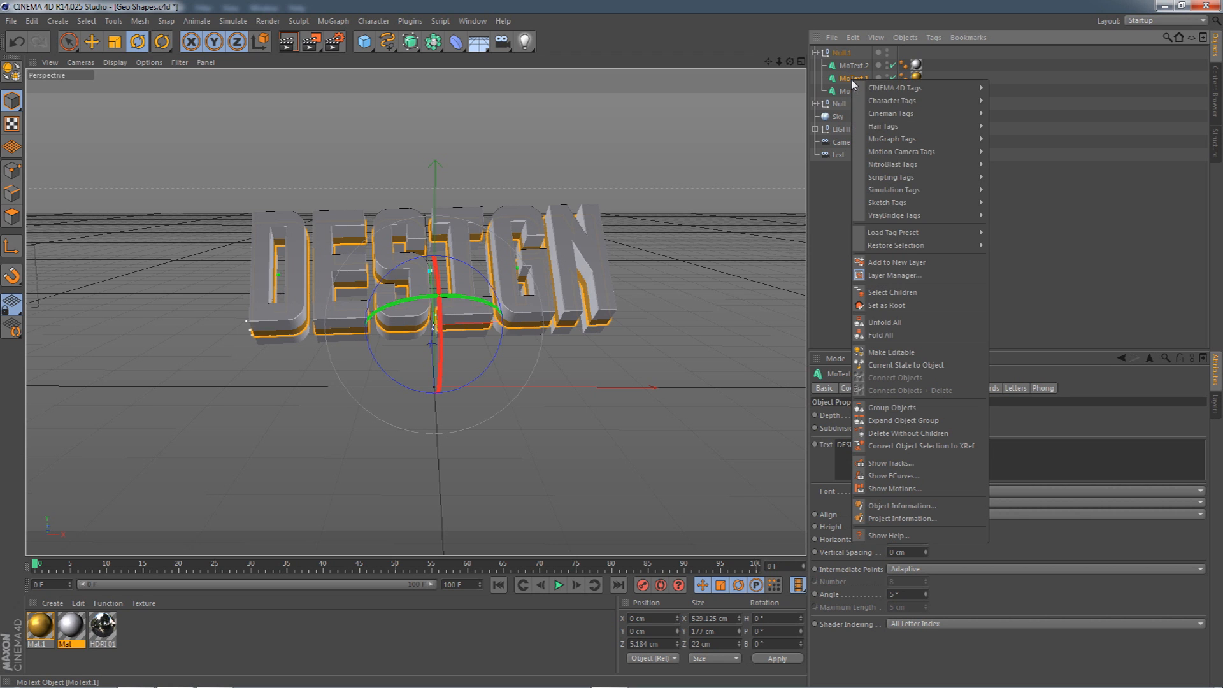
{"action": "left_click", "coordinate": [891, 352]}
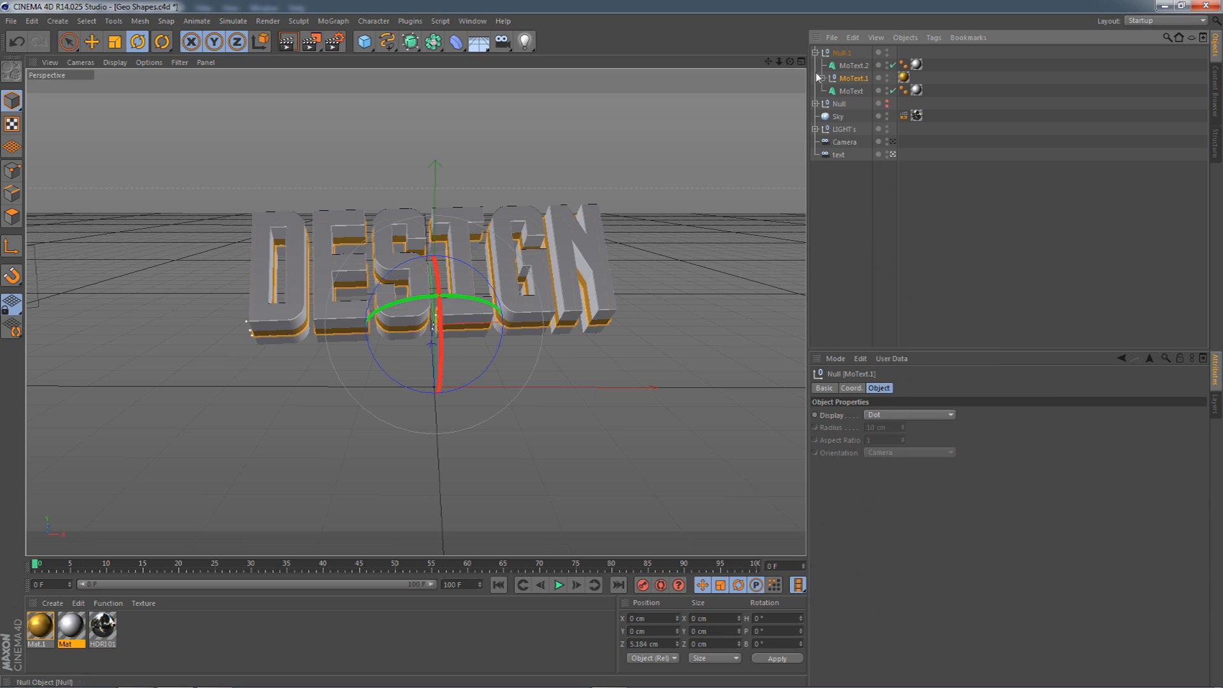
- Convert the six extruded letters D, E, S, I, G and N of the gold layer into editable polygon objects
{"action": "left_click", "coordinate": [830, 91]}
{"action": "left_click", "coordinate": [837, 103]}
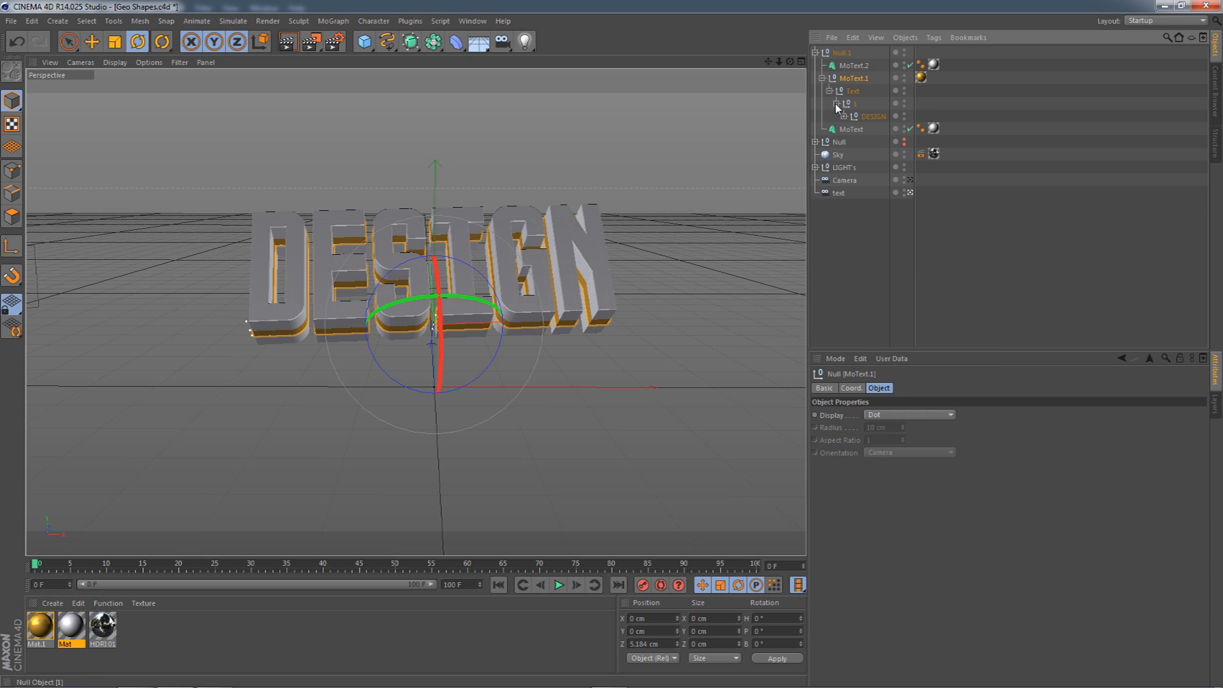
{"action": "left_click", "coordinate": [843, 116]}
{"action": "left_click", "coordinate": [867, 130]}
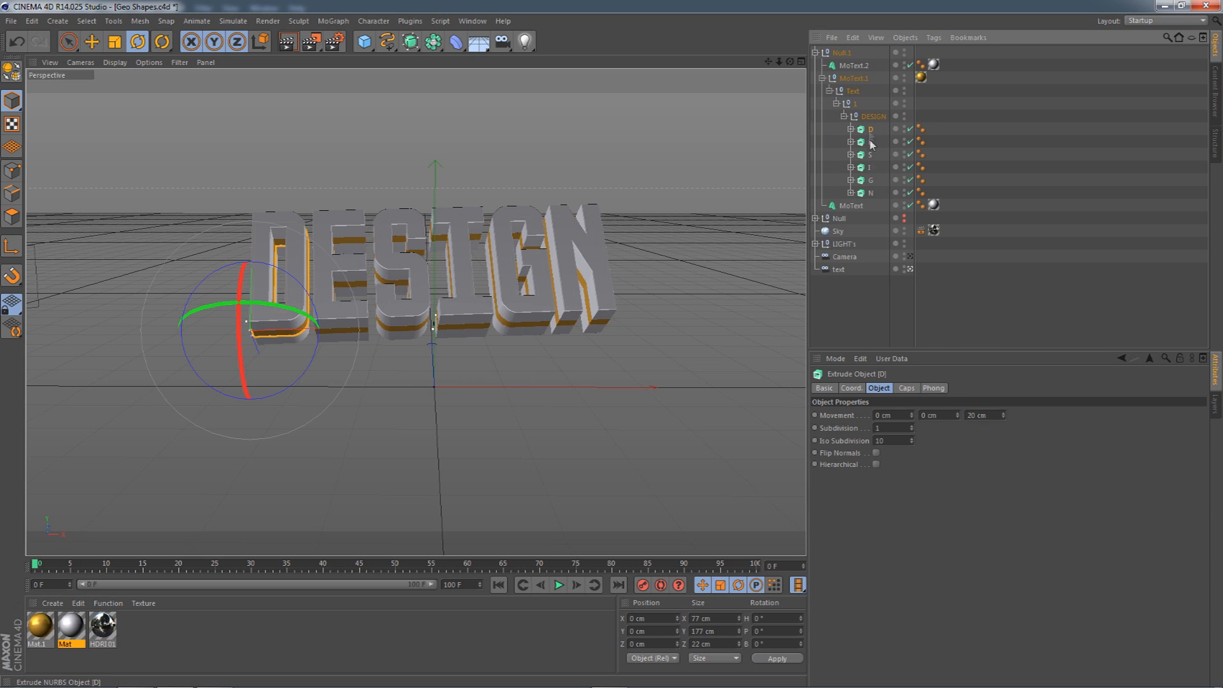
{"action": "left_click", "coordinate": [868, 193], "text": "shift"}
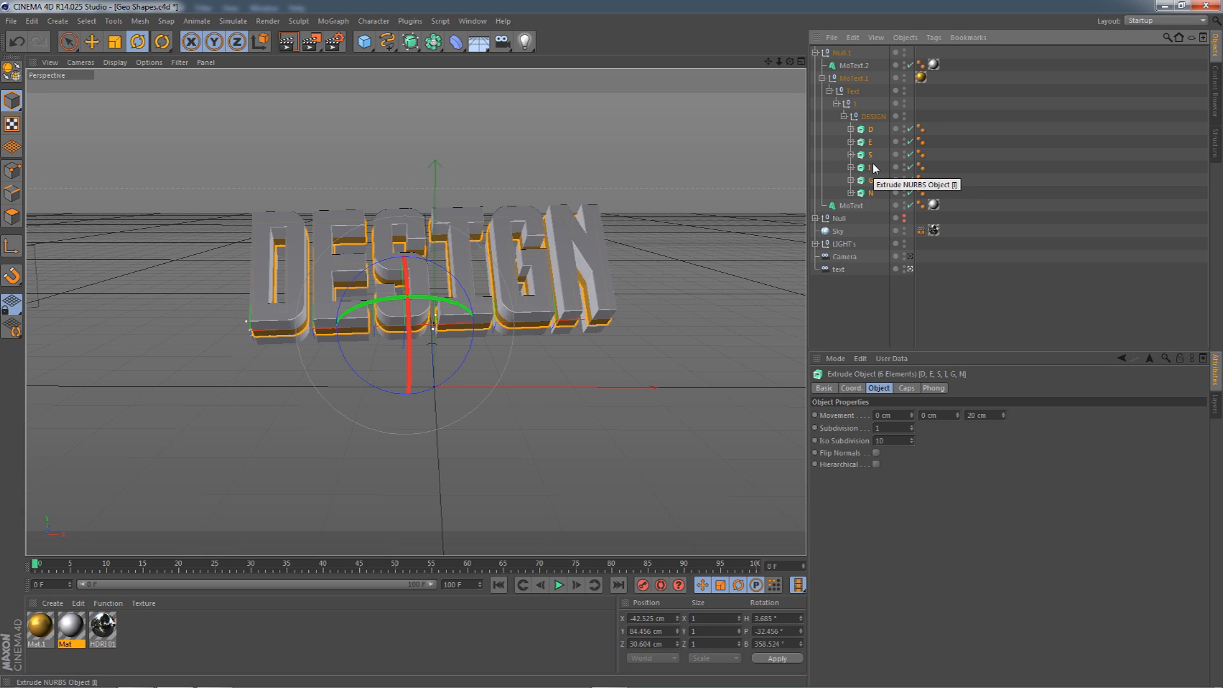
{"action": "key", "text": "c"}
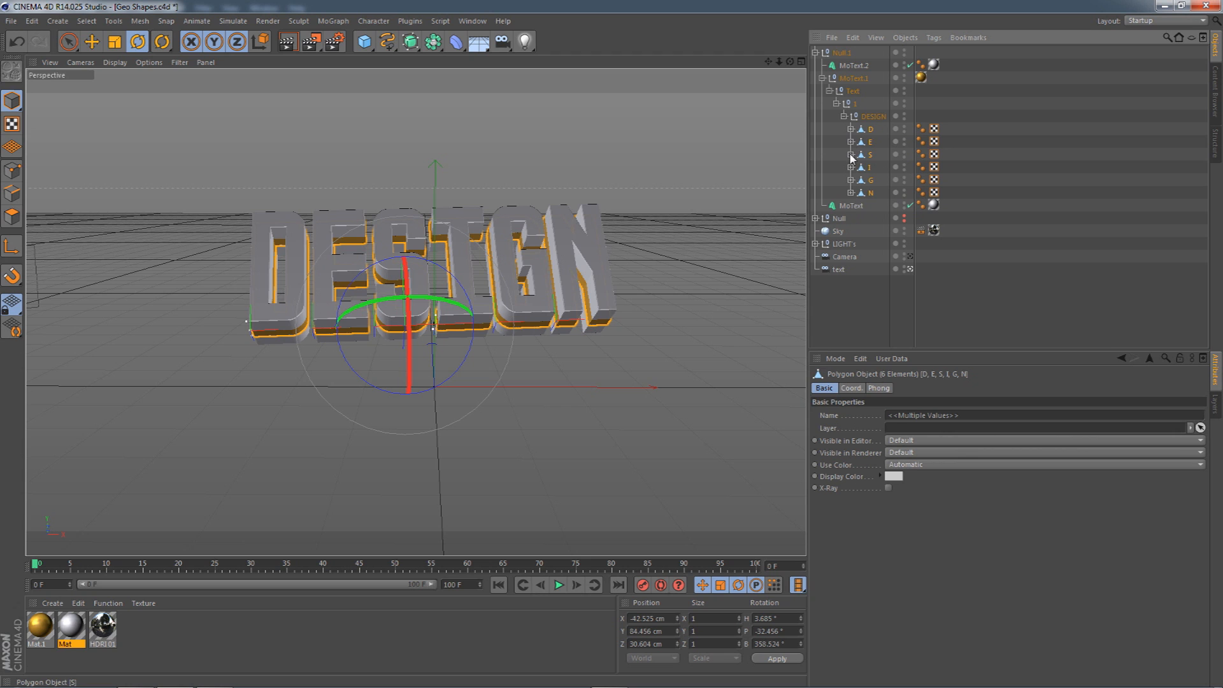
- Switch to polygon mode and leave the text camera to view the gold layer of the letters from below
{"action": "left_click", "coordinate": [7, 215]}
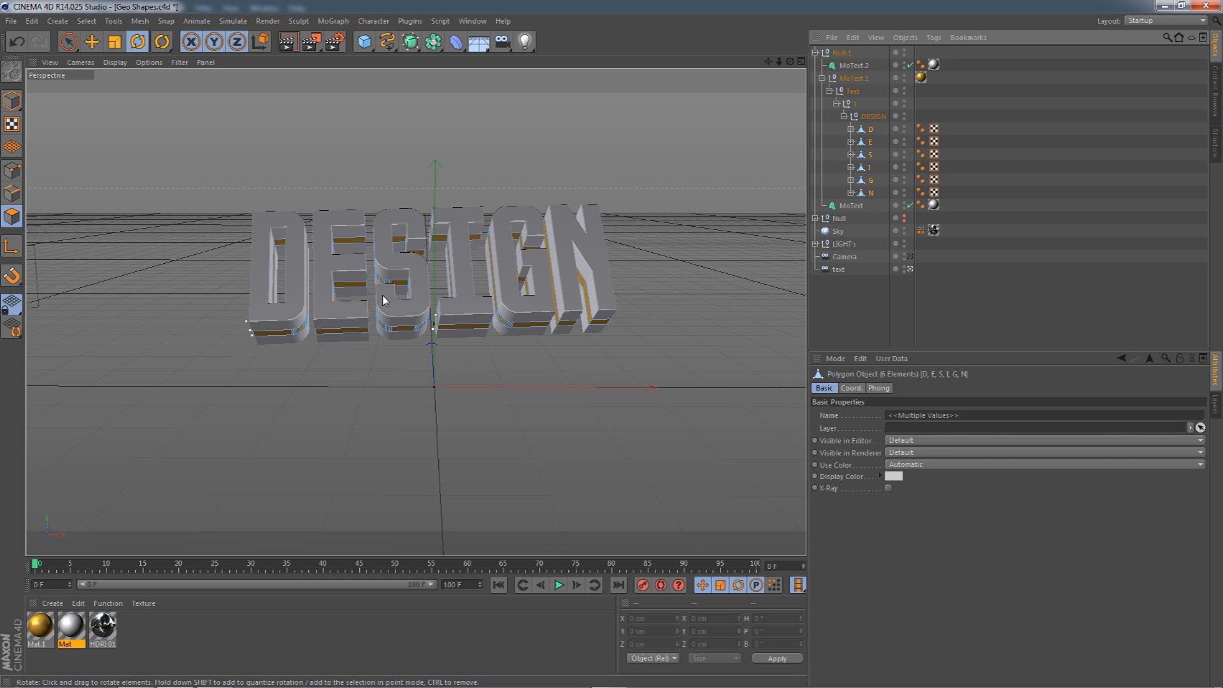
{"action": "key", "text": "alt+Tab"}
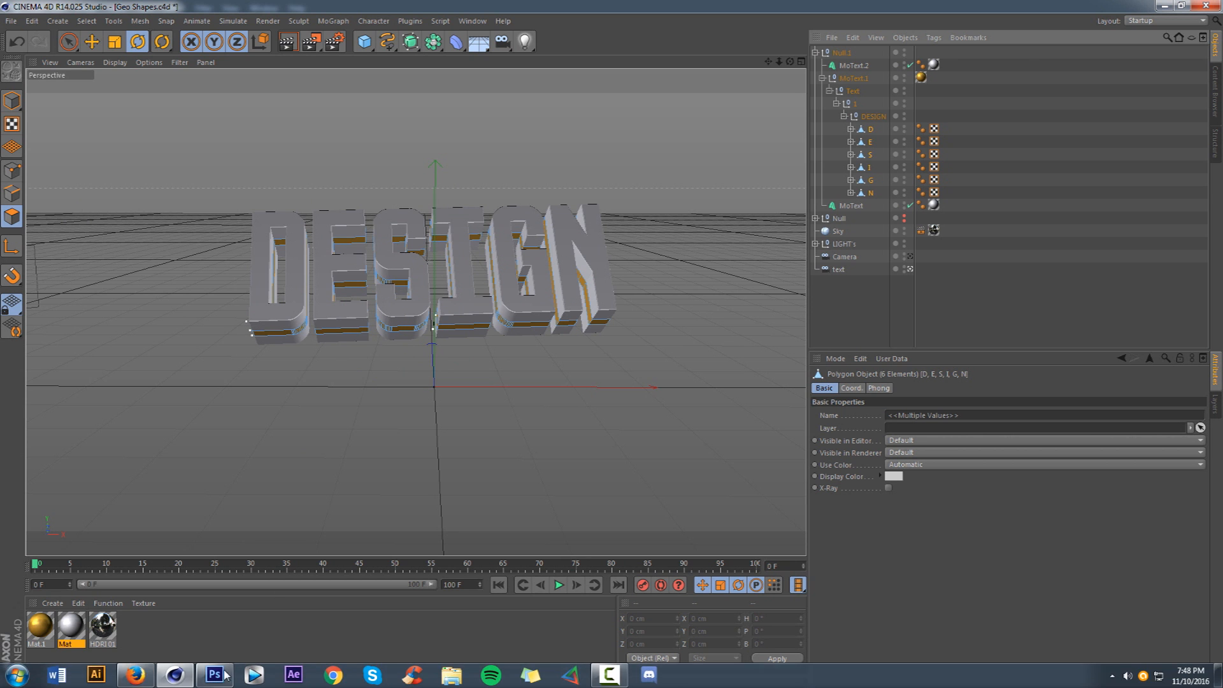
{"action": "left_click", "coordinate": [174, 675]}
{"action": "left_click", "coordinate": [909, 269]}
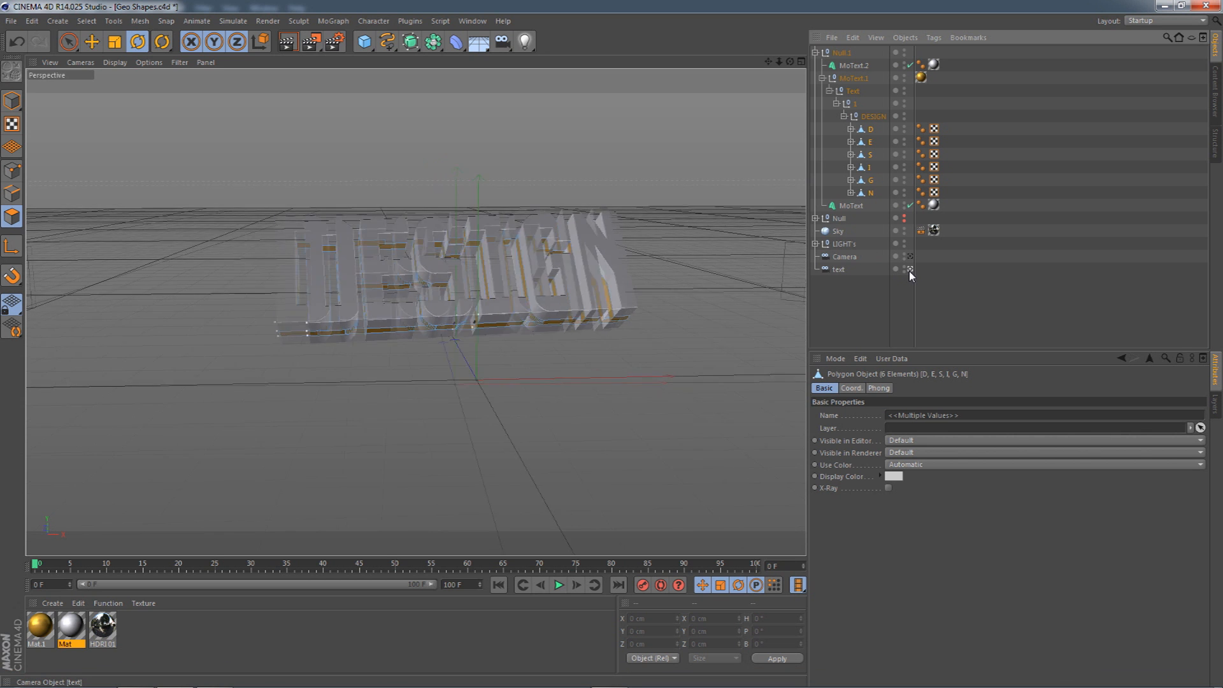
{"action": "left_click", "coordinate": [909, 270]}
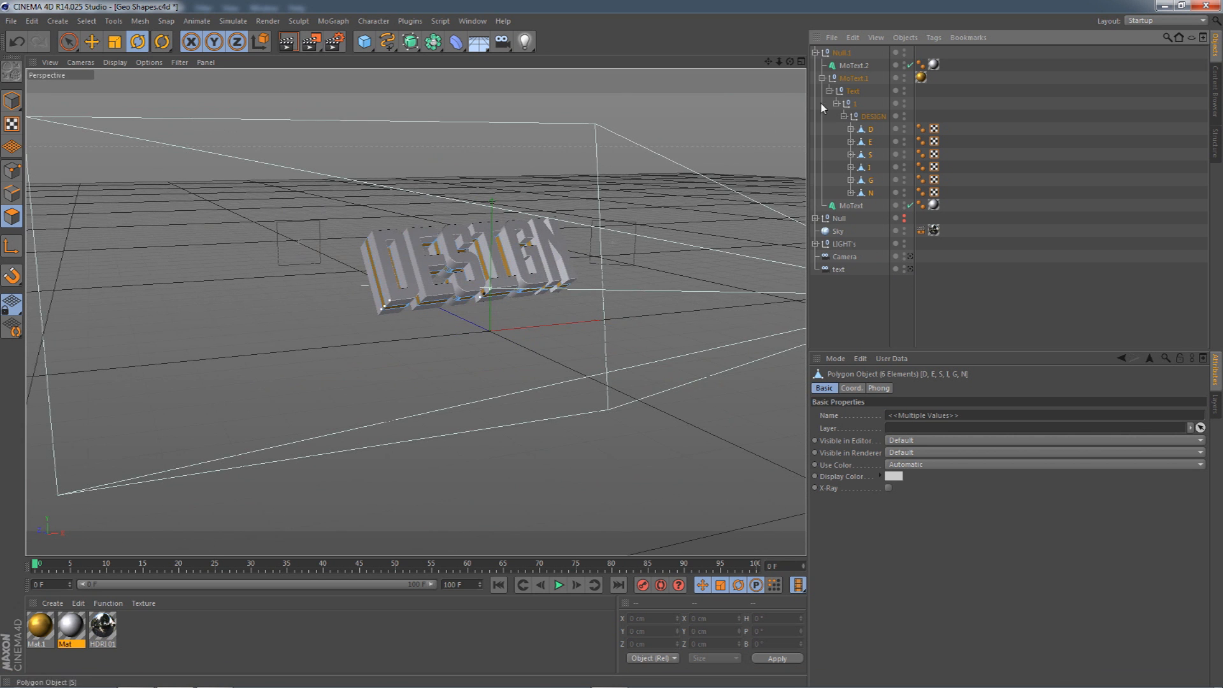
{"action": "mouse_move", "coordinate": [780, 63]}
{"action": "left_mouse_down"}
{"action": "mouse_move", "coordinate": [765, 62]}
{"action": "mouse_move", "coordinate": [797, 70]}
{"action": "mouse_move", "coordinate": [784, 83]}
{"action": "mouse_move", "coordinate": [774, 73]}
{"action": "mouse_move", "coordinate": [790, 62]}
{"action": "left_mouse_up"}
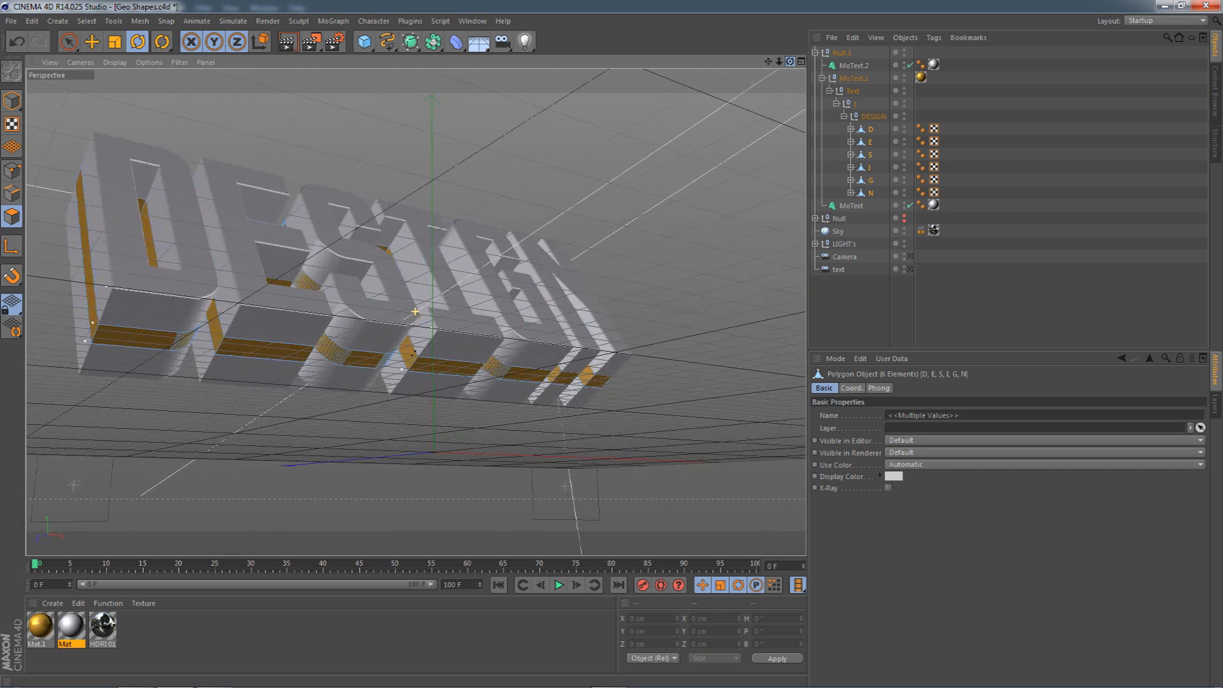
- Select the bottom side polygon of the gold letter E
{"action": "left_click", "coordinate": [864, 142]}
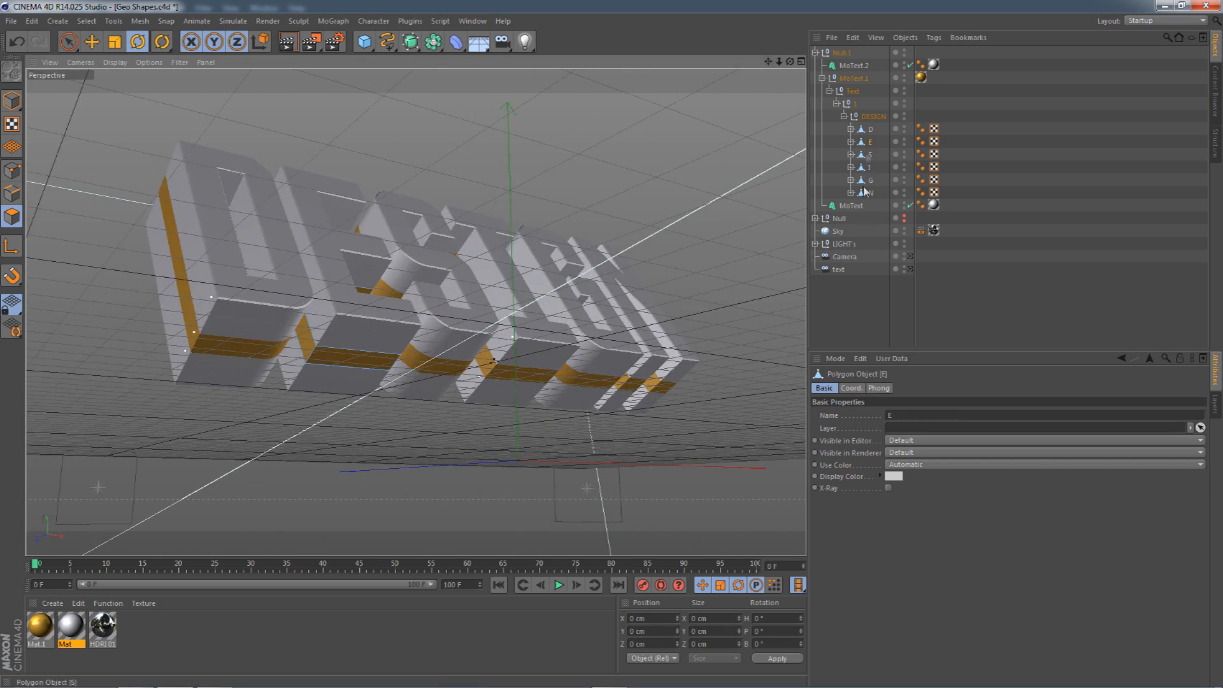
{"action": "left_click", "coordinate": [848, 63]}
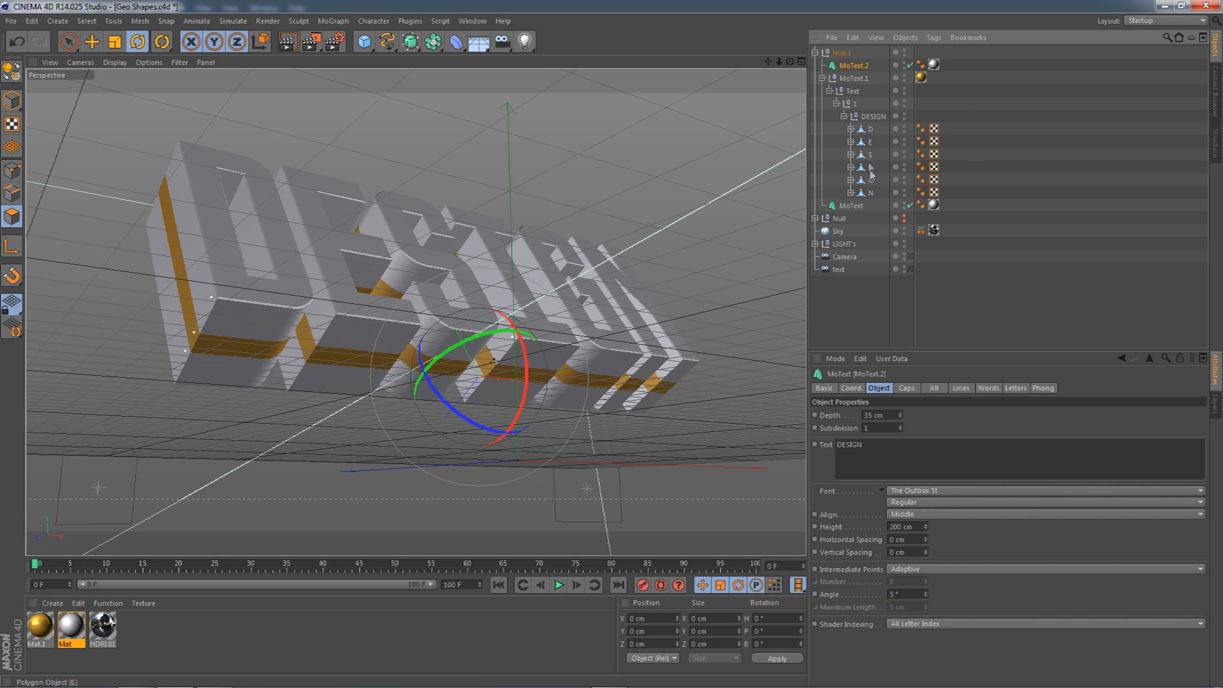
{"action": "left_click", "coordinate": [865, 145]}
{"action": "mouse_move", "coordinate": [790, 61]}
{"action": "left_mouse_down"}
{"action": "mouse_move", "coordinate": [714, 90]}
{"action": "mouse_move", "coordinate": [746, 76]}
{"action": "mouse_move", "coordinate": [780, 83]}
{"action": "left_mouse_up"}
{"action": "left_click", "coordinate": [387, 365]}
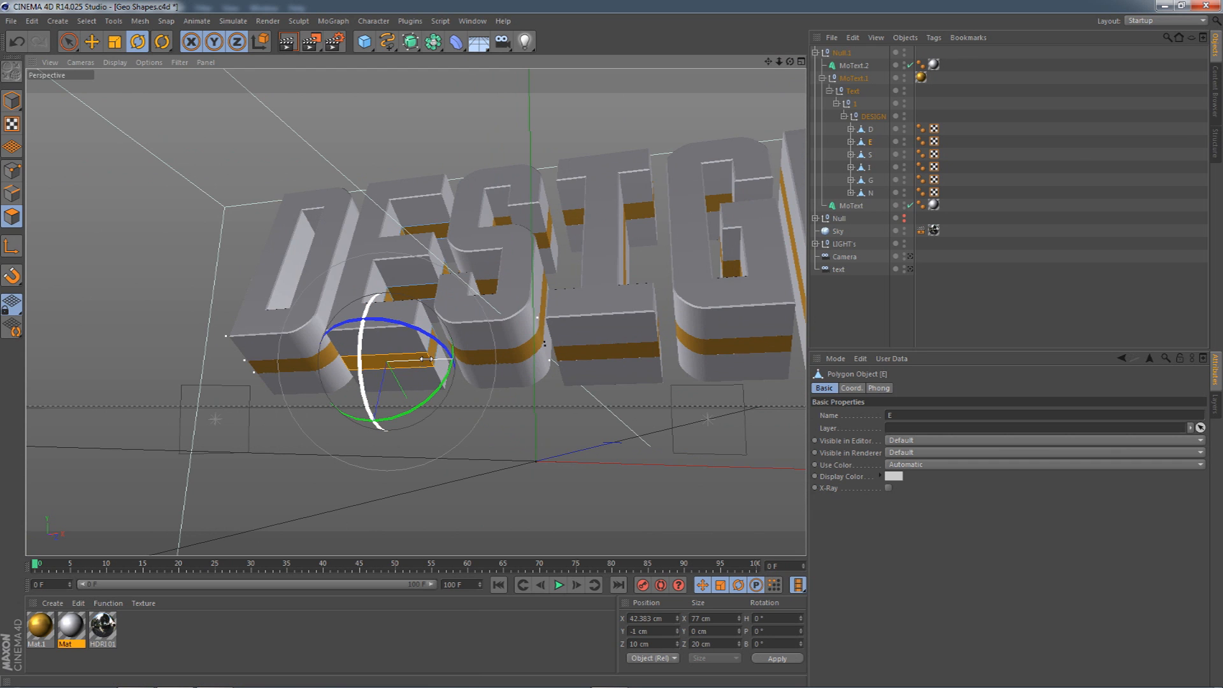
- Use Loop Selection to select the whole band of side polygons around the gold letter E
{"action": "key", "text": "u"}
{"action": "key", "text": "l"}
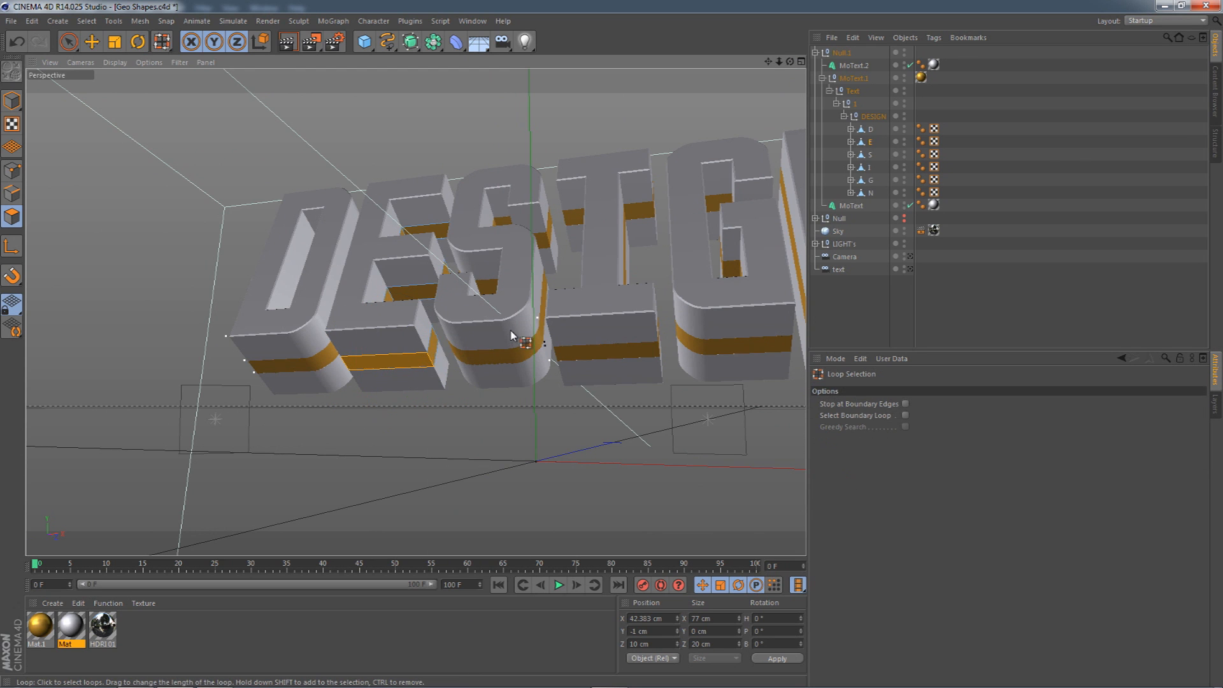
{"action": "left_click", "coordinate": [439, 351]}
{"action": "left_click", "coordinate": [398, 292]}
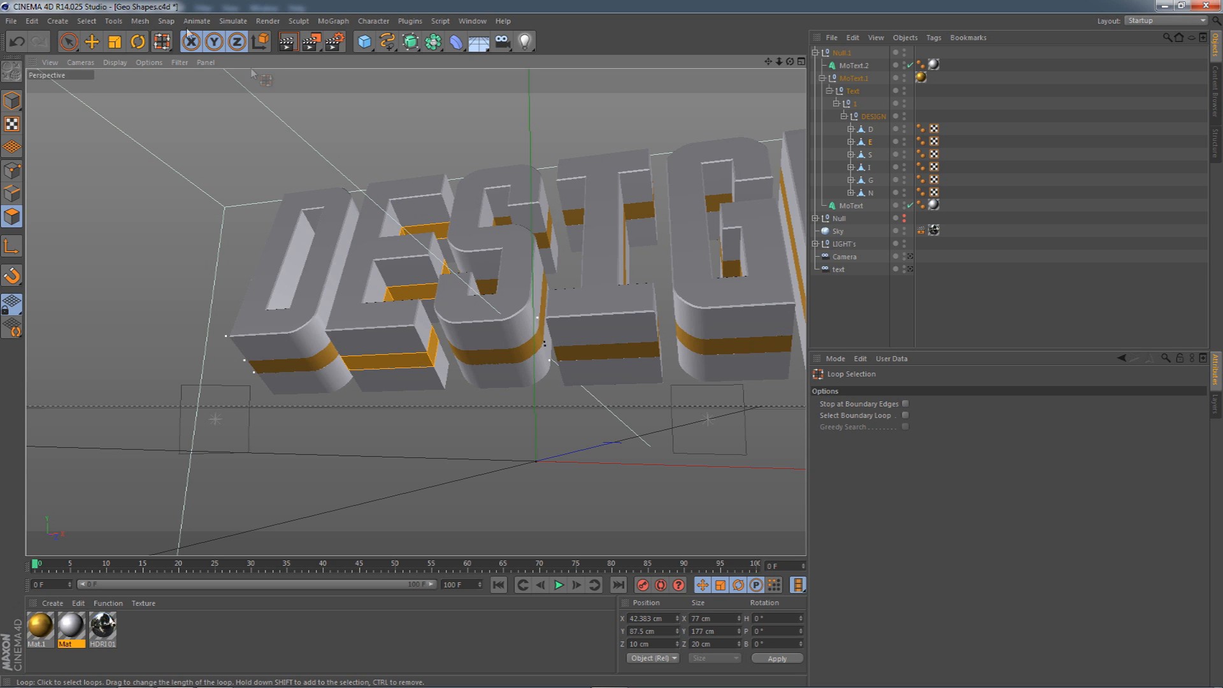
- Select the bottom side polygon of the gold letter E and inset it by about 2.6 cm with Extrude Inner
{"action": "left_click", "coordinate": [92, 41]}
{"action": "left_click", "coordinate": [400, 365]}
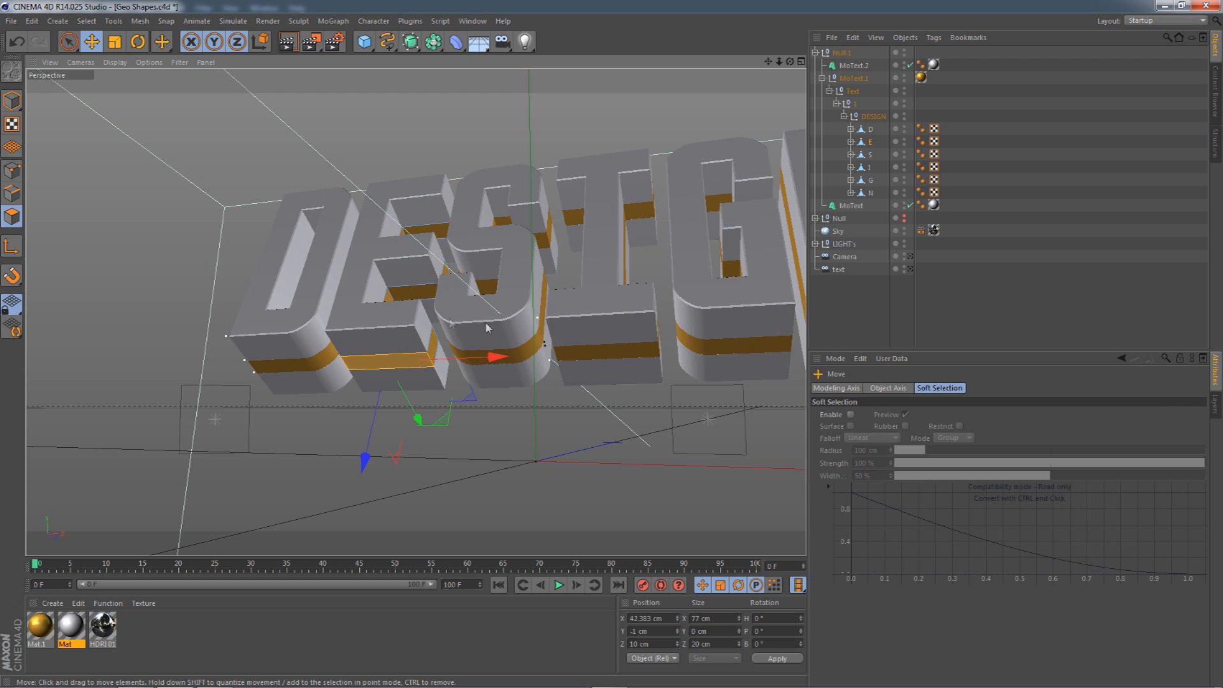
{"action": "right_click_drag", "start_coordinate": [353, 362], "coordinate": [372, 386], "text": "alt"}
{"action": "mouse_move", "coordinate": [373, 386]}
{"action": "left_mouse_down", "text": "alt"}
{"action": "mouse_move", "coordinate": [490, 372]}
{"action": "mouse_move", "coordinate": [433, 357]}
{"action": "mouse_move", "coordinate": [359, 368]}
{"action": "mouse_move", "coordinate": [481, 208]}
{"action": "left_mouse_up", "text": "alt"}
{"action": "right_click", "coordinate": [478, 210]}
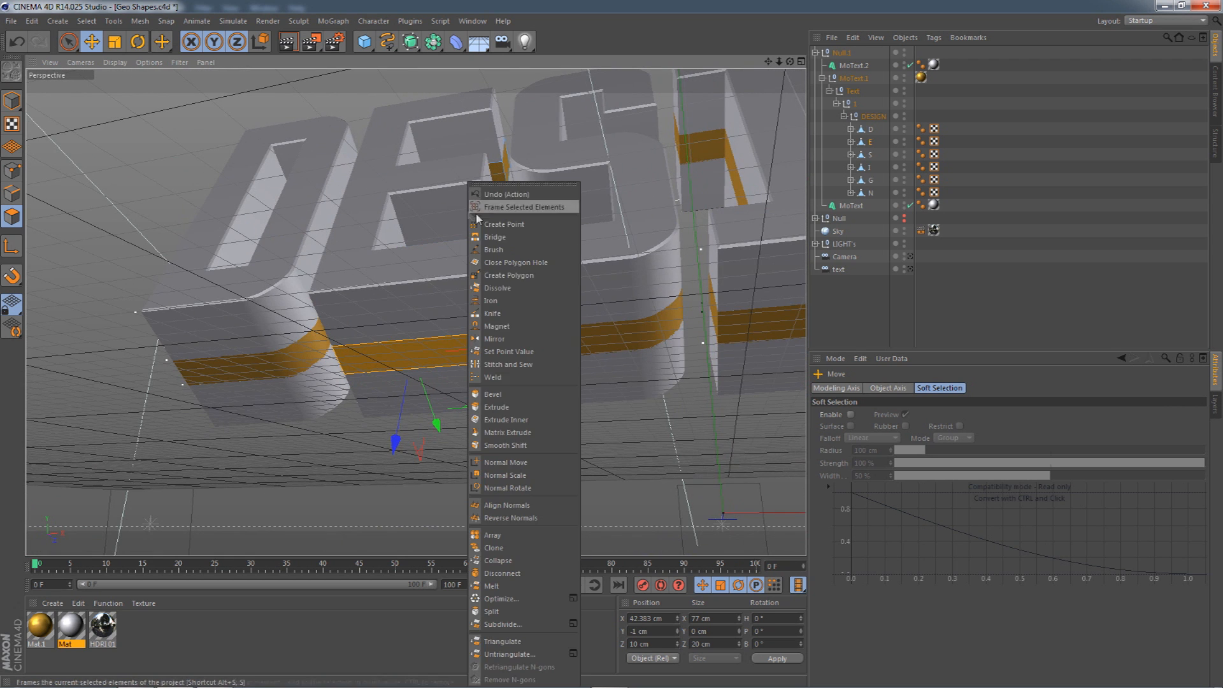
{"action": "left_click", "coordinate": [508, 423]}
{"action": "left_click_drag", "start_coordinate": [482, 348], "coordinate": [516, 350]}
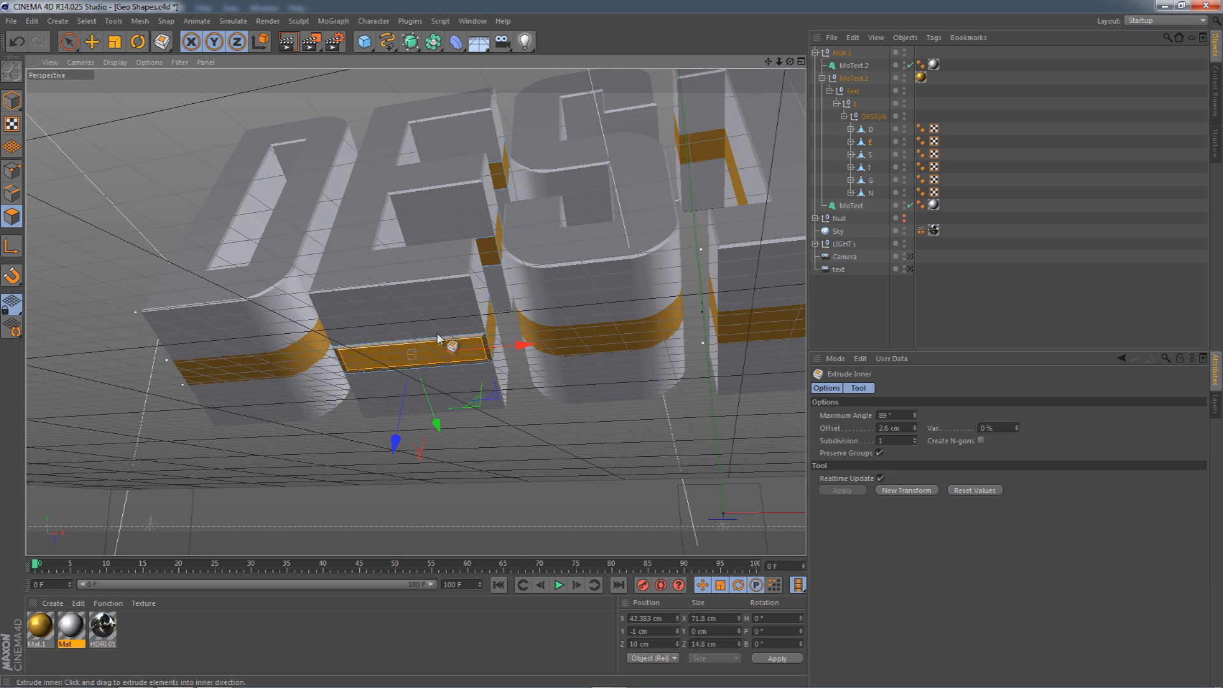
- Smooth Shift the inset bottom polygon of the gold letter E outward by about 65.4 cm
{"action": "right_click", "coordinate": [533, 331]}
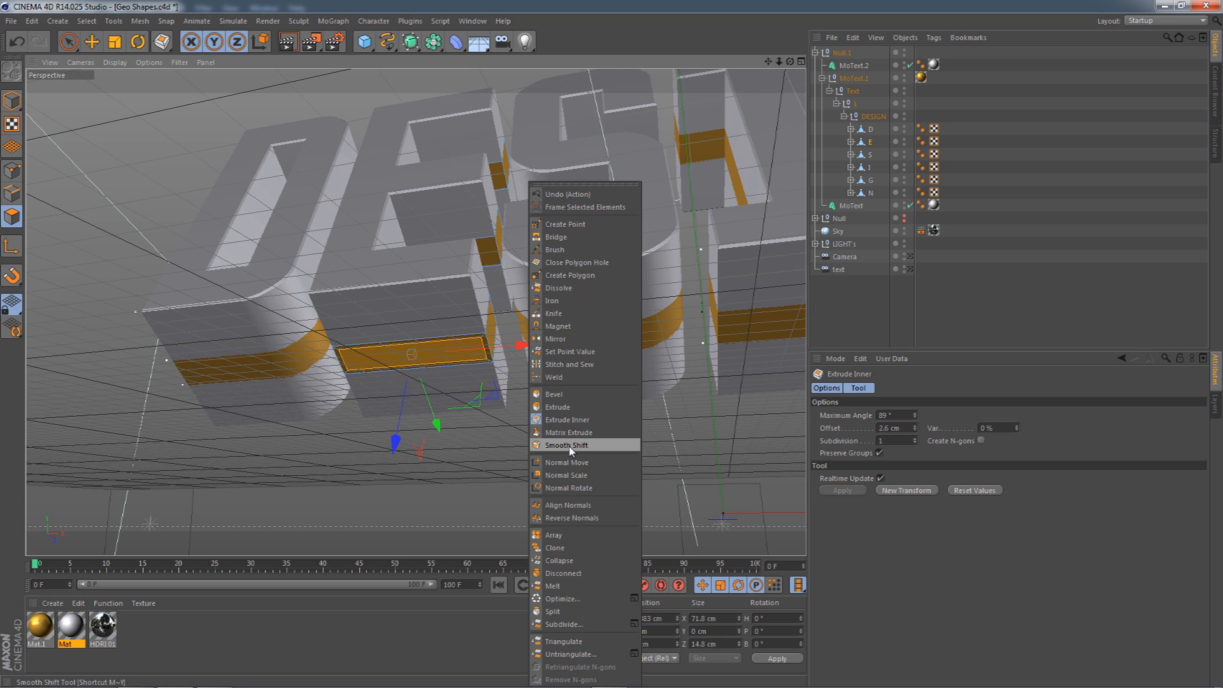
{"action": "left_click", "coordinate": [570, 446]}
{"action": "left_click_drag", "start_coordinate": [560, 439], "coordinate": [528, 424], "text": "alt"}
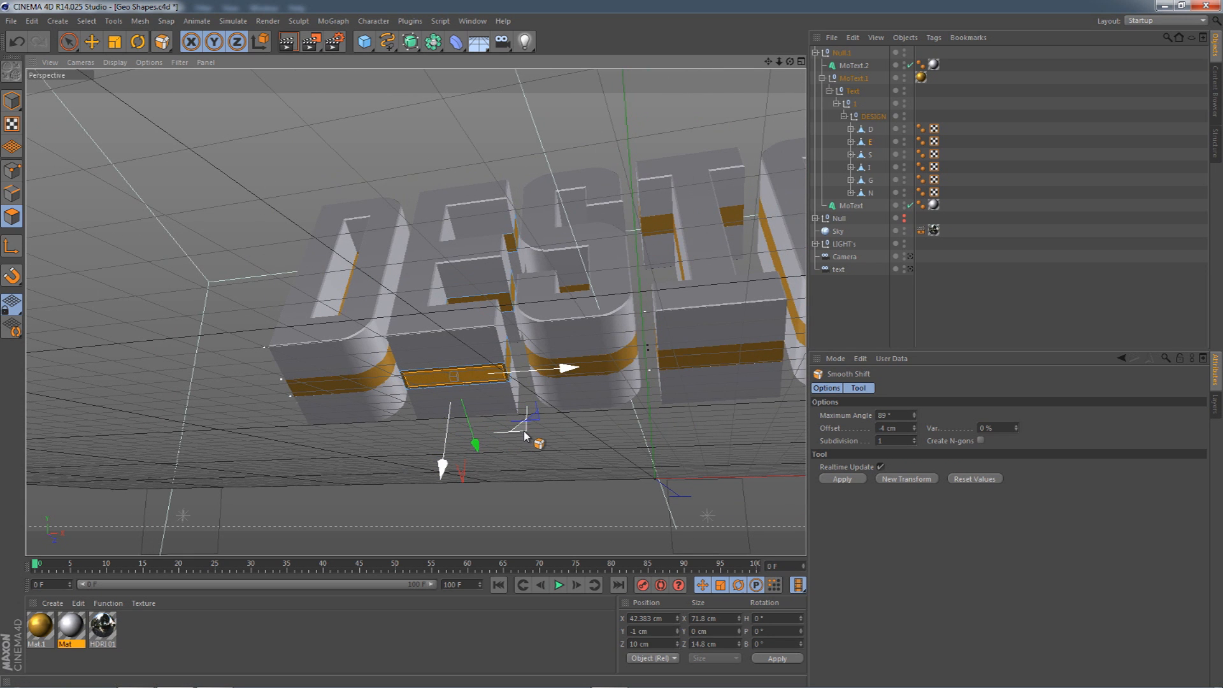
{"action": "left_click_drag", "start_coordinate": [525, 435], "coordinate": [559, 440]}
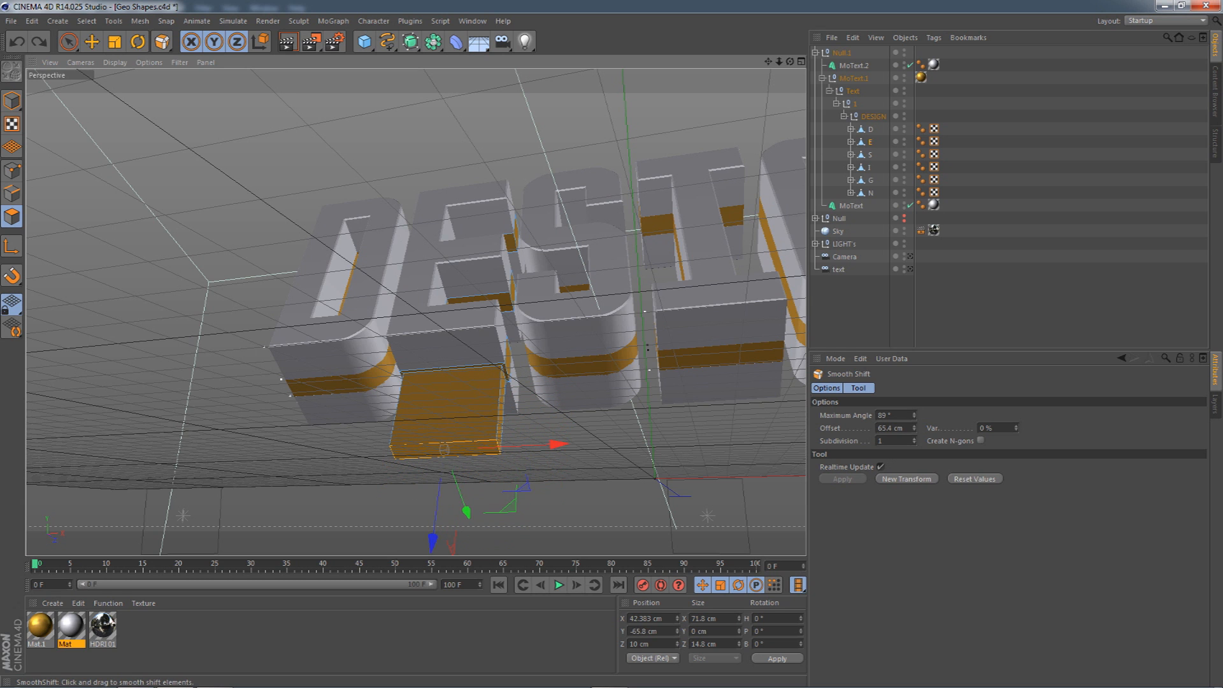
- Inset the end face of the E's extension by about 2.8 cm and Smooth Shift it outward by about 57 cm
{"action": "right_click", "coordinate": [626, 347]}
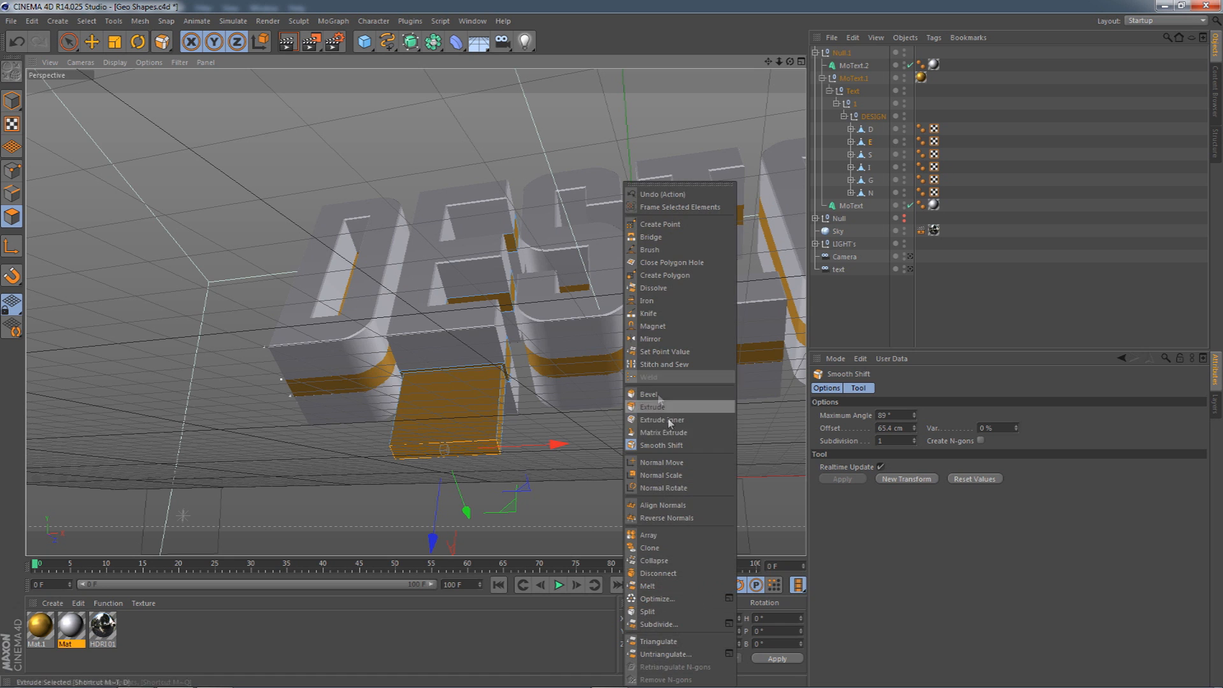
{"action": "left_click", "coordinate": [675, 421]}
{"action": "left_click_drag", "start_coordinate": [674, 426], "coordinate": [671, 425]}
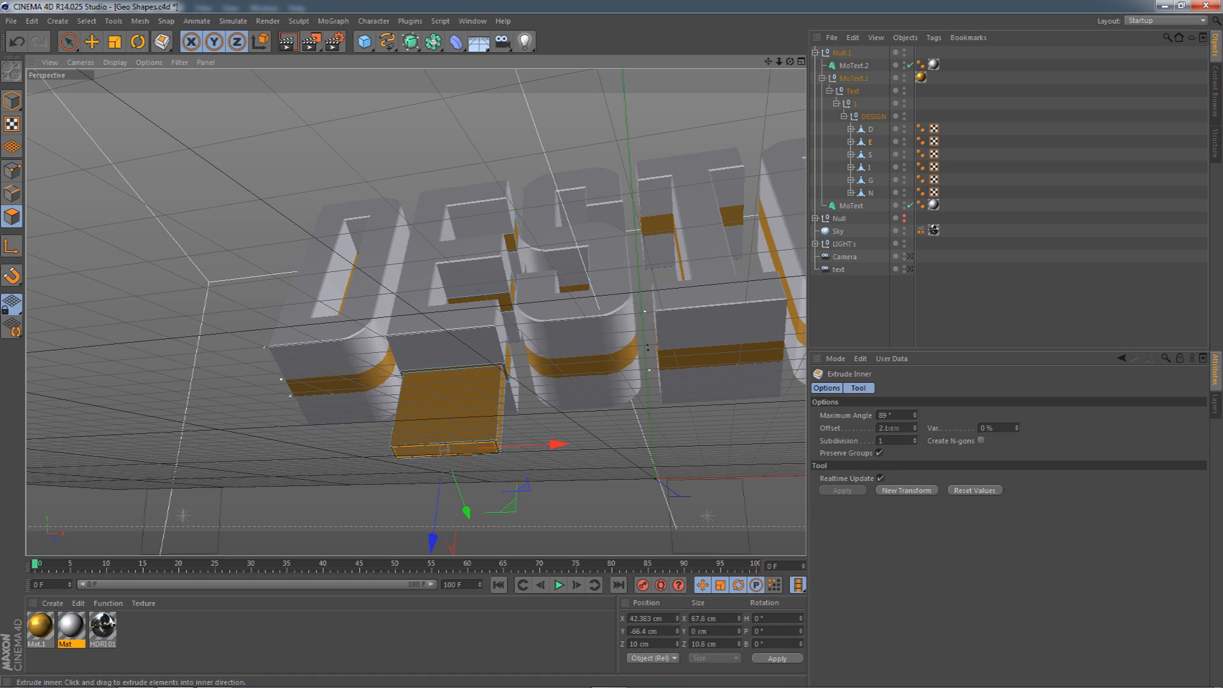
{"action": "right_click", "coordinate": [671, 429]}
{"action": "left_click", "coordinate": [685, 445]}
{"action": "left_click_drag", "start_coordinate": [616, 445], "coordinate": [729, 446]}
- Compare the E's two-stage extension with the finished banner in Photoshop, return to Cinema 4D and examine it from several angles
{"action": "left_click_drag", "start_coordinate": [793, 66], "coordinate": [306, 366]}
{"action": "left_click", "coordinate": [214, 674]}
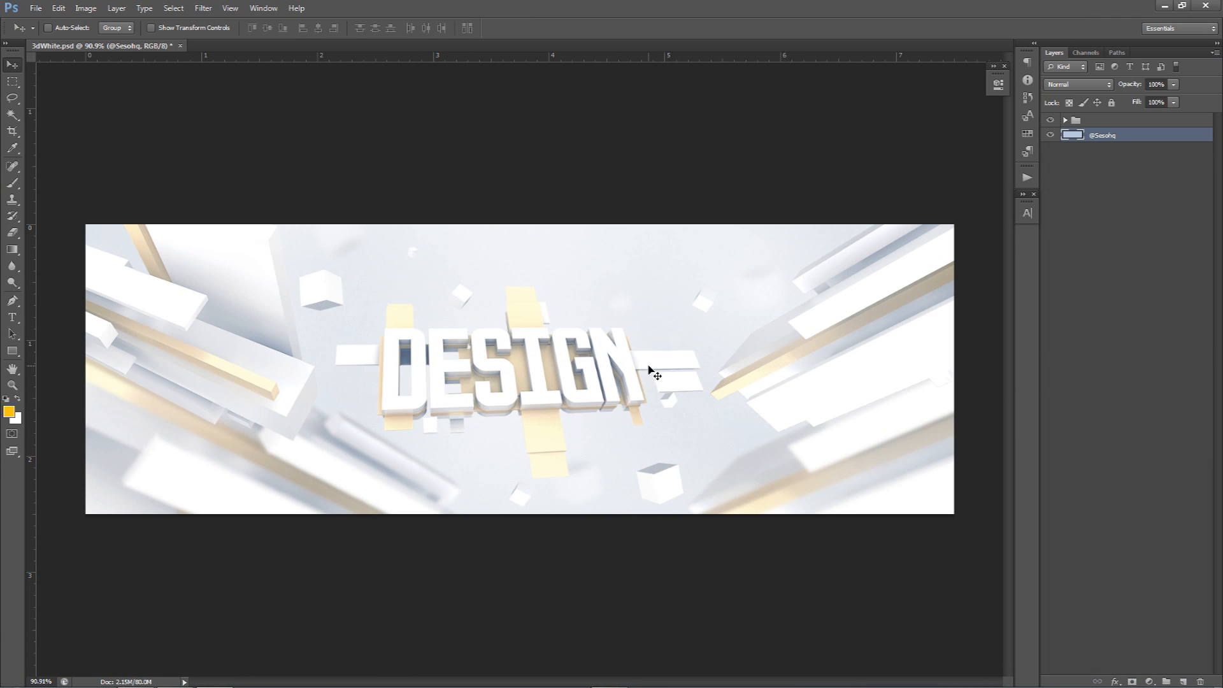
{"action": "left_click", "coordinate": [176, 674]}
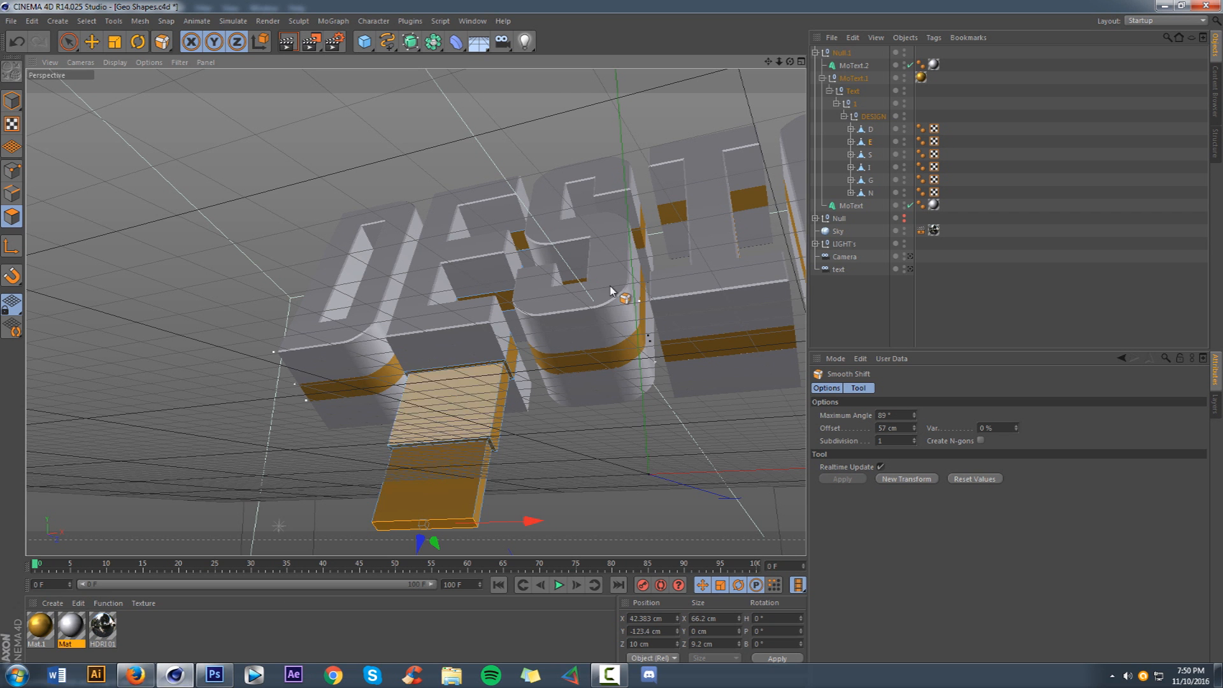
{"action": "left_click_drag", "start_coordinate": [790, 62], "coordinate": [771, 86]}
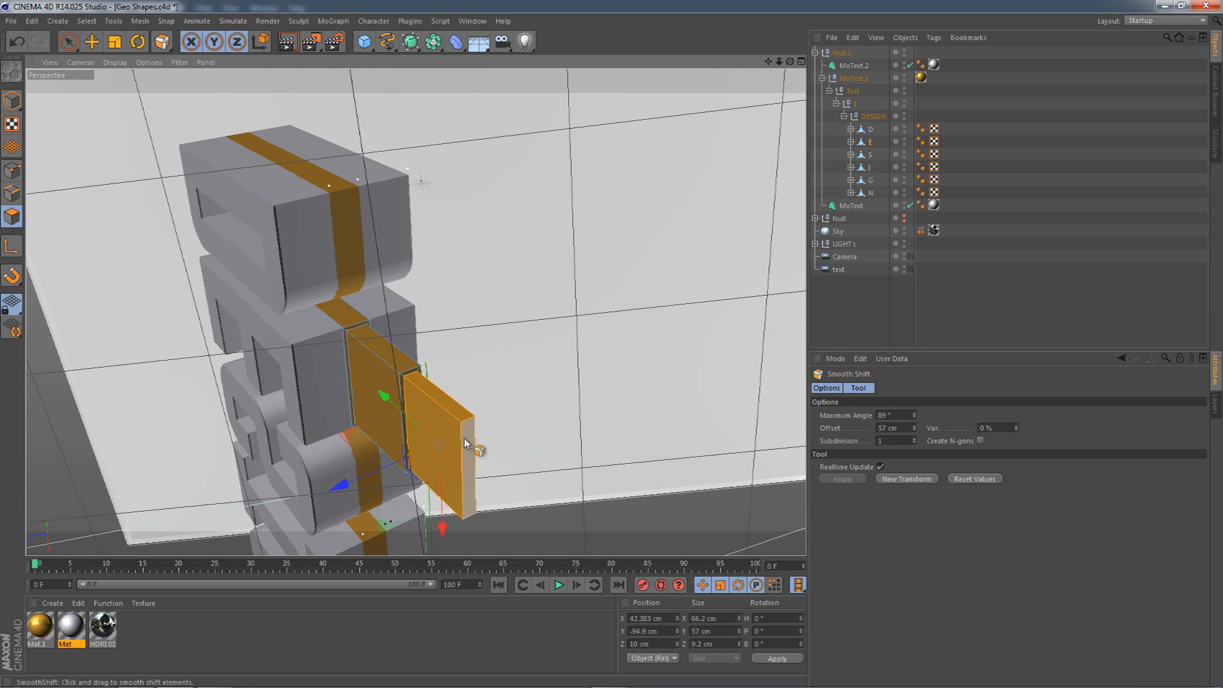
{"action": "mouse_move", "coordinate": [790, 62]}
{"action": "left_mouse_down"}
{"action": "mouse_move", "coordinate": [762, 99]}
{"action": "mouse_move", "coordinate": [778, 65]}
{"action": "mouse_move", "coordinate": [780, 85]}
{"action": "mouse_move", "coordinate": [770, 73]}
{"action": "left_mouse_up"}
{"action": "mouse_move", "coordinate": [790, 61]}
{"action": "left_mouse_down"}
{"action": "mouse_move", "coordinate": [806, 84]}
{"action": "mouse_move", "coordinate": [784, 76]}
{"action": "left_mouse_up"}
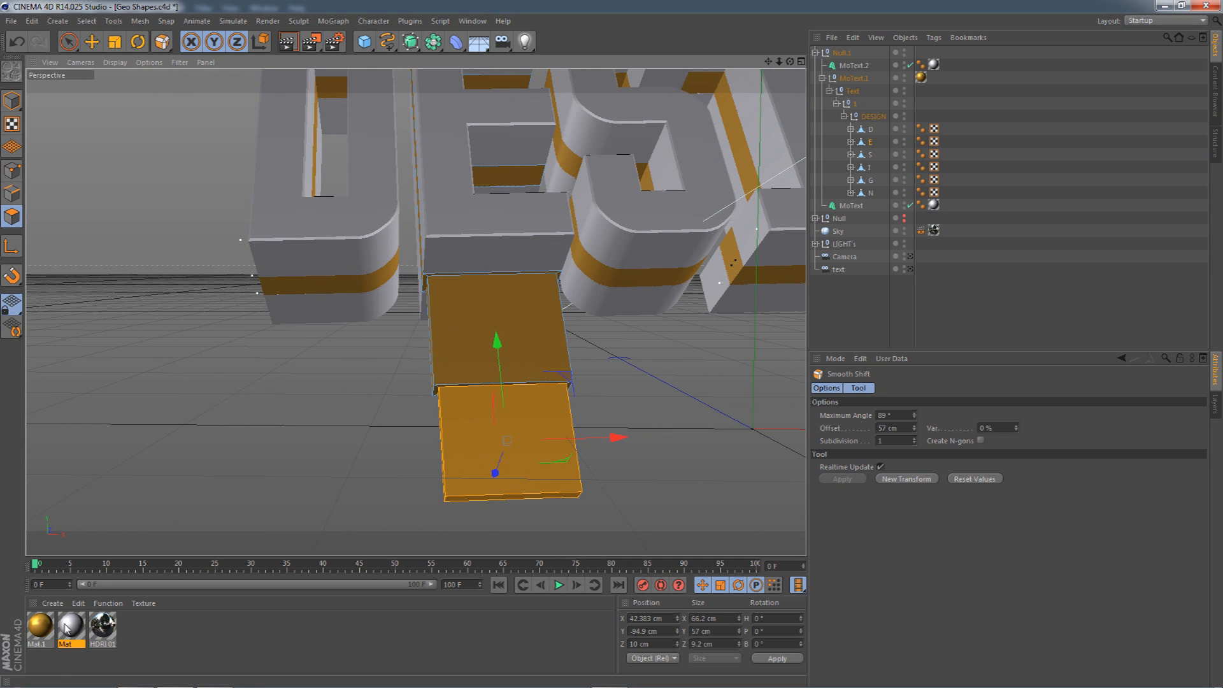
- Apply the white Mat material to the E's selected extension polygons and move its texture tag behind the polygon selection tag
{"action": "left_click", "coordinate": [66, 628]}
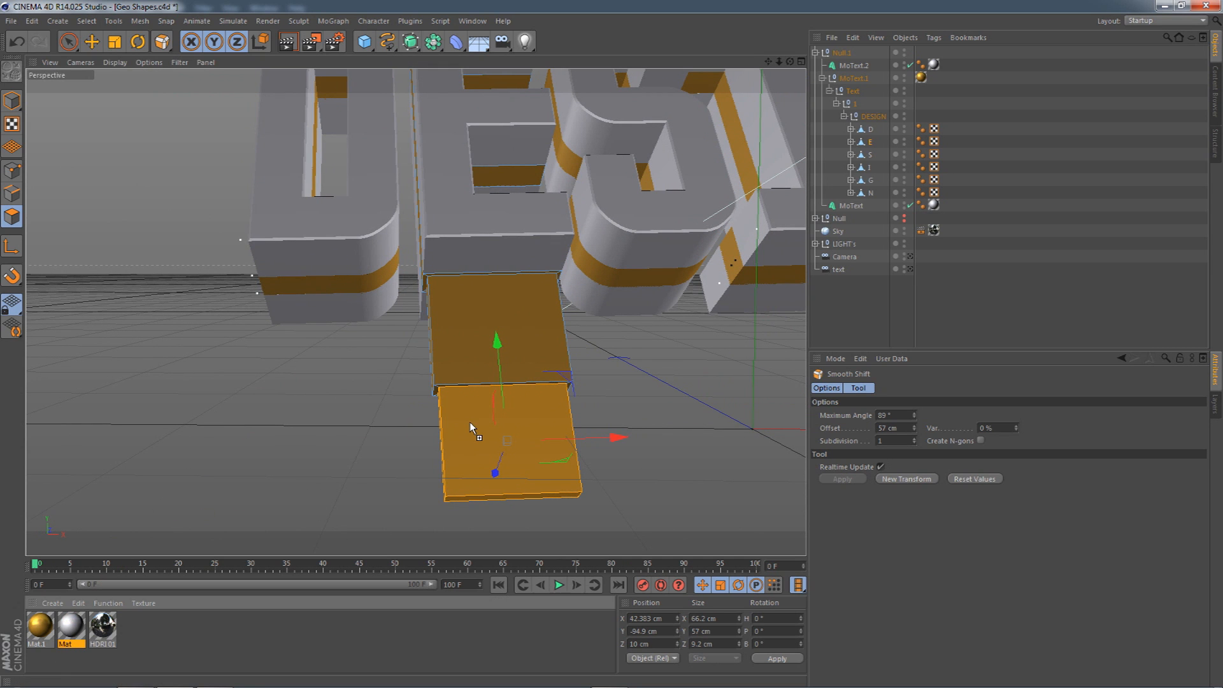
{"action": "left_click_drag", "start_coordinate": [469, 422], "coordinate": [471, 423]}
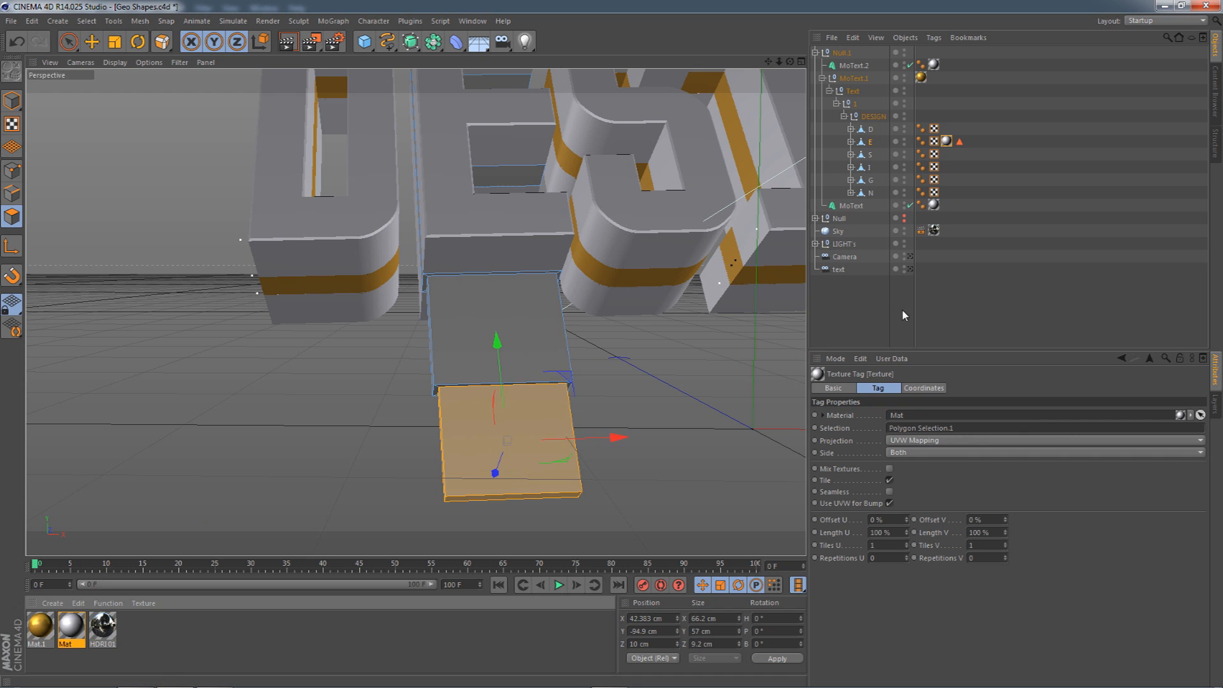
{"action": "left_click", "coordinate": [858, 320]}
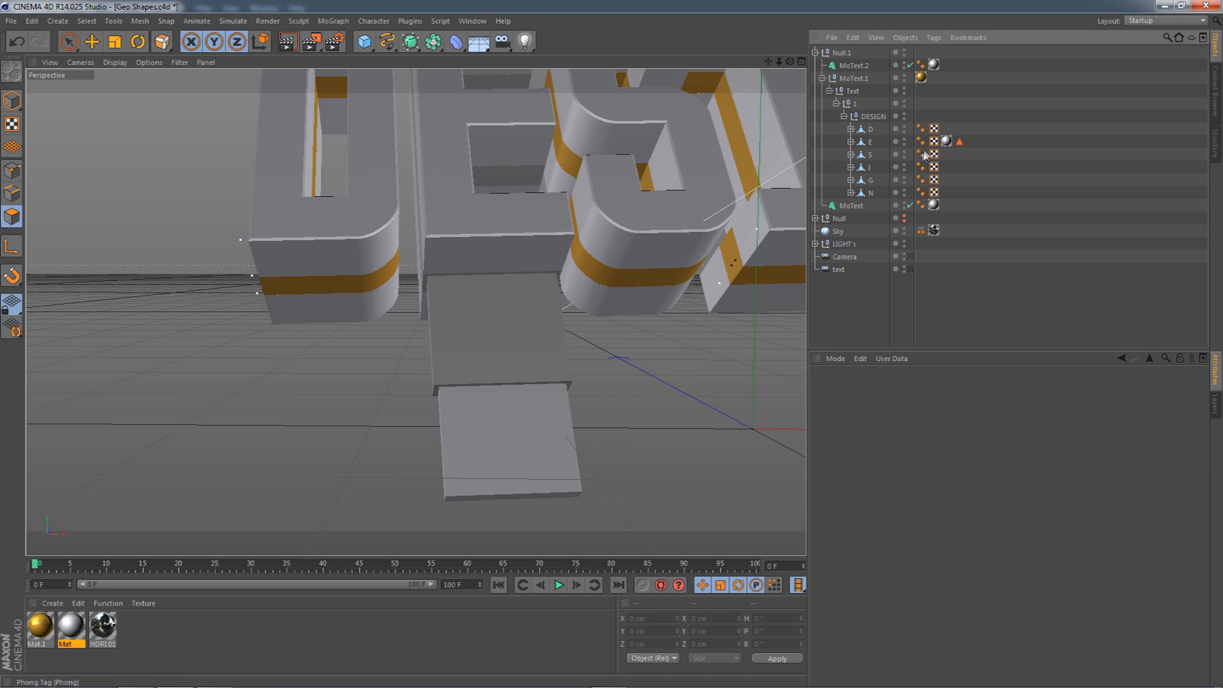
{"action": "double_click", "coordinate": [948, 142]}
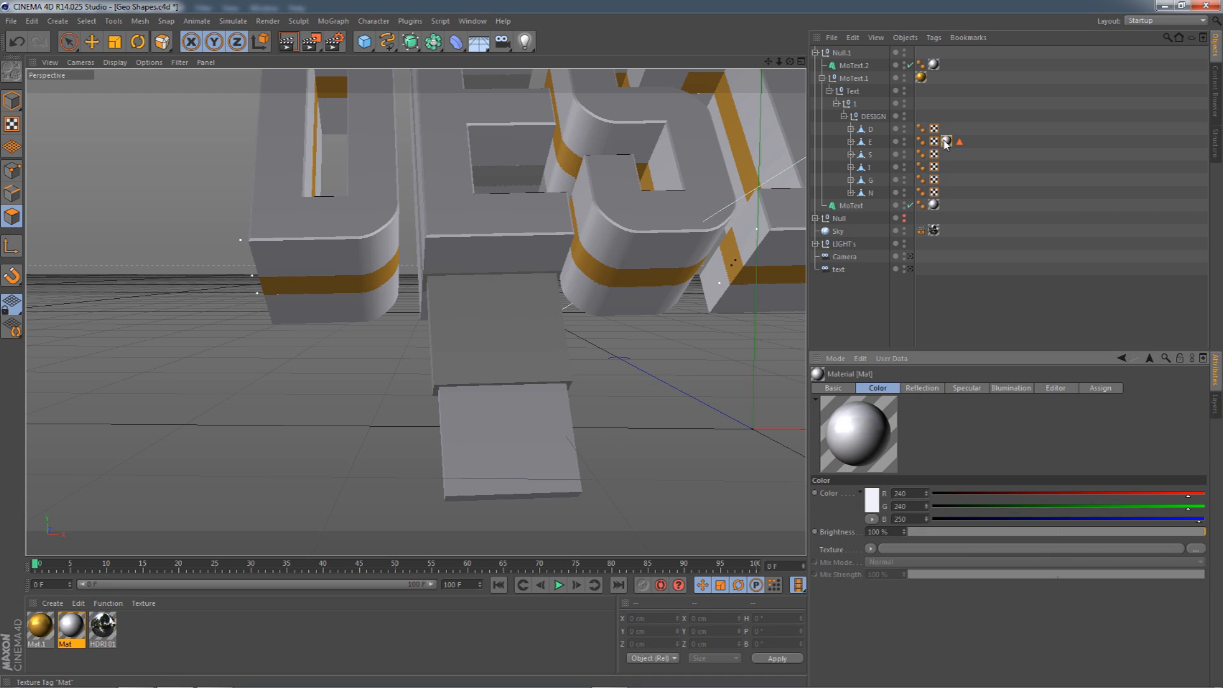
{"action": "left_click_drag", "start_coordinate": [946, 142], "coordinate": [981, 143]}
{"action": "left_click", "coordinate": [934, 142]}
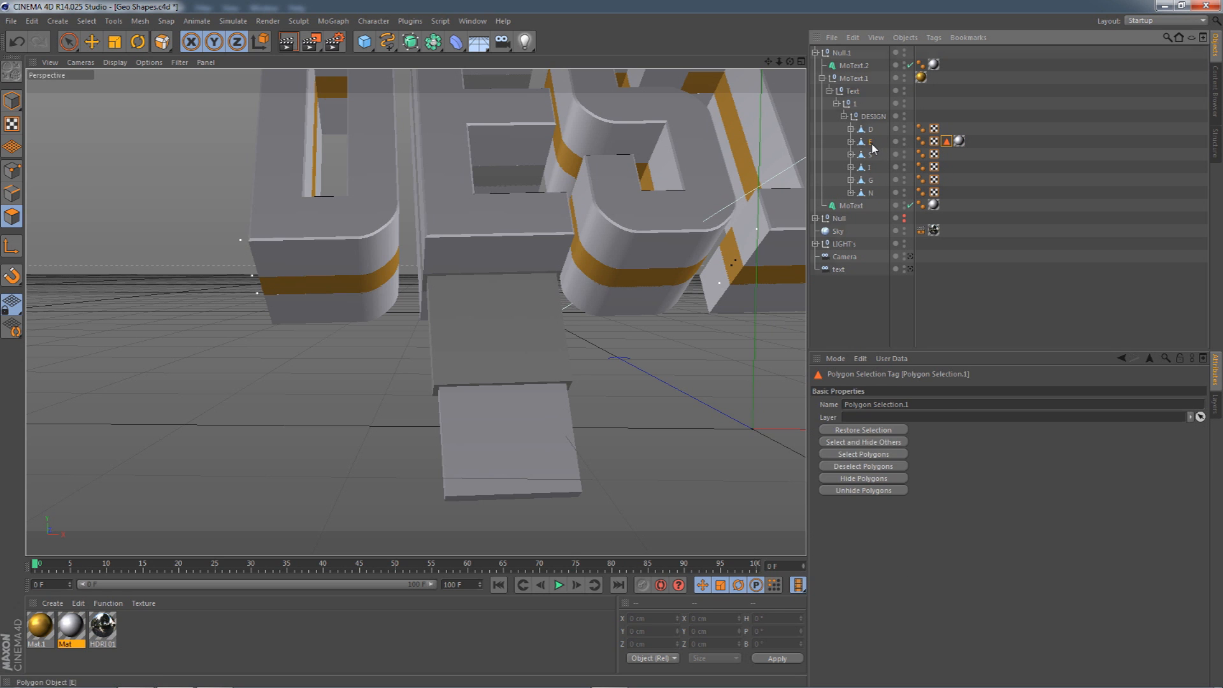
- Delete the white Mat texture tag and its polygon selection tag from the letter E
{"action": "left_click", "coordinate": [857, 144]}
{"action": "left_click", "coordinate": [864, 297]}
{"action": "left_click", "coordinate": [851, 142]}
{"action": "left_click", "coordinate": [889, 167]}
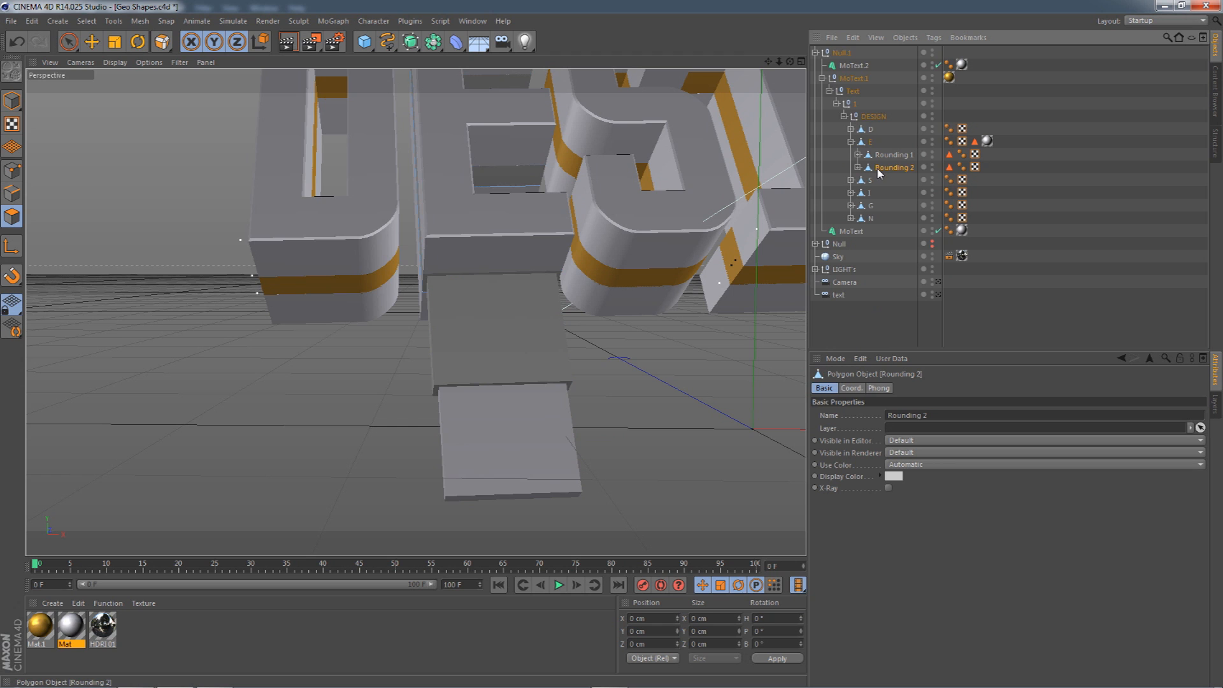
{"action": "left_click", "coordinate": [871, 142]}
{"action": "left_click", "coordinate": [987, 141]}
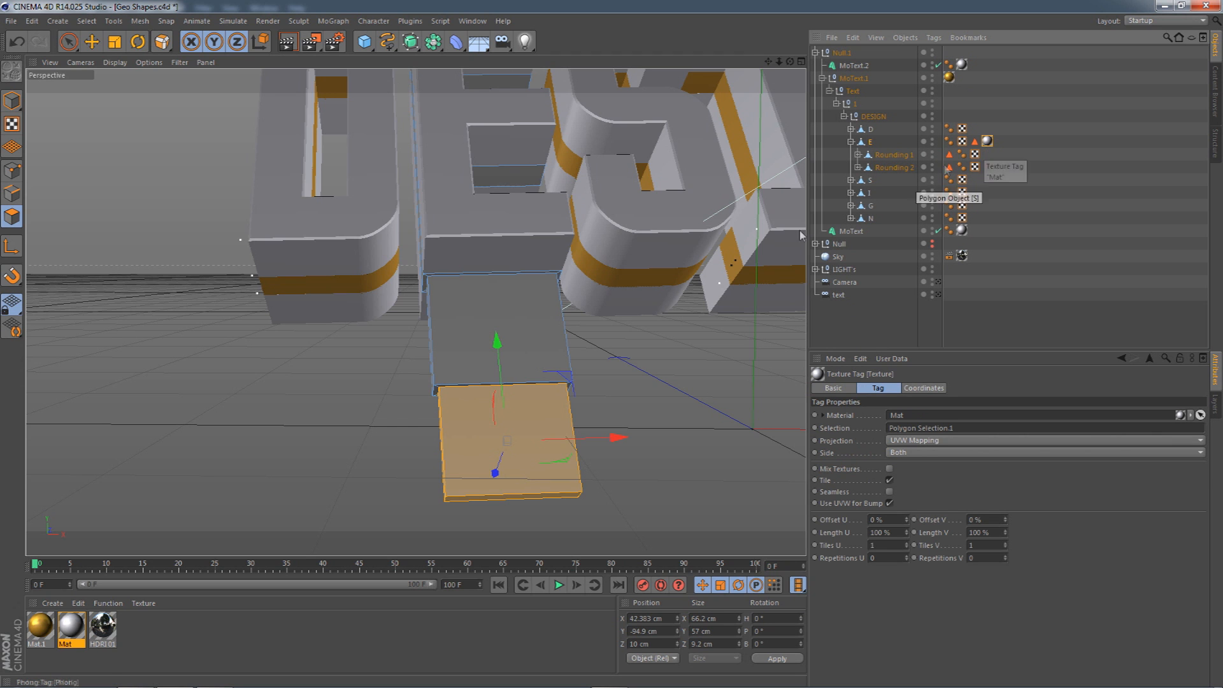
{"action": "left_click", "coordinate": [985, 148]}
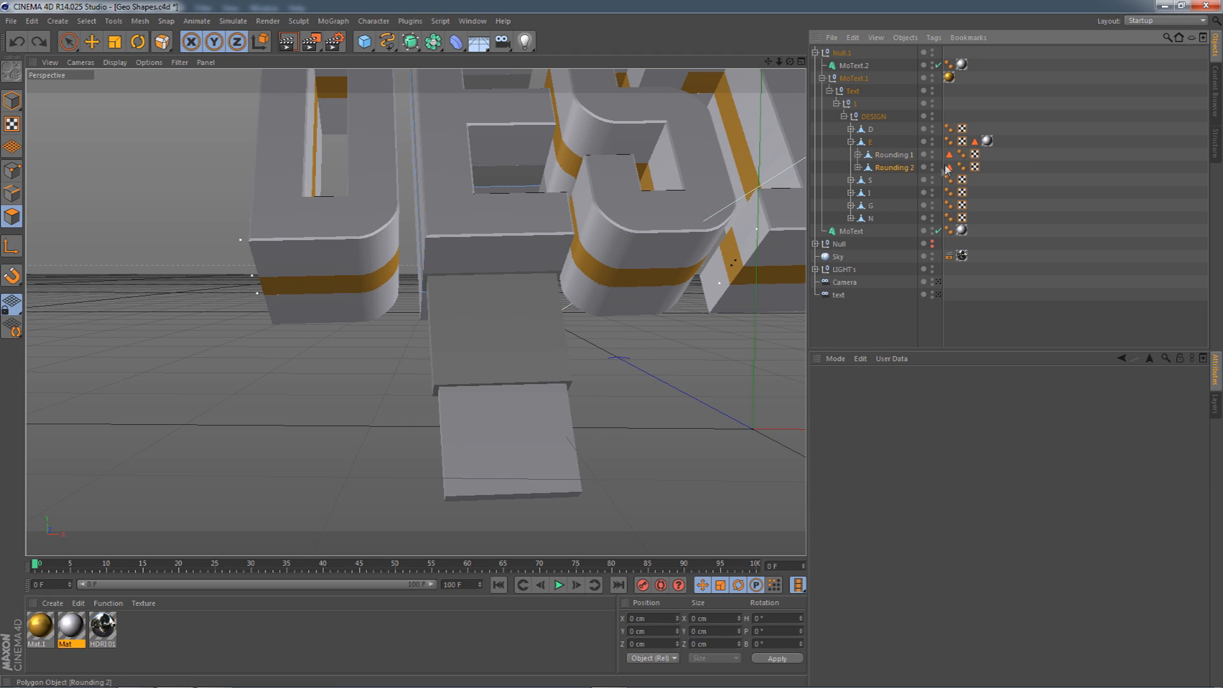
{"action": "double_click", "coordinate": [980, 144]}
{"action": "left_click", "coordinate": [985, 144]}
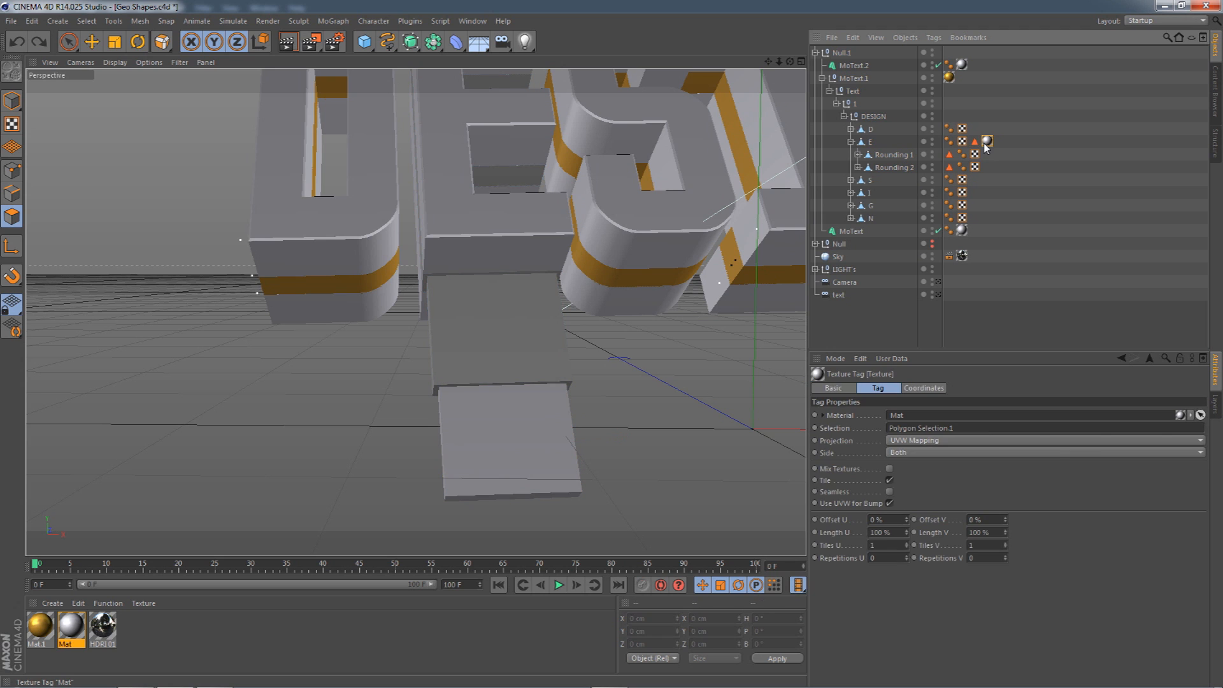
{"action": "left_click", "coordinate": [976, 145]}
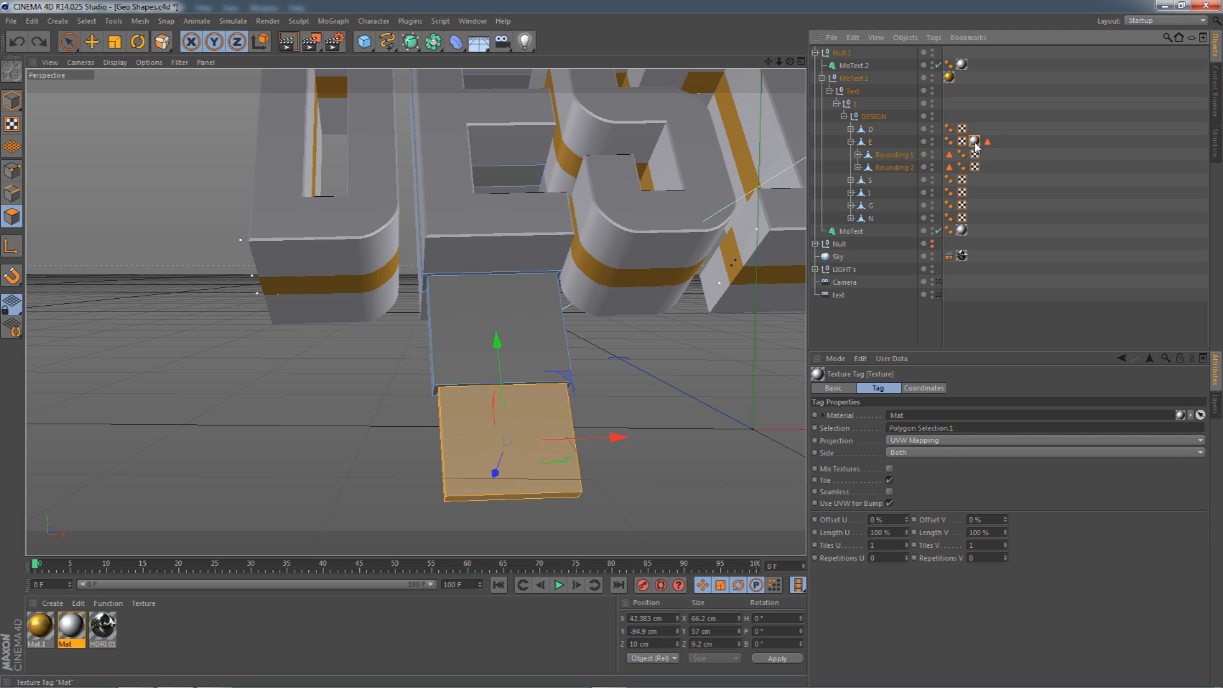
{"action": "key", "text": "Delete"}
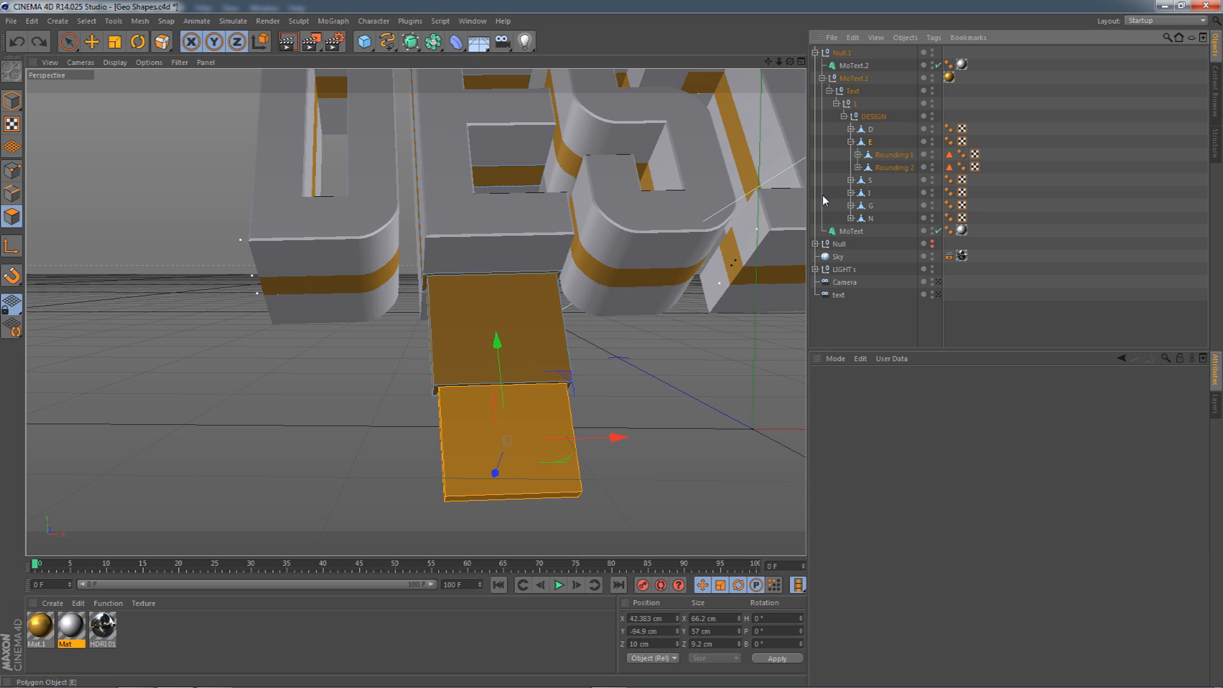
- Select the top side polygon of the gold letter I and inset it slightly with Extrude Inner
{"action": "left_click", "coordinate": [950, 79]}
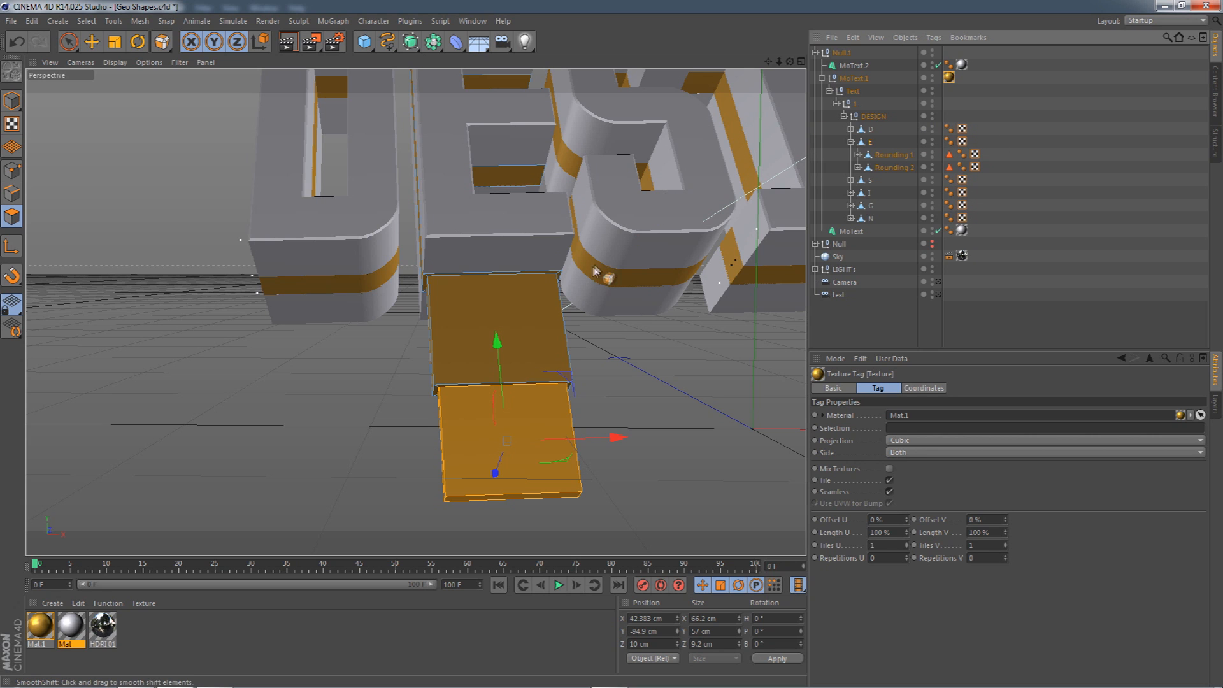
{"action": "left_click_drag", "start_coordinate": [790, 62], "coordinate": [788, 116]}
{"action": "left_click", "coordinate": [857, 320]}
{"action": "left_click", "coordinate": [869, 193]}
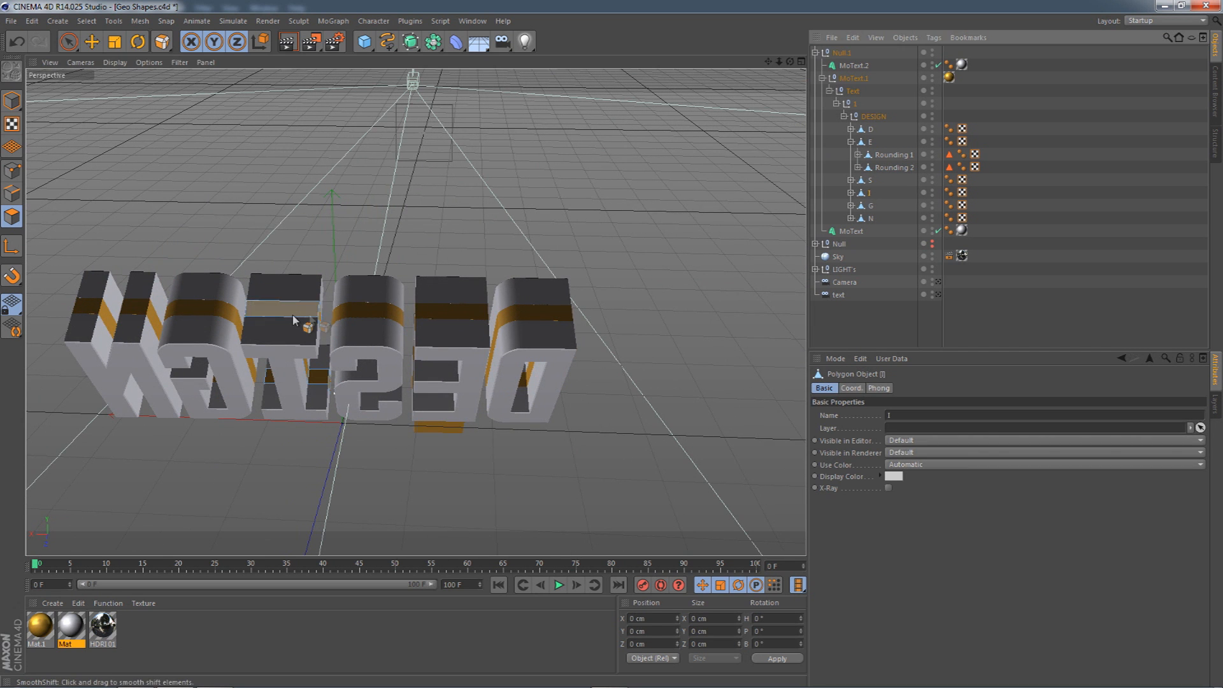
{"action": "right_click", "coordinate": [352, 315]}
{"action": "left_click", "coordinate": [409, 418]}
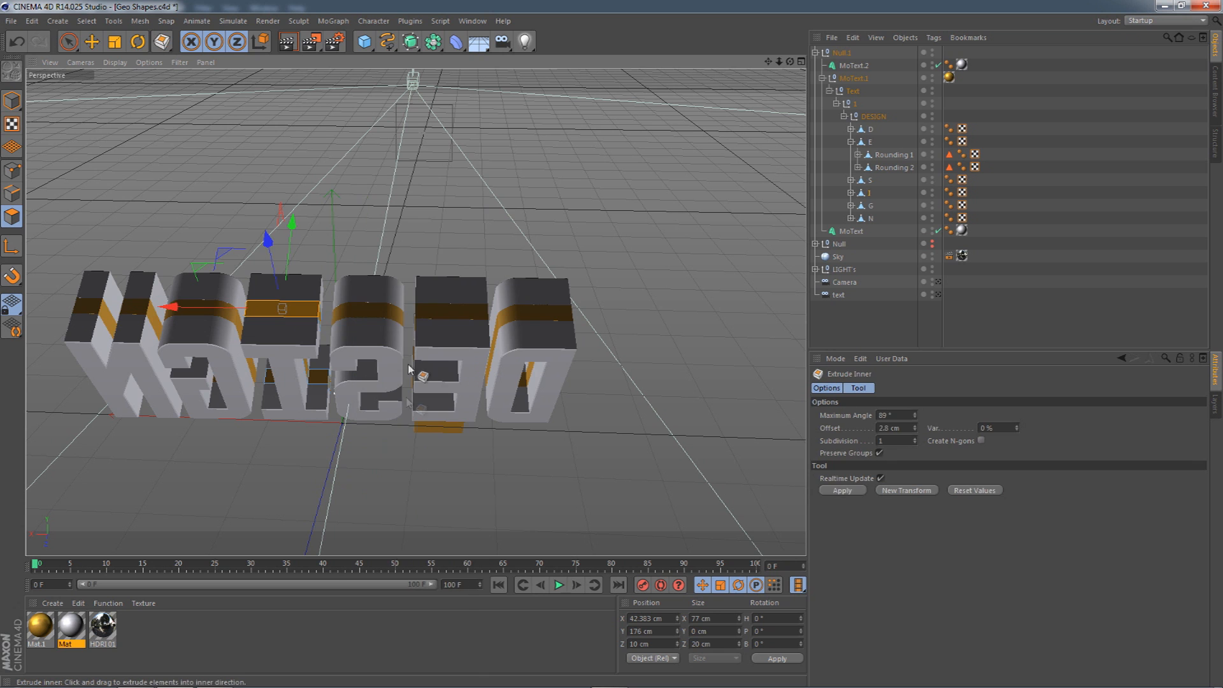
- Smooth Shift the inset top polygon of the letter I upward by about 79.2 cm
{"action": "right_click", "coordinate": [455, 306]}
{"action": "left_click", "coordinate": [484, 440]}
{"action": "left_click_drag", "start_coordinate": [281, 307], "coordinate": [272, 263]}
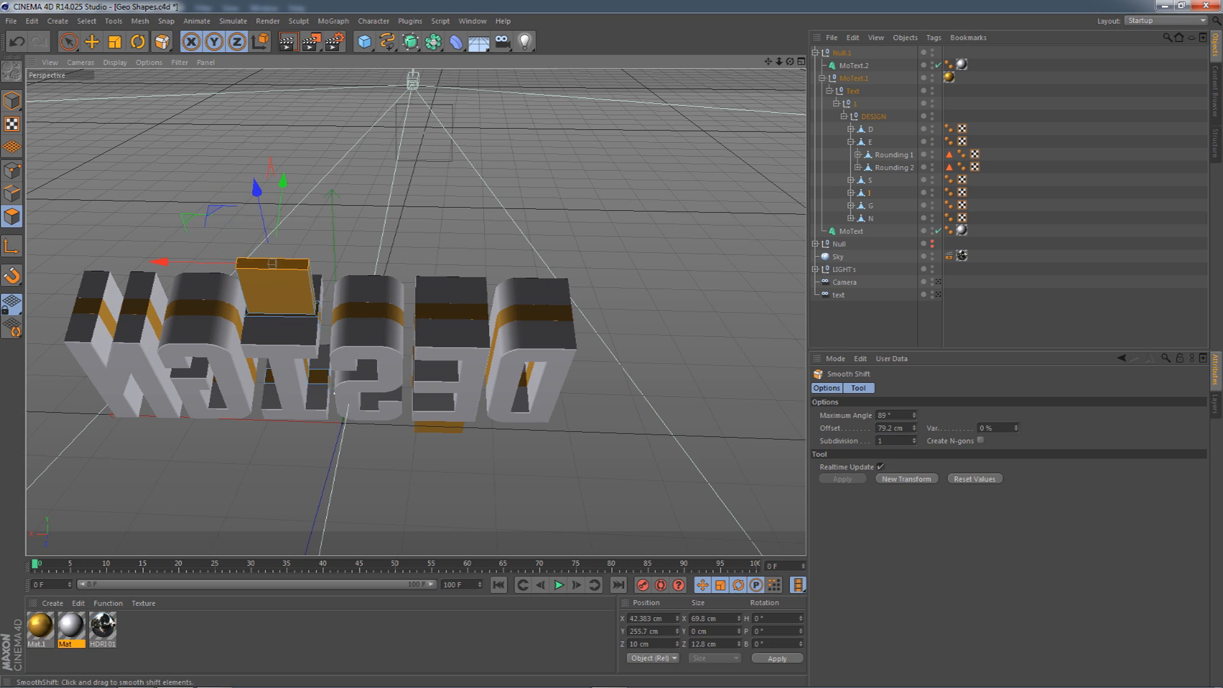
- Select the flat bottom polygon of the gold letter G and inset it by about 7.3 cm with Extrude Inner
{"action": "left_click_drag", "start_coordinate": [790, 62], "coordinate": [767, 294]}
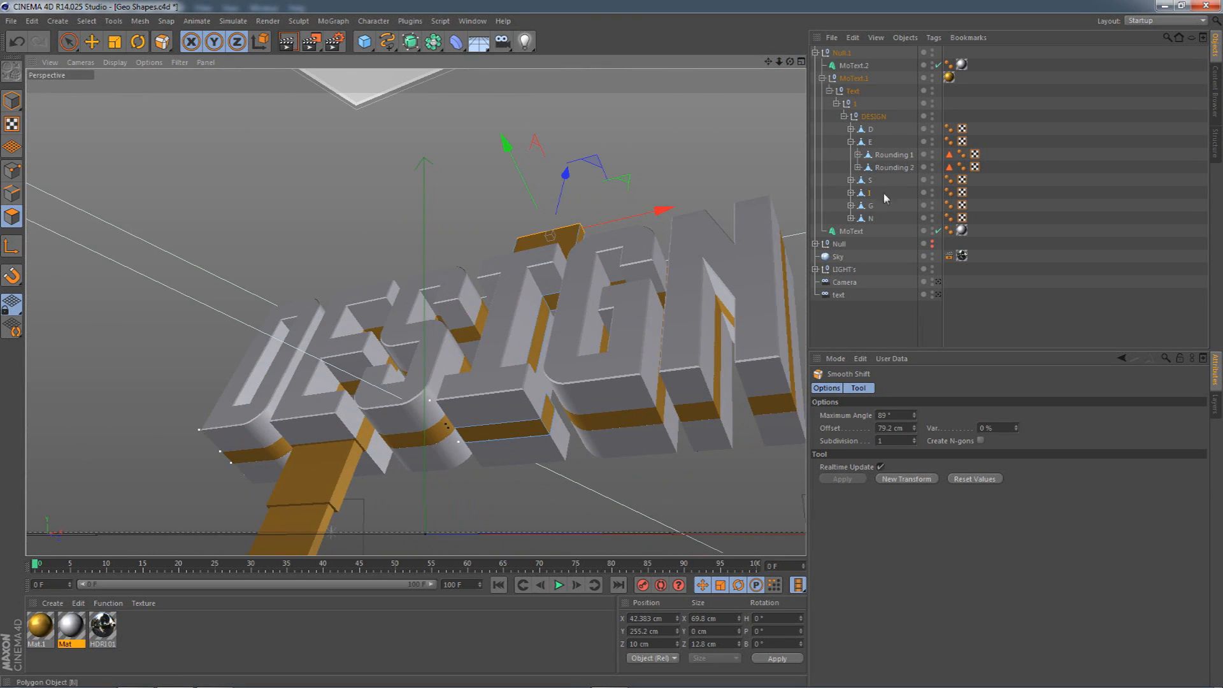
{"action": "left_click", "coordinate": [870, 205]}
{"action": "right_click", "coordinate": [685, 446]}
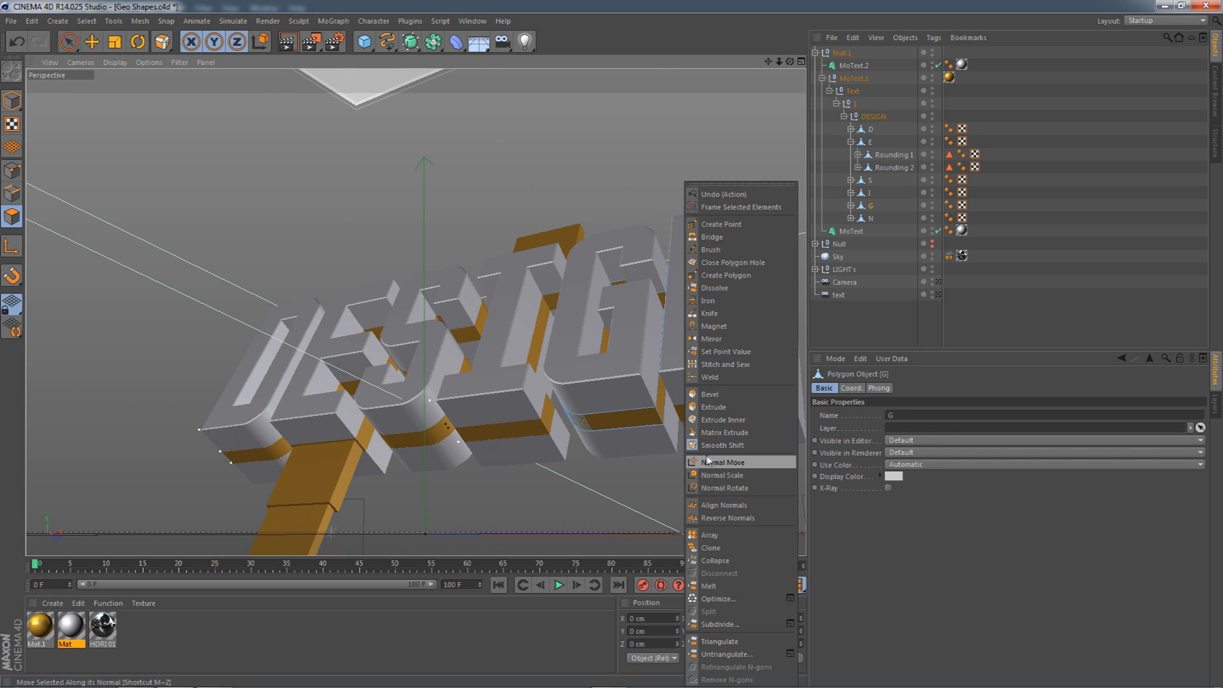
{"action": "left_click", "coordinate": [723, 420]}
{"action": "left_click_drag", "start_coordinate": [707, 460], "coordinate": [667, 440]}
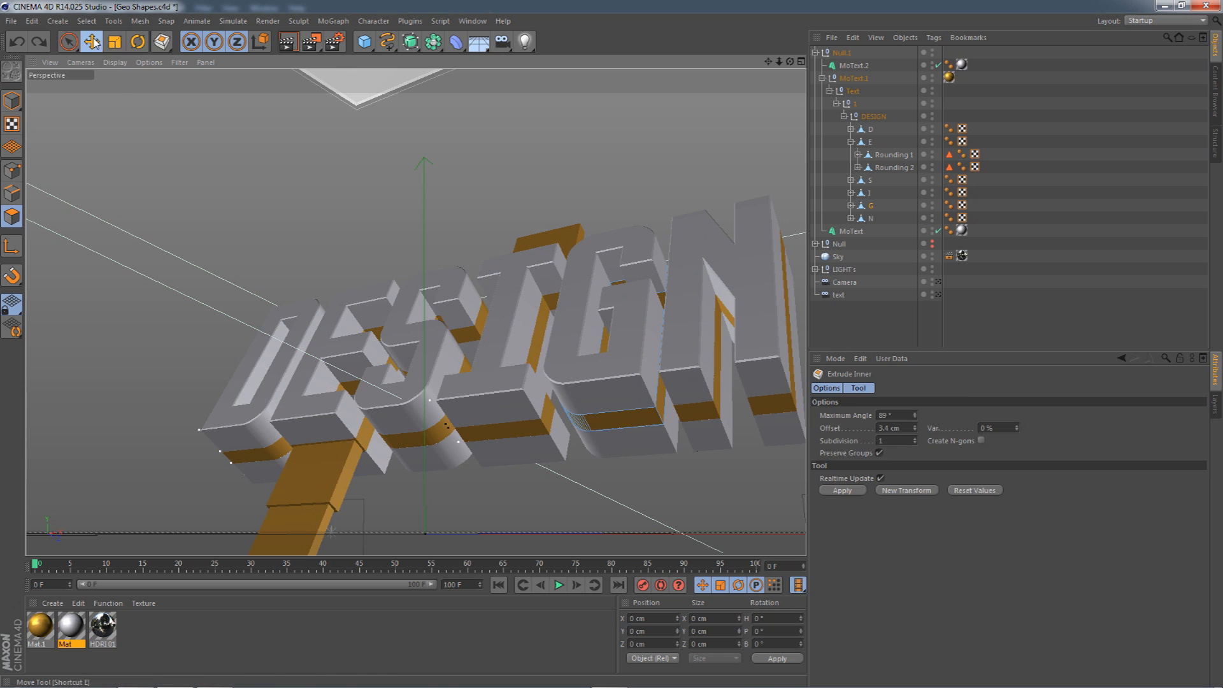
{"action": "key", "text": "e"}
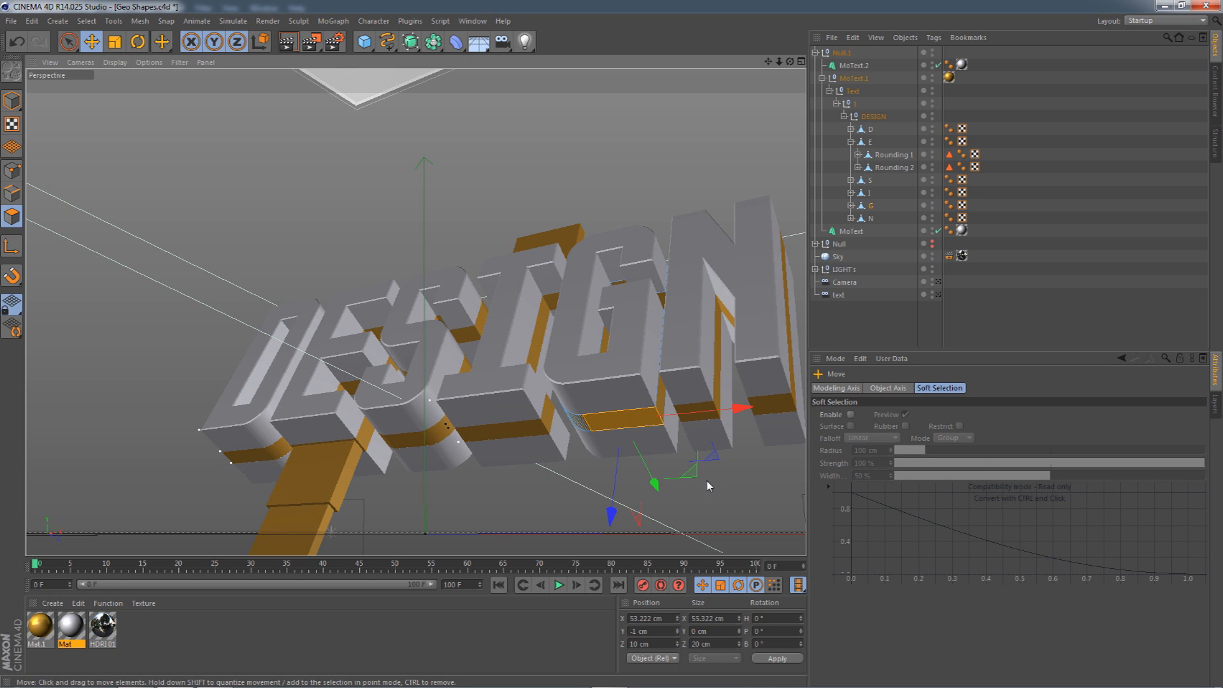
{"action": "right_click", "coordinate": [707, 486]}
{"action": "left_click", "coordinate": [747, 427]}
{"action": "left_click_drag", "start_coordinate": [747, 426], "coordinate": [733, 421]}
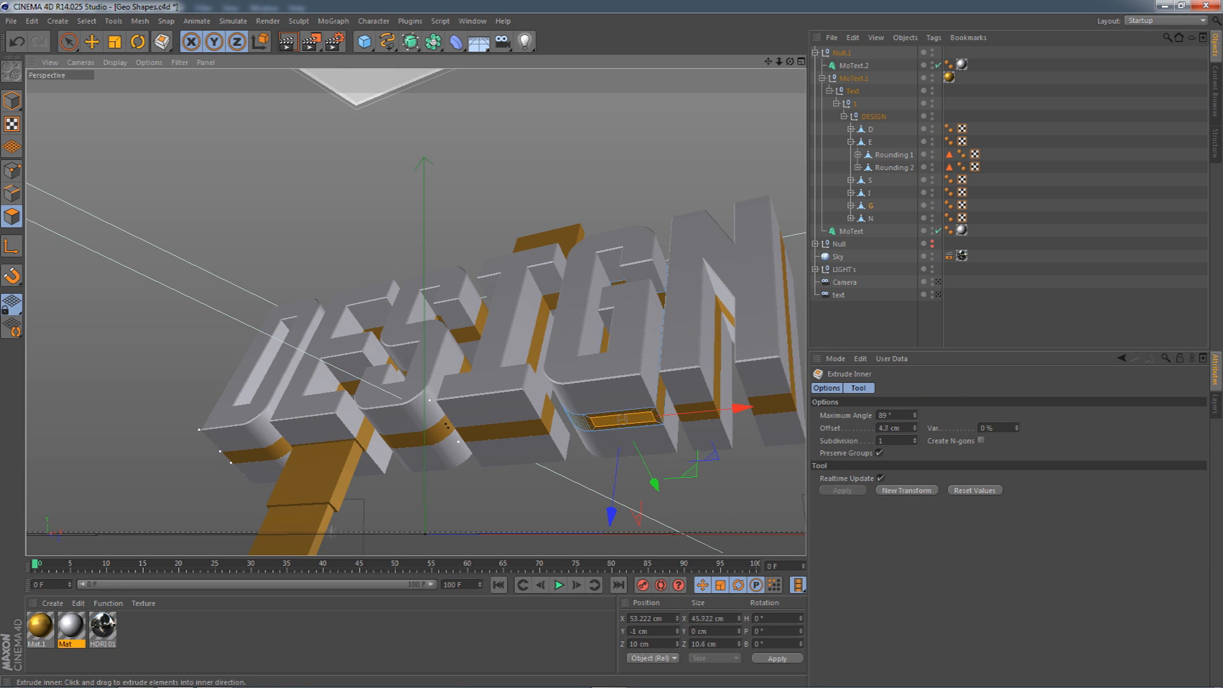
- Smooth Shift the inset bottom polygon of the letter G outward by about 30.1 cm
{"action": "right_click", "coordinate": [745, 504]}
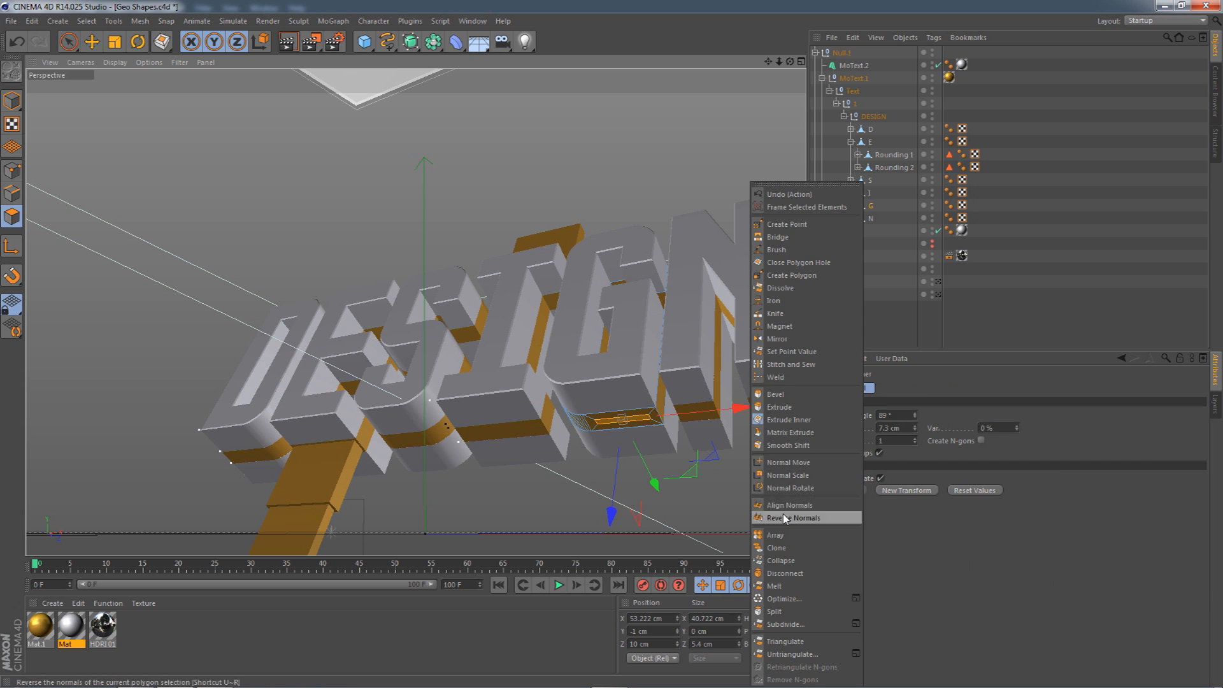
{"action": "left_click", "coordinate": [784, 456]}
{"action": "left_click_drag", "start_coordinate": [731, 500], "coordinate": [789, 500]}
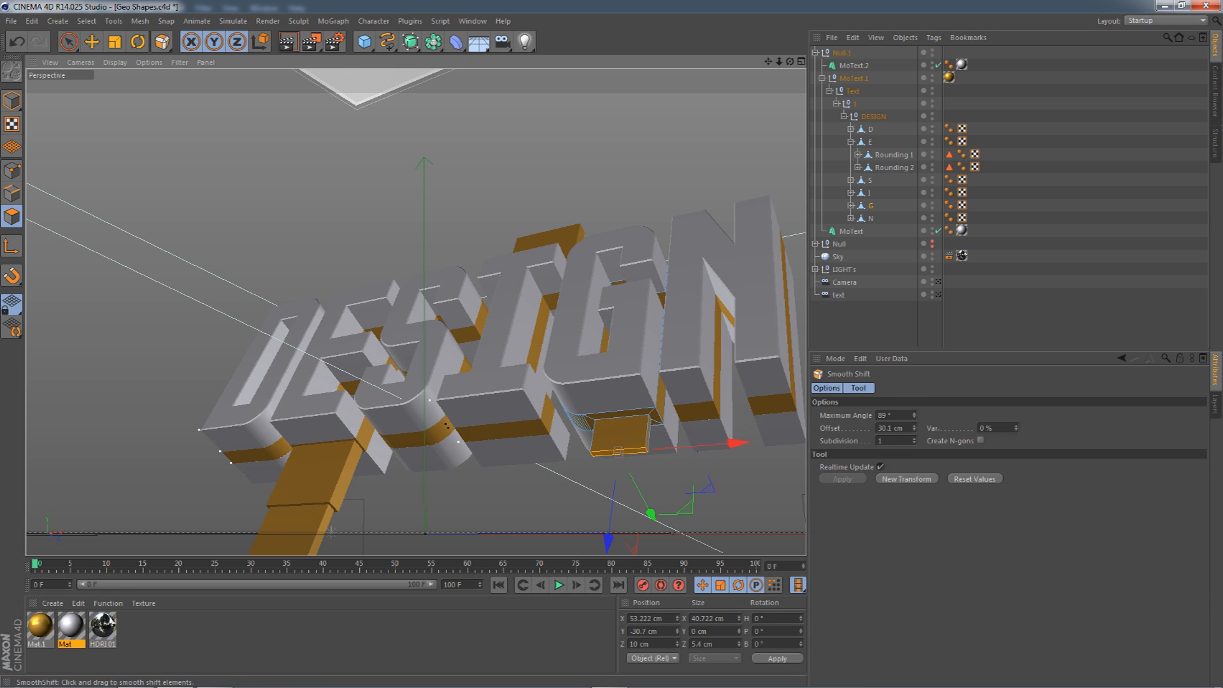
- Inset the outer side polygon of the gold letter N by about 7.8 cm and Smooth Shift it outward
{"action": "left_click", "coordinate": [871, 218]}
{"action": "left_click_drag", "start_coordinate": [751, 233], "coordinate": [715, 235], "text": "alt"}
{"action": "right_click", "coordinate": [727, 347]}
{"action": "left_click", "coordinate": [784, 419]}
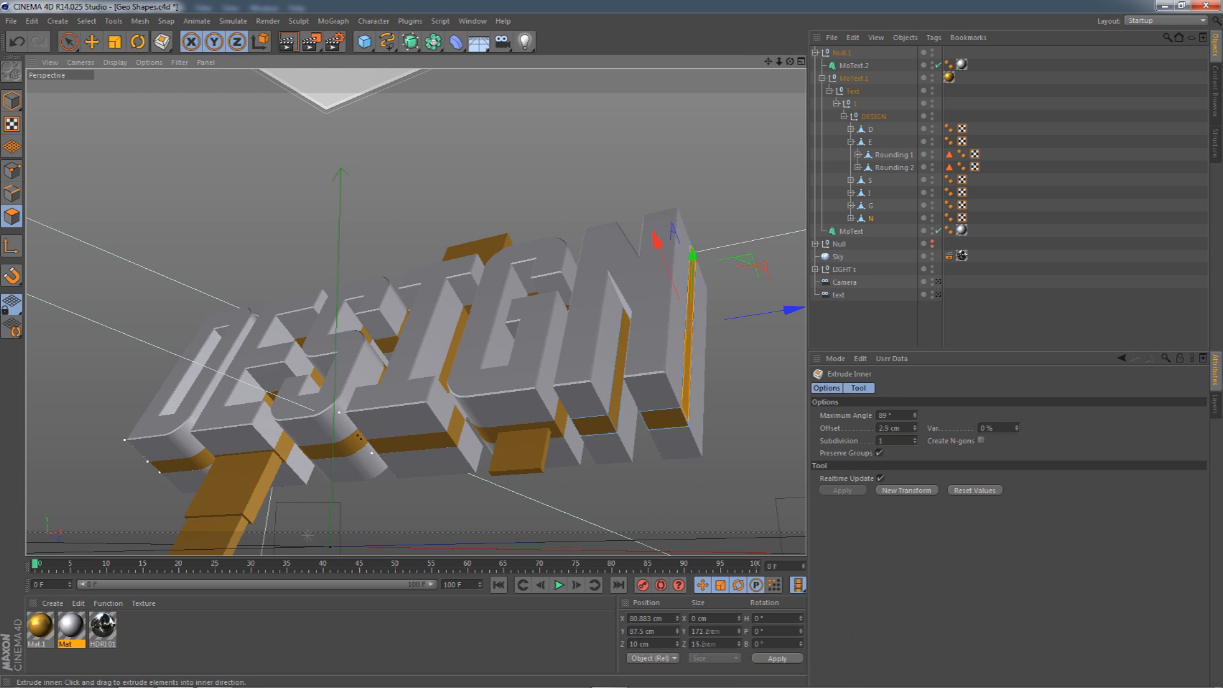
{"action": "right_click", "coordinate": [768, 408]}
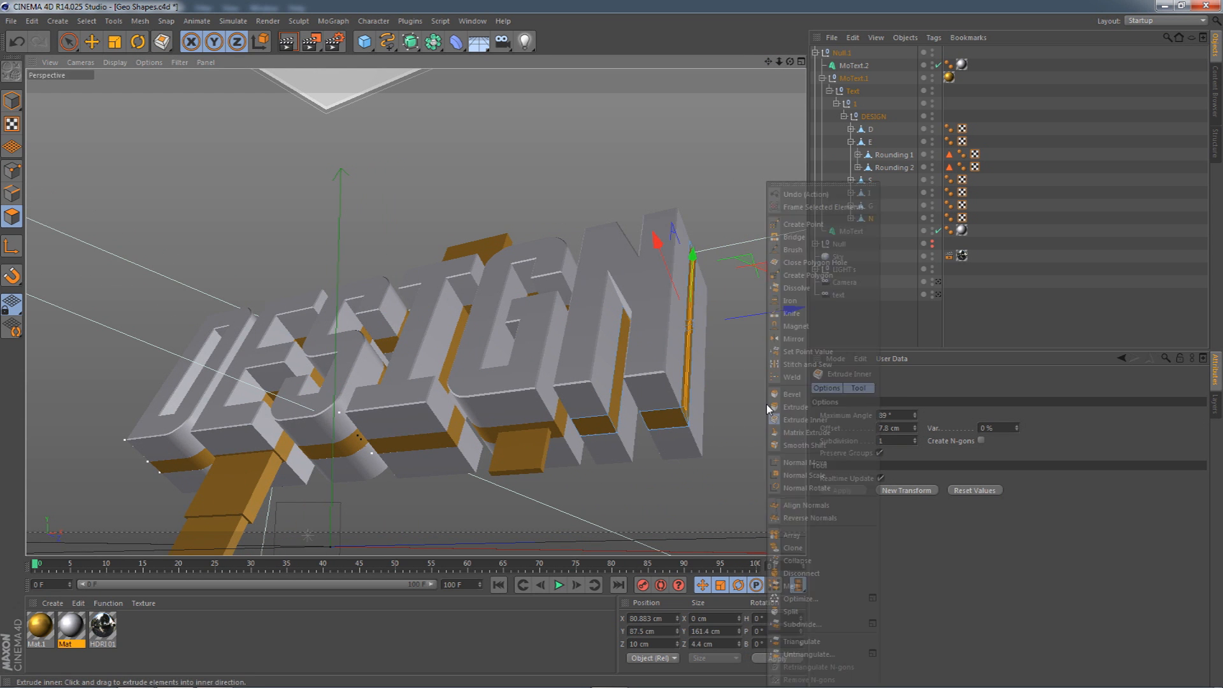
{"action": "left_click", "coordinate": [786, 444]}
{"action": "left_click_drag", "start_coordinate": [624, 493], "coordinate": [656, 493]}
- Inset the end polygon of the letter N's side slab by about 1.5 cm and Smooth Shift it outward by about 28.7 cm
{"action": "right_click", "coordinate": [621, 486]}
{"action": "left_click", "coordinate": [666, 411]}
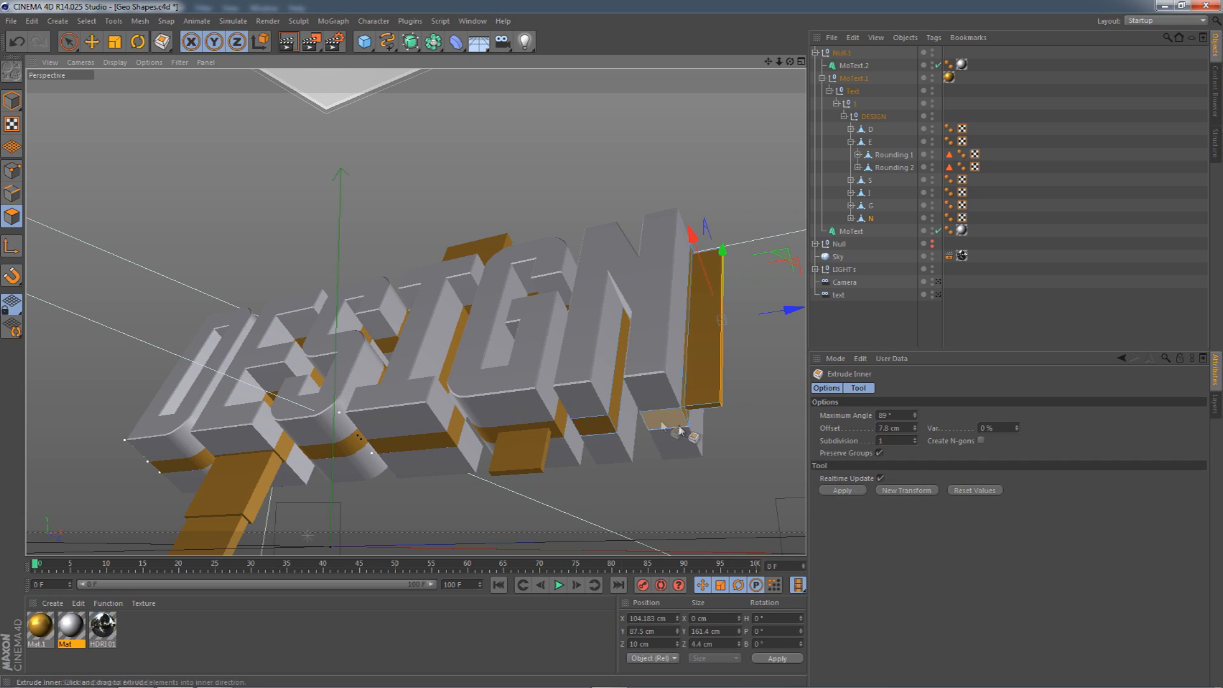
{"action": "right_click", "coordinate": [747, 443]}
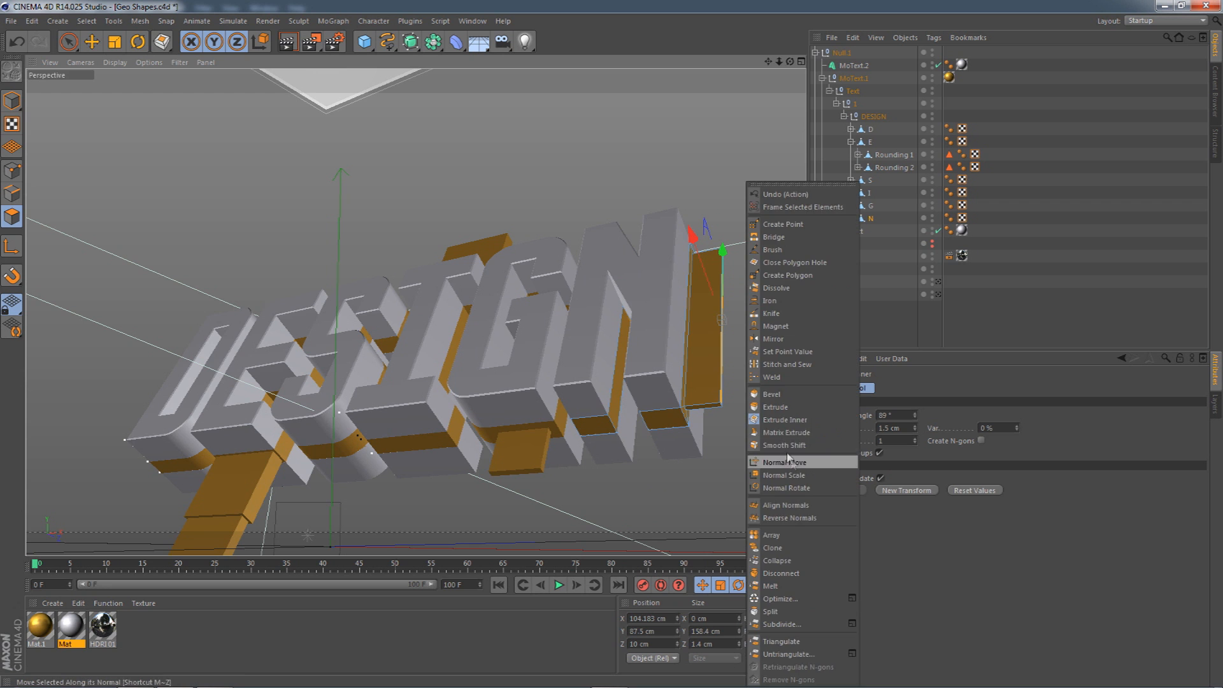
{"action": "left_click", "coordinate": [780, 475]}
{"action": "left_click_drag", "start_coordinate": [781, 475], "coordinate": [876, 475]}
{"action": "left_click_drag", "start_coordinate": [732, 478], "coordinate": [695, 478]}
- Inset the outer side polygon of the gold letter D with Extrude Inner and Smooth Shift it outward by about 64 cm
{"action": "left_click_drag", "start_coordinate": [779, 63], "coordinate": [790, 65]}
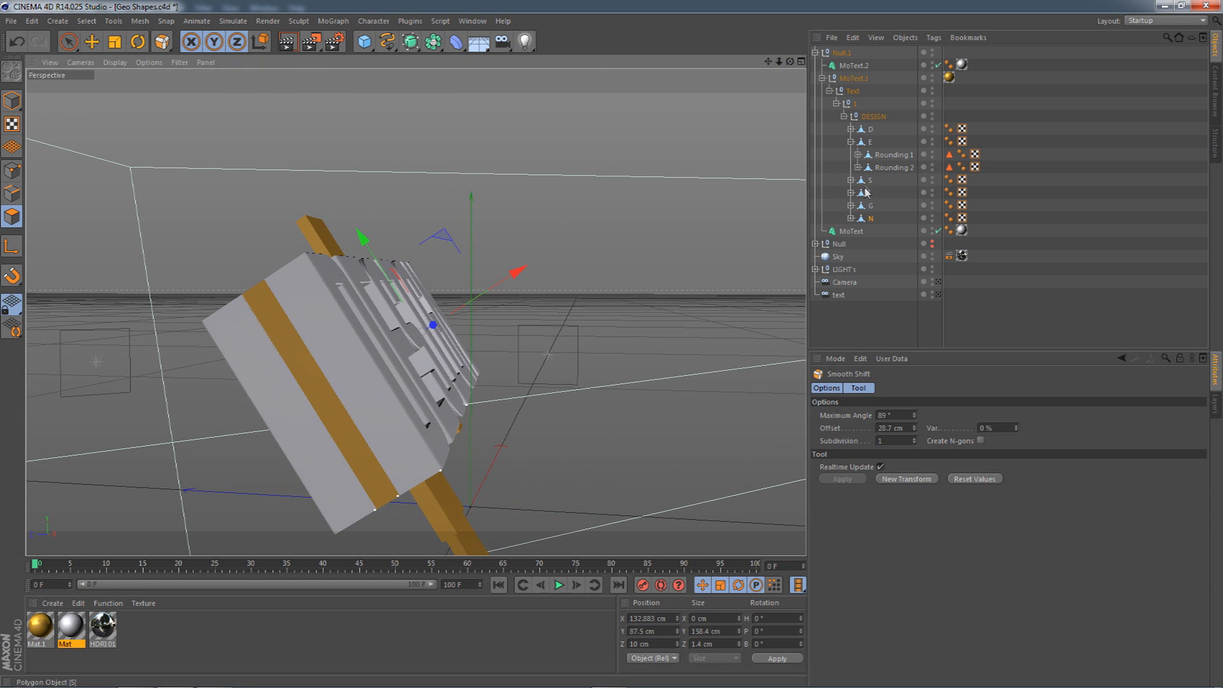
{"action": "left_click", "coordinate": [870, 128]}
{"action": "right_click", "coordinate": [536, 185]}
{"action": "left_click", "coordinate": [566, 420]}
{"action": "left_click_drag", "start_coordinate": [595, 410], "coordinate": [612, 410]}
{"action": "right_click", "coordinate": [589, 185]}
{"action": "left_click", "coordinate": [617, 445]}
{"action": "left_click_drag", "start_coordinate": [458, 426], "coordinate": [333, 437]}
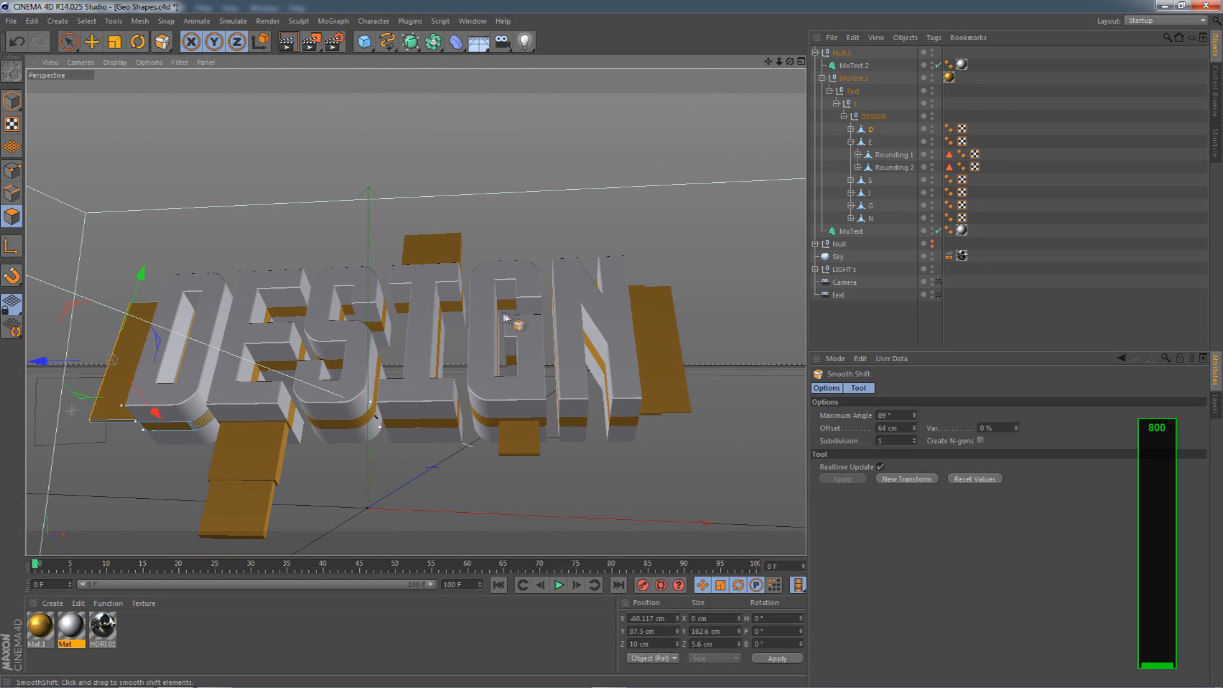
- Collapse the gold MoText.1 hierarchy and make the white MoText.2 layer editable
{"action": "left_click", "coordinate": [816, 53]}
{"action": "left_click", "coordinate": [815, 53]}
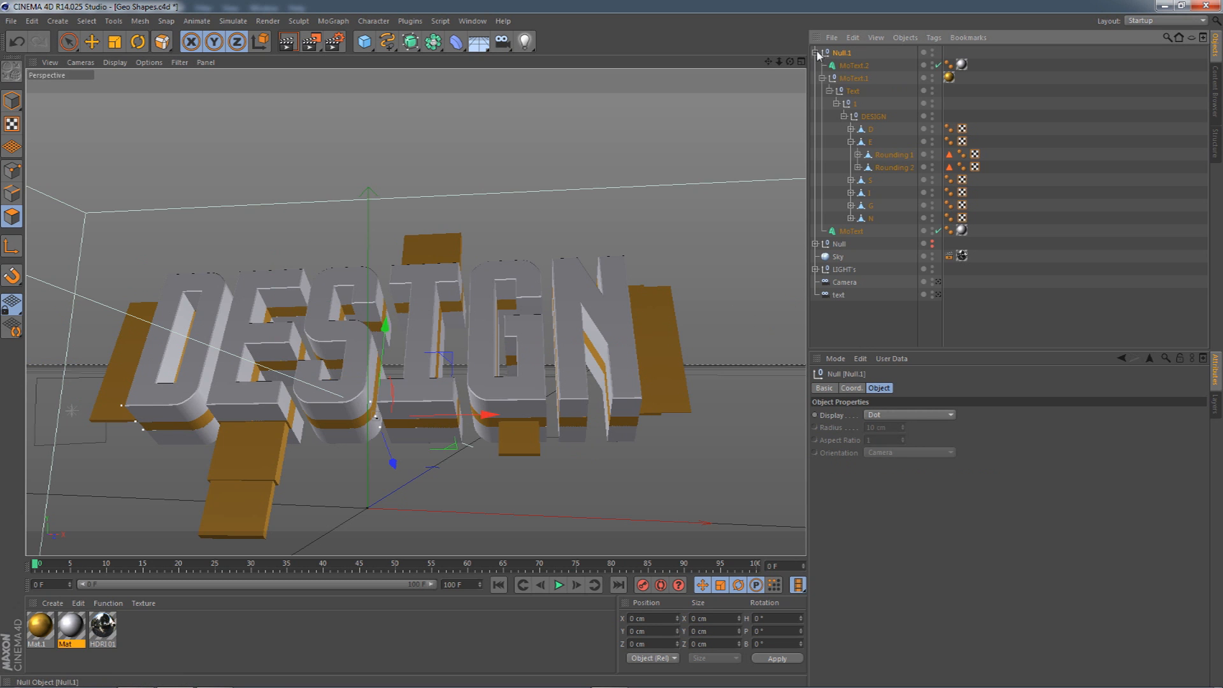
{"action": "left_click", "coordinate": [822, 78]}
{"action": "left_click", "coordinate": [845, 66]}
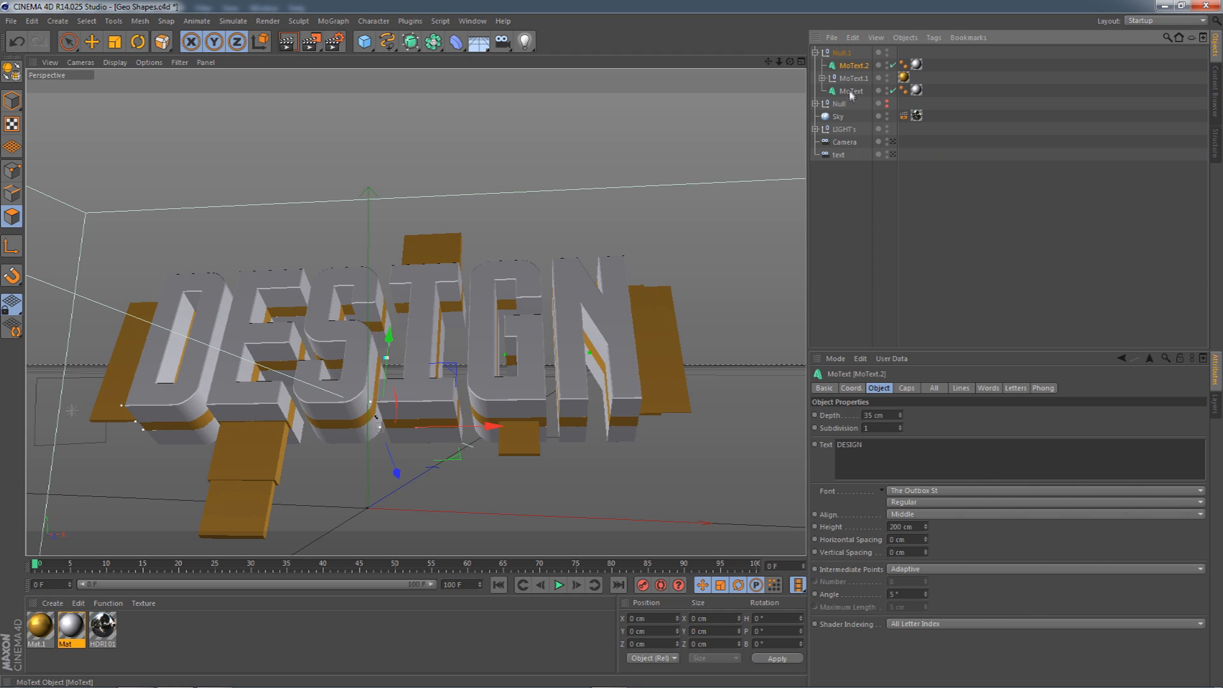
{"action": "left_click", "coordinate": [851, 91]}
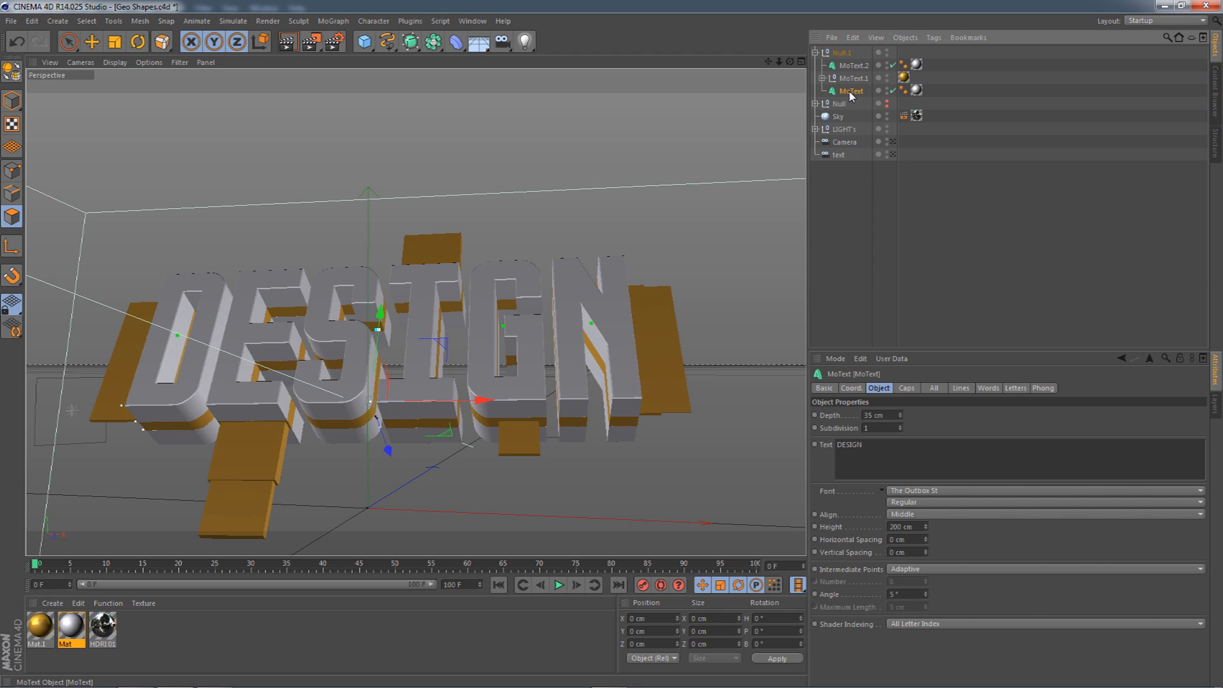
{"action": "left_click", "coordinate": [97, 43]}
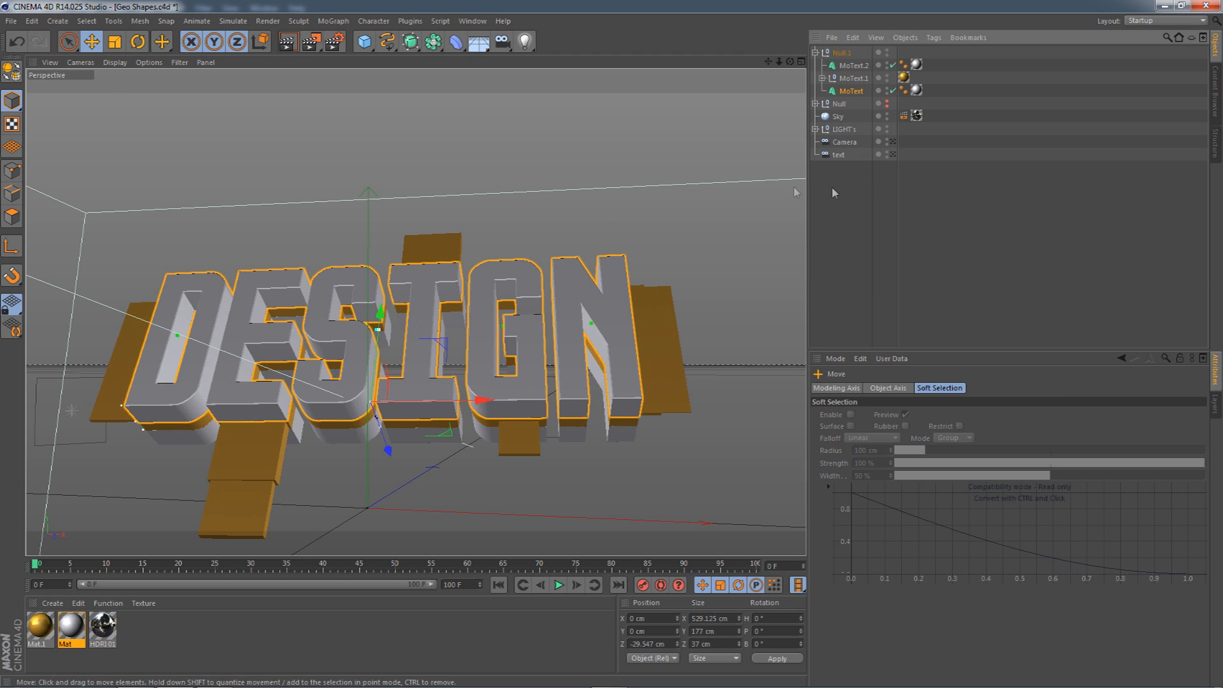
{"action": "left_click", "coordinate": [853, 66]}
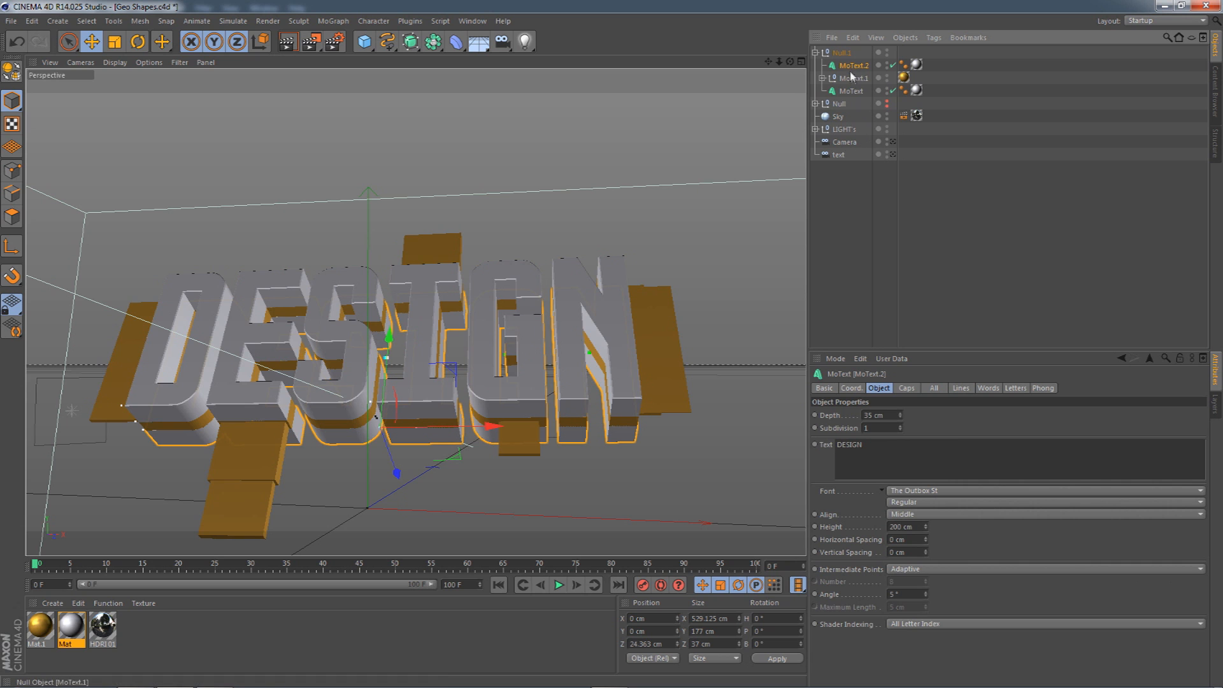
{"action": "key", "text": "c"}
- Expand the MoText.2 hierarchy and convert its letters D through N into editable polygon objects
{"action": "left_click", "coordinate": [823, 66]}
{"action": "left_click", "coordinate": [829, 79]}
{"action": "left_click", "coordinate": [836, 91]}
{"action": "left_click", "coordinate": [844, 104]}
{"action": "left_click", "coordinate": [870, 117]}
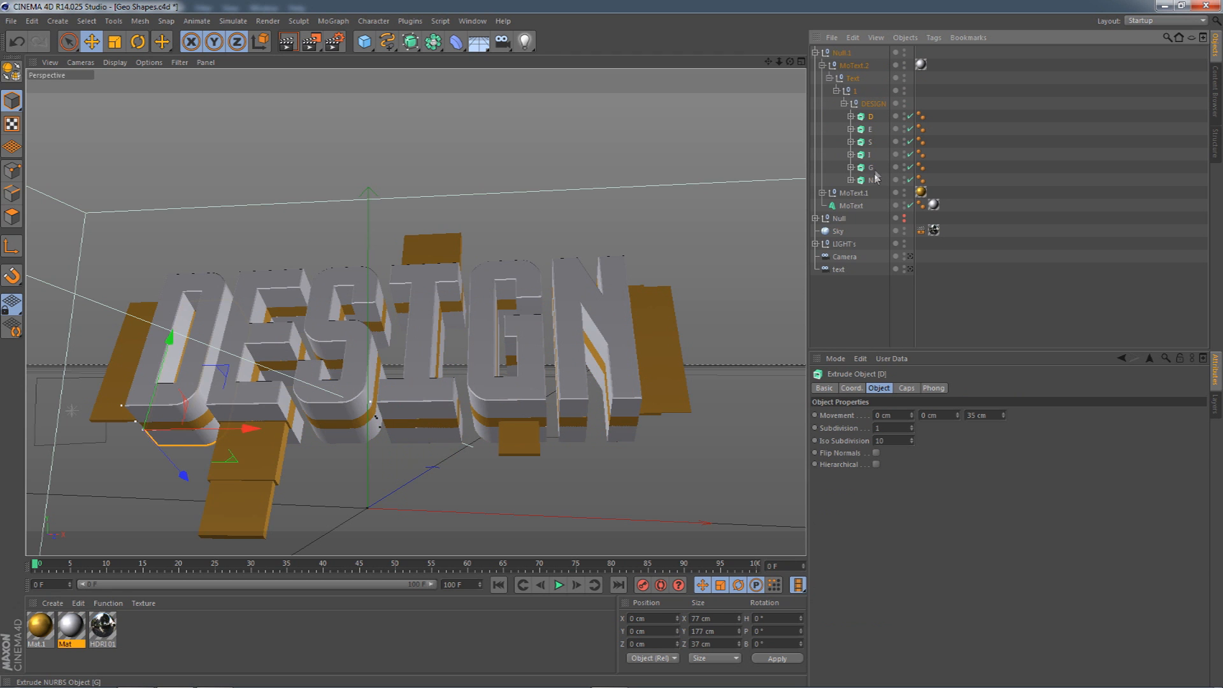
{"action": "left_click", "coordinate": [870, 181], "text": "shift"}
{"action": "key", "text": "c"}
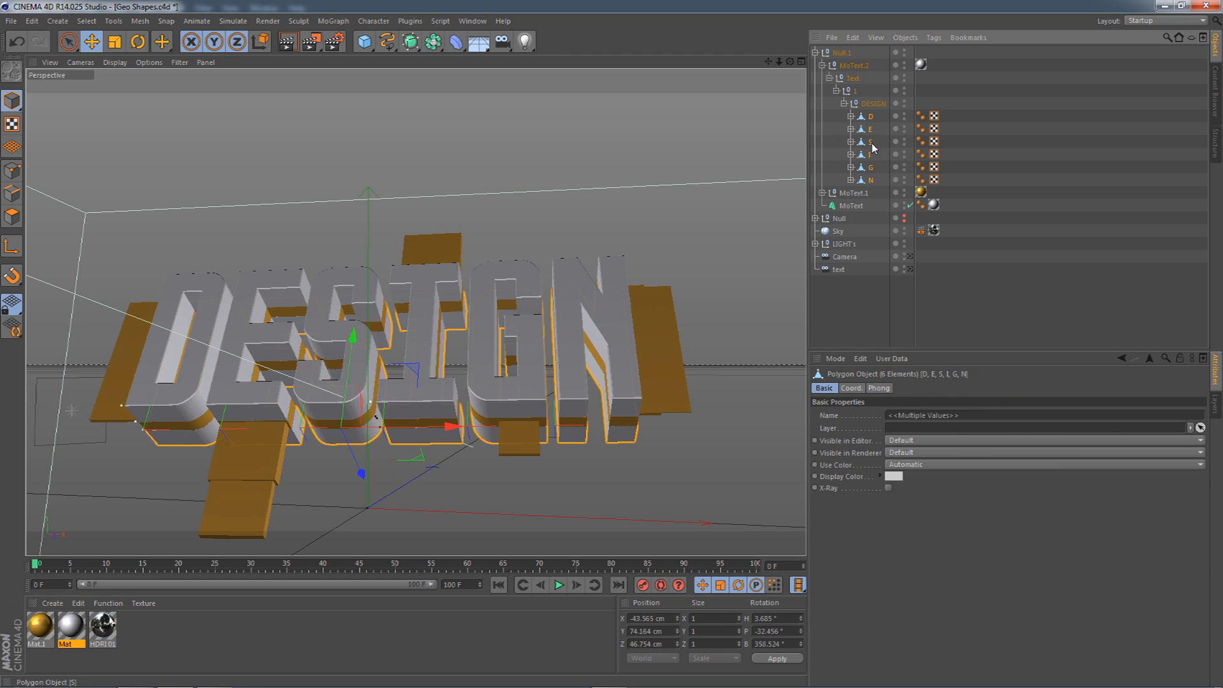
- Inset the bottom polygon of the letter I in MoText.2 and Smooth Shift it outward by about 8.7 cm
{"action": "left_click", "coordinate": [439, 437]}
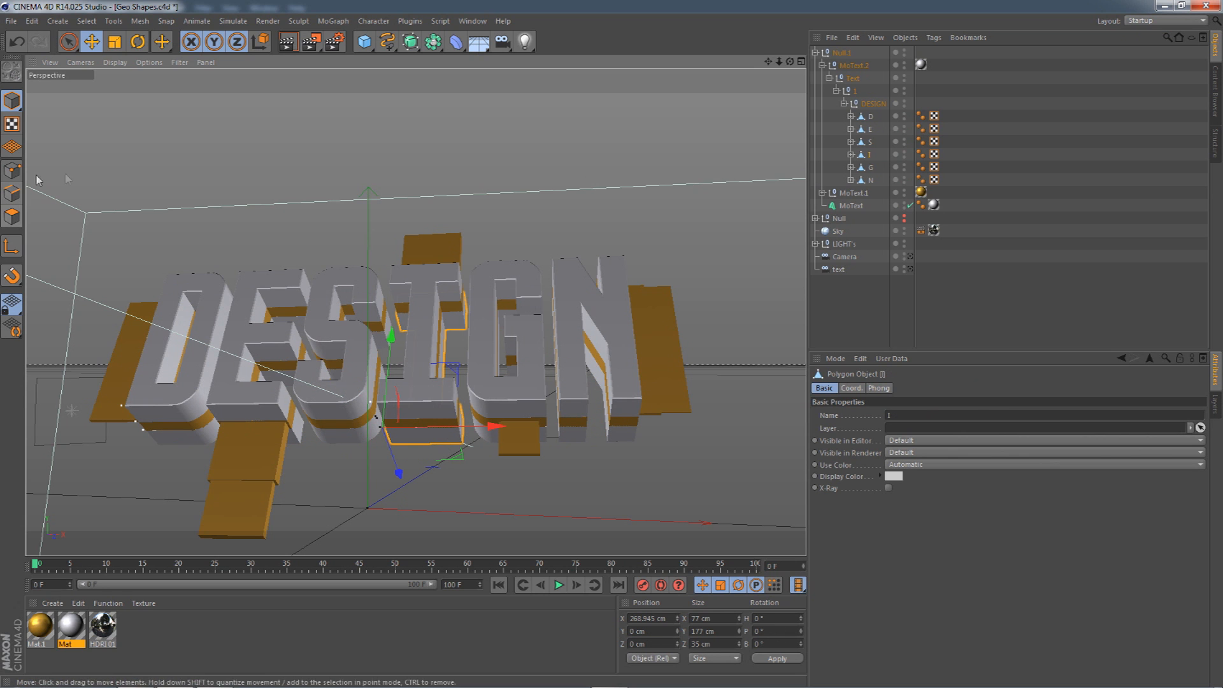
{"action": "left_click", "coordinate": [11, 216]}
{"action": "left_click", "coordinate": [436, 430]}
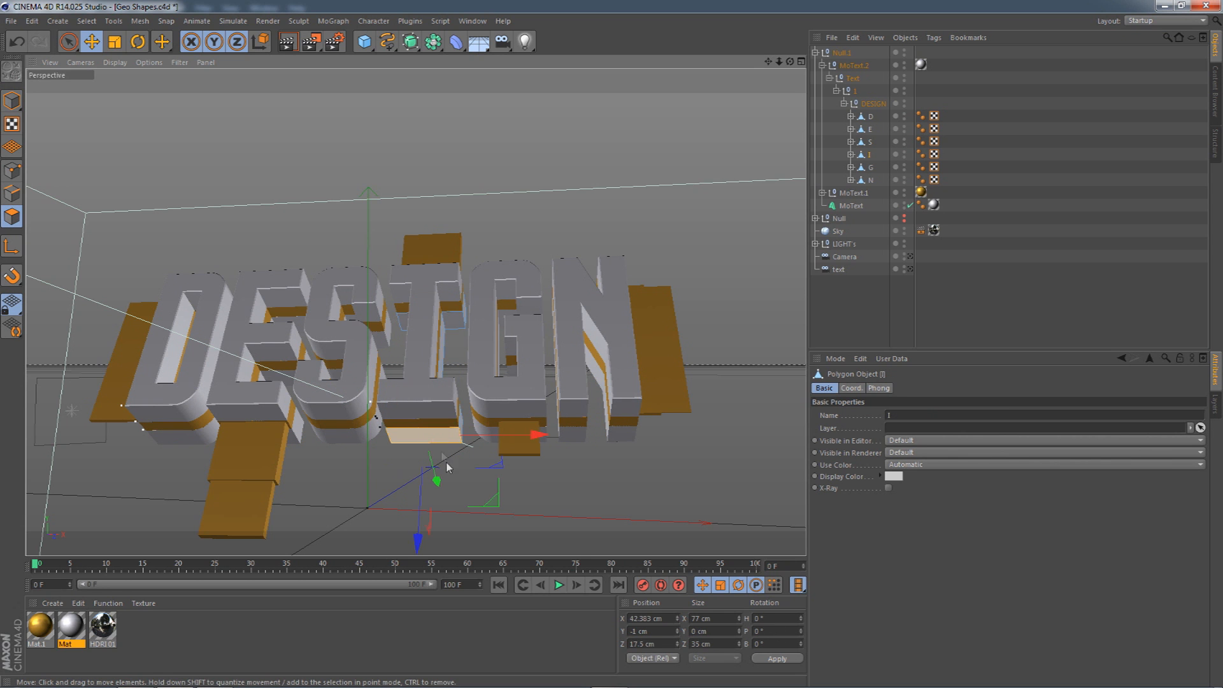
{"action": "right_click", "coordinate": [569, 446]}
{"action": "left_click", "coordinate": [607, 419]}
{"action": "left_click_drag", "start_coordinate": [621, 436], "coordinate": [661, 446]}
{"action": "right_click", "coordinate": [635, 446]}
{"action": "left_click", "coordinate": [641, 446]}
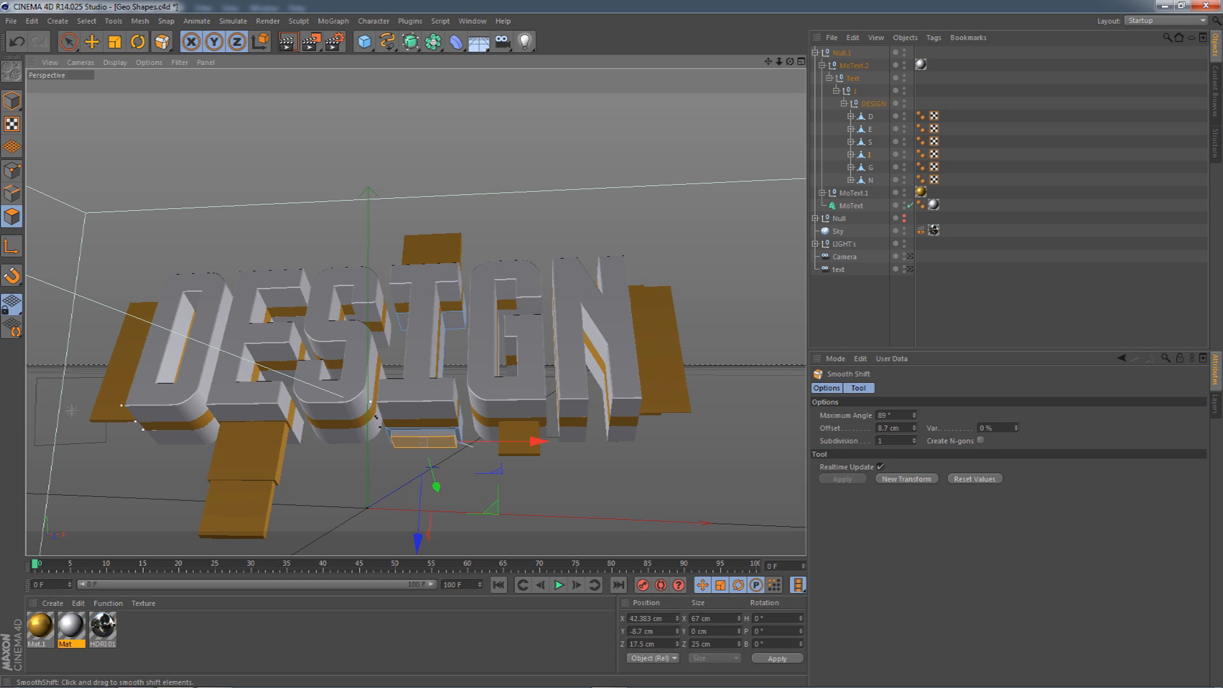
- Inset the top polygon of the letter D in MoText.2 and Smooth Shift it upward by about 11.5 cm
{"action": "left_click_drag", "start_coordinate": [790, 62], "coordinate": [968, 115]}
{"action": "left_click", "coordinate": [451, 355]}
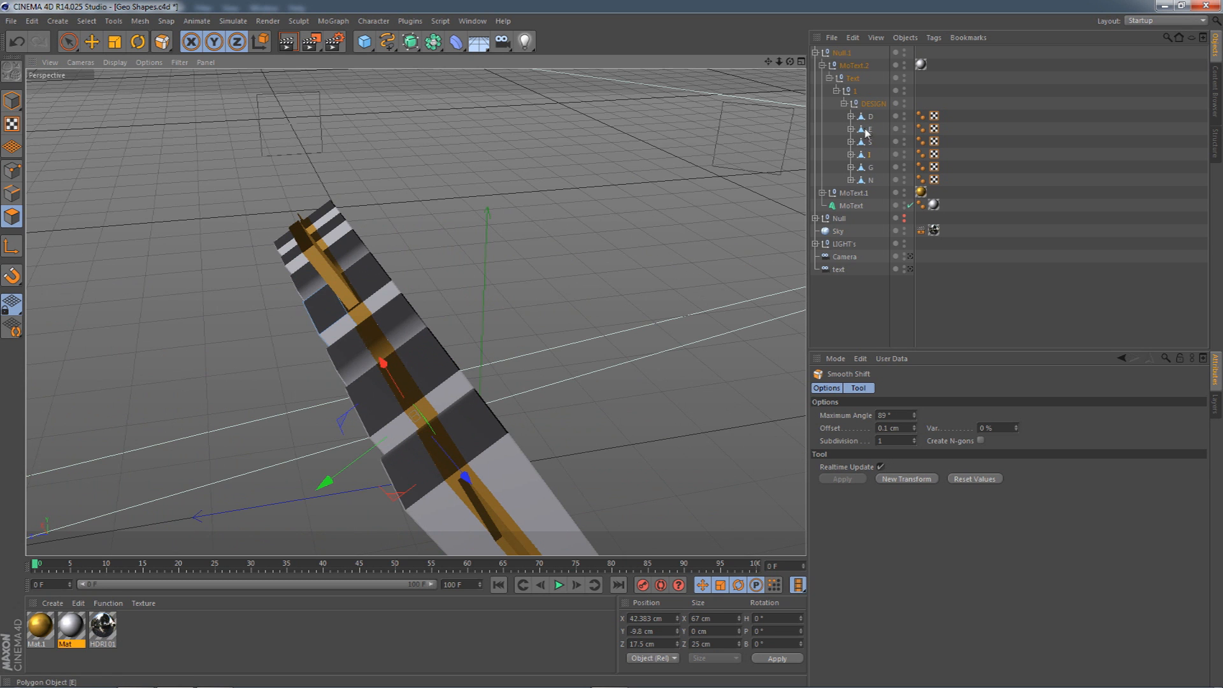
{"action": "left_click", "coordinate": [419, 456]}
{"action": "right_click", "coordinate": [608, 446]}
{"action": "left_click", "coordinate": [644, 407]}
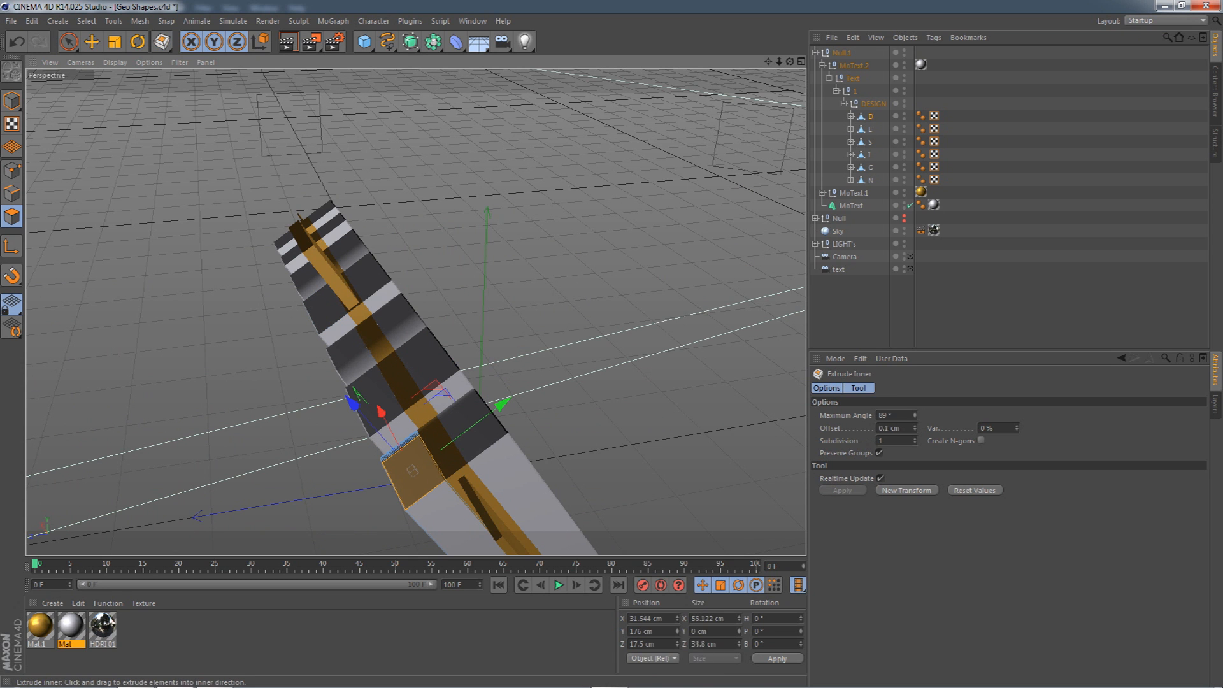
{"action": "right_click", "coordinate": [647, 412]}
{"action": "left_click", "coordinate": [683, 442]}
{"action": "left_click_drag", "start_coordinate": [662, 439], "coordinate": [630, 435]}
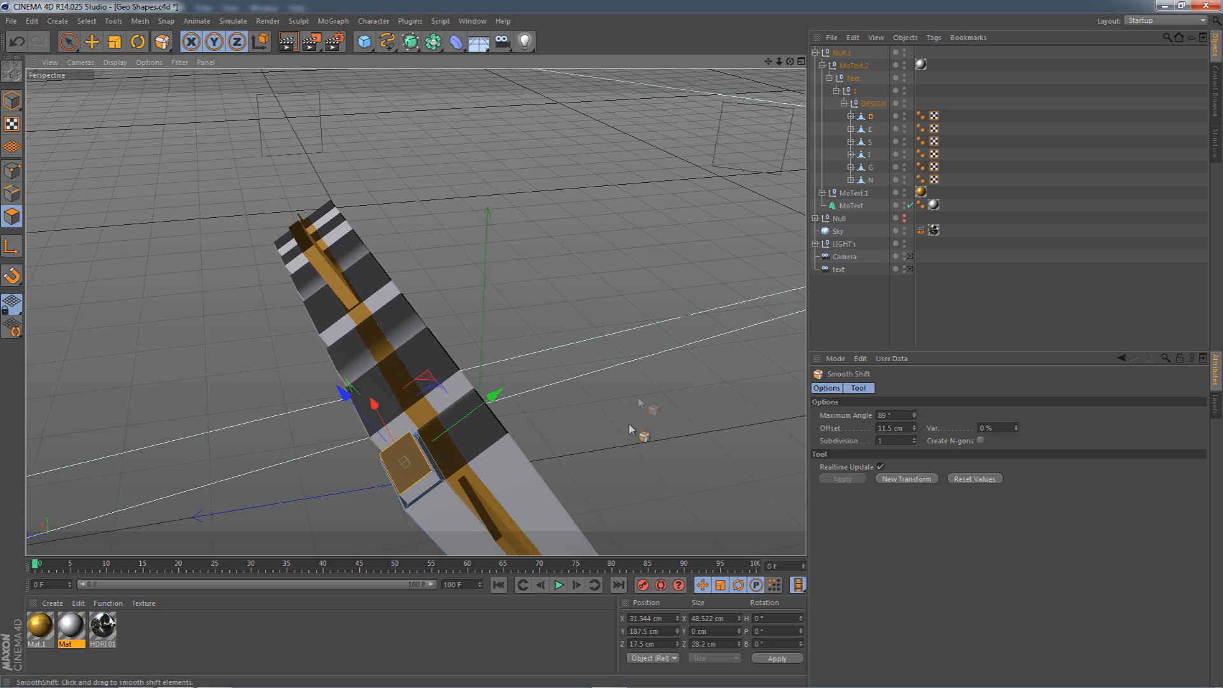
- Inset the two top polygons of the letter N in MoText.2 with Extrude Inner and Smooth Shift them upward
{"action": "left_click_drag", "start_coordinate": [790, 62], "coordinate": [855, 119]}
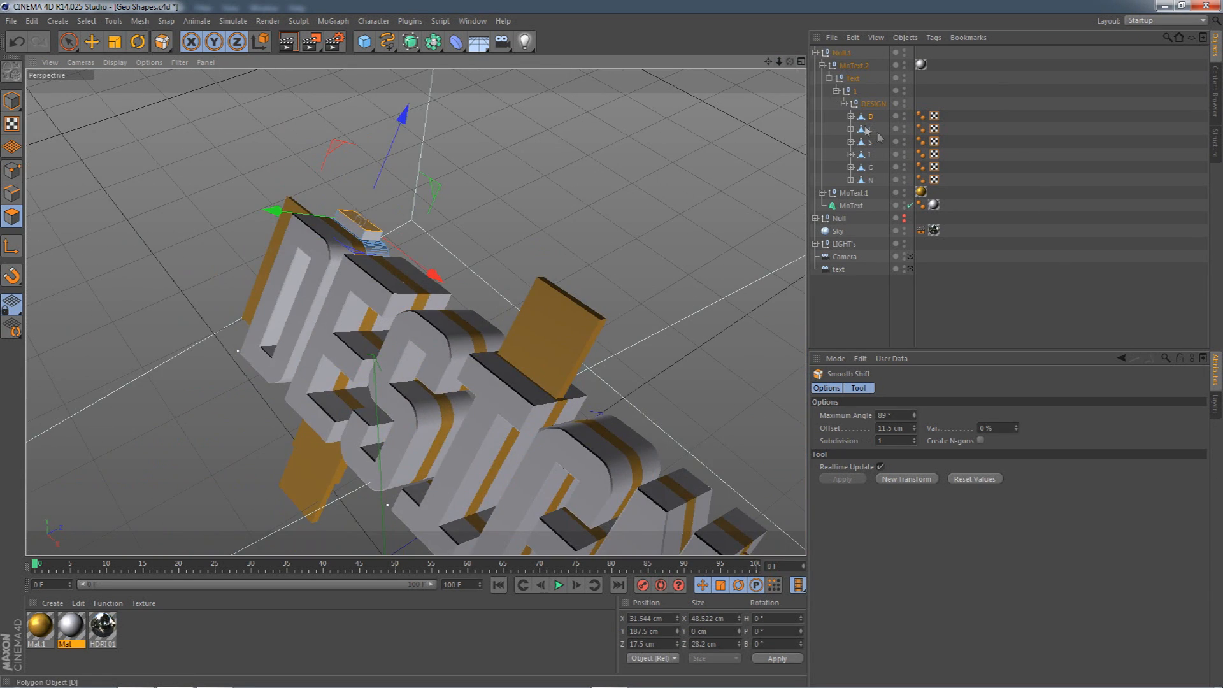
{"action": "left_click", "coordinate": [871, 180]}
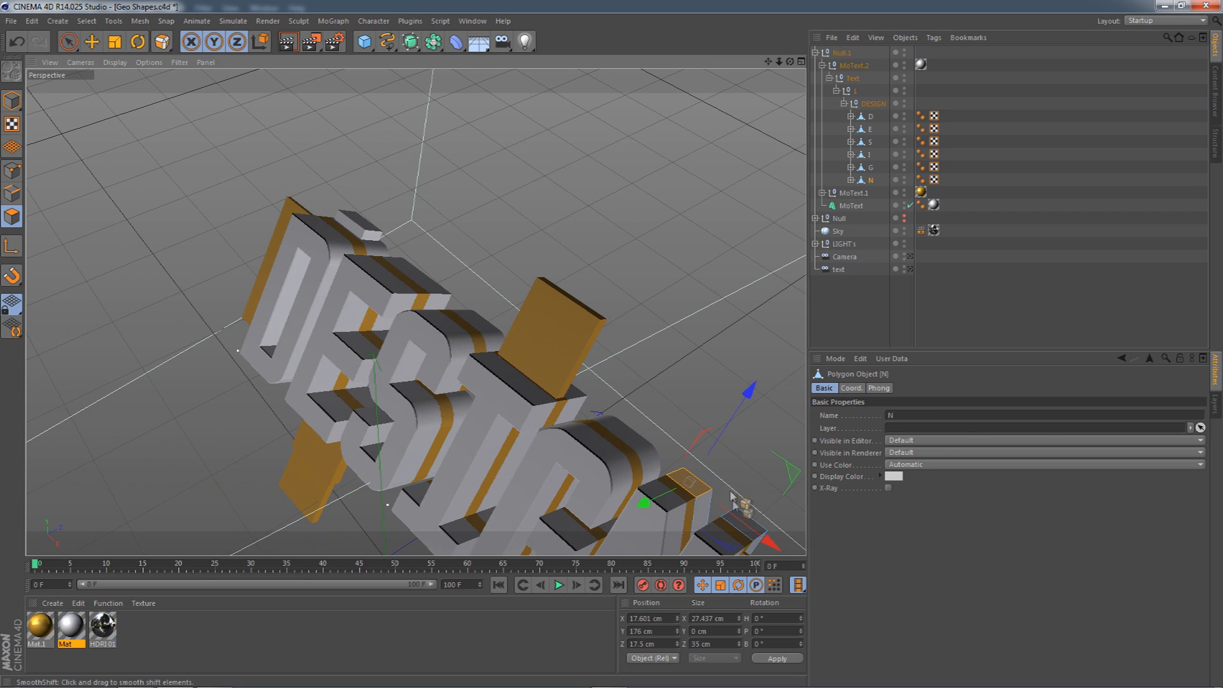
{"action": "right_click", "coordinate": [759, 526]}
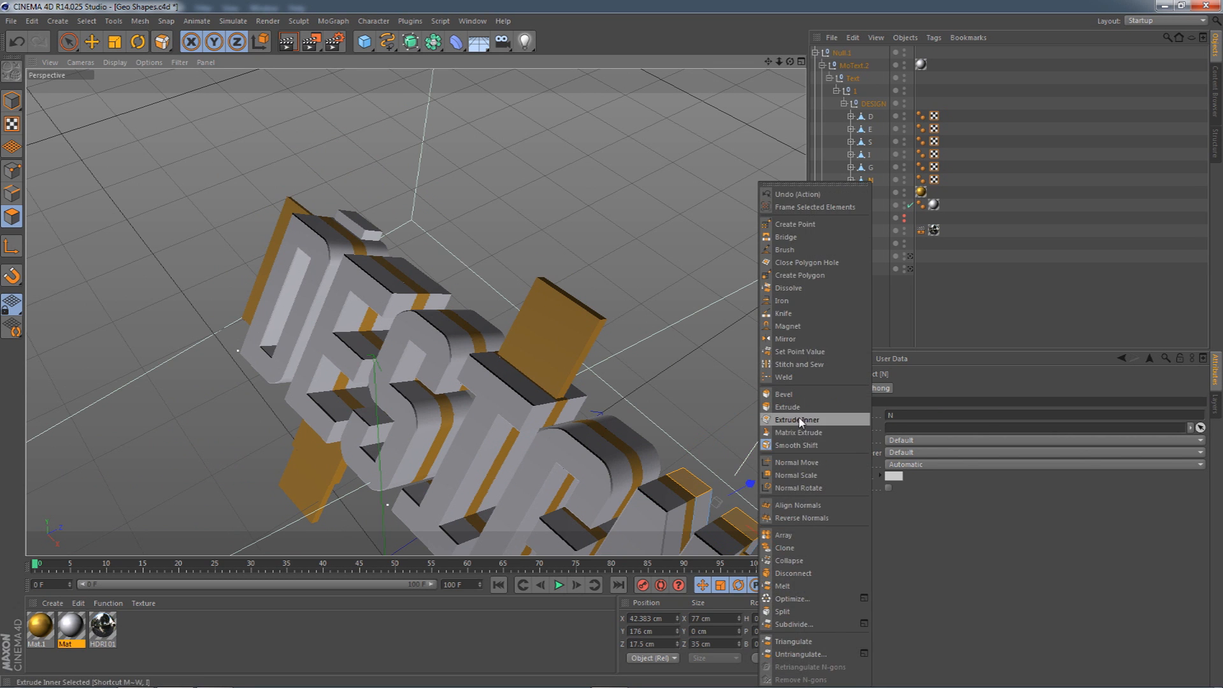
{"action": "left_click", "coordinate": [799, 420]}
{"action": "right_click", "coordinate": [752, 409]}
{"action": "key", "text": "Escape"}
{"action": "left_click_drag", "start_coordinate": [749, 393], "coordinate": [717, 414]}
{"action": "right_click", "coordinate": [748, 395]}
{"action": "left_click", "coordinate": [780, 429]}
- Inset the raised tops of the letter N once more and Smooth Shift them upward by about 10.9 cm
{"action": "right_click", "coordinate": [716, 415]}
{"action": "left_click", "coordinate": [759, 421]}
{"action": "right_click", "coordinate": [739, 410]}
{"action": "left_click", "coordinate": [764, 445]}
{"action": "left_click_drag", "start_coordinate": [764, 444], "coordinate": [723, 451]}
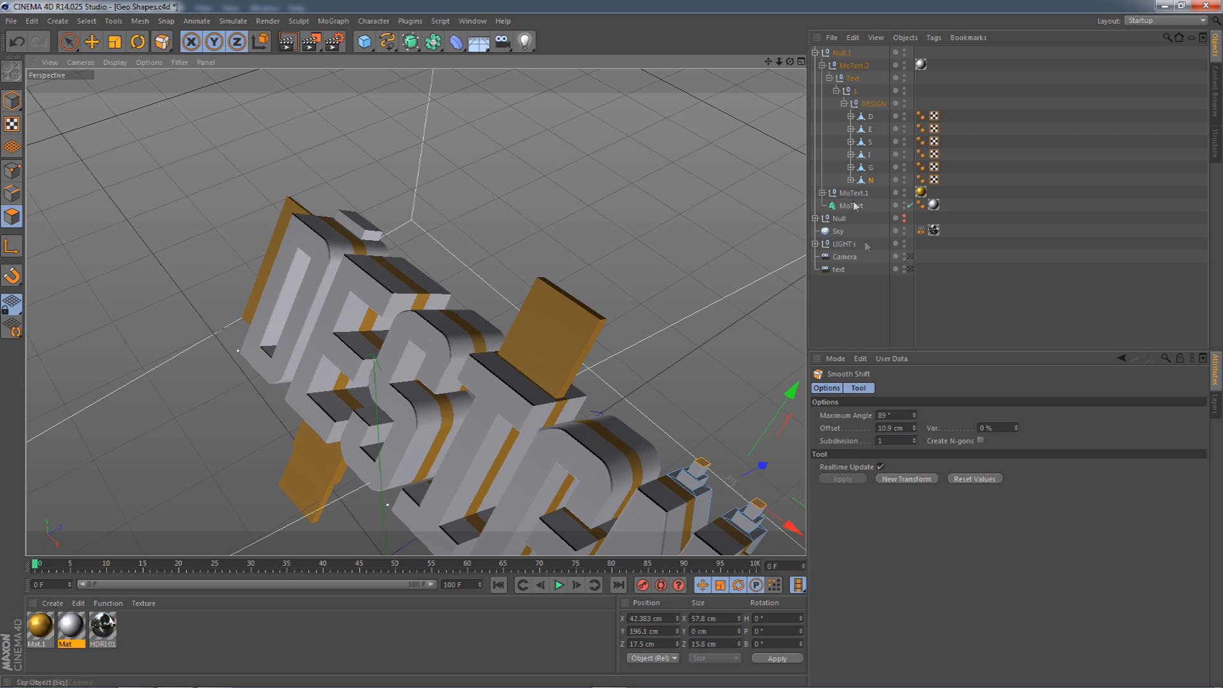
- Render a region across the lower half of the DESIGN text as seen from the text camera
{"action": "left_click", "coordinate": [815, 52]}
{"action": "left_click", "coordinate": [879, 117]}
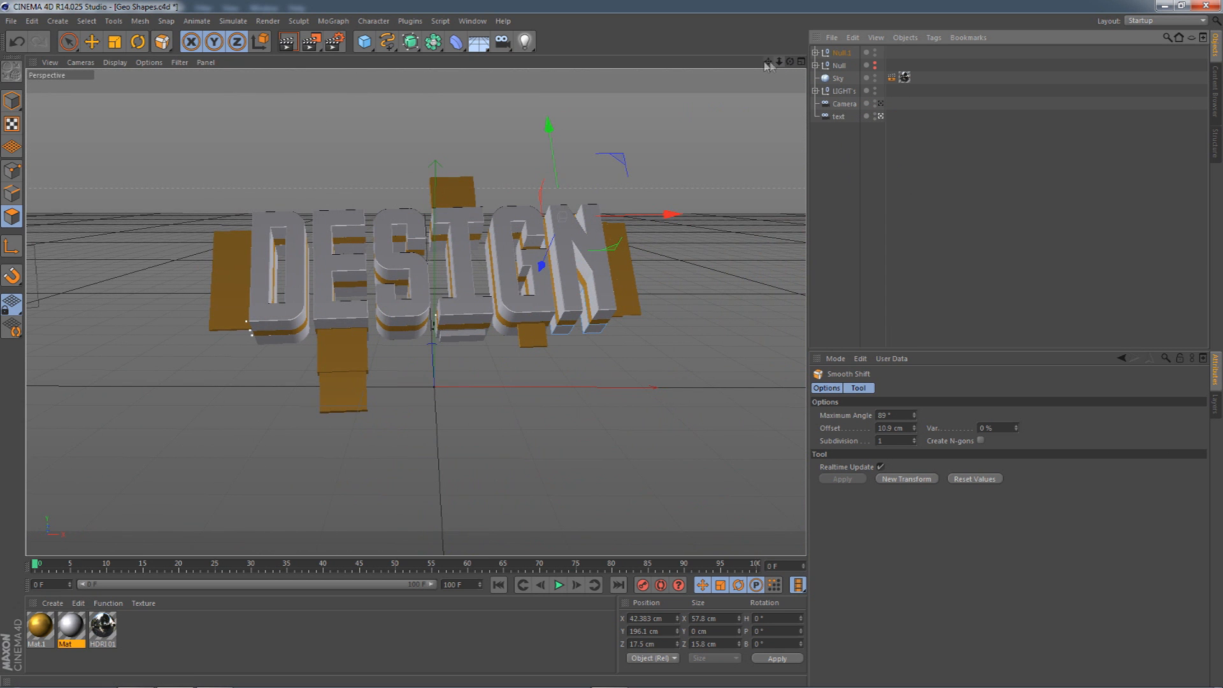
{"action": "mouse_move", "coordinate": [768, 62]}
{"action": "left_mouse_down"}
{"action": "mouse_move", "coordinate": [768, 95]}
{"action": "mouse_move", "coordinate": [796, 72]}
{"action": "mouse_move", "coordinate": [778, 81]}
{"action": "mouse_move", "coordinate": [773, 70]}
{"action": "mouse_move", "coordinate": [795, 62]}
{"action": "mouse_move", "coordinate": [760, 56]}
{"action": "left_mouse_up"}
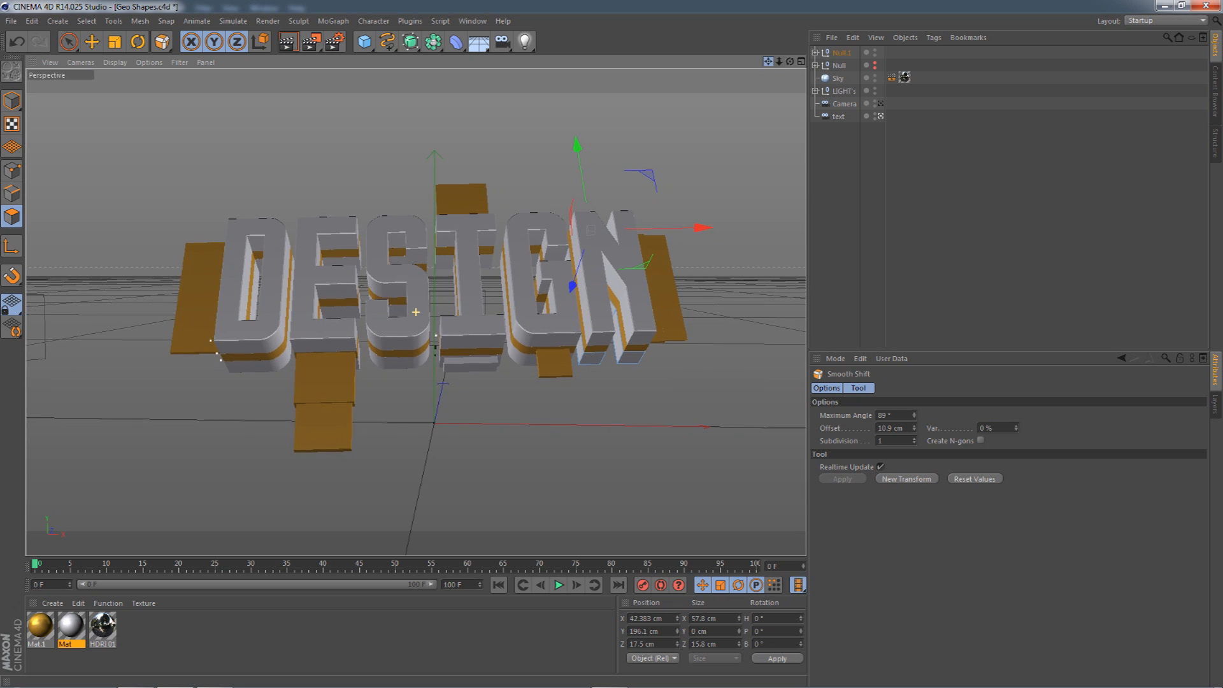
{"action": "left_click_drag", "start_coordinate": [311, 41], "coordinate": [379, 53]}
{"action": "left_click_drag", "start_coordinate": [157, 272], "coordinate": [757, 361]}
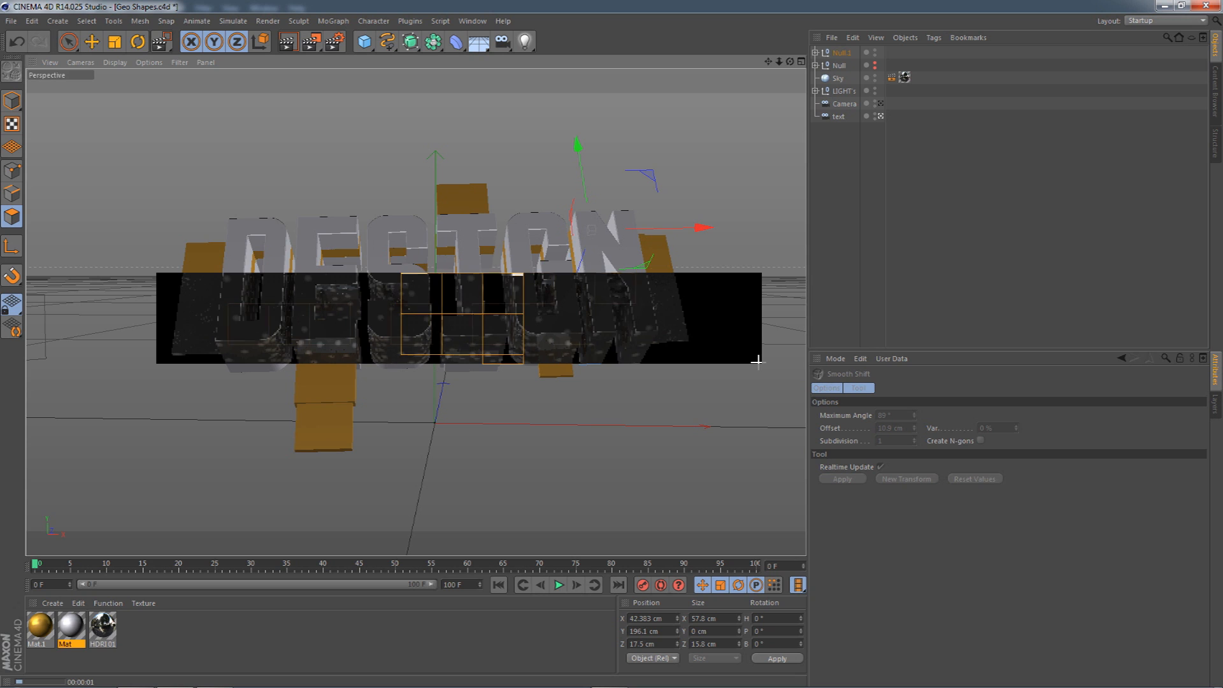
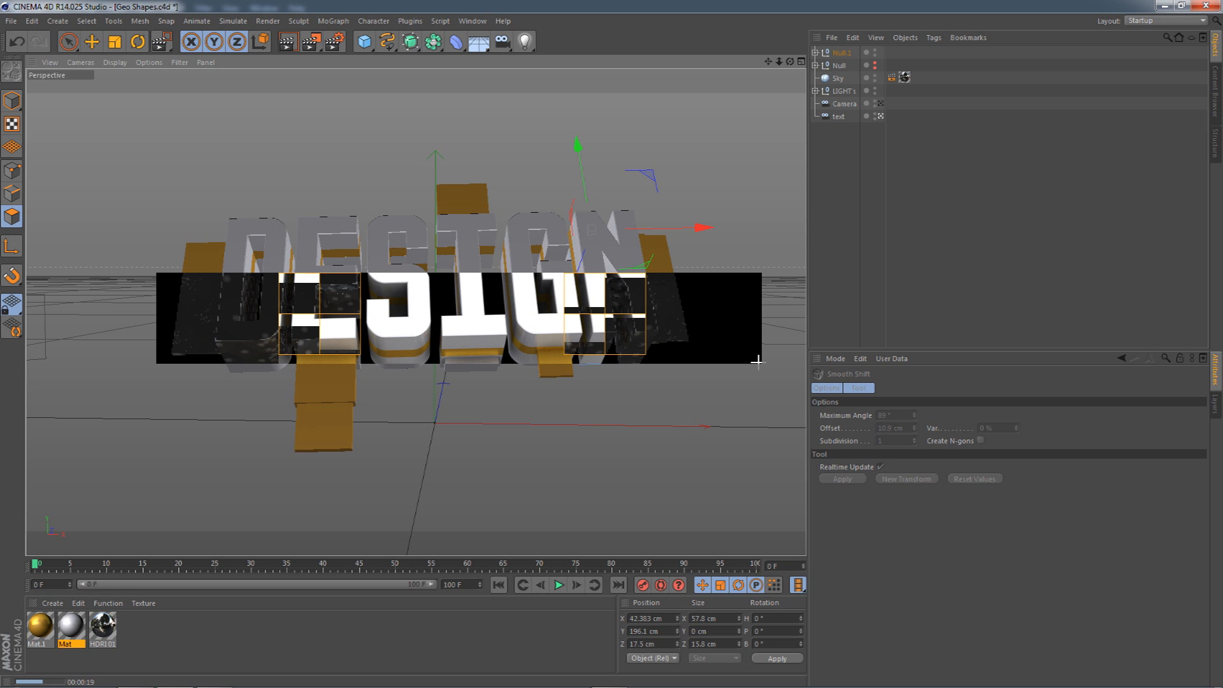
- Hide the Null.1 text group while showing the Null bar group, and leave the text camera view
{"action": "double_click", "coordinate": [875, 51]}
{"action": "left_click", "coordinate": [875, 65]}
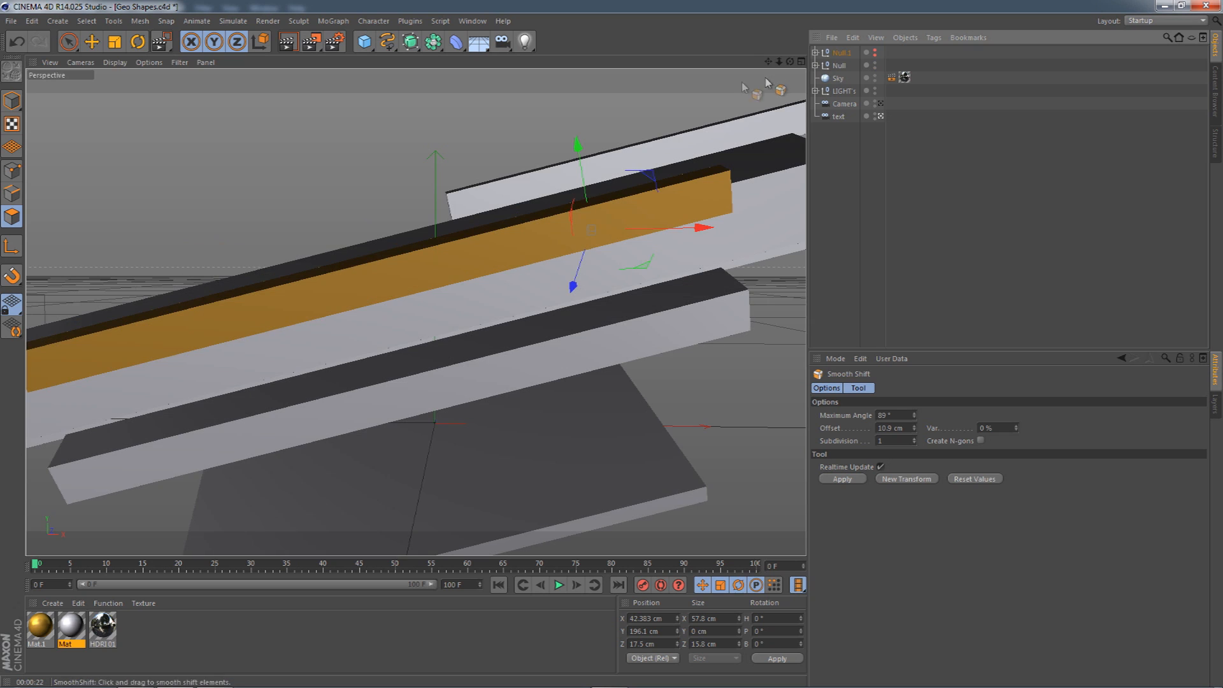
{"action": "left_click", "coordinate": [881, 117]}
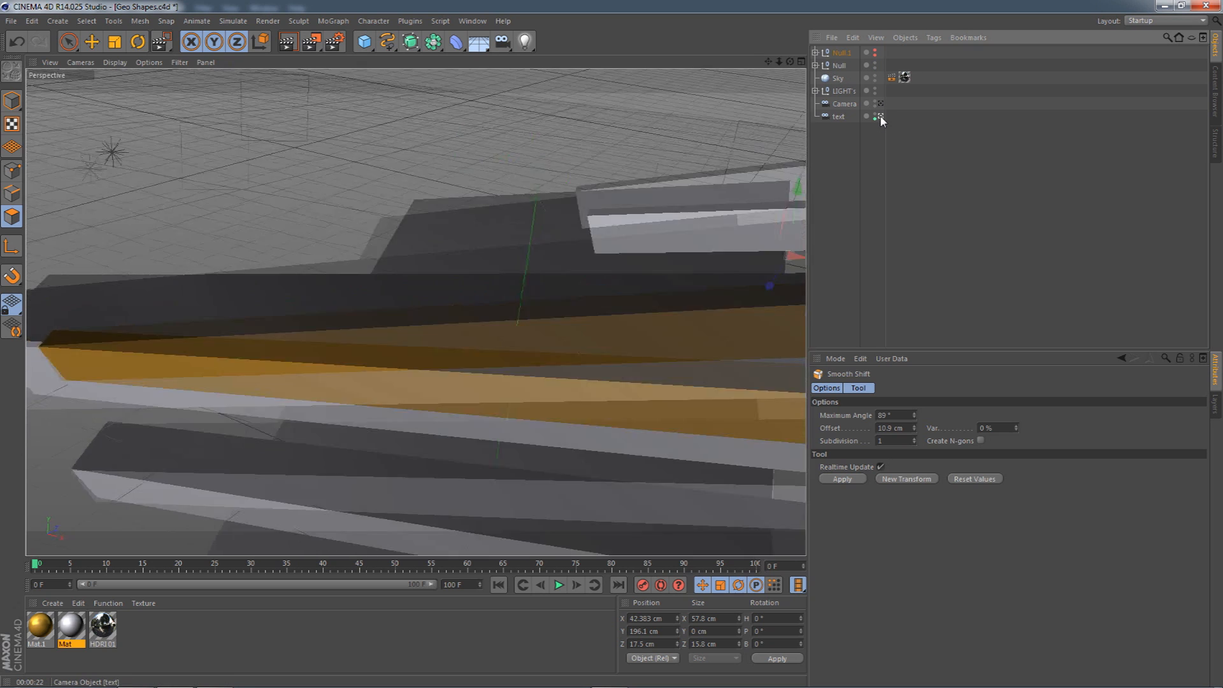
{"action": "left_click", "coordinate": [881, 116]}
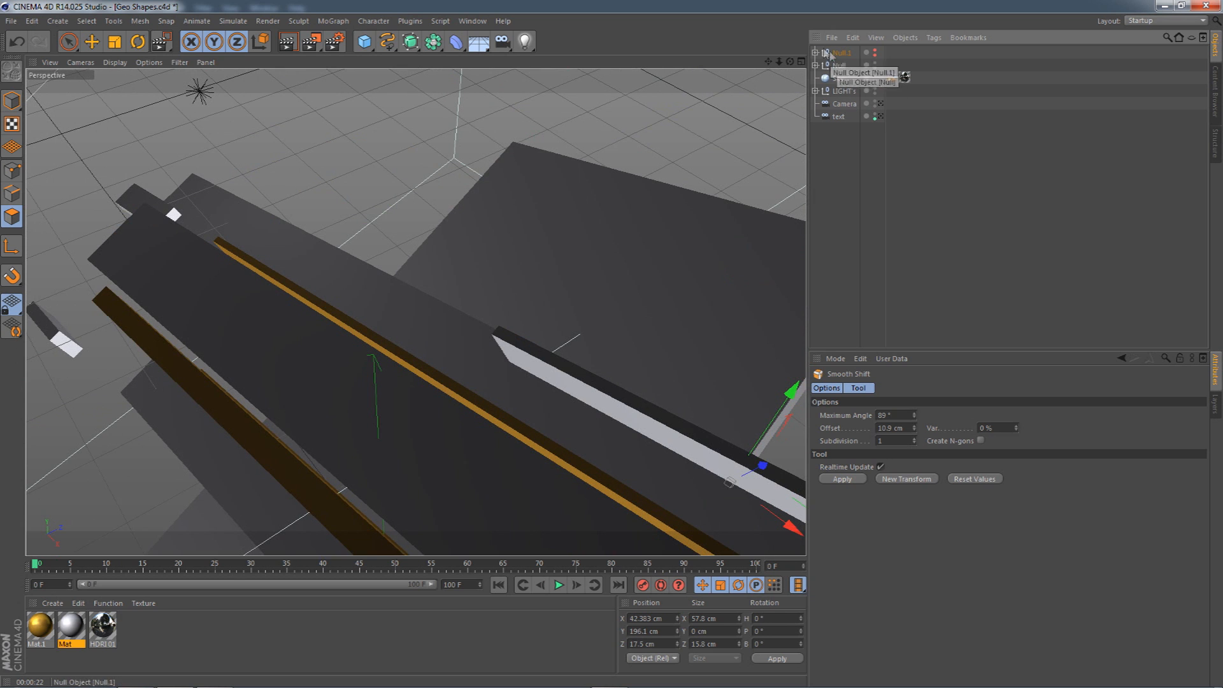
{"action": "left_click_drag", "start_coordinate": [790, 62], "coordinate": [720, 64]}
{"action": "mouse_move", "coordinate": [768, 62]}
{"action": "left_mouse_down"}
{"action": "mouse_move", "coordinate": [802, 66]}
{"action": "mouse_move", "coordinate": [772, 61]}
{"action": "mouse_move", "coordinate": [768, 72]}
{"action": "left_mouse_up"}
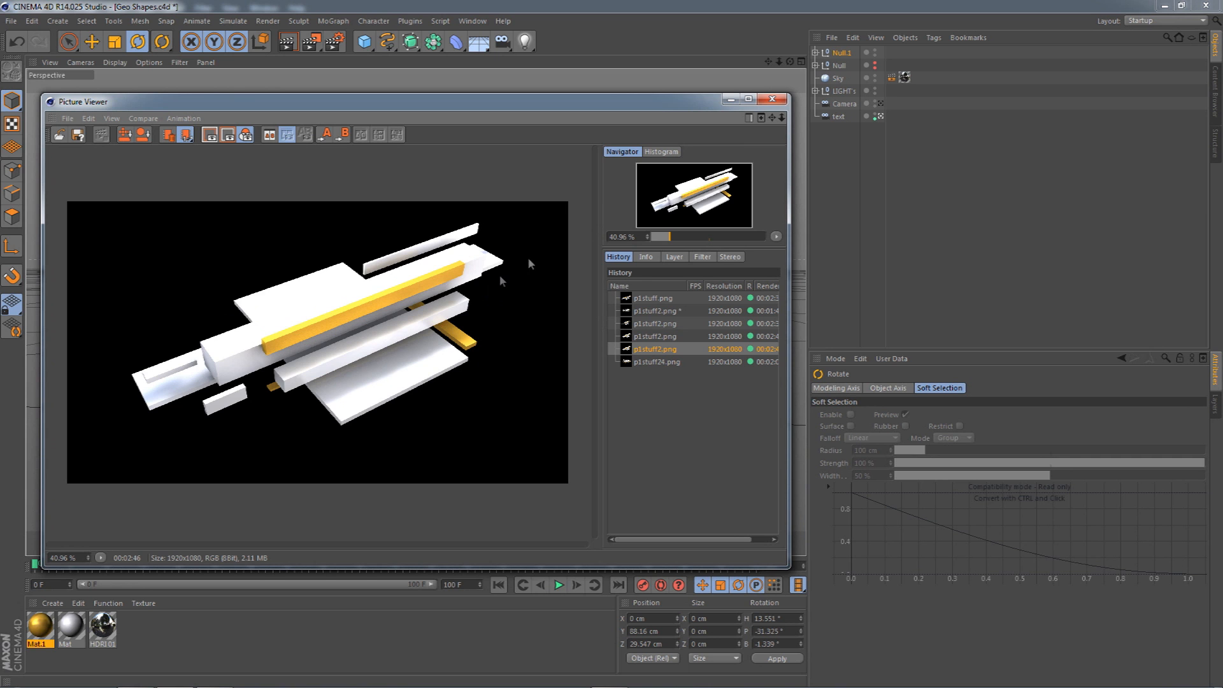
- Review the rendered text and bar images p1stuff.png, p1stuff2.png and p1stuff24.png in the Picture Viewer history
{"action": "left_click", "coordinate": [669, 299]}
{"action": "left_click", "coordinate": [660, 311]}
{"action": "left_click", "coordinate": [663, 299]}
{"action": "left_click", "coordinate": [630, 311]}
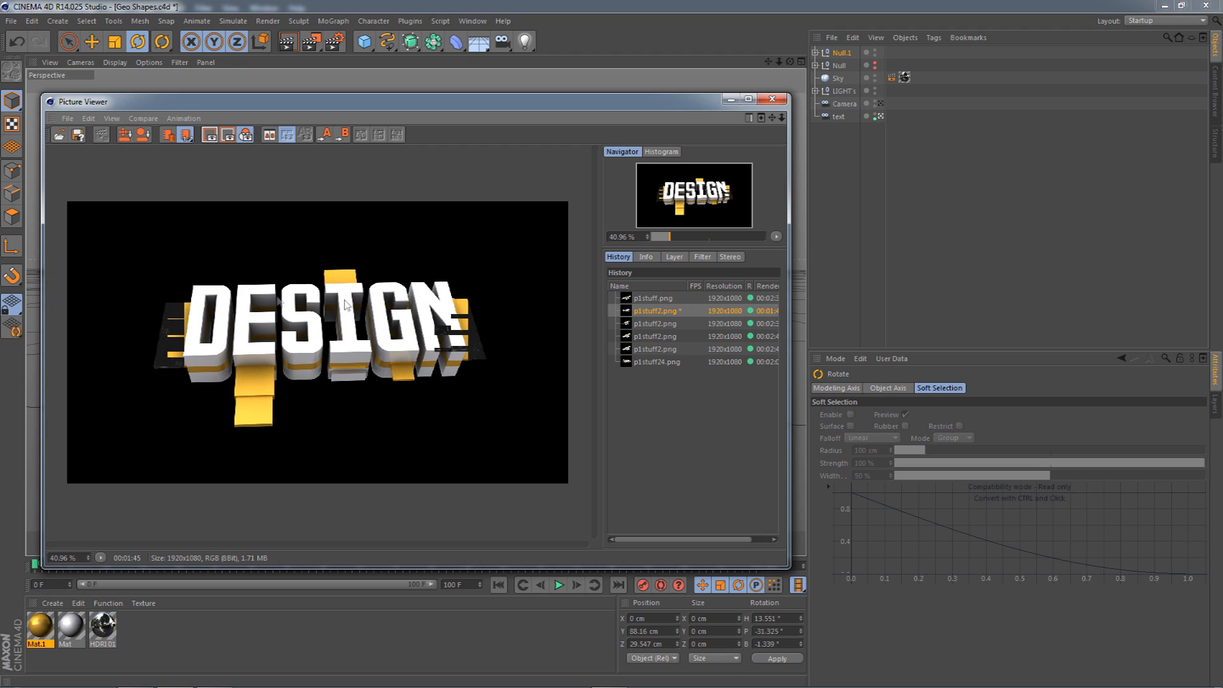
{"action": "left_click", "coordinate": [663, 361]}
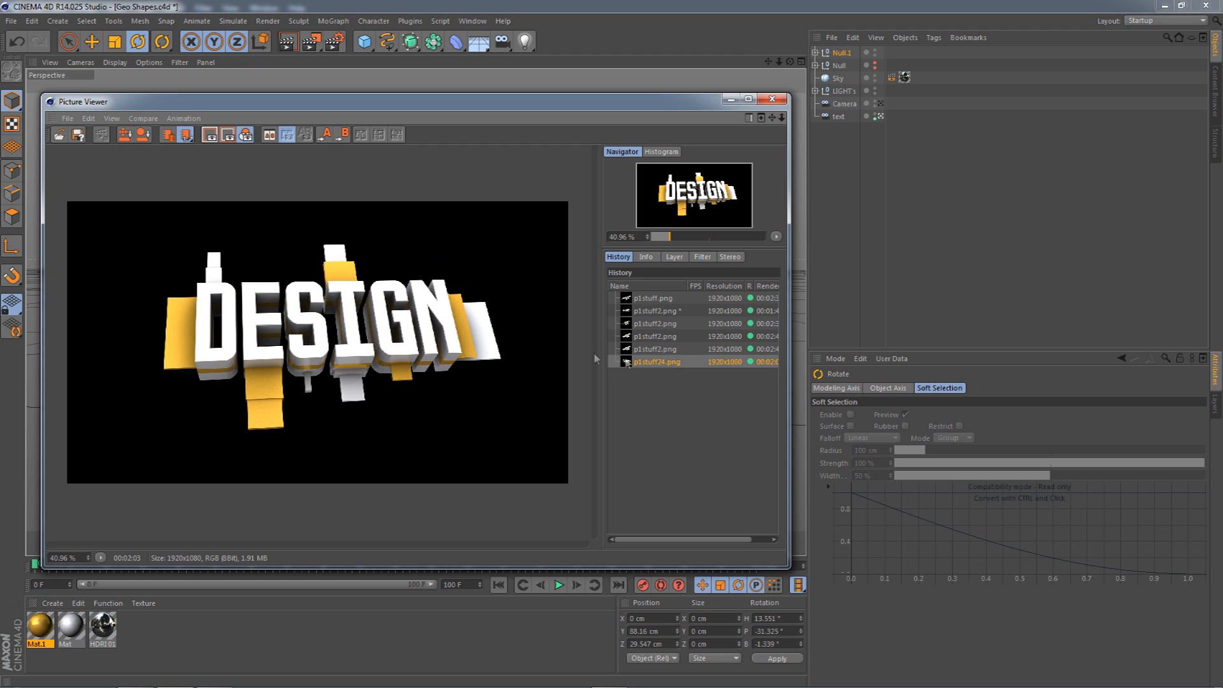
{"action": "left_click", "coordinate": [648, 351]}
{"action": "left_click", "coordinate": [648, 333]}
{"action": "left_click", "coordinate": [649, 336]}
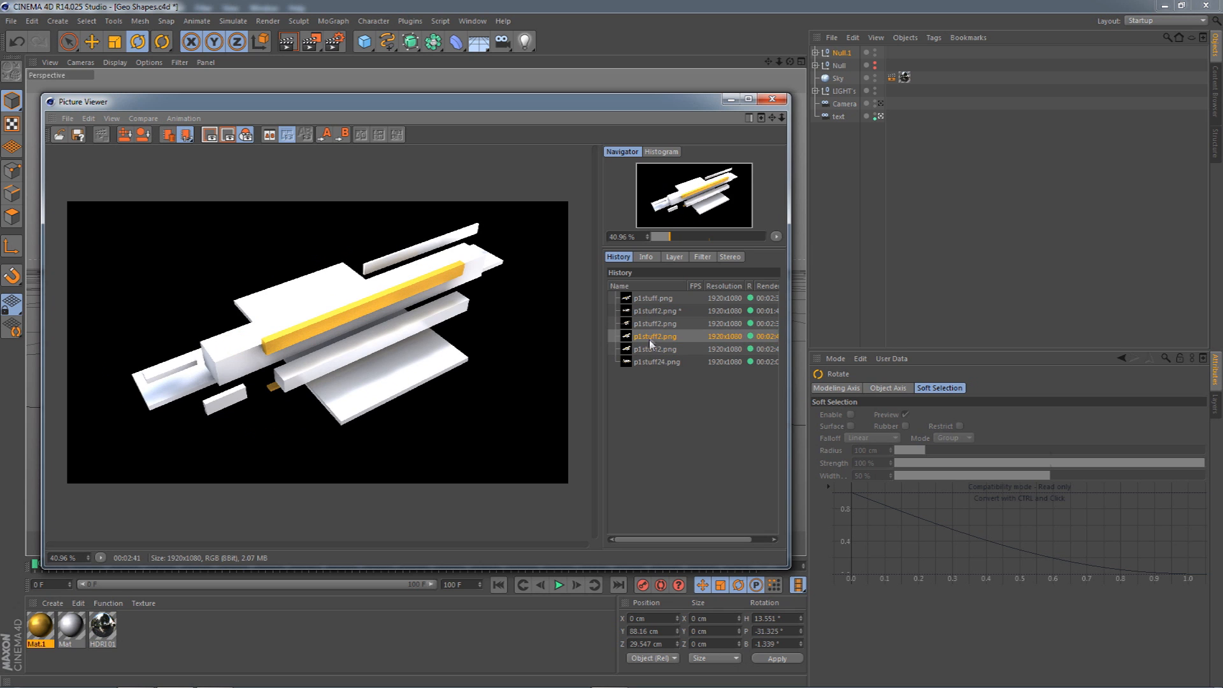
{"action": "key", "text": "Down"}
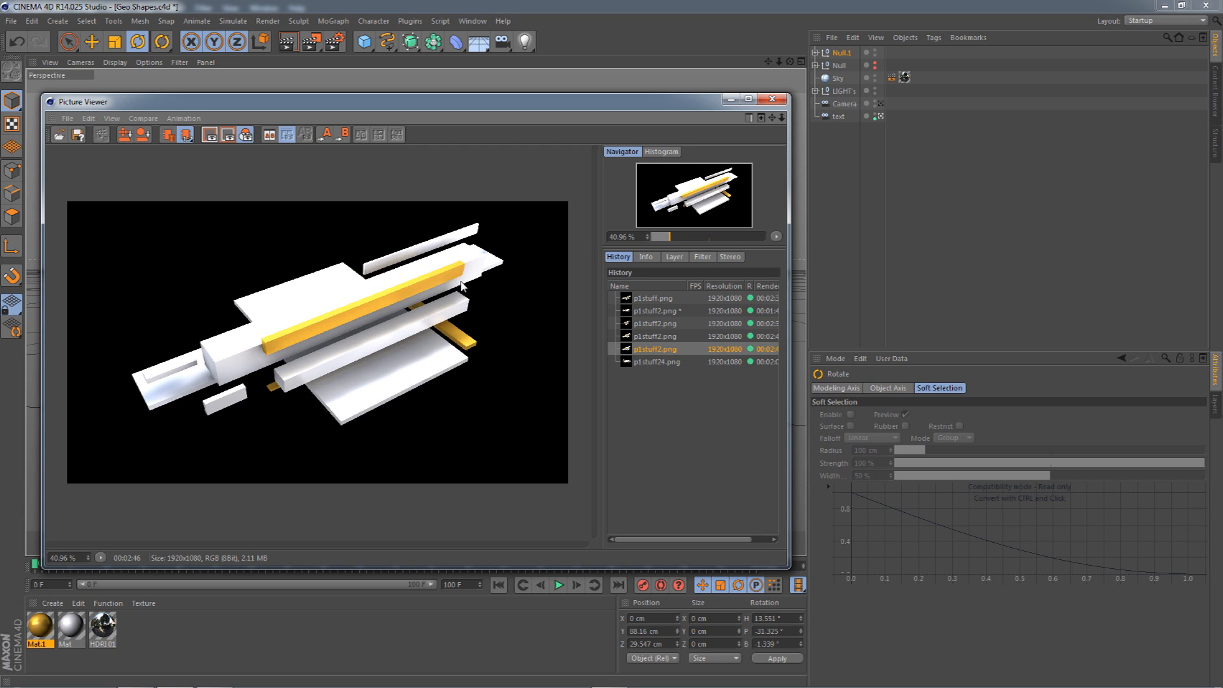
- Compare the DESIGN text render p1stuff24.png with the bar render p1stuff.png in the Picture Viewer history
{"action": "left_click", "coordinate": [666, 362]}
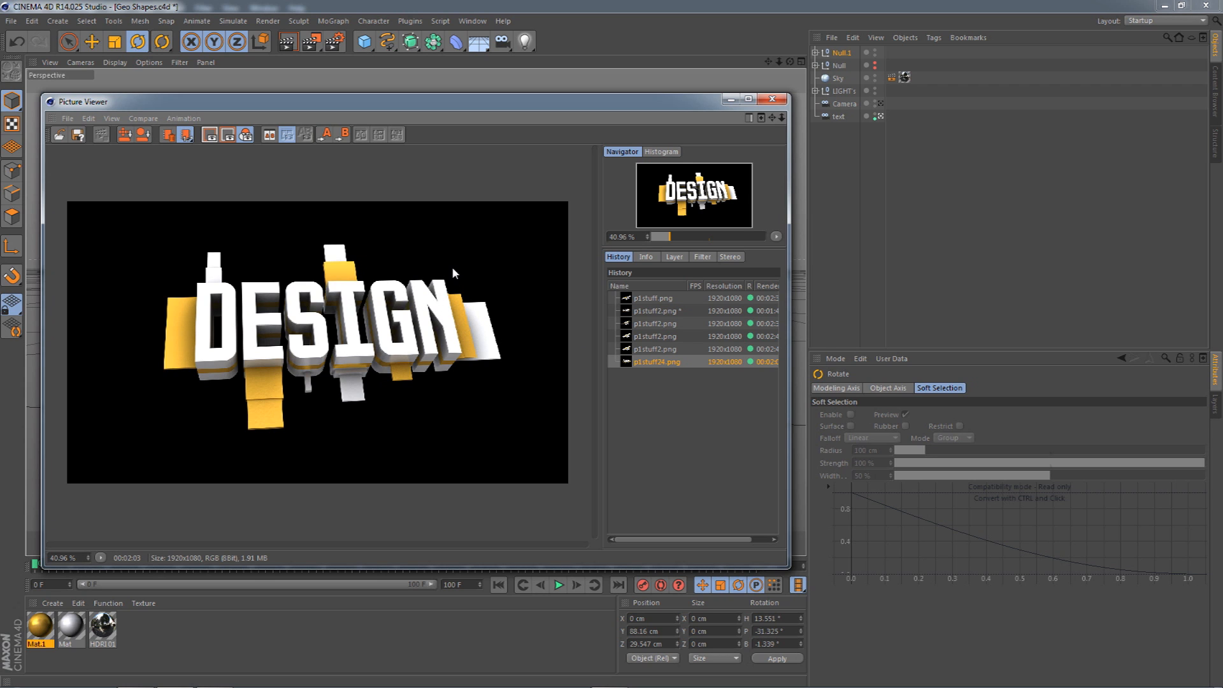
{"action": "left_click", "coordinate": [679, 298]}
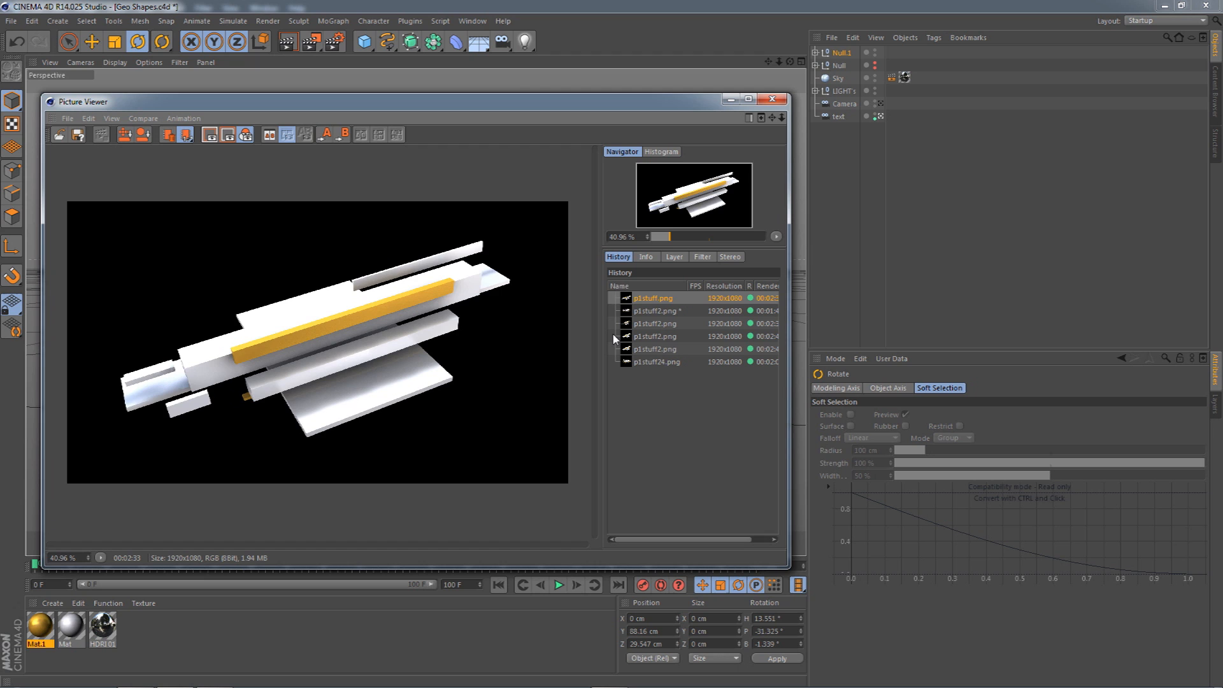
{"action": "left_click", "coordinate": [641, 361]}
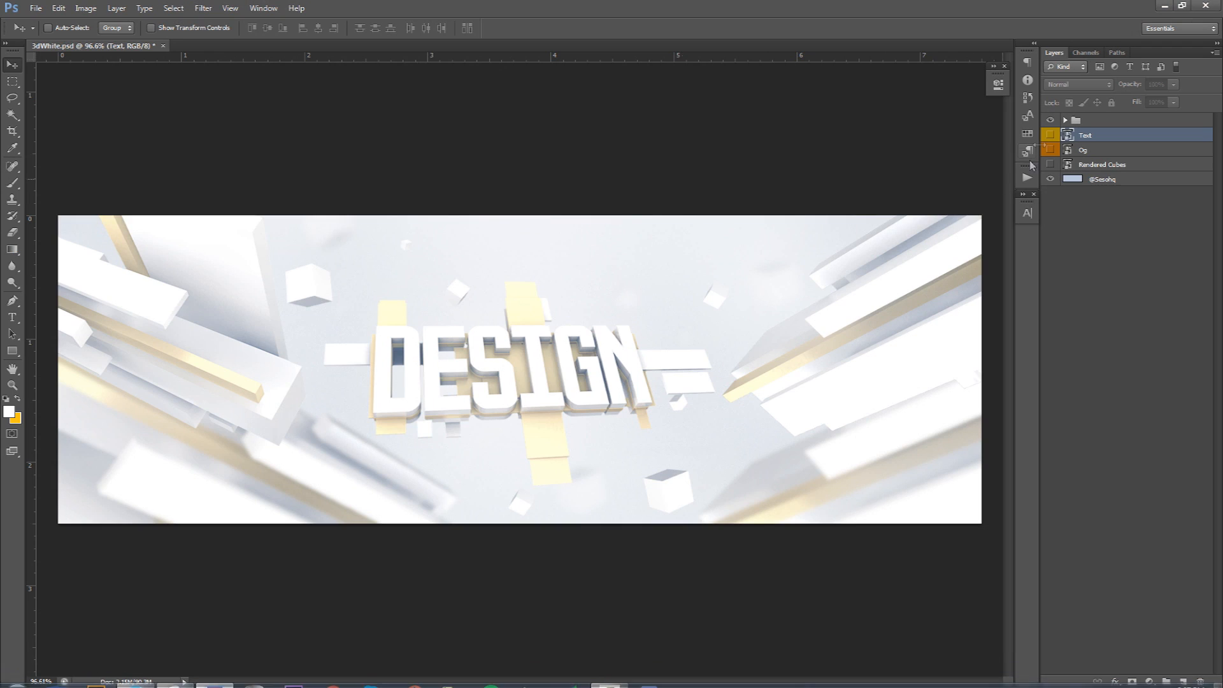
- Switch to 3dWhite.psd in Photoshop, hide the finished composite group, and move the Og bar render to the middle of the canvas
{"action": "left_click", "coordinate": [1051, 120]}
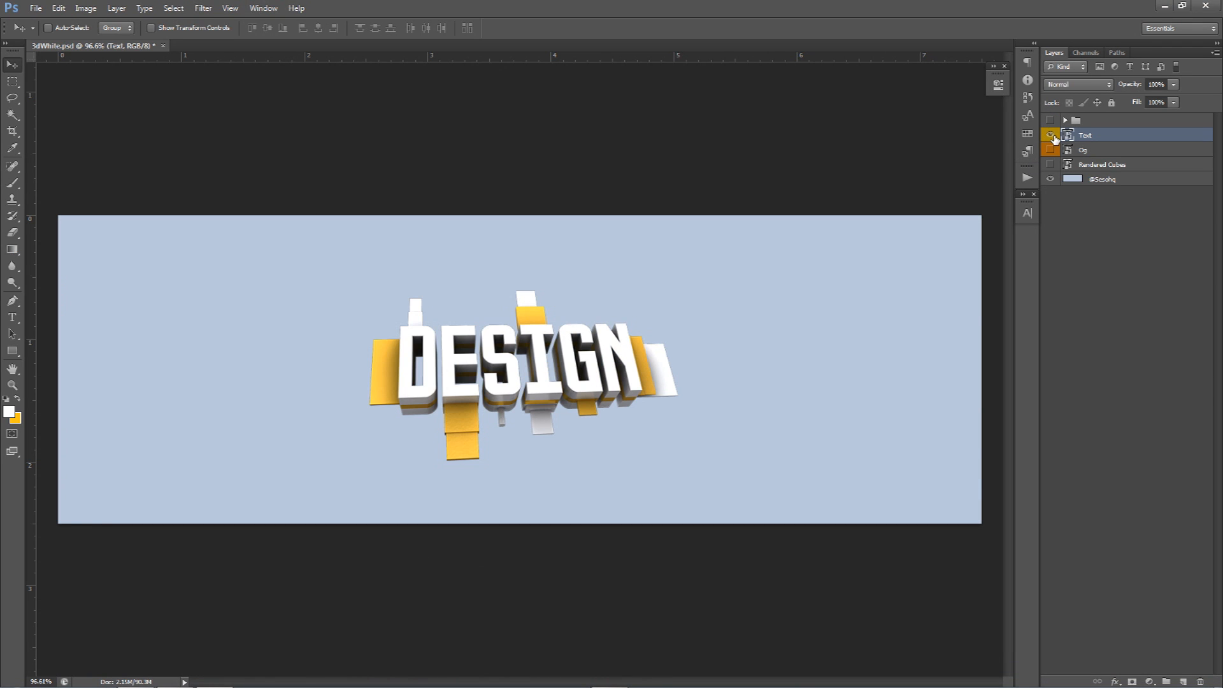
{"action": "left_click", "coordinate": [1051, 135]}
{"action": "left_click", "coordinate": [1050, 150]}
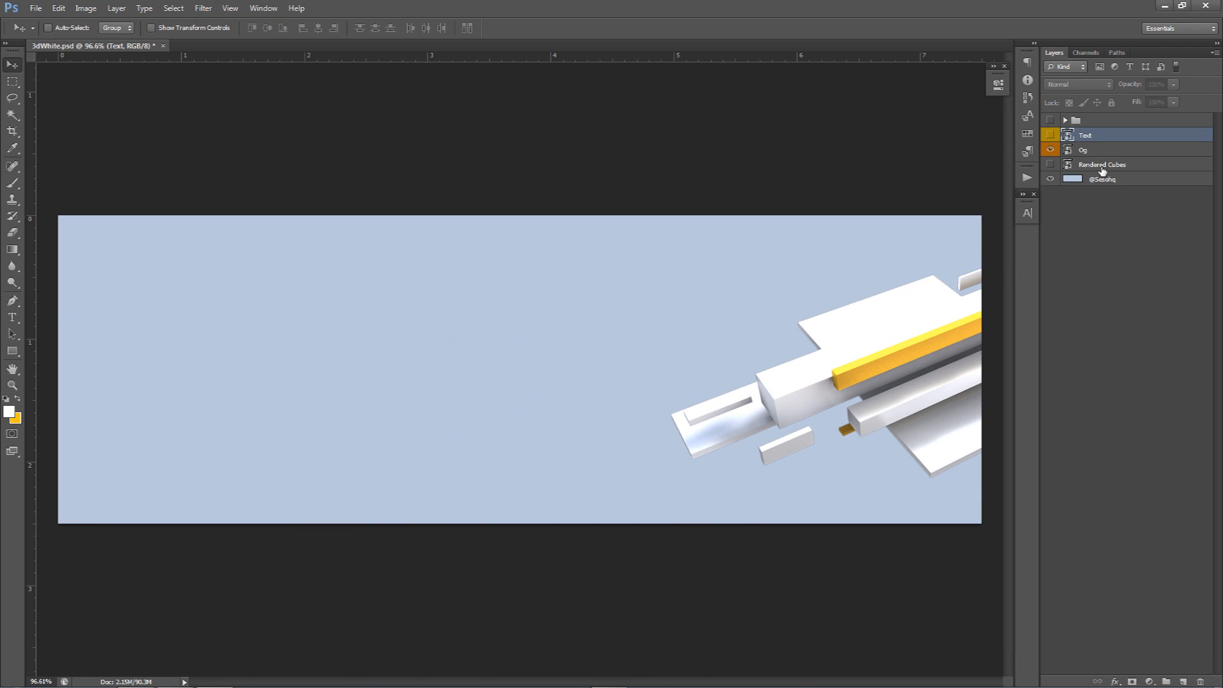
{"action": "left_click", "coordinate": [1089, 151]}
{"action": "left_click_drag", "start_coordinate": [804, 351], "coordinate": [455, 365]}
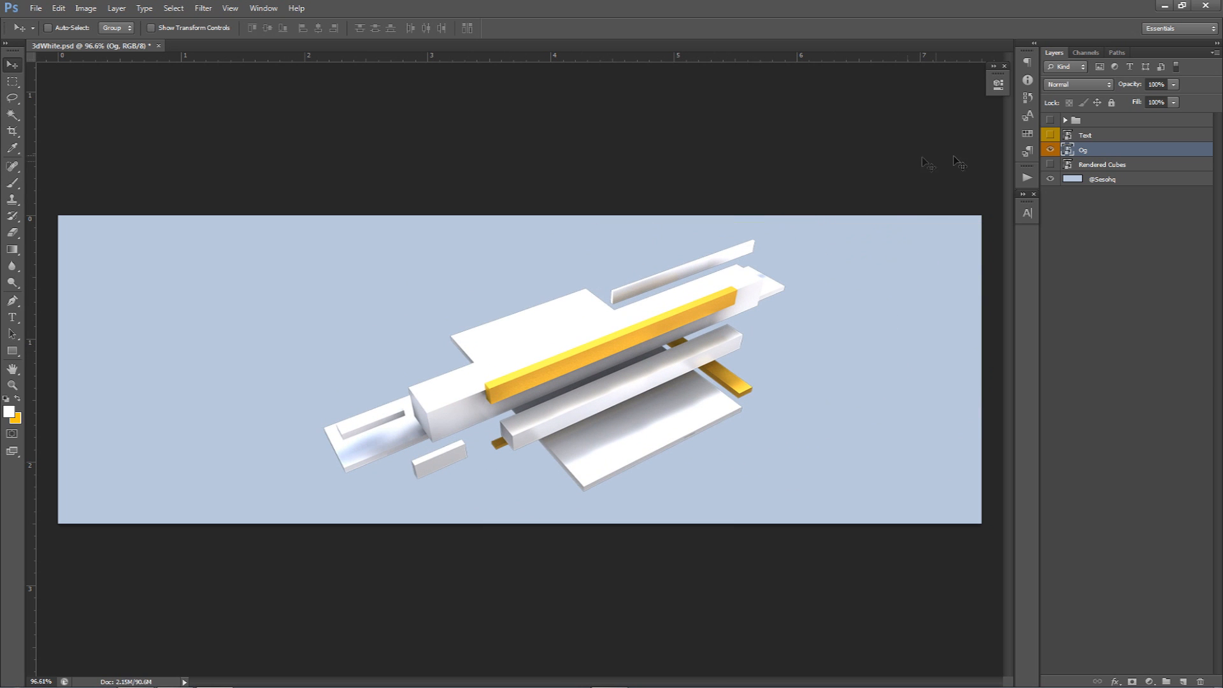
- Hide the Og layer, show Rendered Cubes, and reposition the cubes near the middle of the canvas
{"action": "left_click_drag", "start_coordinate": [1049, 149], "coordinate": [1049, 164]}
{"action": "left_click", "coordinate": [1102, 165]}
{"action": "left_click_drag", "start_coordinate": [716, 318], "coordinate": [692, 348]}
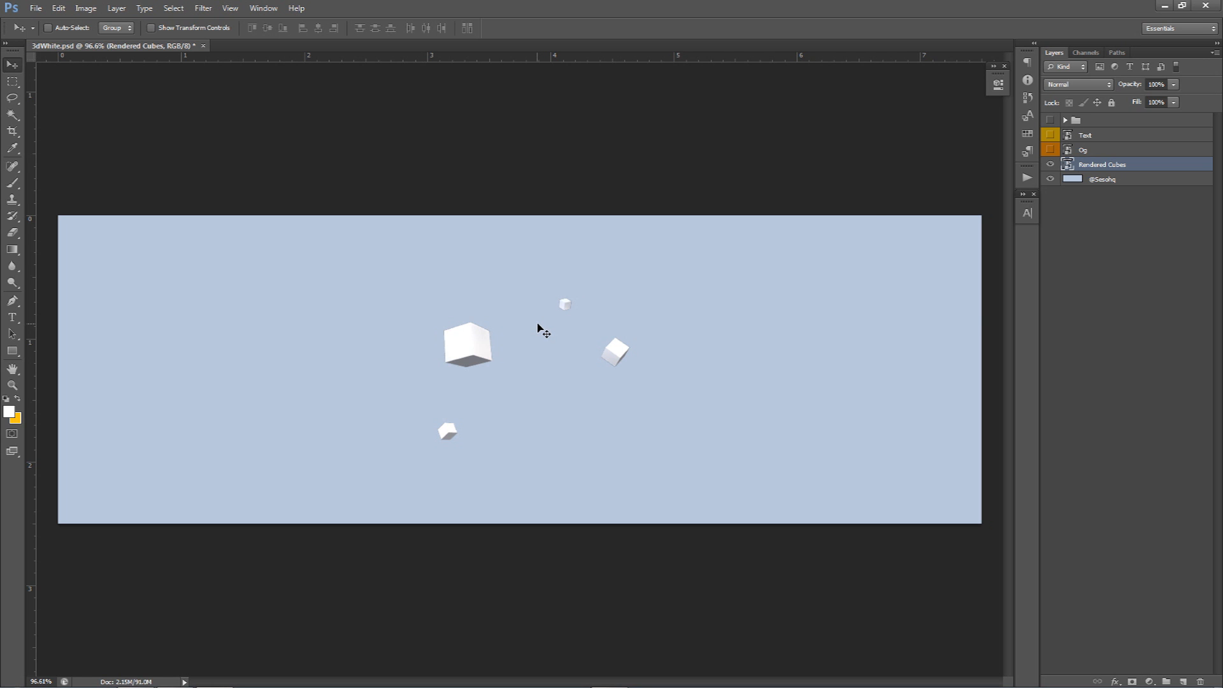
- Compare the Text, Og and Rendered Cubes layers shown together with the finished composite group shown on its own
{"action": "left_click", "coordinate": [1056, 136]}
{"action": "left_click", "coordinate": [1051, 150]}
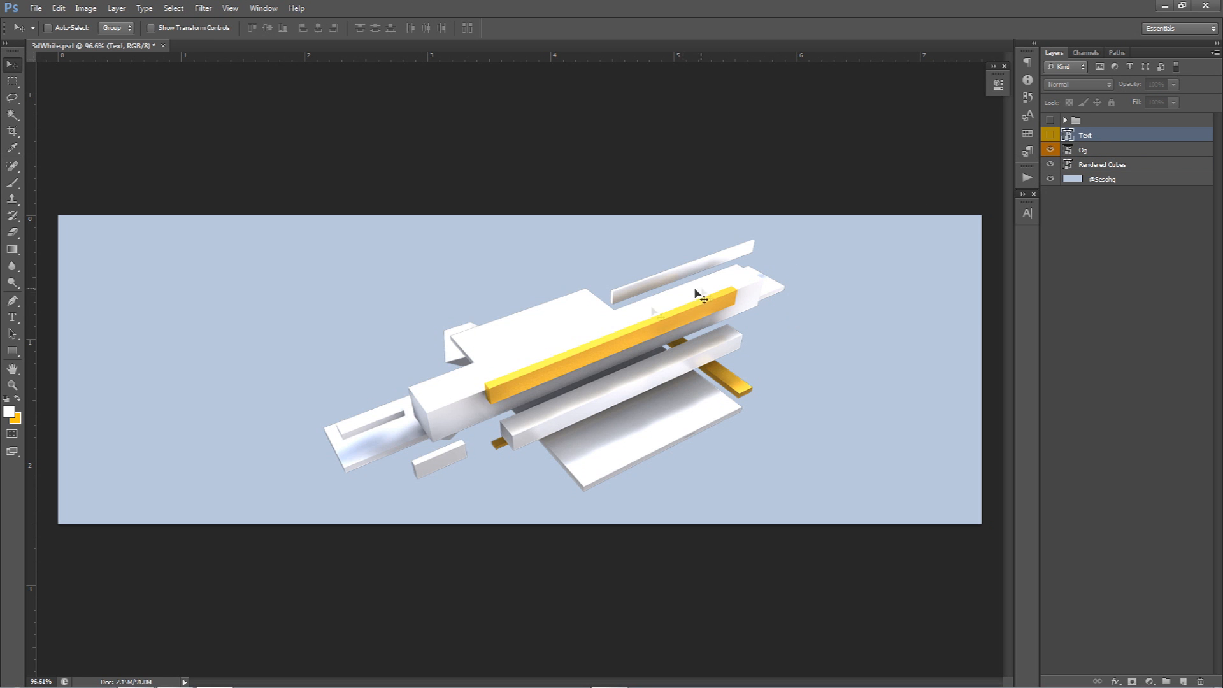
{"action": "left_click", "coordinate": [1050, 135]}
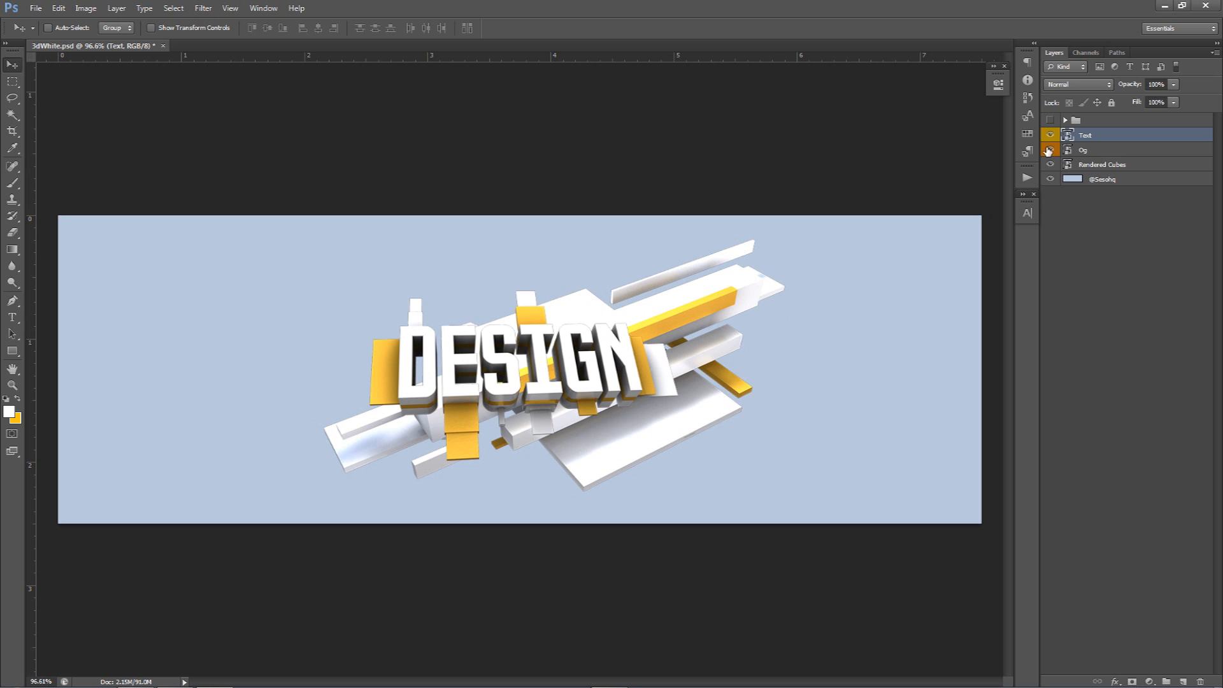
{"action": "left_click", "coordinate": [1050, 135]}
{"action": "left_click", "coordinate": [1050, 150]}
{"action": "left_click", "coordinate": [1050, 164]}
{"action": "left_click", "coordinate": [1050, 120]}
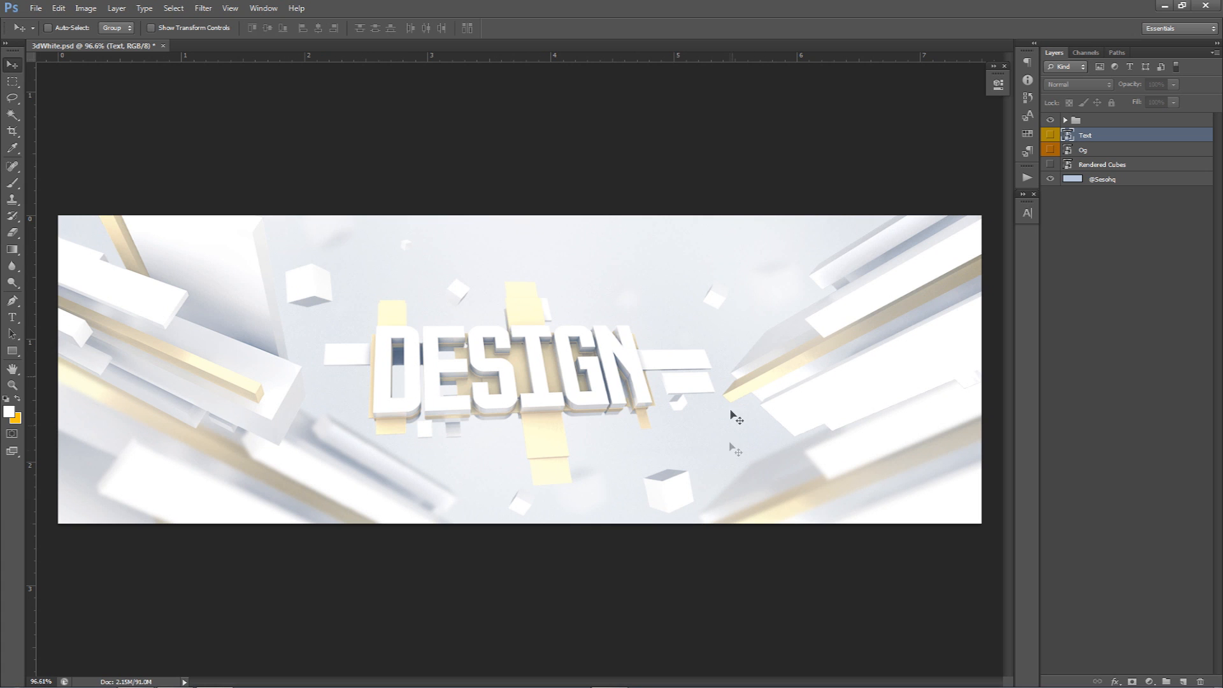
- Leave only the Text layer visible over the background, display the guides, and inspect the outer edges of the DESIGN letters
{"action": "left_click", "coordinate": [1050, 120]}
{"action": "left_click", "coordinate": [1051, 135]}
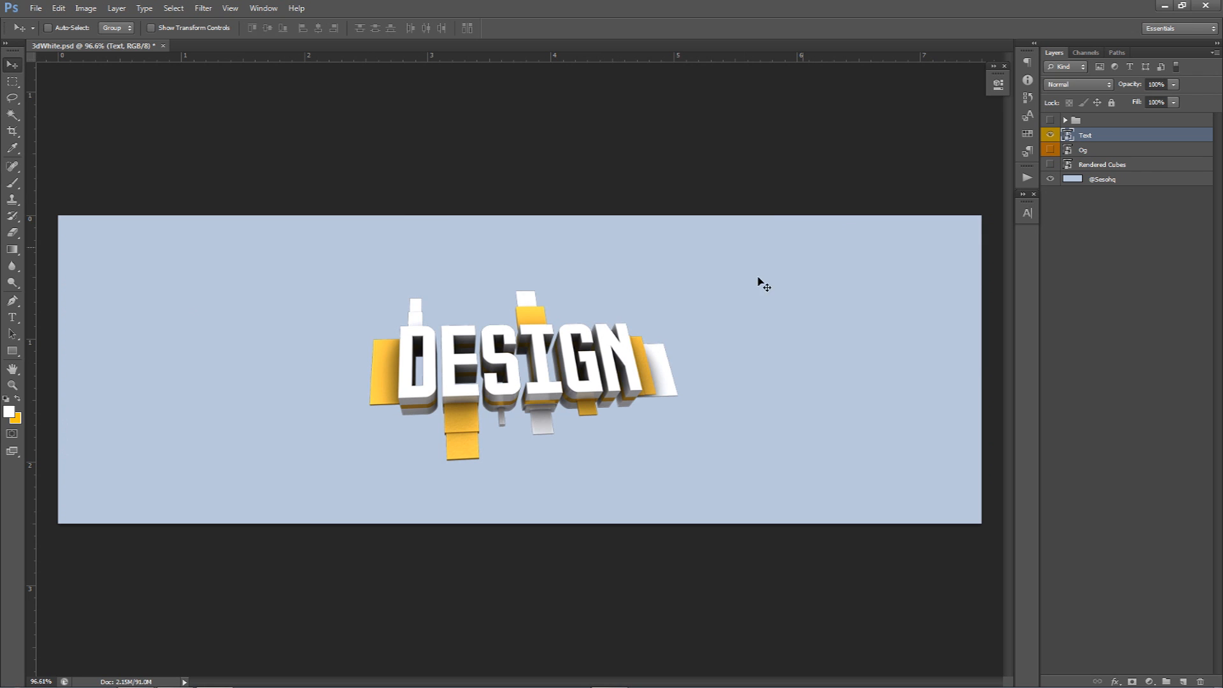
{"action": "key", "text": "ctrl+semicolon"}
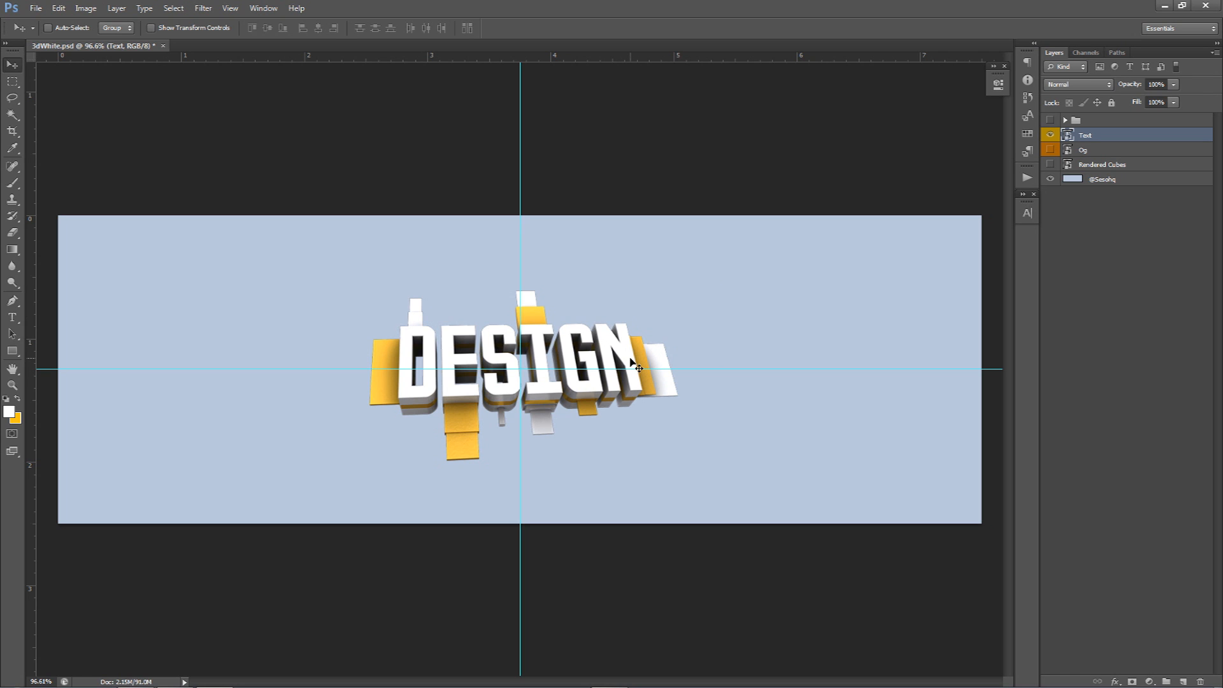
{"action": "scroll", "coordinate": [499, 293], "scroll_direction": "up", "scroll_amount": 10, "text": "alt"}
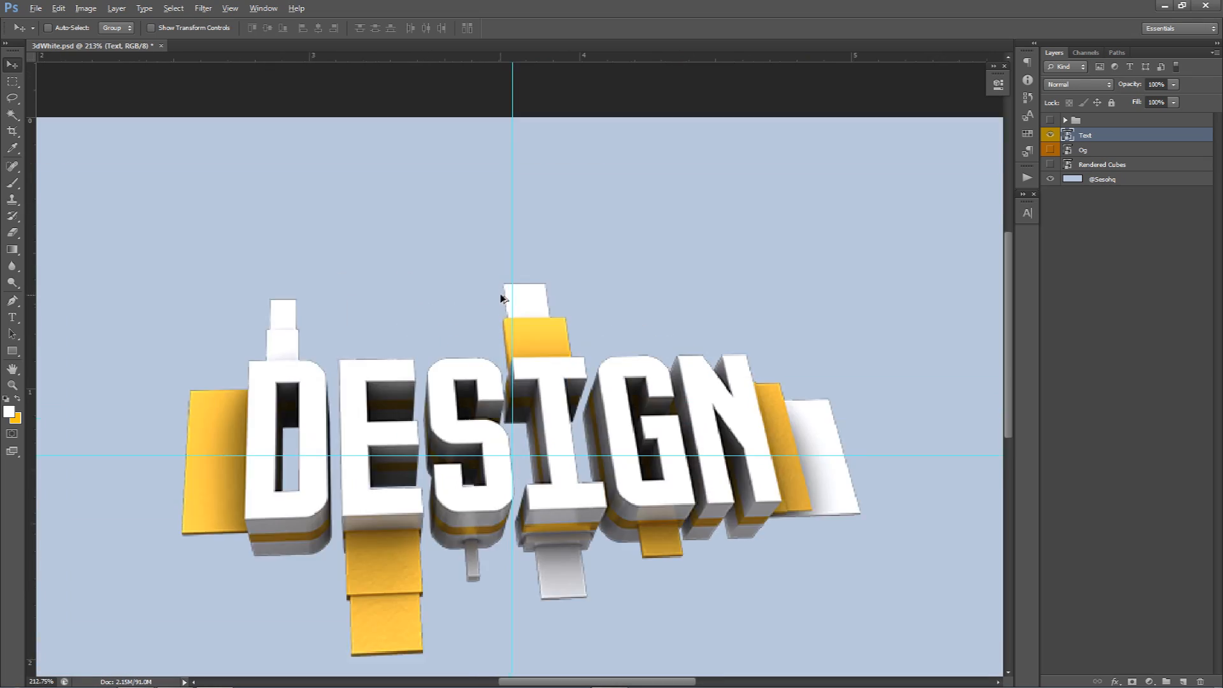
{"action": "scroll", "coordinate": [499, 300], "scroll_direction": "up", "scroll_amount": 3, "text": "alt"}
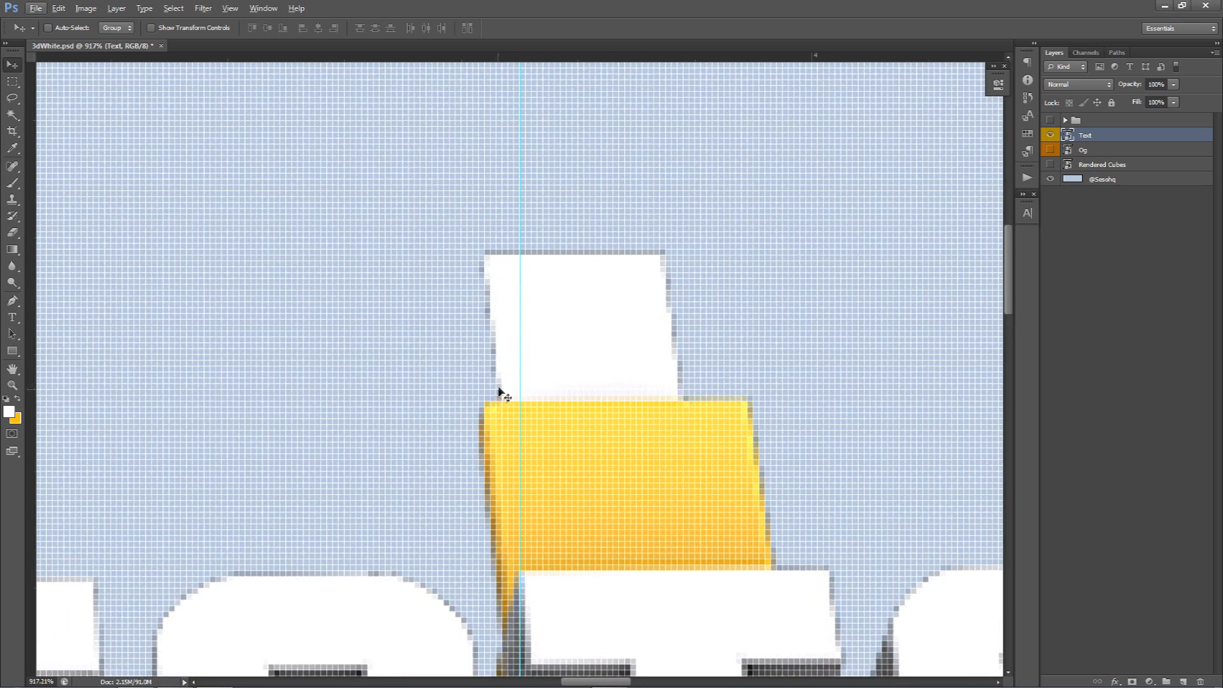
{"action": "scroll", "coordinate": [500, 383], "scroll_direction": "down", "scroll_amount": 4, "text": "alt"}
{"action": "left_click_drag", "start_coordinate": [425, 393], "coordinate": [604, 144]}
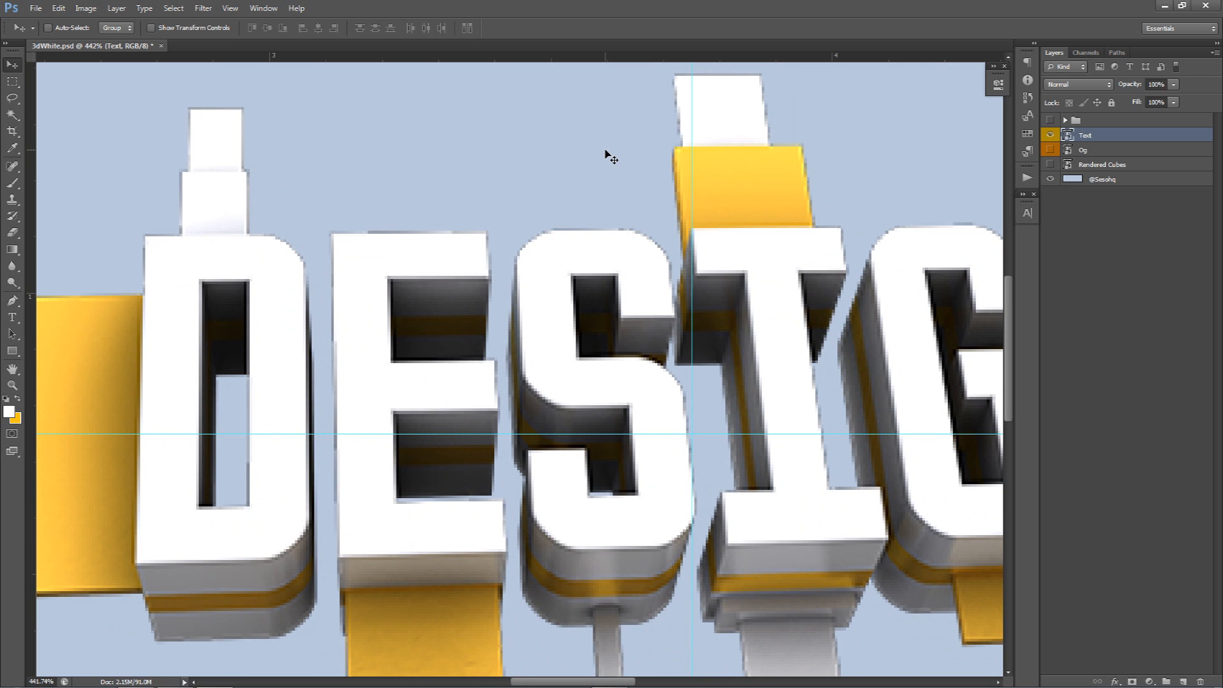
{"action": "scroll", "coordinate": [621, 152], "scroll_direction": "down", "scroll_amount": 3, "text": "alt"}
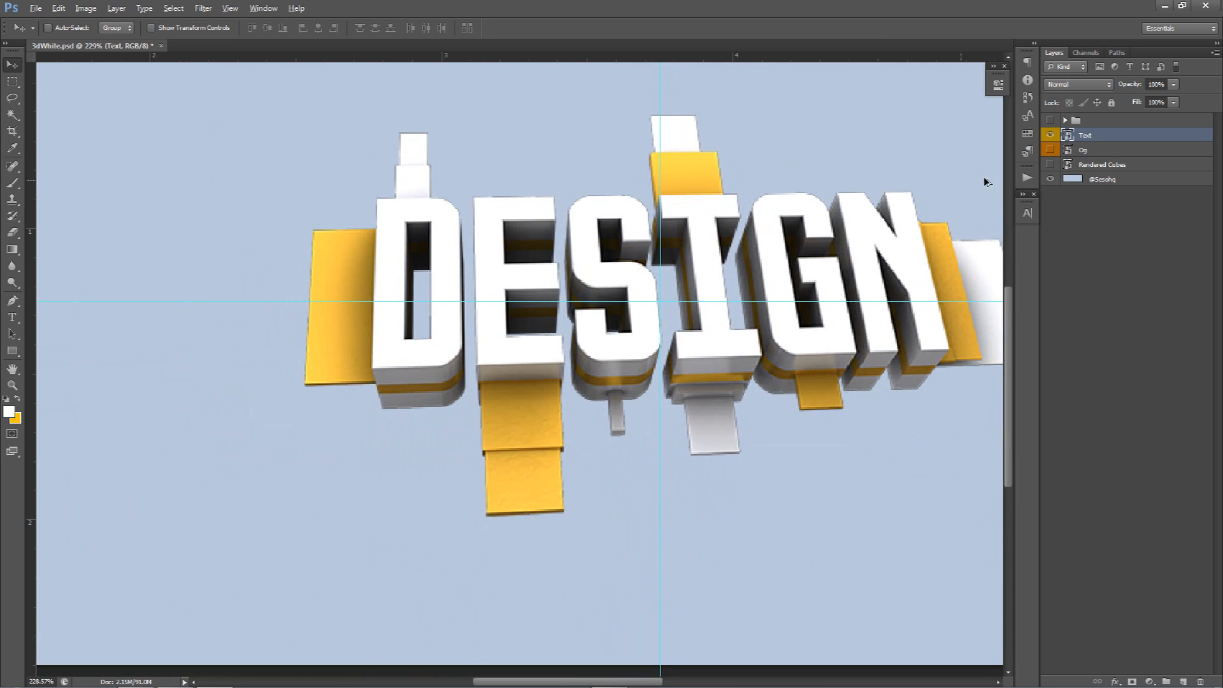
- Select the solid background layer and set the foreground colour to its light blue, b9c8dd
{"action": "left_click", "coordinate": [1096, 179]}
{"action": "left_click", "coordinate": [8, 413]}
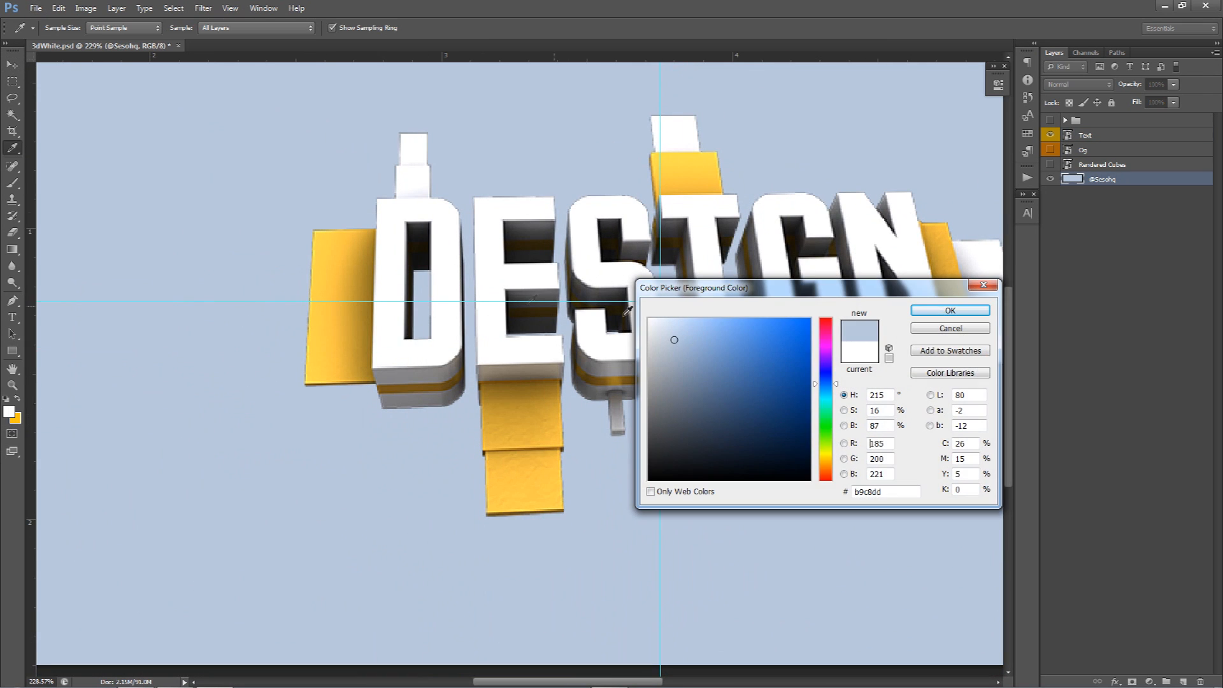
{"action": "left_click_drag", "start_coordinate": [701, 278], "coordinate": [584, 265]}
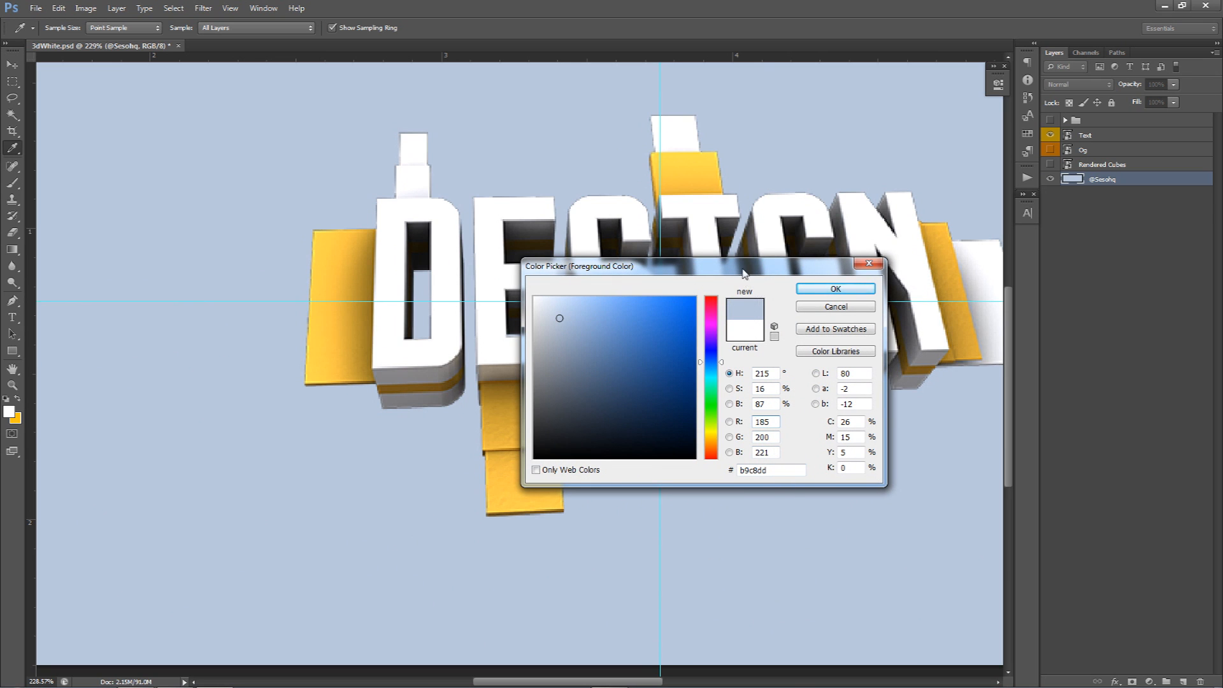
{"action": "left_click_drag", "start_coordinate": [743, 274], "coordinate": [730, 278]}
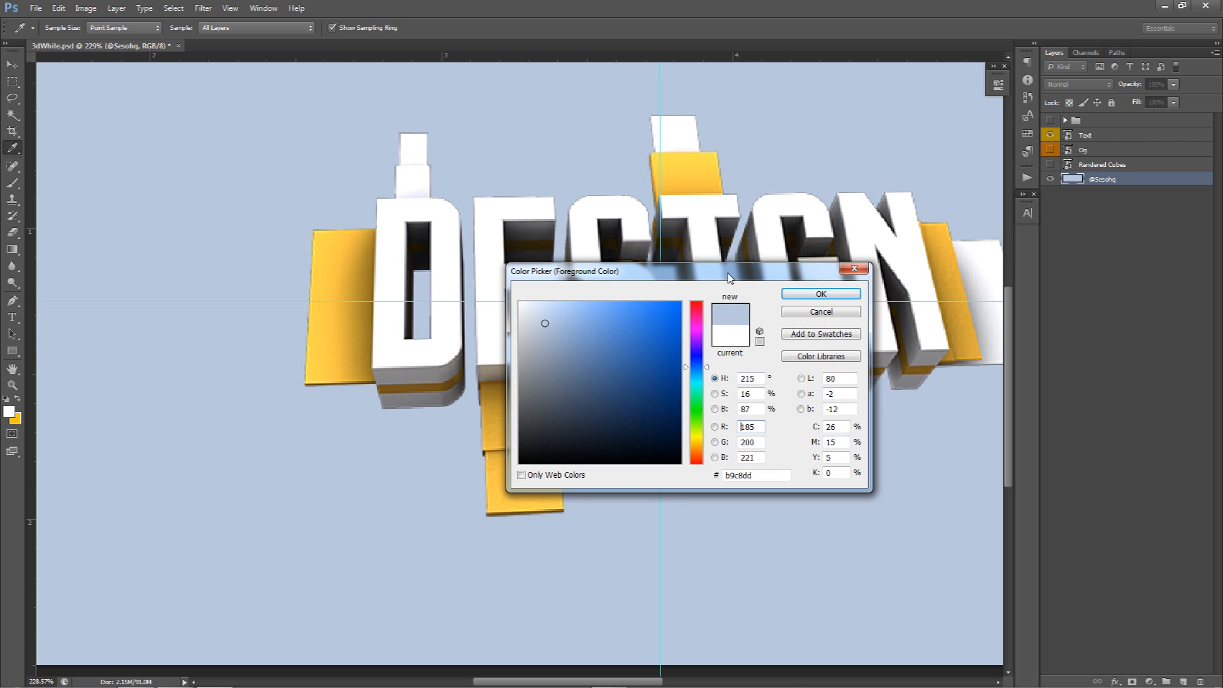
{"action": "left_click", "coordinate": [821, 294]}
{"action": "key", "text": "v"}
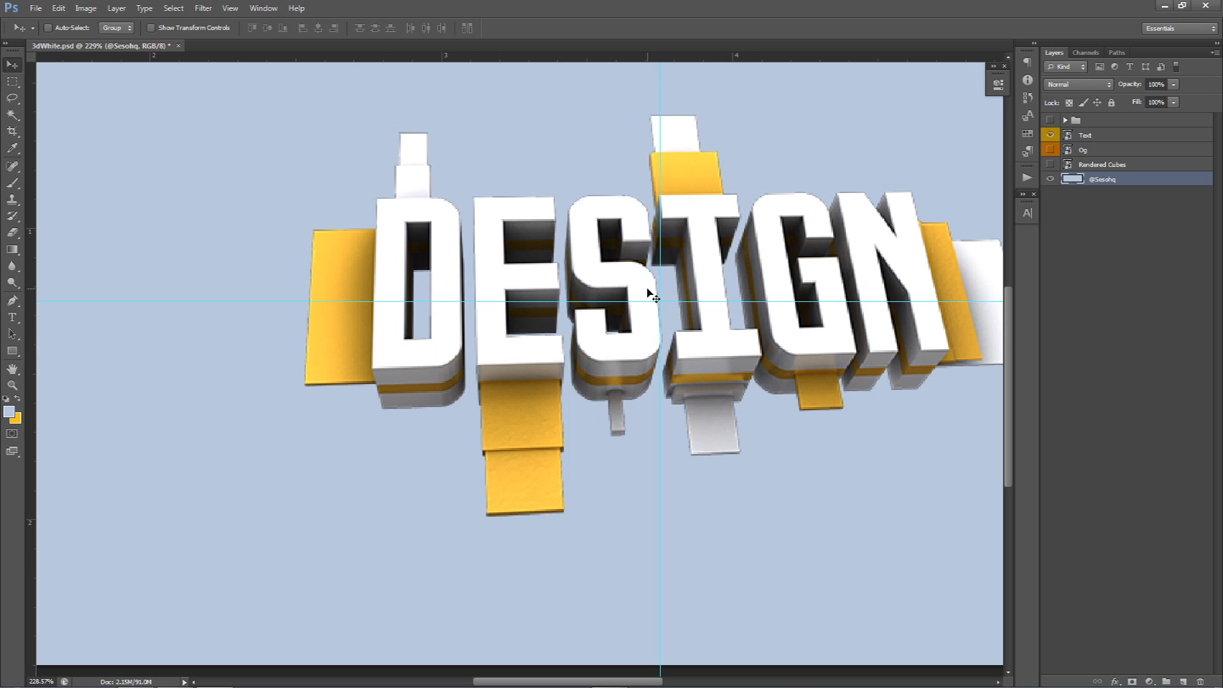
- Duplicate the Text layer and hide the original
{"action": "scroll", "coordinate": [728, 310], "scroll_direction": "down", "scroll_amount": 5, "text": "alt"}
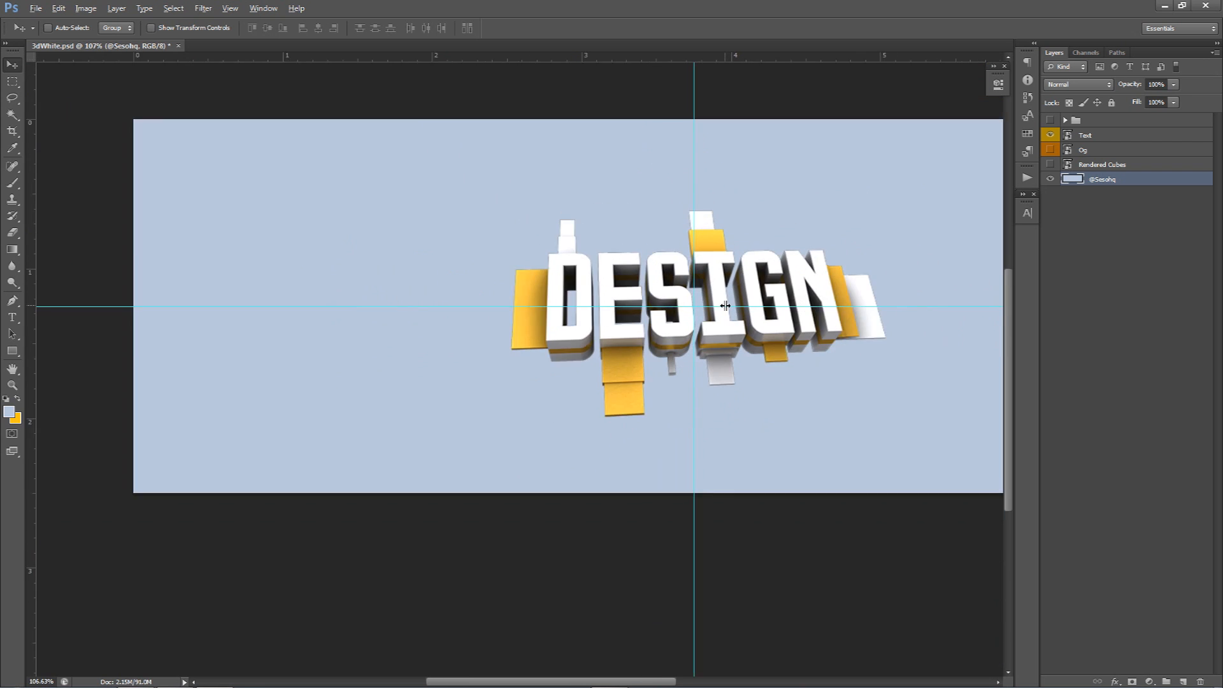
{"action": "scroll", "coordinate": [725, 308], "scroll_direction": "up", "scroll_amount": 5, "text": "alt"}
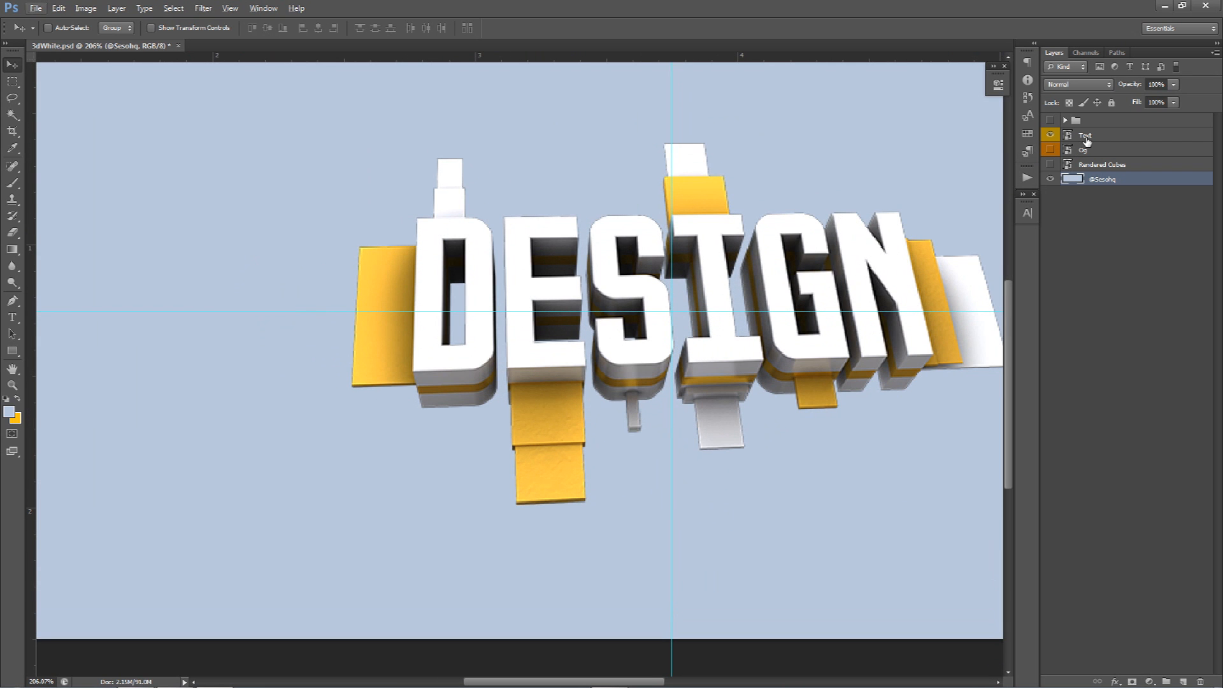
{"action": "left_click", "coordinate": [1087, 139]}
{"action": "key", "text": "ctrl+j"}
{"action": "left_click", "coordinate": [1050, 151]}
{"action": "left_click", "coordinate": [1050, 151]}
{"action": "left_click", "coordinate": [1051, 151]}
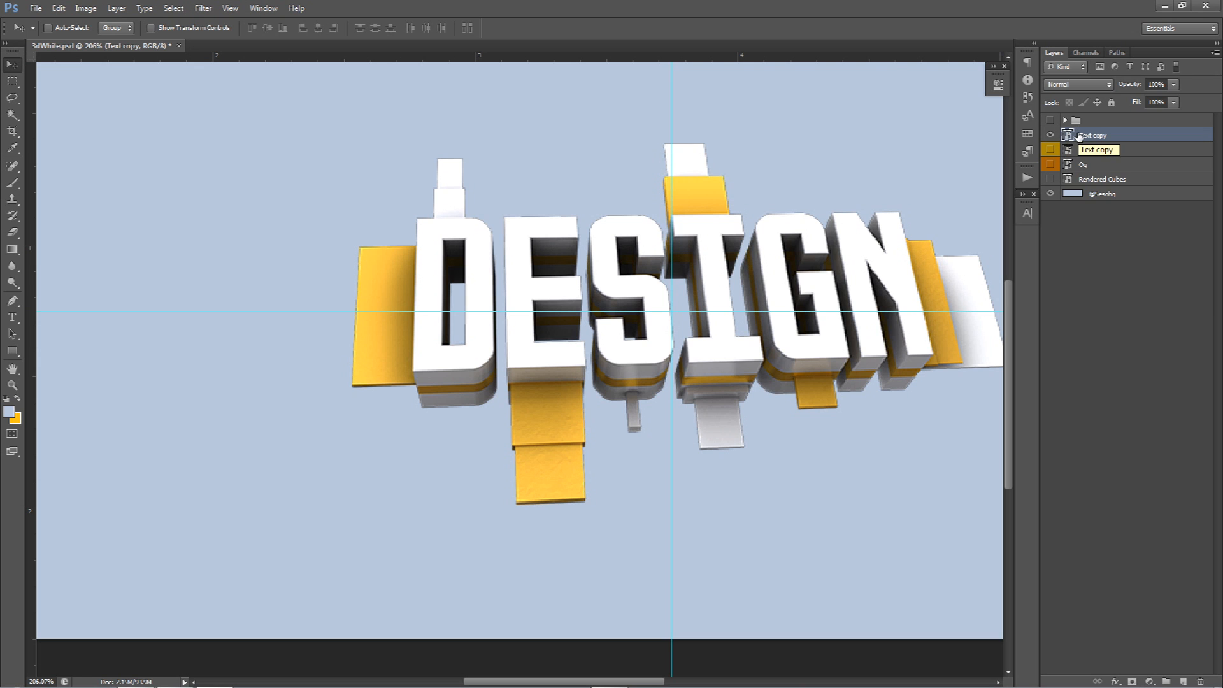
- Rasterize the duplicated text layer, Text copy
{"action": "scroll", "coordinate": [858, 249], "scroll_direction": "down", "scroll_amount": 4, "text": "alt"}
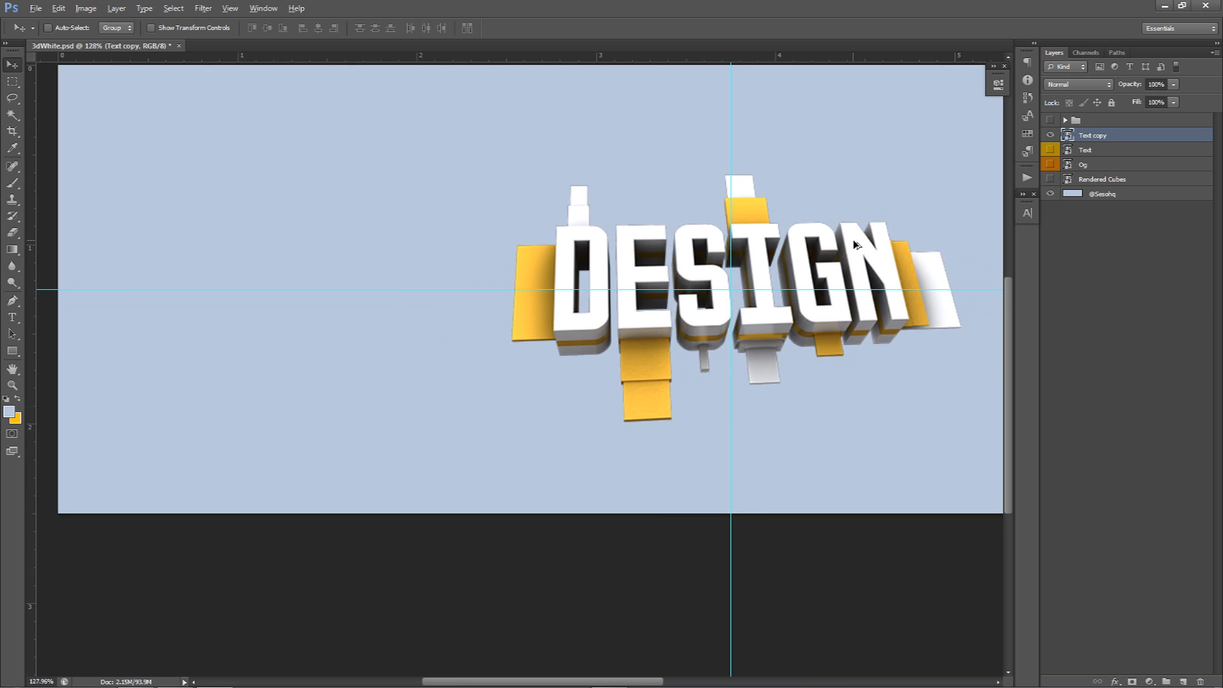
{"action": "scroll", "coordinate": [507, 298], "scroll_direction": "up", "scroll_amount": 3, "text": "alt"}
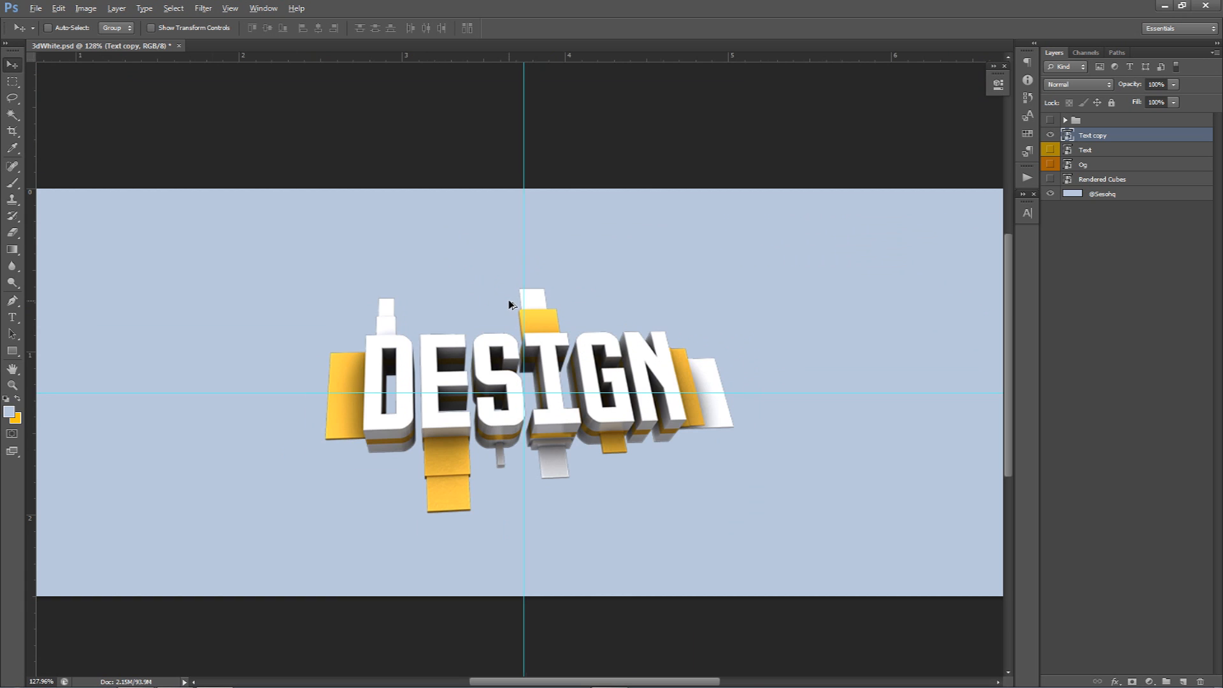
{"action": "scroll", "coordinate": [509, 300], "scroll_direction": "up", "scroll_amount": 3, "text": "alt"}
{"action": "right_click", "coordinate": [1093, 135]}
{"action": "left_click", "coordinate": [1084, 270]}
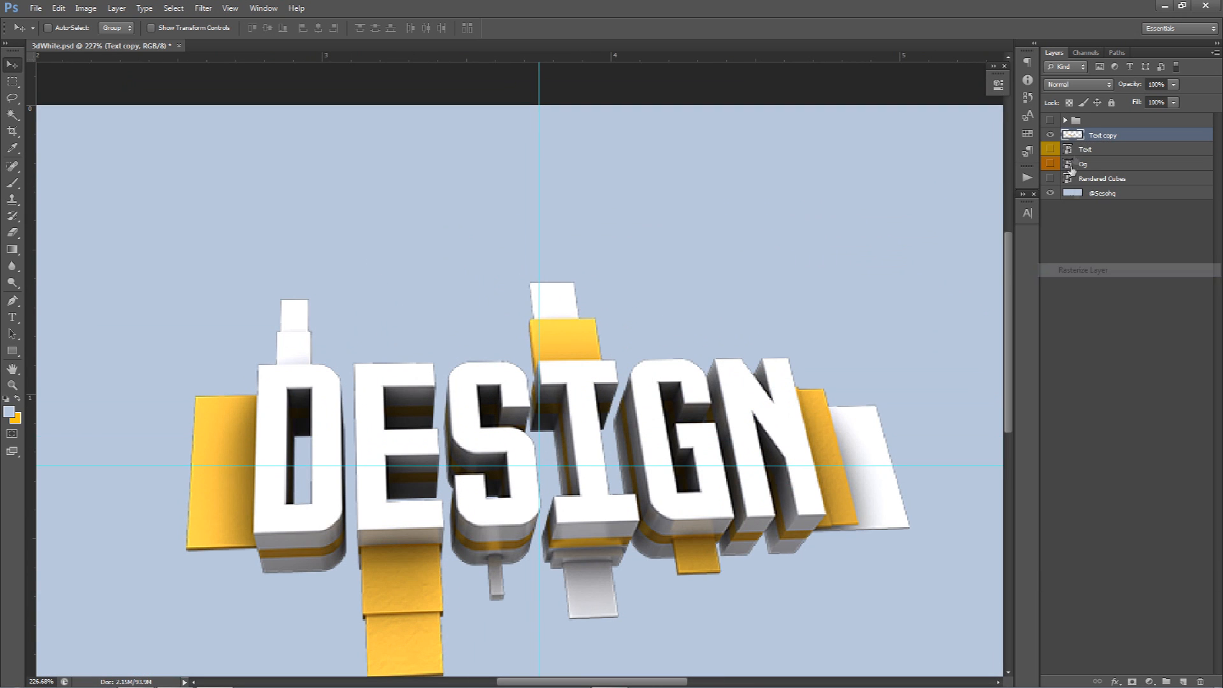
- Load the outline of the Text copy layer as a selection and contract it by 1 pixel
{"action": "left_click", "coordinate": [1077, 139], "text": "ctrl"}
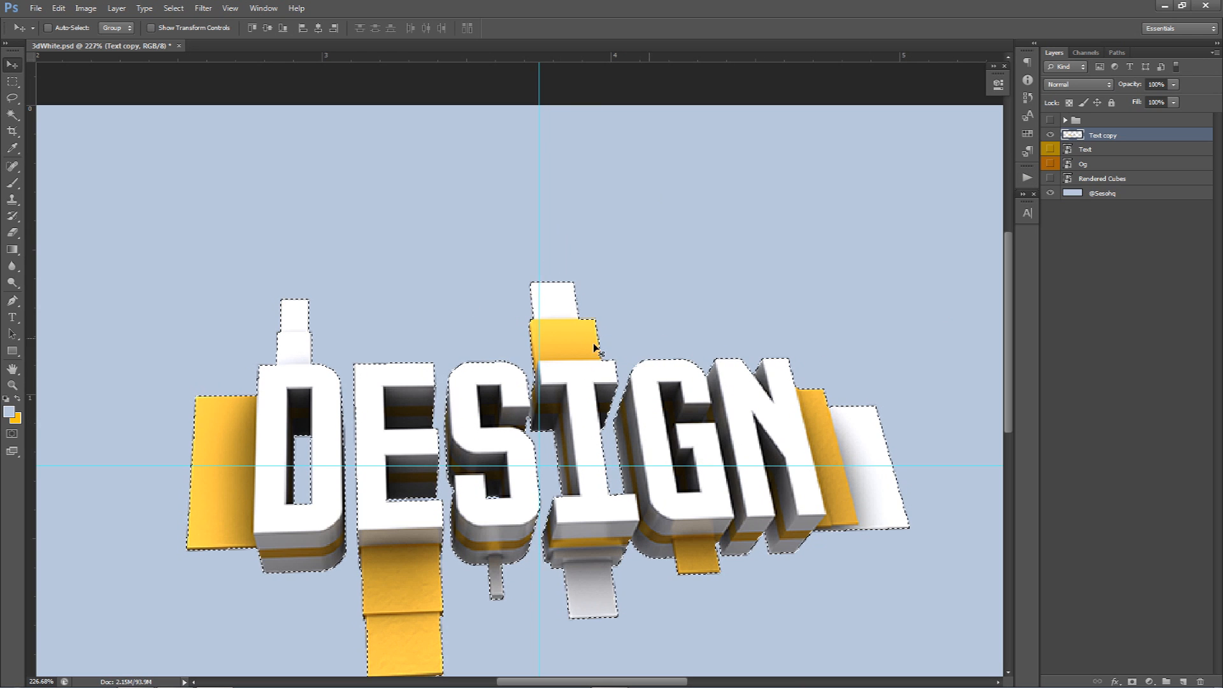
{"action": "left_click", "coordinate": [173, 7]}
{"action": "mouse_move", "coordinate": [280, 149]}
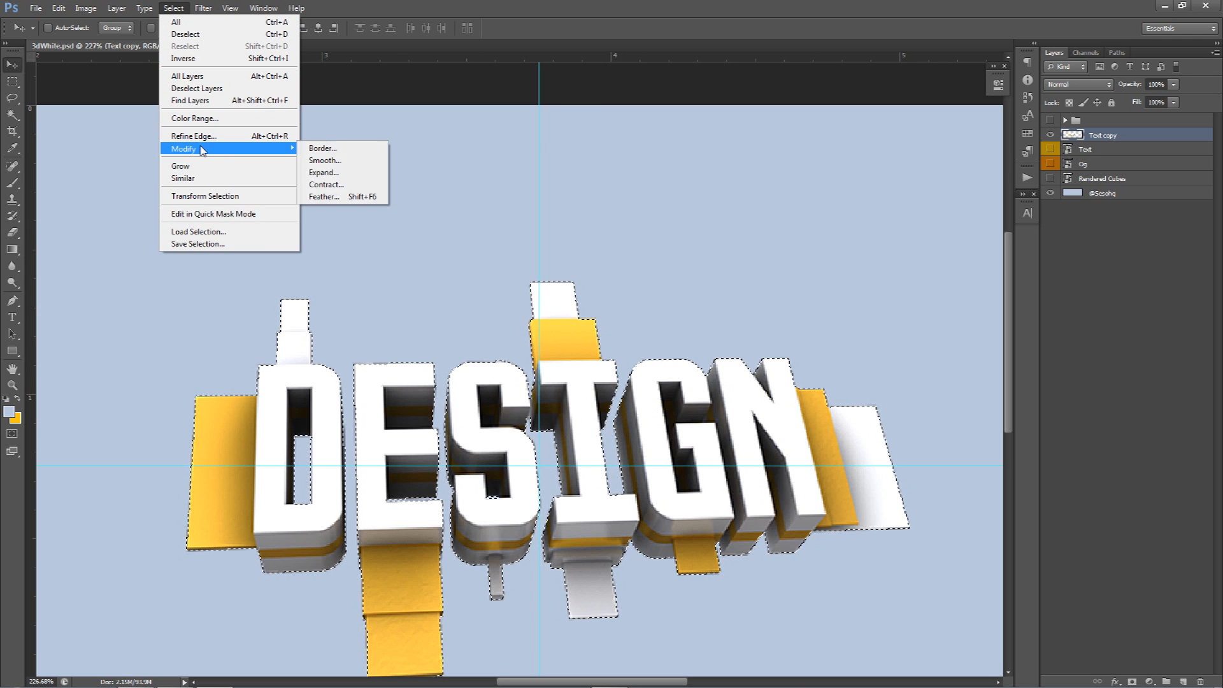
{"action": "left_click", "coordinate": [336, 185]}
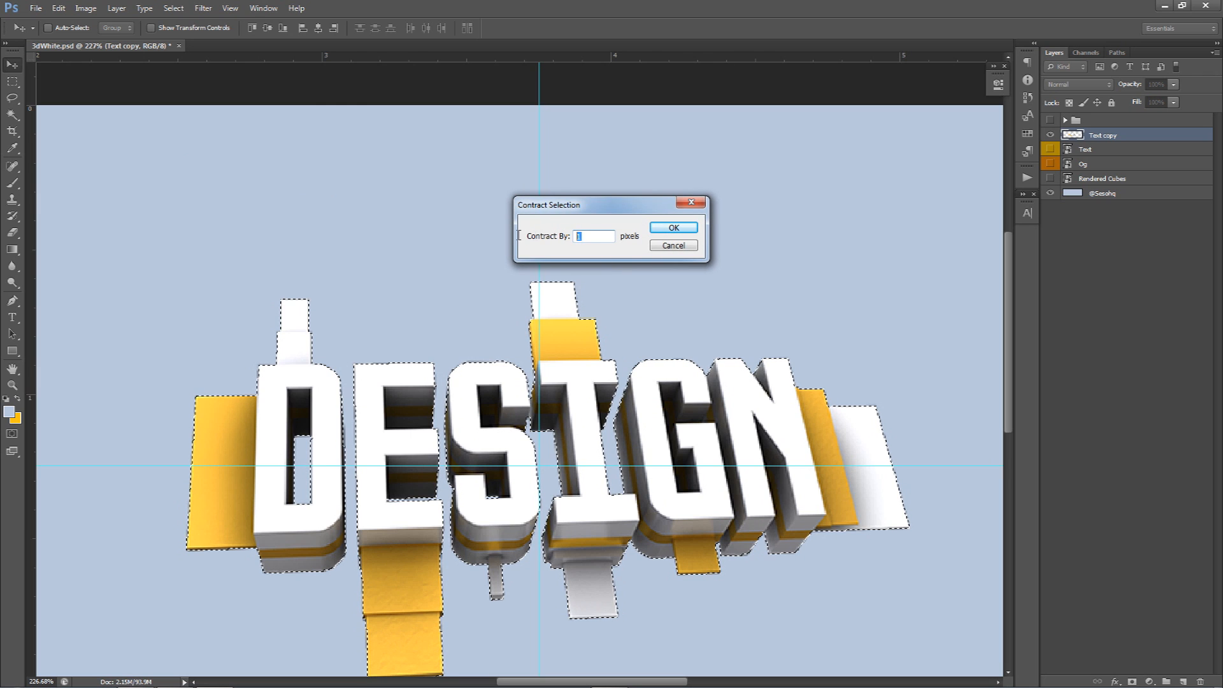
{"action": "left_click", "coordinate": [674, 228]}
- Examine the contracted selection border and the edge pixels around the letters and the slabs at pixel level
{"action": "scroll", "coordinate": [532, 287], "scroll_direction": "up", "scroll_amount": 2, "text": "alt"}
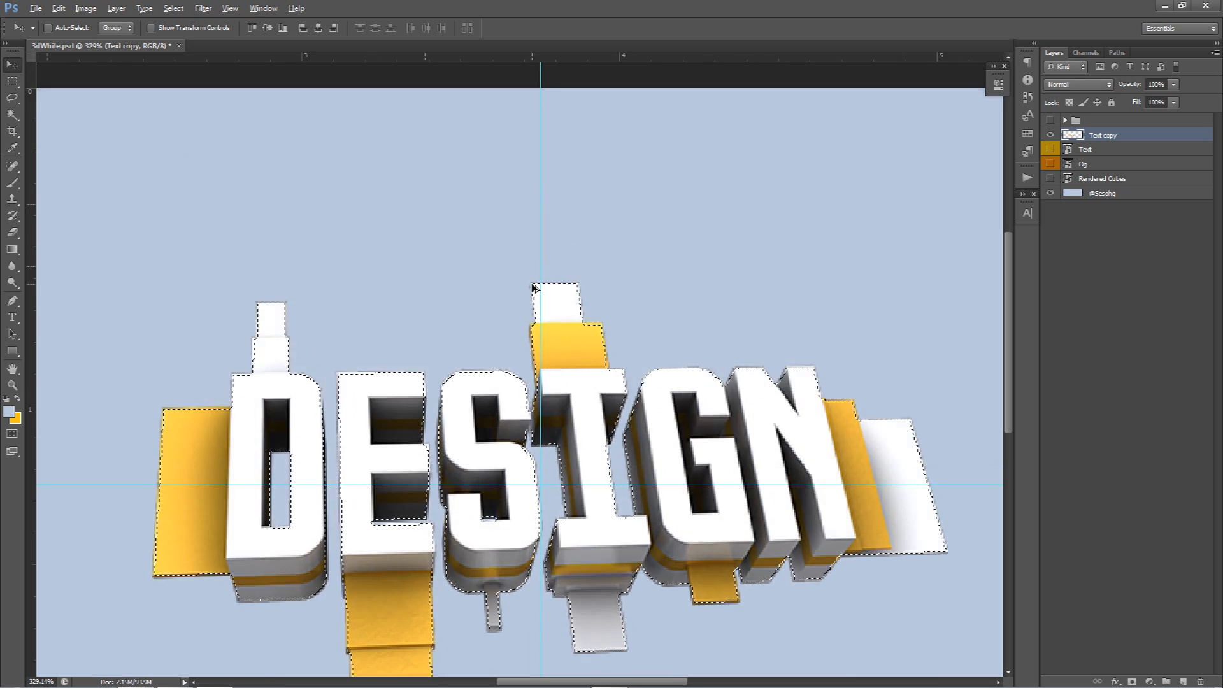
{"action": "scroll", "coordinate": [532, 288], "scroll_direction": "up", "scroll_amount": 10, "text": "alt"}
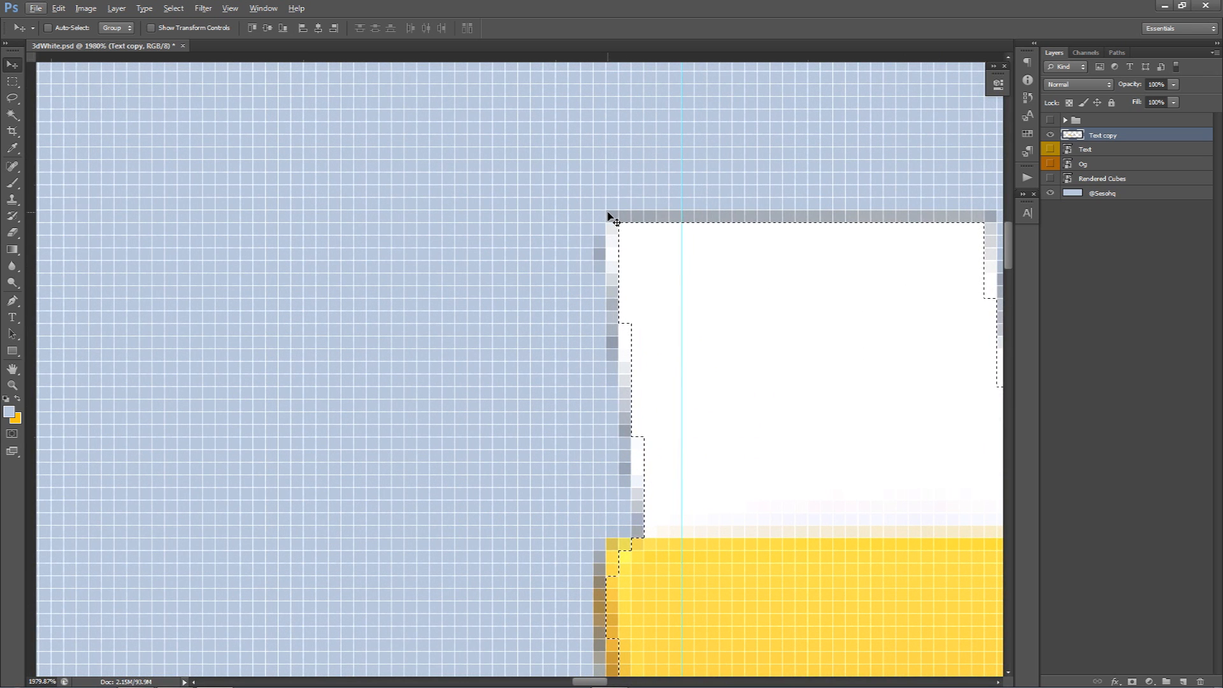
{"action": "scroll", "coordinate": [651, 445], "scroll_direction": "down", "scroll_amount": 2, "text": "alt"}
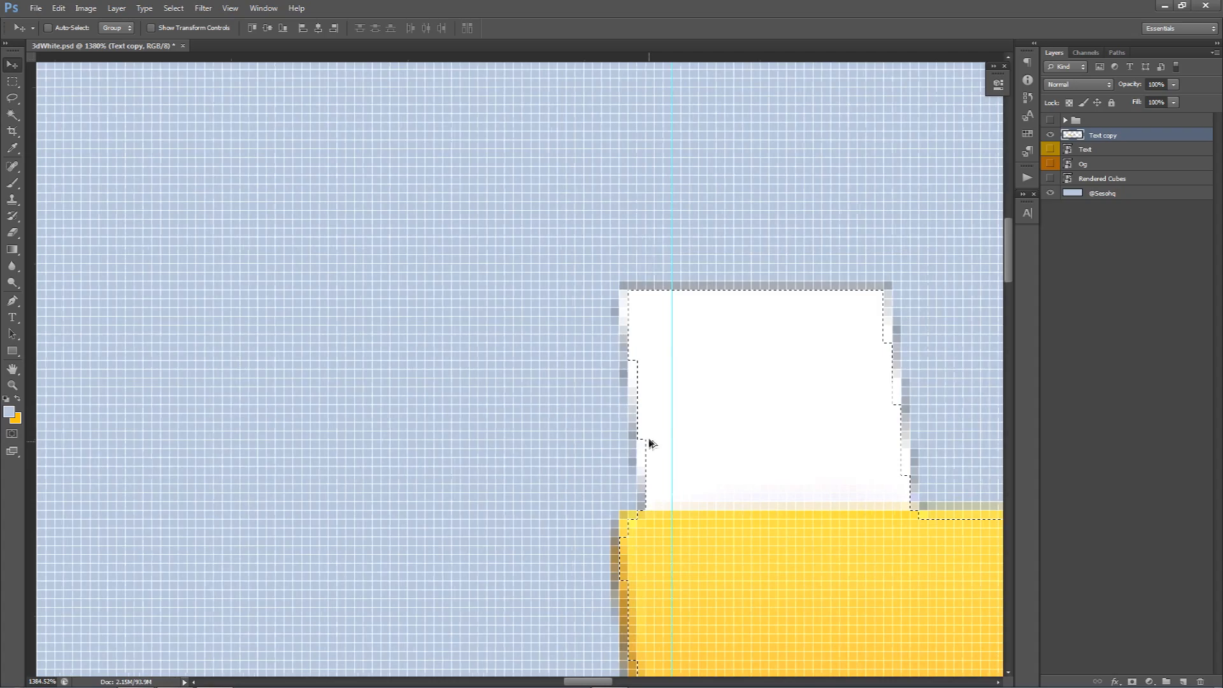
{"action": "scroll", "coordinate": [651, 445], "scroll_direction": "down", "scroll_amount": 2, "text": "alt"}
{"action": "left_click_drag", "start_coordinate": [729, 478], "coordinate": [464, 169]}
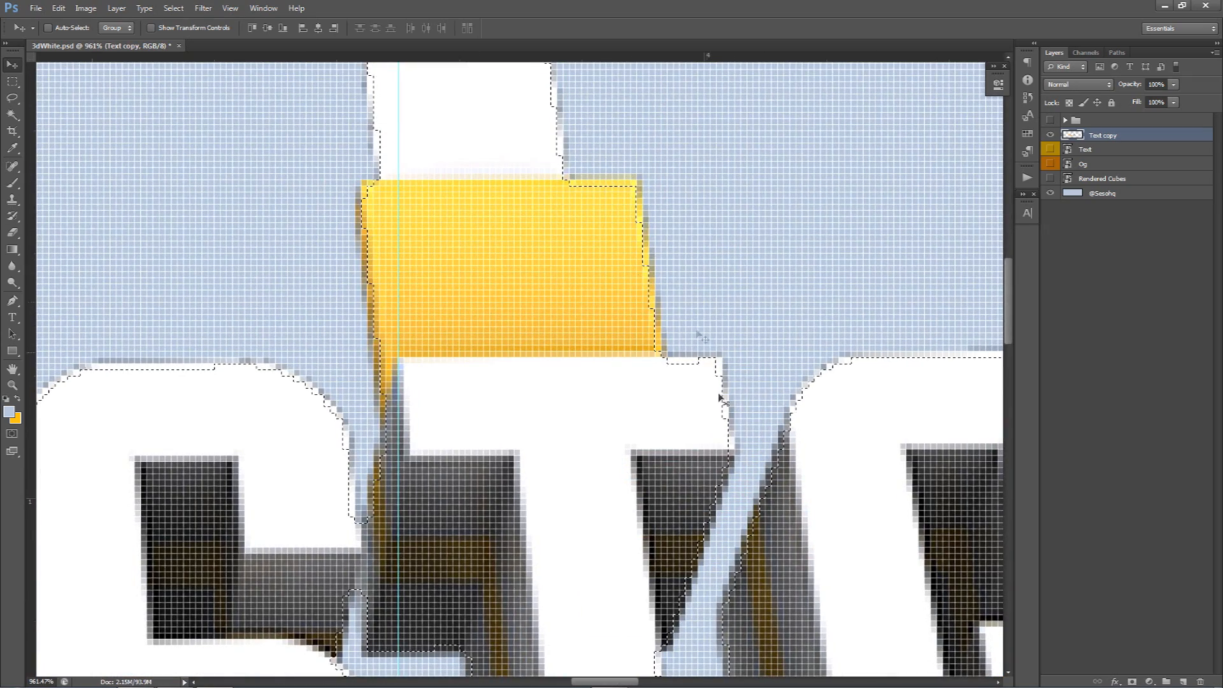
{"action": "scroll", "coordinate": [669, 290], "scroll_direction": "up", "scroll_amount": 1, "text": "alt"}
{"action": "scroll", "coordinate": [270, 364], "scroll_direction": "up", "scroll_amount": 1, "text": "alt"}
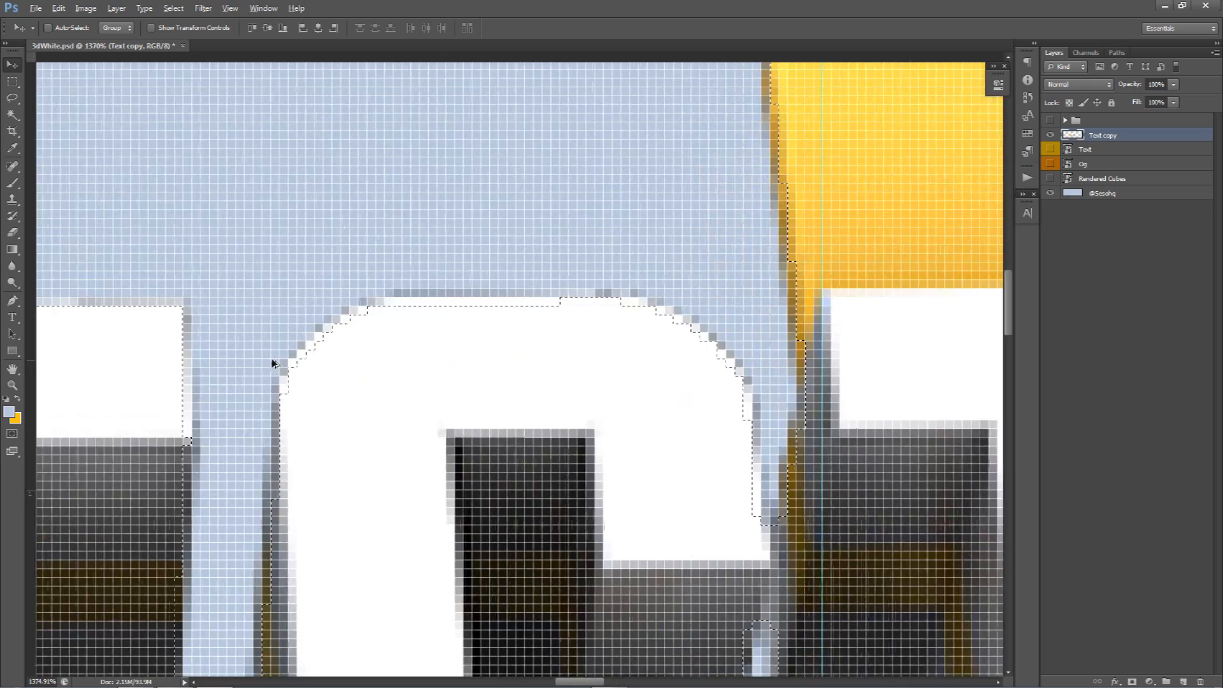
{"action": "scroll", "coordinate": [270, 364], "scroll_direction": "up", "scroll_amount": 2, "text": "alt"}
{"action": "scroll", "coordinate": [337, 325], "scroll_direction": "down", "scroll_amount": 2, "text": "alt"}
{"action": "left_click_drag", "start_coordinate": [186, 289], "coordinate": [408, 300]}
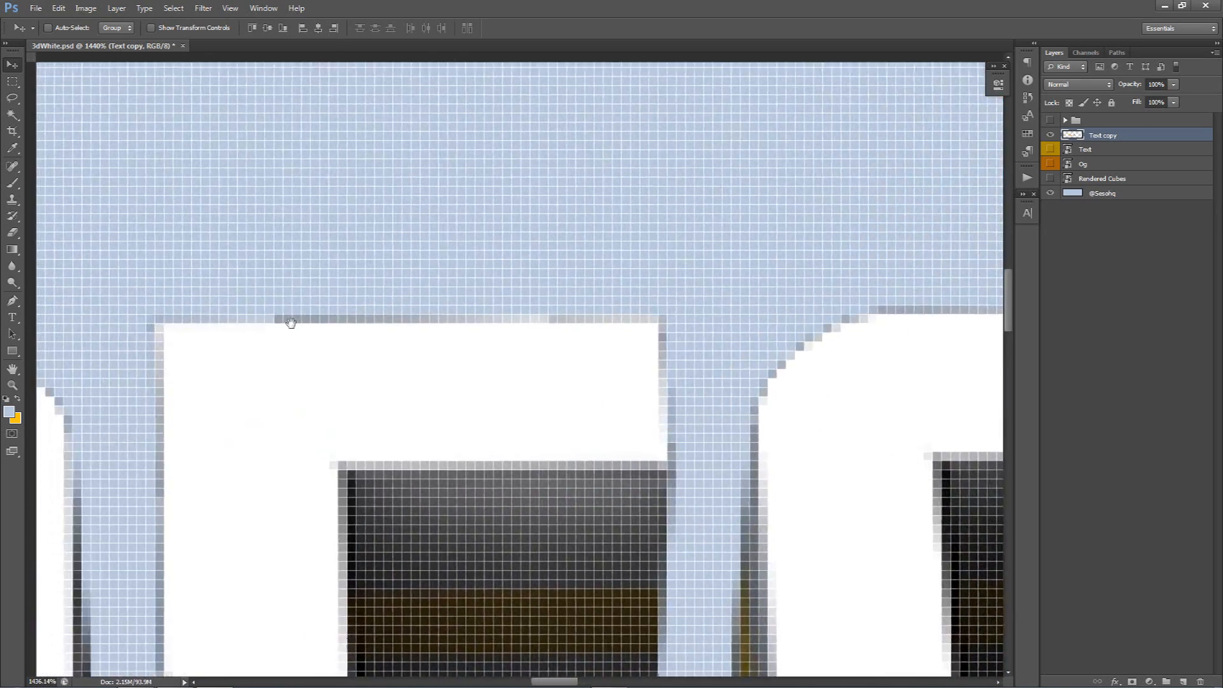
- Put the contracted selection of the Text copy layer onto its own new layer
{"action": "scroll", "coordinate": [175, 327], "scroll_direction": "up", "scroll_amount": 1, "text": "alt"}
{"action": "scroll", "coordinate": [293, 344], "scroll_direction": "down", "scroll_amount": 6, "text": "alt"}
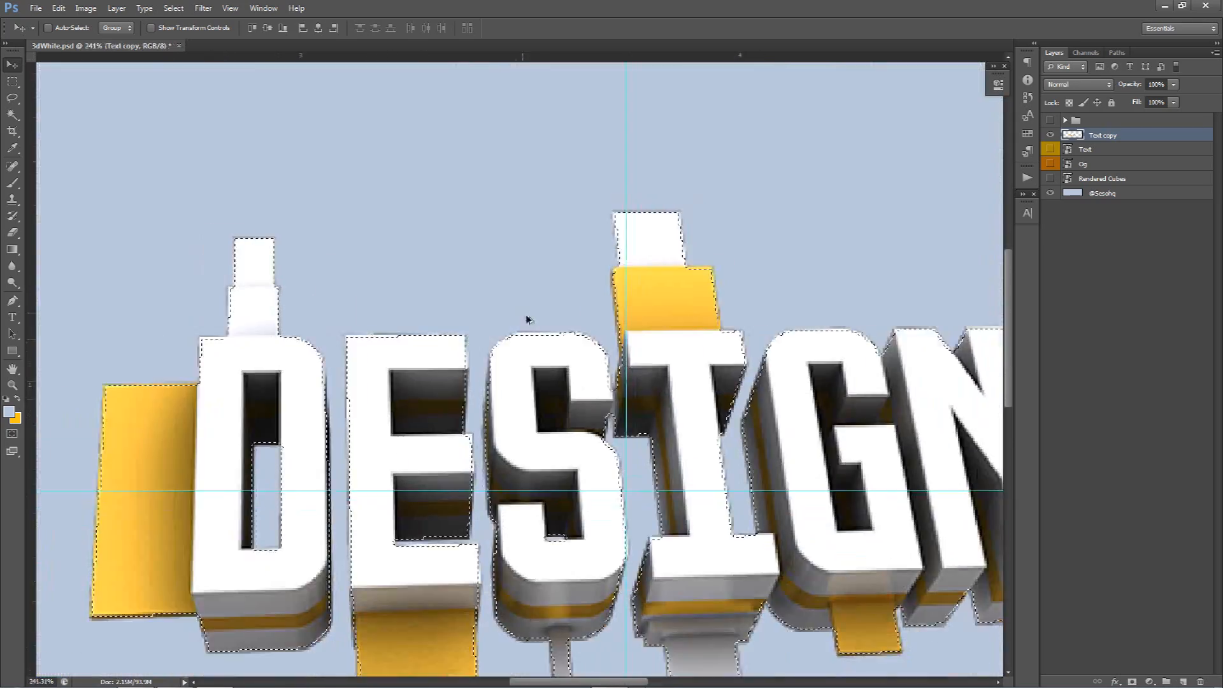
{"action": "scroll", "coordinate": [530, 313], "scroll_direction": "down", "scroll_amount": 3, "text": "alt"}
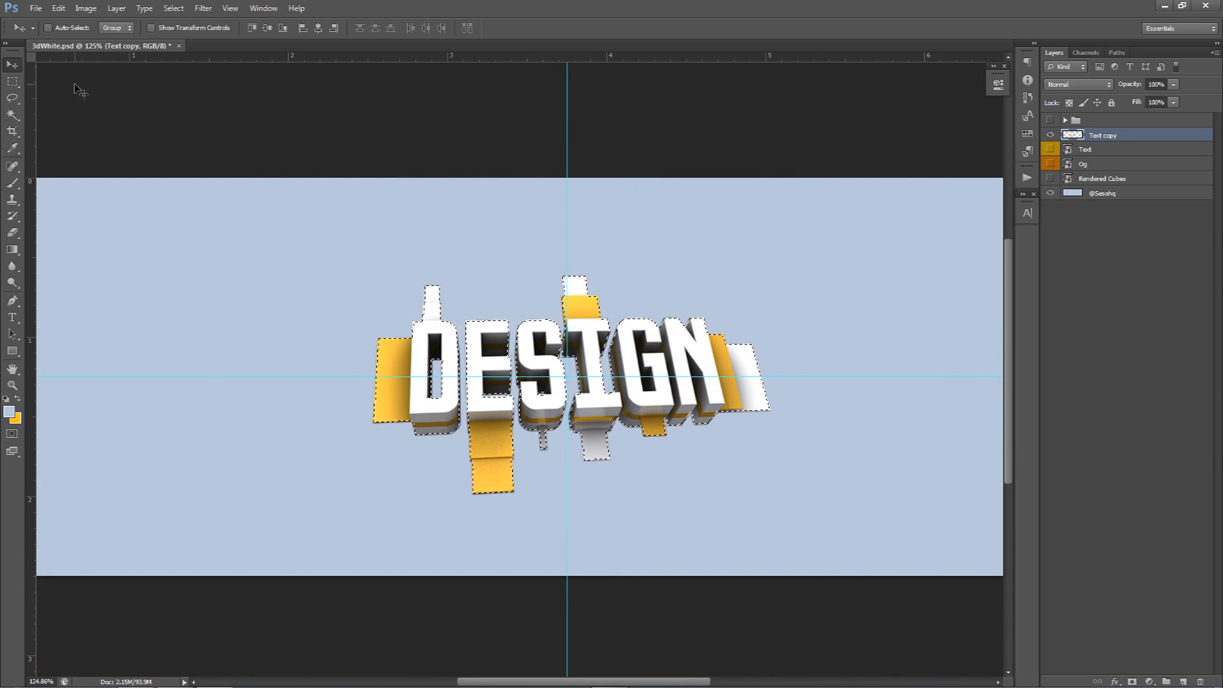
{"action": "left_click", "coordinate": [14, 82]}
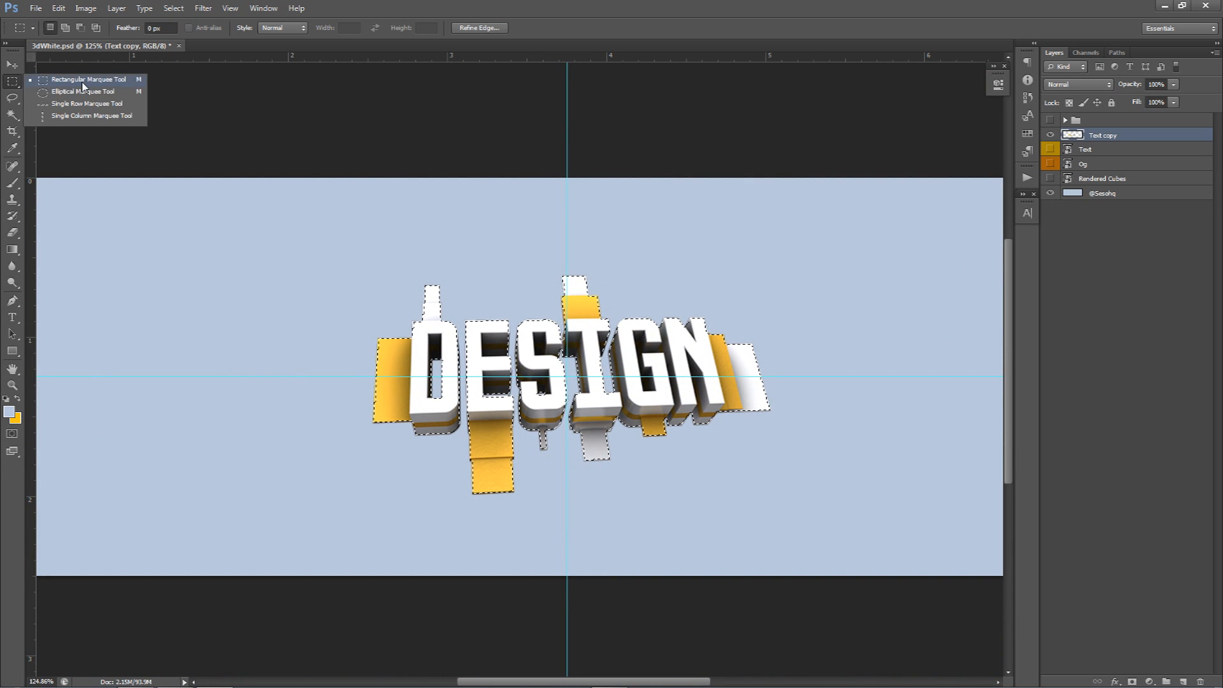
{"action": "left_click", "coordinate": [82, 85]}
{"action": "right_click", "coordinate": [680, 235]}
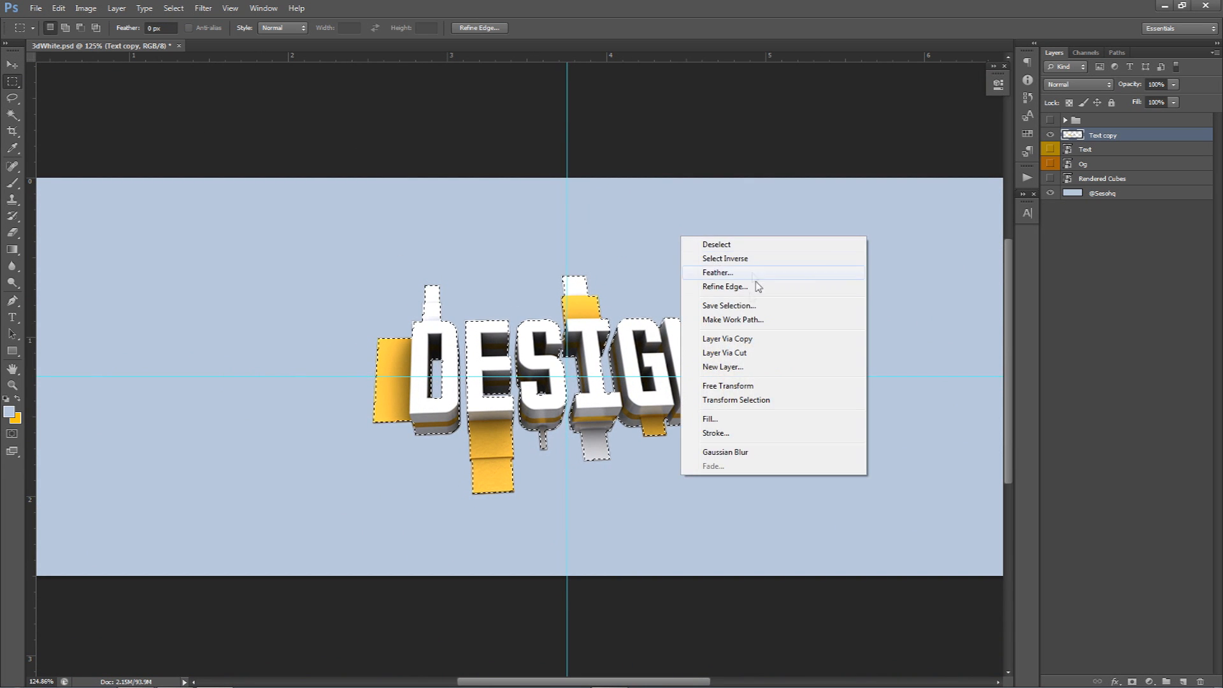
{"action": "left_click", "coordinate": [776, 359]}
{"action": "scroll", "coordinate": [560, 264], "scroll_direction": "up", "scroll_amount": 3, "text": "alt"}
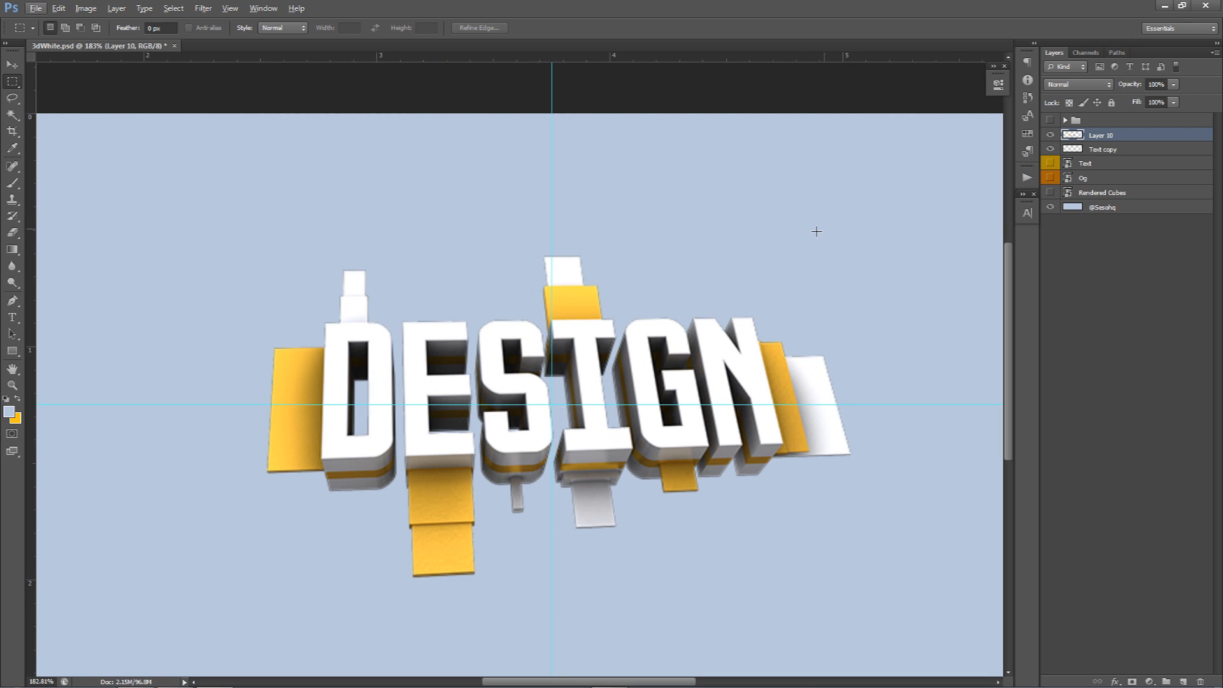
- Compare the DESIGN text with the Text copy layer hidden and shown, and delete the Text copy layer
{"action": "key", "text": "v"}
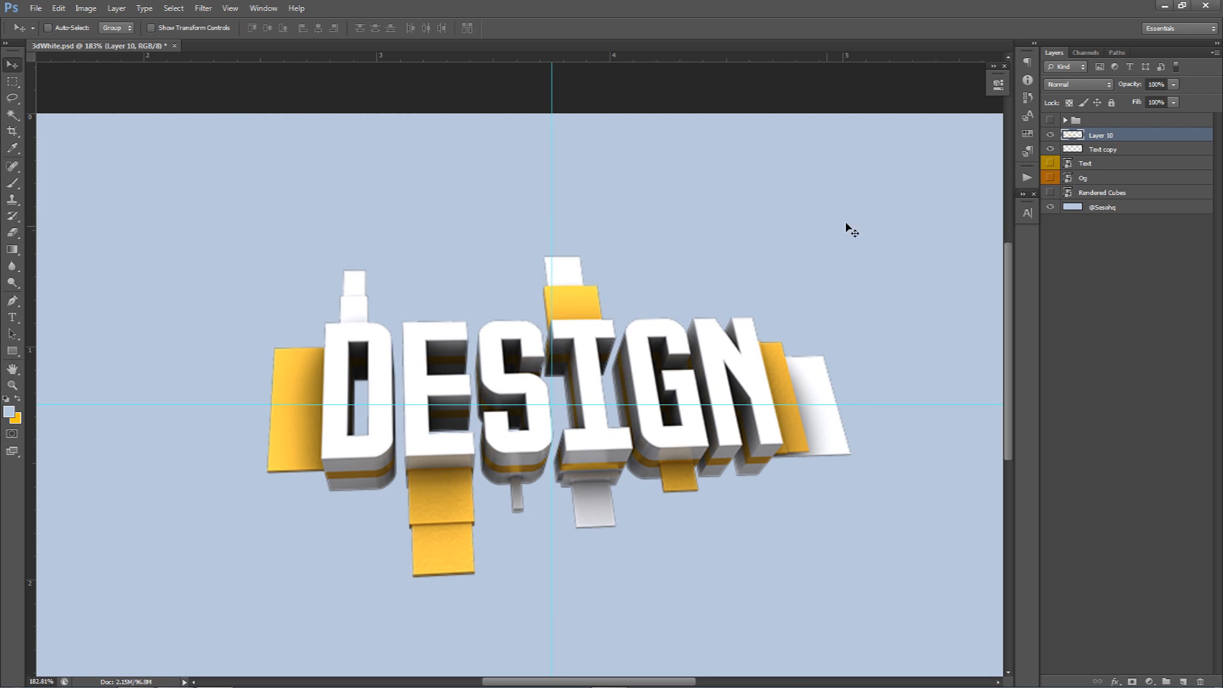
{"action": "left_click", "coordinate": [1054, 151]}
{"action": "left_click", "coordinate": [1054, 152]}
{"action": "left_click", "coordinate": [1053, 152]}
{"action": "left_click", "coordinate": [1051, 149]}
{"action": "left_click", "coordinate": [1051, 149]}
{"action": "left_click", "coordinate": [1051, 149]}
{"action": "left_click", "coordinate": [1089, 149]}
{"action": "key", "text": "Delete"}
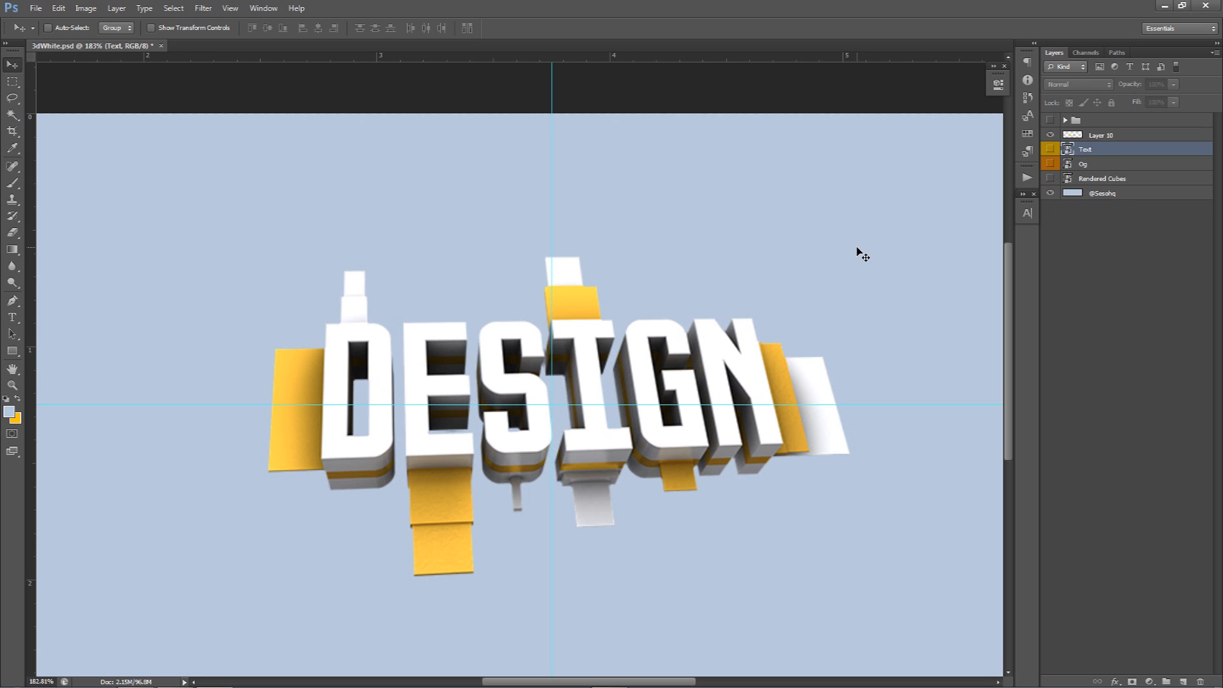
- Duplicate the Og layer, place the copy directly above the Text layer and make it visible
{"action": "scroll", "coordinate": [864, 255], "scroll_direction": "down", "scroll_amount": 5, "text": "alt"}
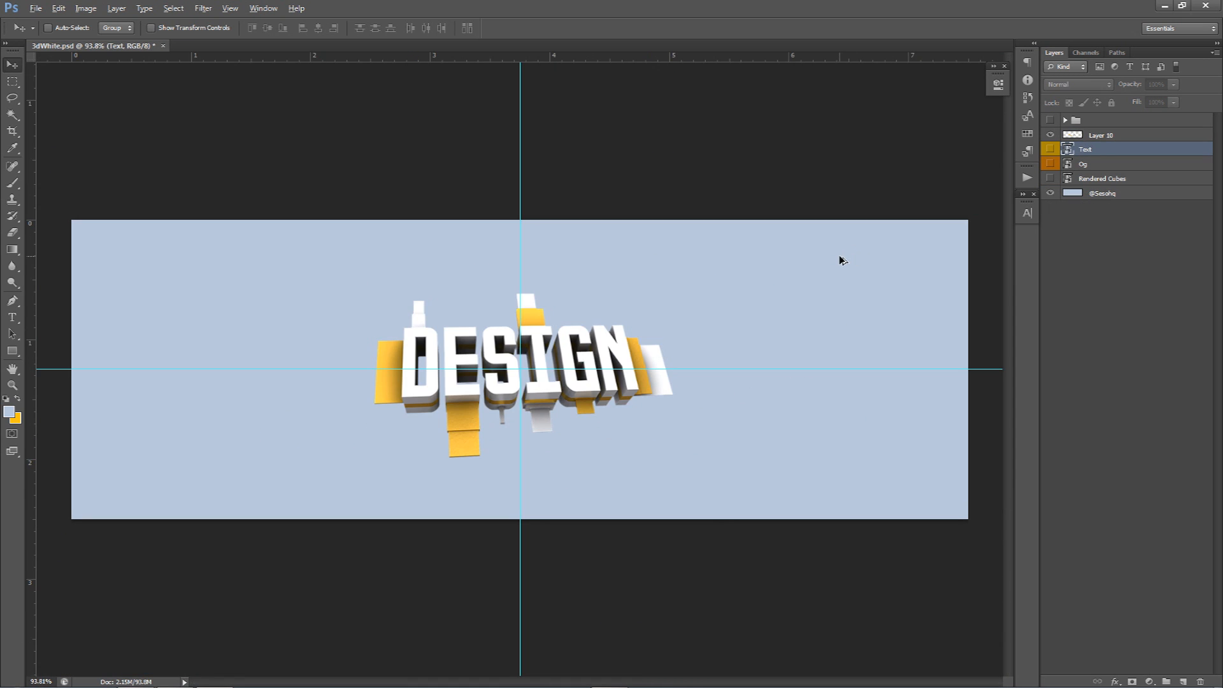
{"action": "scroll", "coordinate": [789, 272], "scroll_direction": "up", "scroll_amount": 1, "text": "alt"}
{"action": "left_click", "coordinate": [1092, 164]}
{"action": "key", "text": "ctrl+j"}
{"action": "left_click_drag", "start_coordinate": [1096, 166], "coordinate": [1094, 140]}
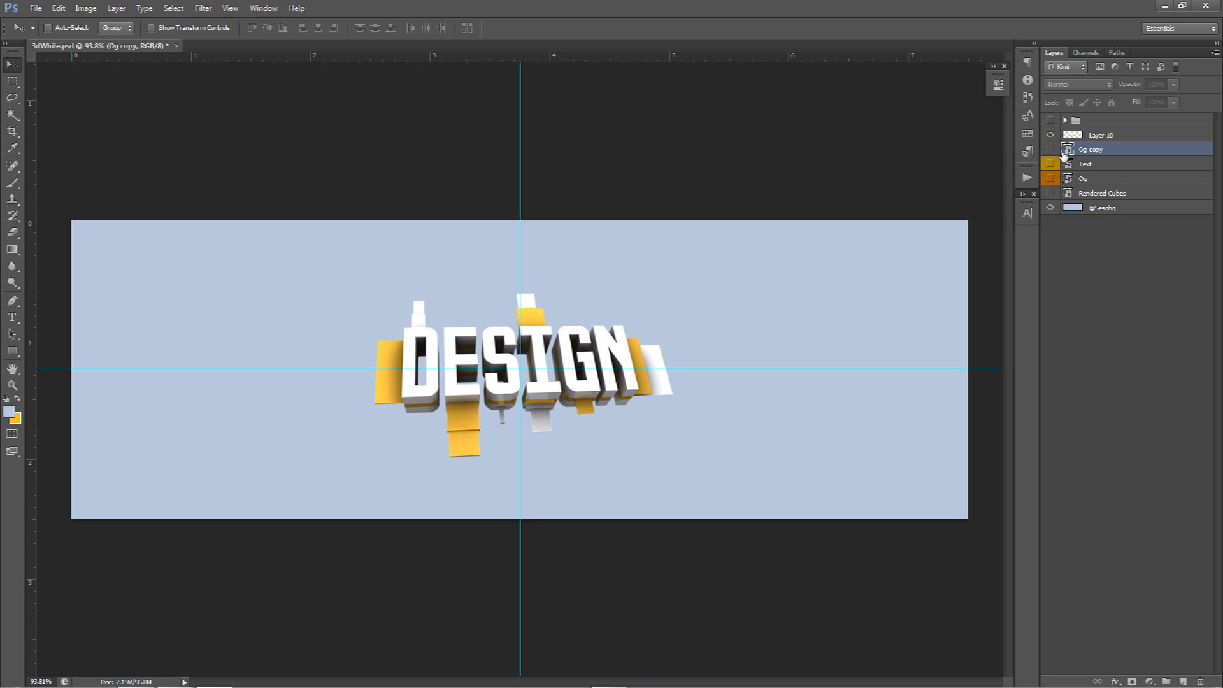
{"action": "left_click", "coordinate": [1050, 149]}
- Enlarge the Og copy render proportionally and position it along the banner's right edge
{"action": "left_click_drag", "start_coordinate": [580, 315], "coordinate": [712, 357]}
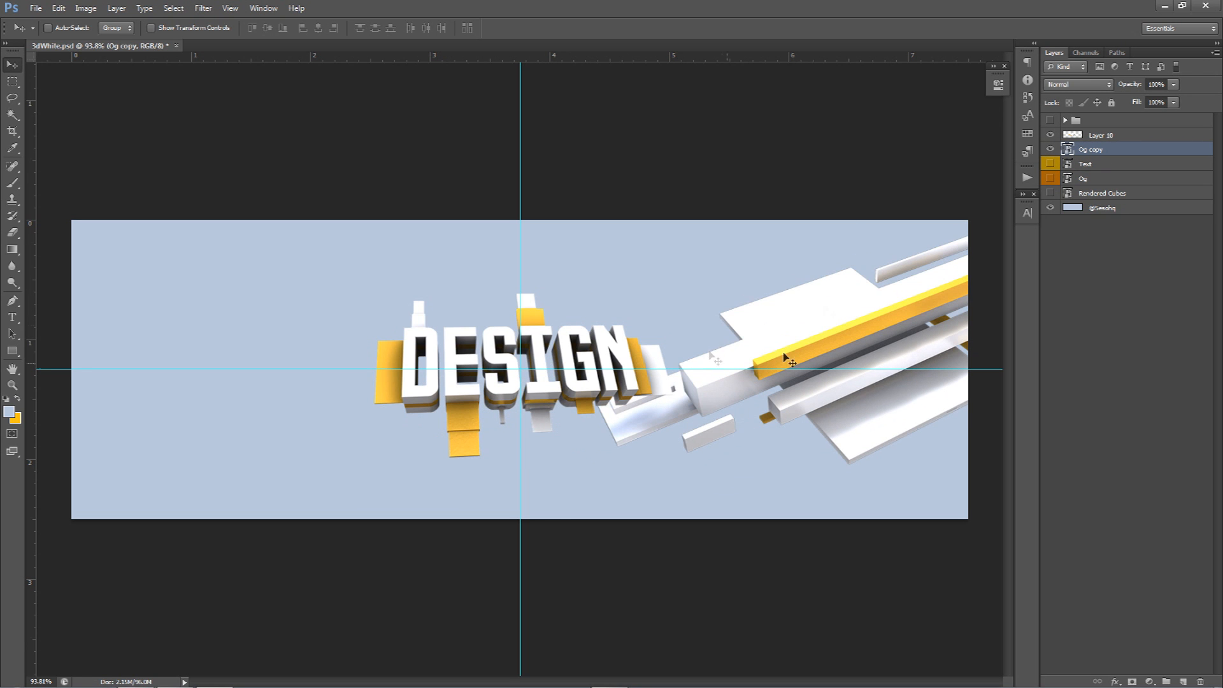
{"action": "key", "text": "ctrl+t"}
{"action": "left_click_drag", "start_coordinate": [518, 197], "coordinate": [392, 105], "text": "shift"}
{"action": "key", "text": "Return"}
{"action": "left_click_drag", "start_coordinate": [471, 344], "coordinate": [608, 338]}
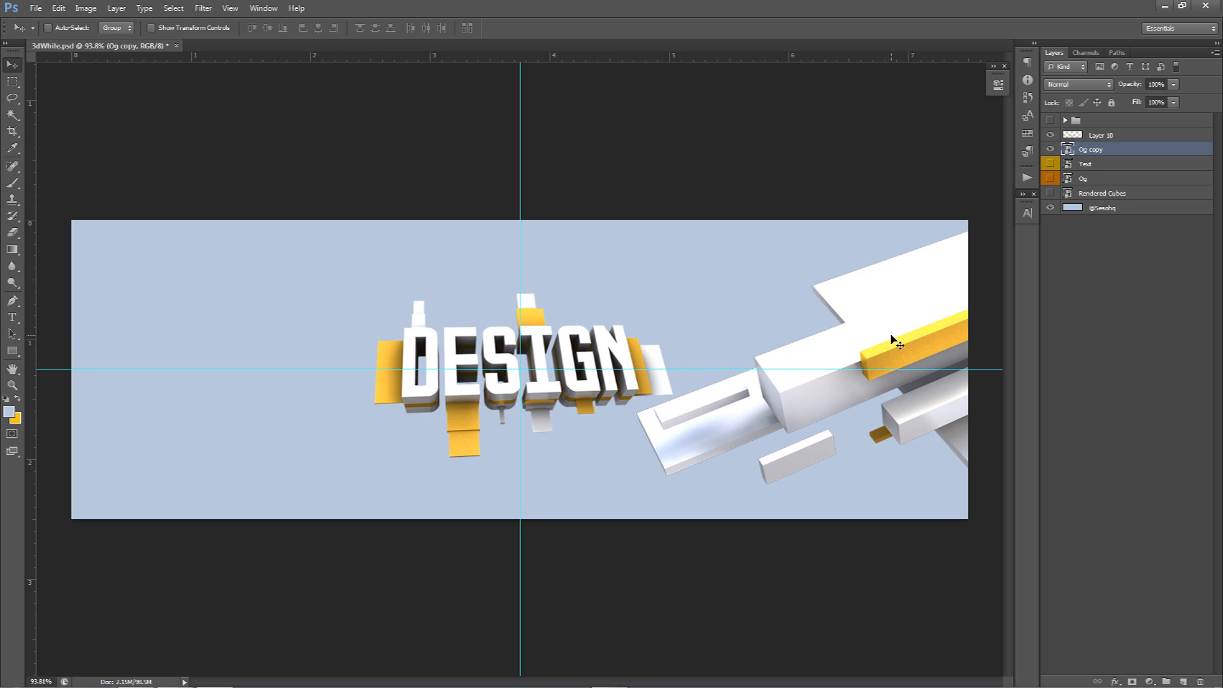
{"action": "left_click_drag", "start_coordinate": [894, 302], "coordinate": [261, 336]}
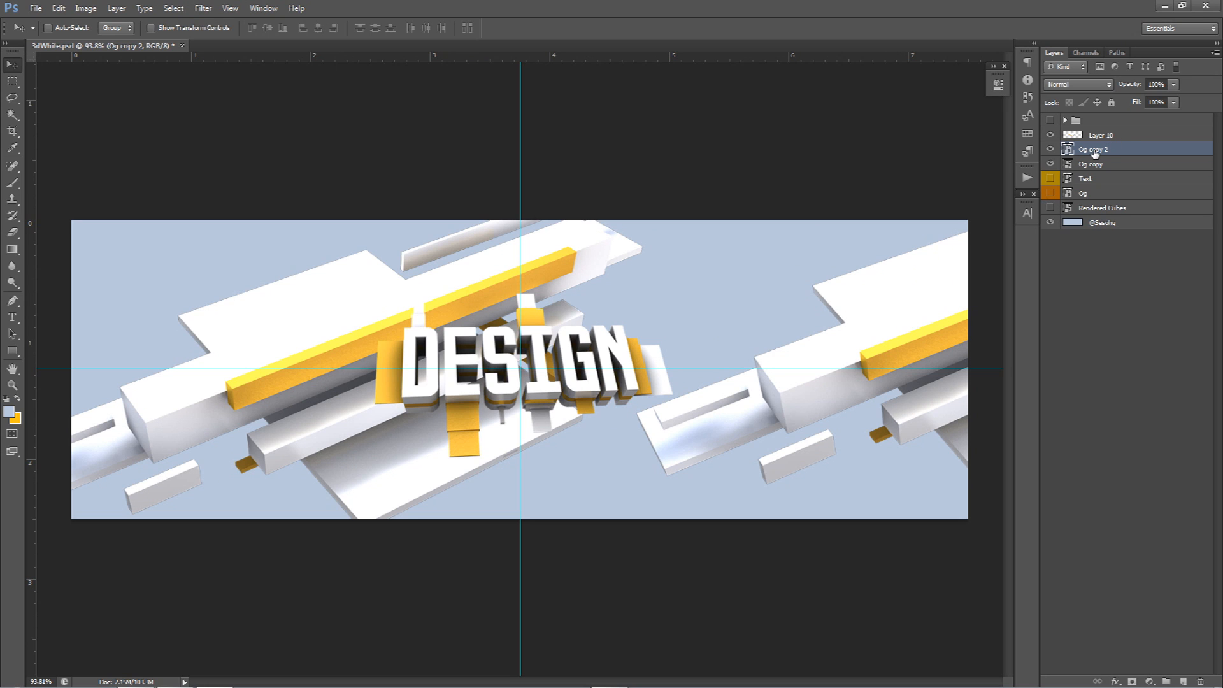
{"action": "left_click_drag", "start_coordinate": [543, 279], "coordinate": [771, 255], "text": "alt"}
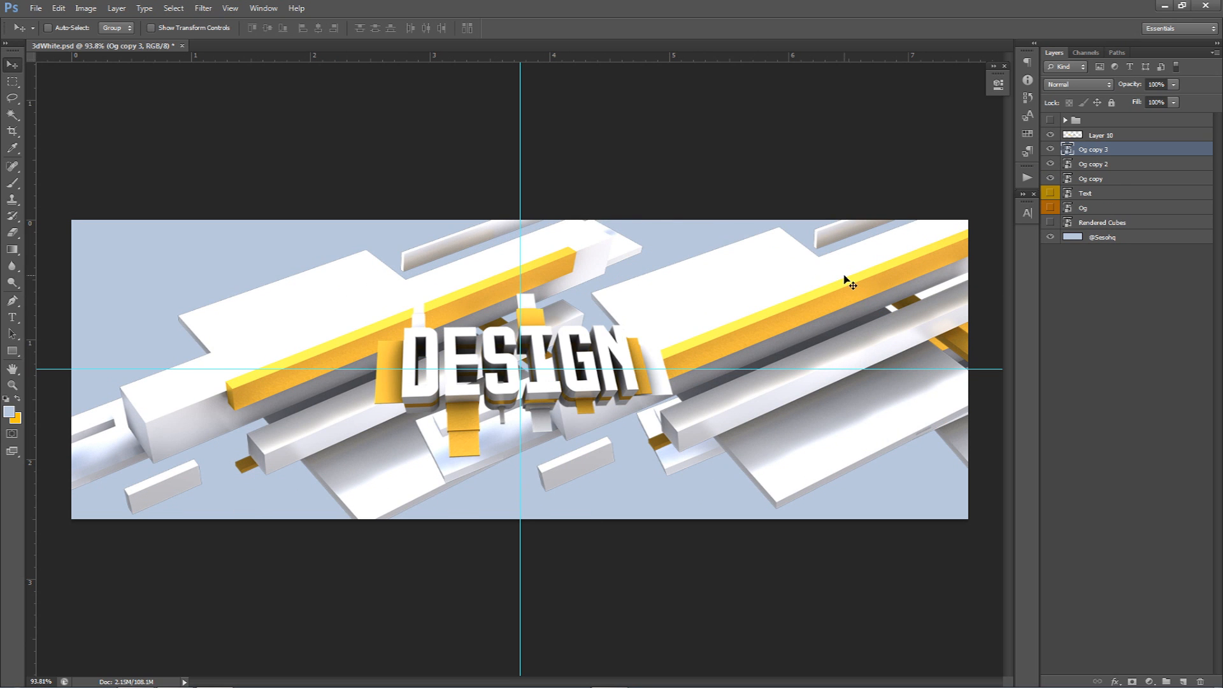
{"action": "key", "text": "ctrl+z"}
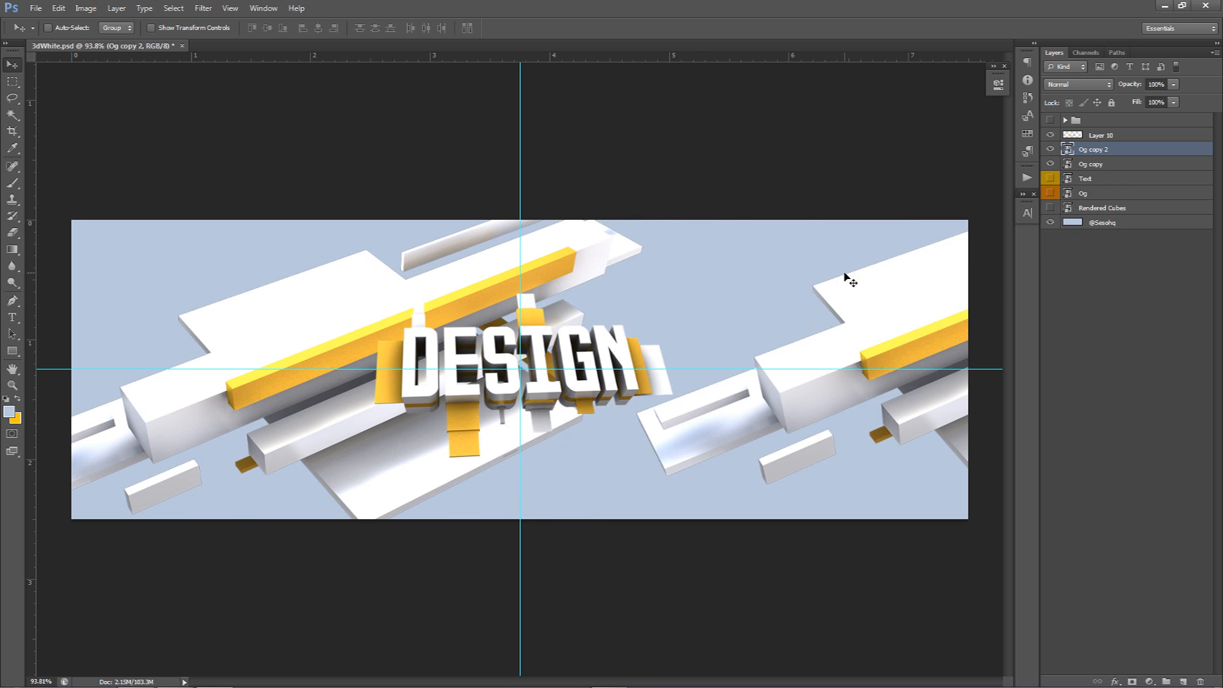
{"action": "key", "text": "Delete"}
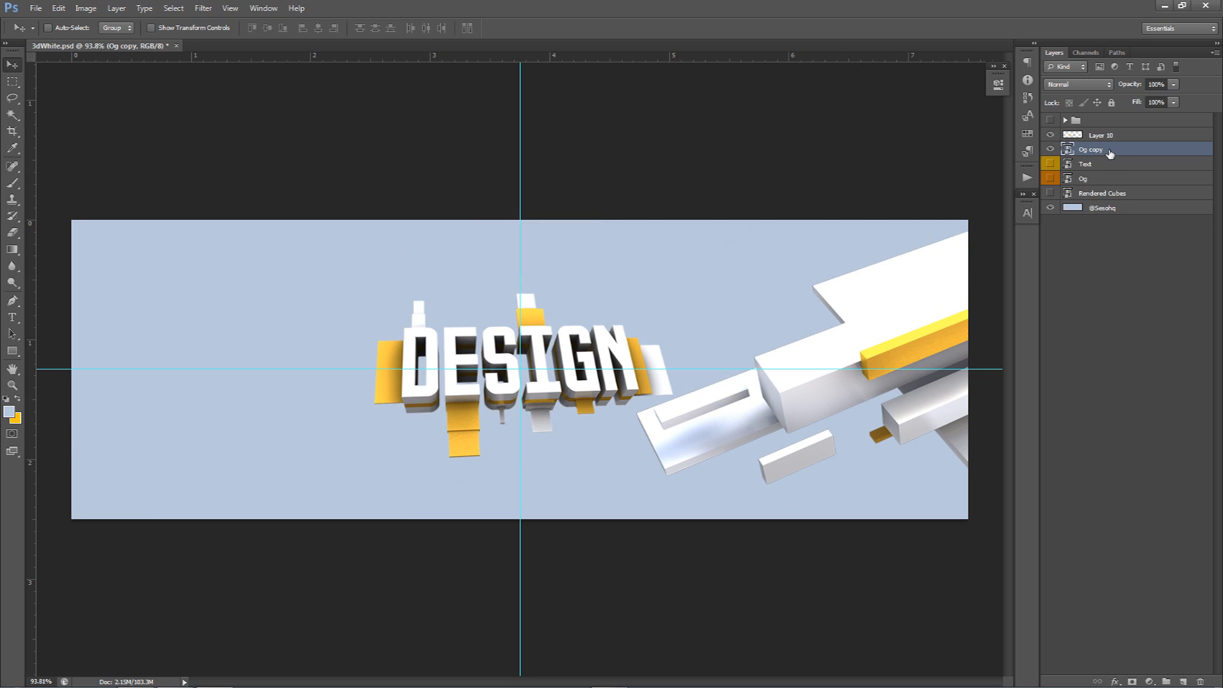
- Duplicate the Og copy render into the banner's left half, flip the duplicate horizontally and shift it toward the left edge
{"action": "left_click_drag", "start_coordinate": [914, 300], "coordinate": [330, 300], "text": "alt"}
{"action": "key", "text": "ctrl+t"}
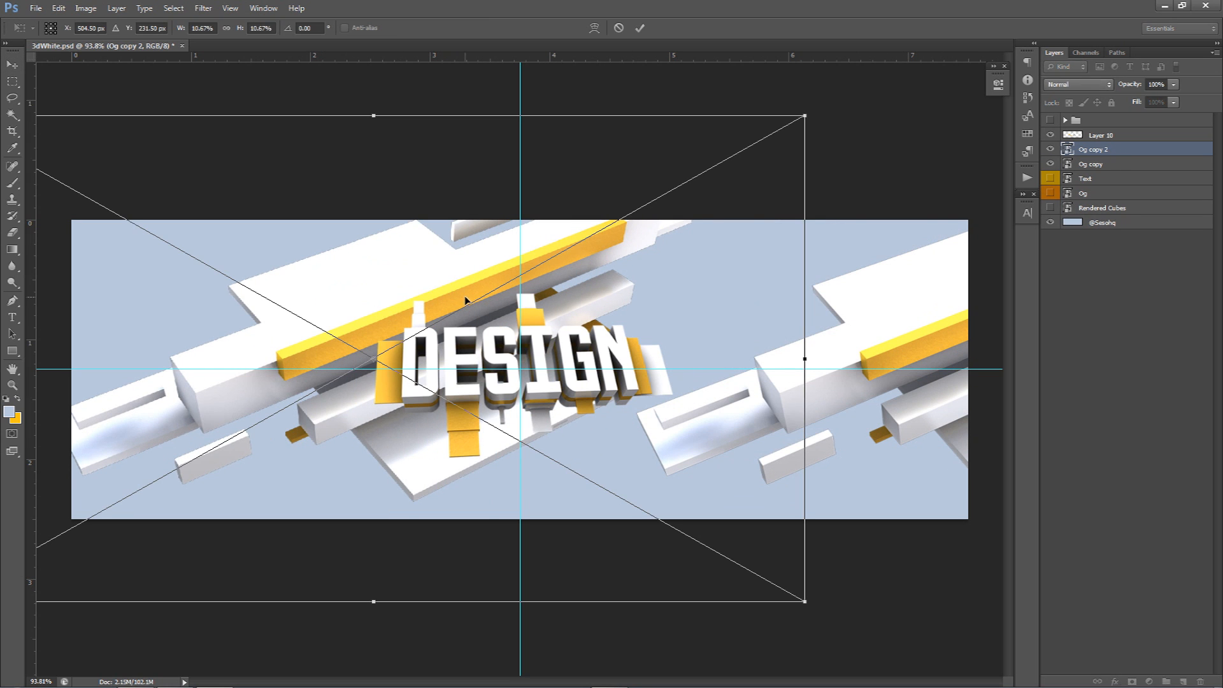
{"action": "right_click", "coordinate": [465, 298]}
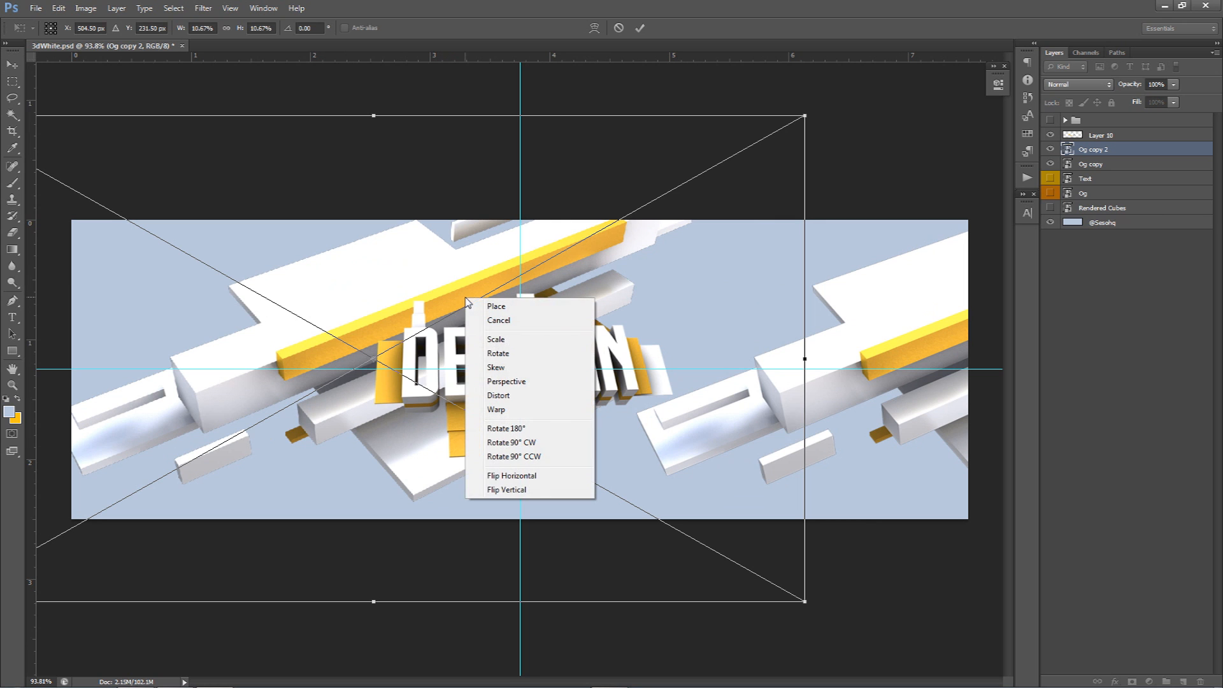
{"action": "left_click", "coordinate": [510, 477]}
{"action": "left_click_drag", "start_coordinate": [681, 413], "coordinate": [506, 411]}
{"action": "key", "text": "Return"}
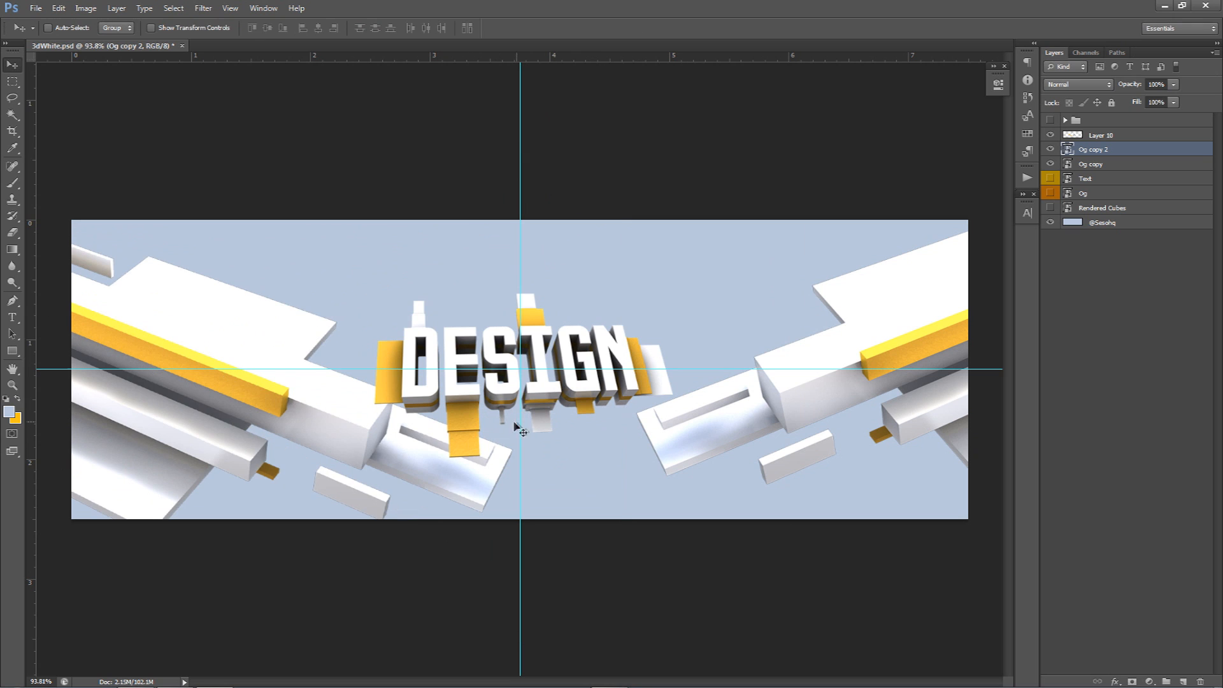
{"action": "left_click_drag", "start_coordinate": [505, 422], "coordinate": [570, 402]}
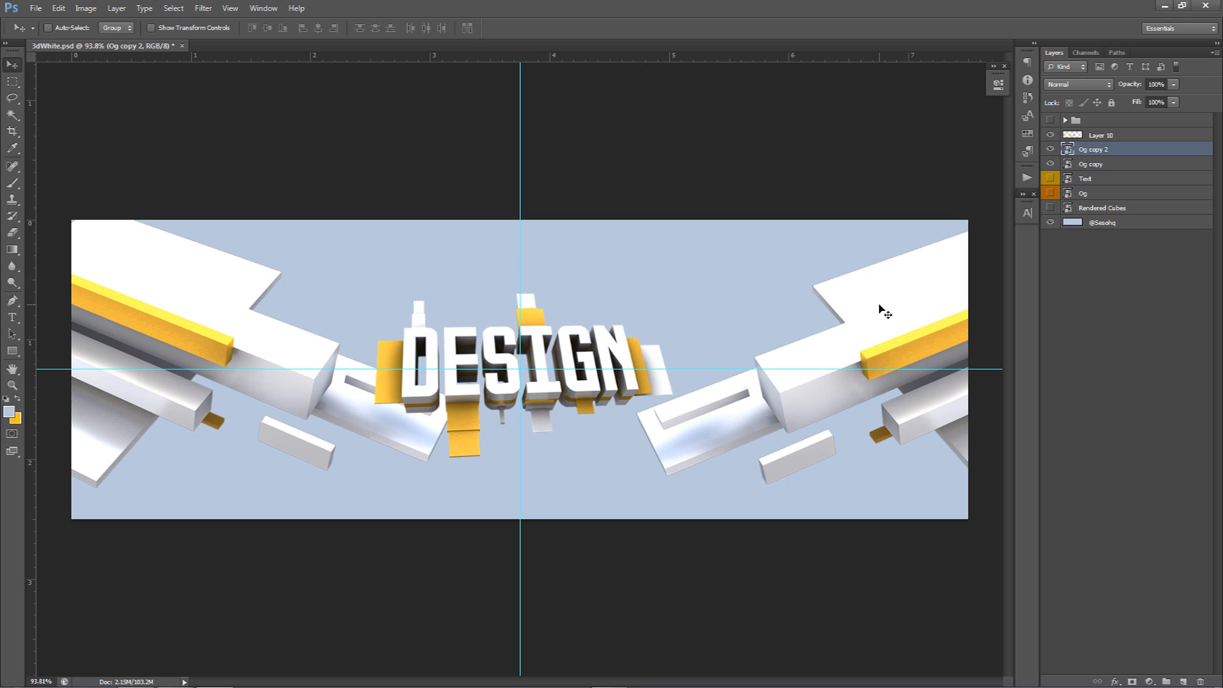
- Rotate the Og copy 2 render to about -178 degrees and move it against the banner's left edge
{"action": "key", "text": "ctrl+t"}
{"action": "left_click_drag", "start_coordinate": [777, 510], "coordinate": [724, 341]}
{"action": "key", "text": "Return"}
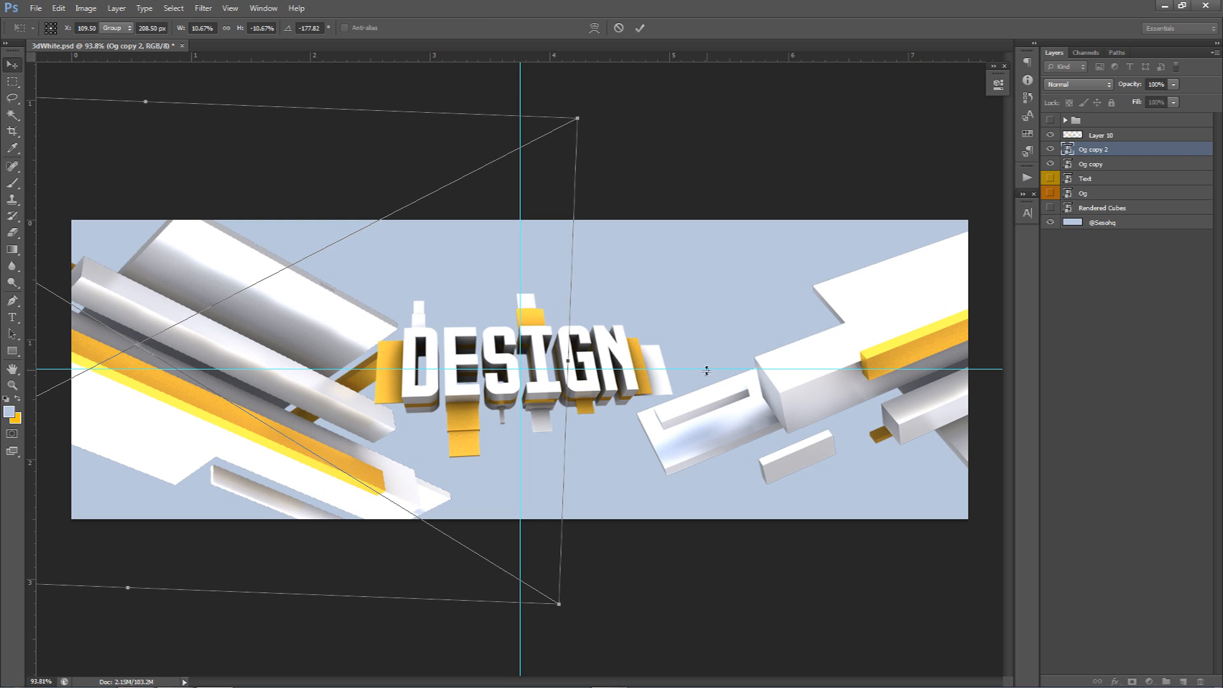
{"action": "left_click_drag", "start_coordinate": [429, 455], "coordinate": [394, 427]}
{"action": "left_click_drag", "start_coordinate": [546, 464], "coordinate": [537, 469]}
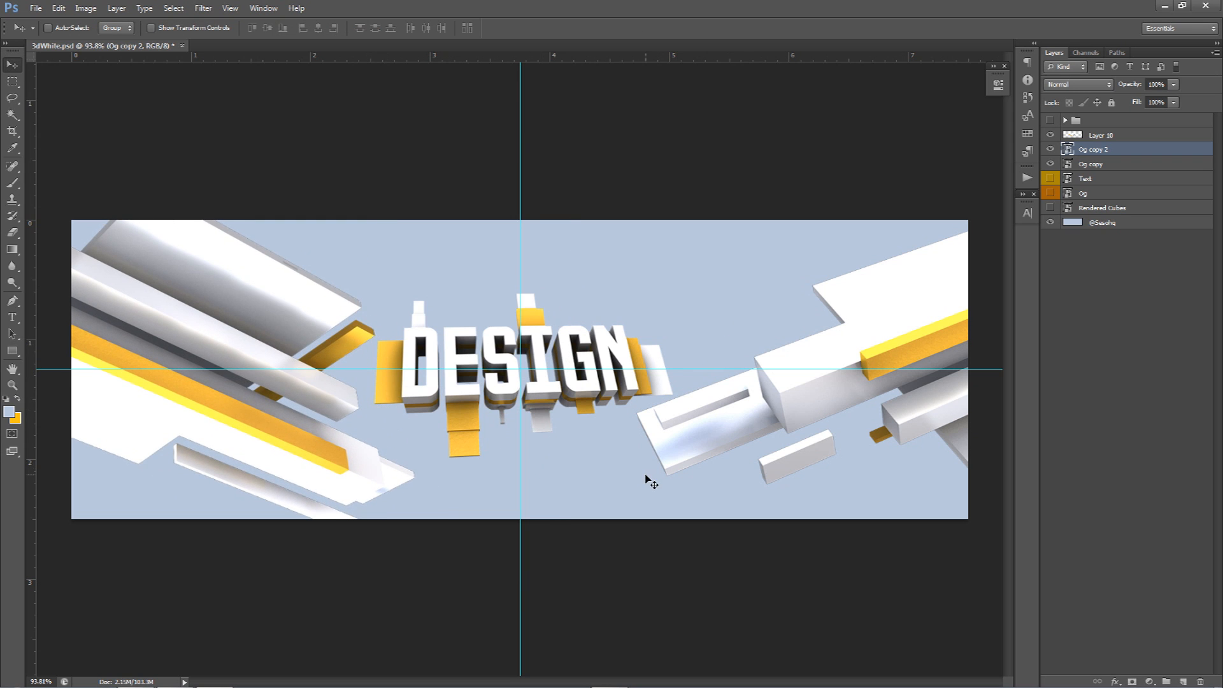
{"action": "left_click_drag", "start_coordinate": [649, 473], "coordinate": [626, 465]}
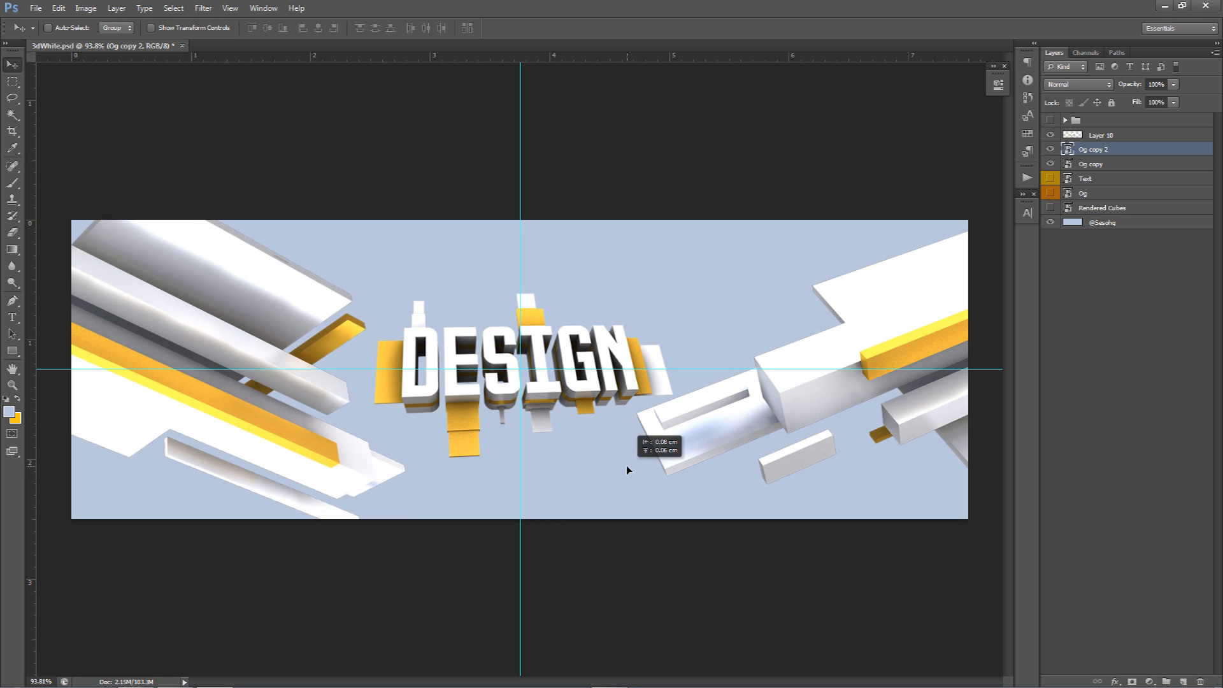
- Tilt the Og copy 2 render slightly to a shallower slope and nudge it farther left, away from the DESIGN text
{"action": "key", "text": "ctrl+t"}
{"action": "left_click_drag", "start_coordinate": [738, 425], "coordinate": [785, 347]}
{"action": "key", "text": "Return"}
{"action": "mouse_move", "coordinate": [448, 392]}
{"action": "left_mouse_down"}
{"action": "mouse_move", "coordinate": [465, 417]}
{"action": "mouse_move", "coordinate": [462, 404]}
{"action": "left_mouse_up"}
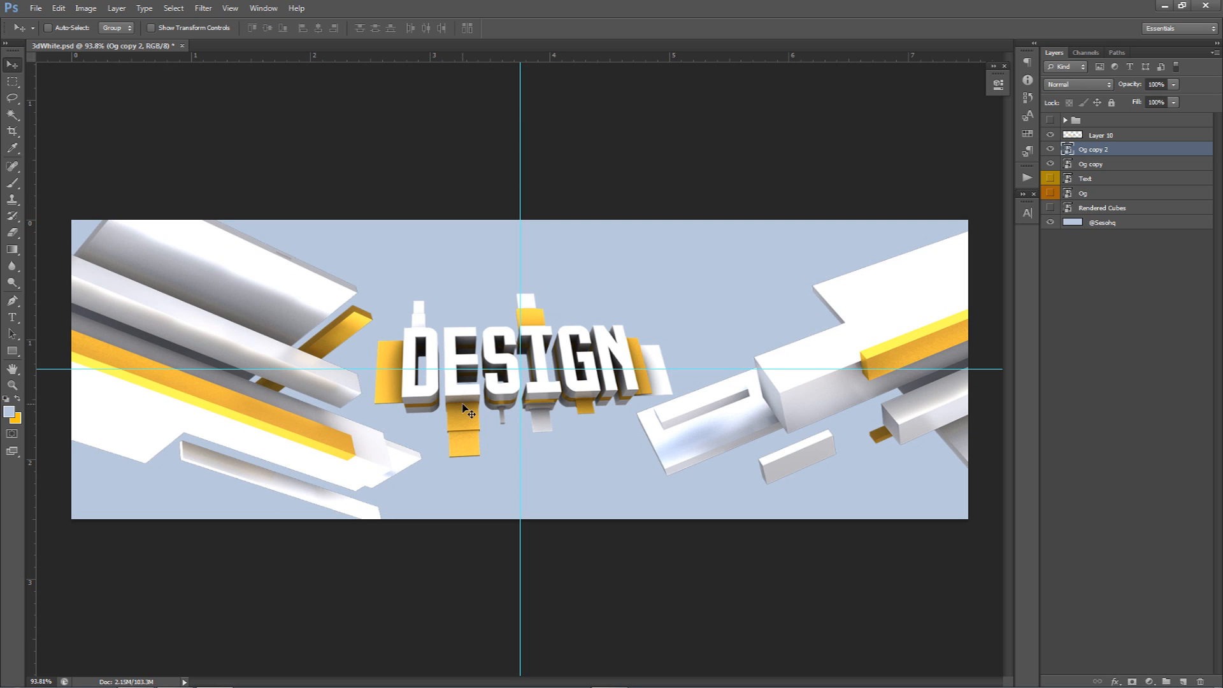
{"action": "key", "text": "shift+Left"}
{"action": "key", "text": "shift+Left"}
{"action": "key", "text": "shift+Left"}
{"action": "key", "text": "shift+Left"}
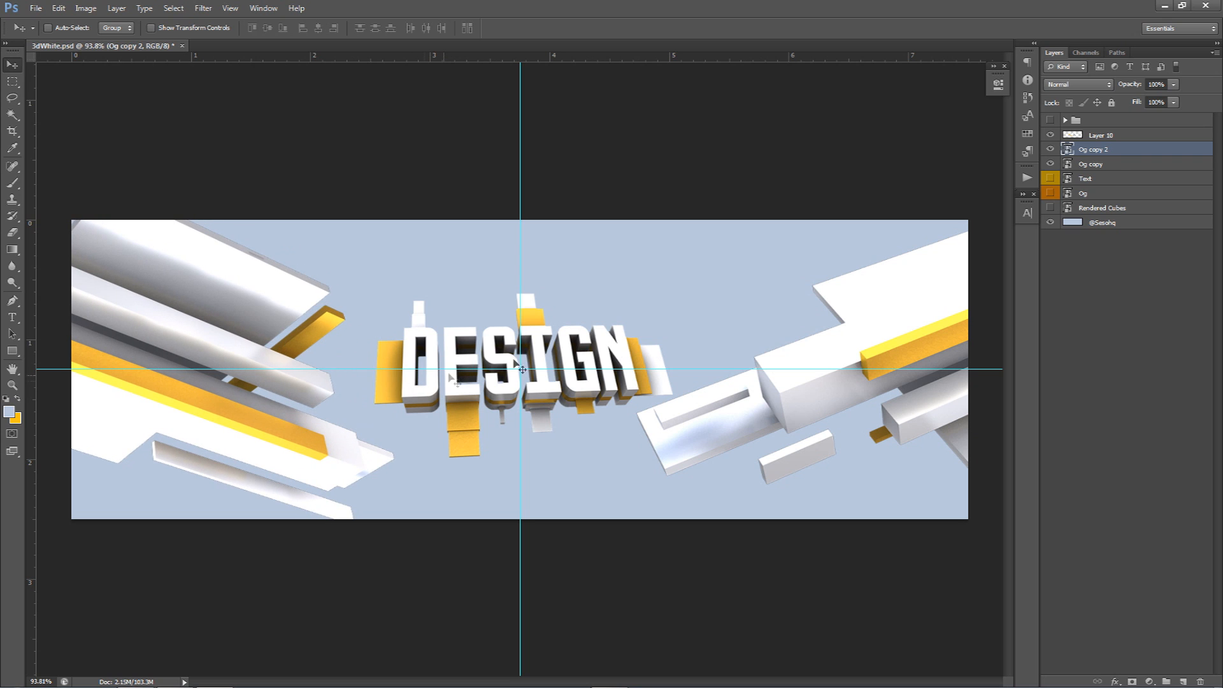
- Duplicate the Og copy layer and make the lower of the two right-hand layers active
{"action": "left_click", "coordinate": [1110, 165]}
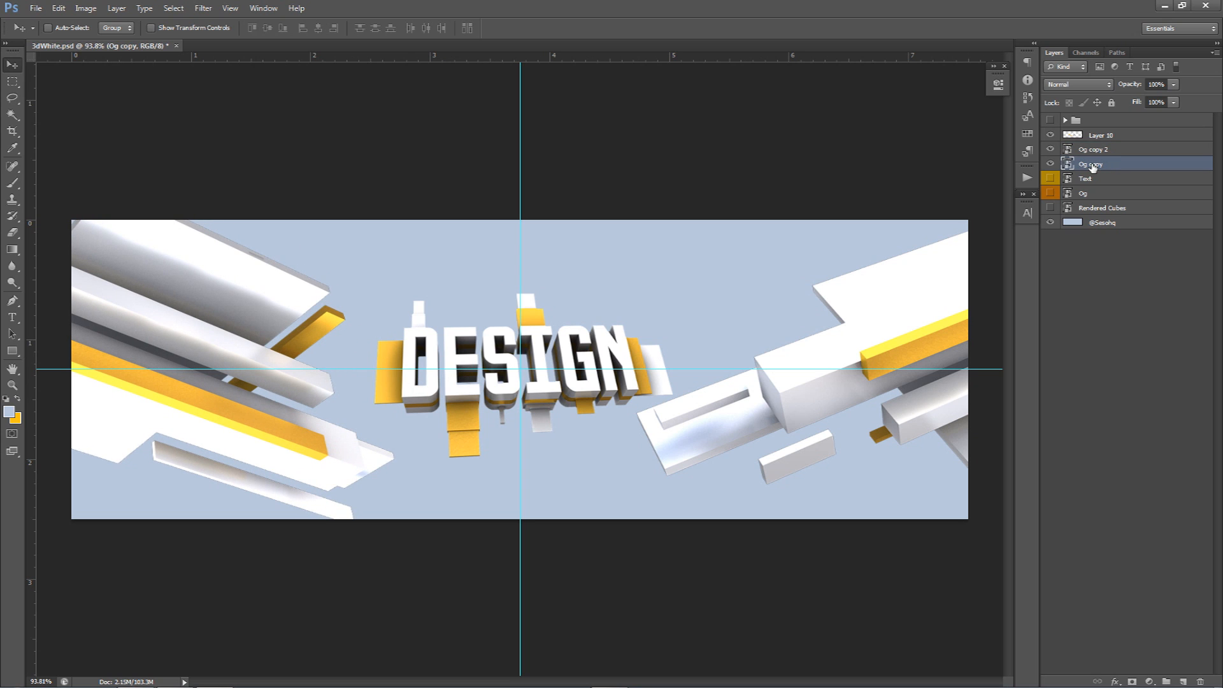
{"action": "key", "text": "ctrl+j"}
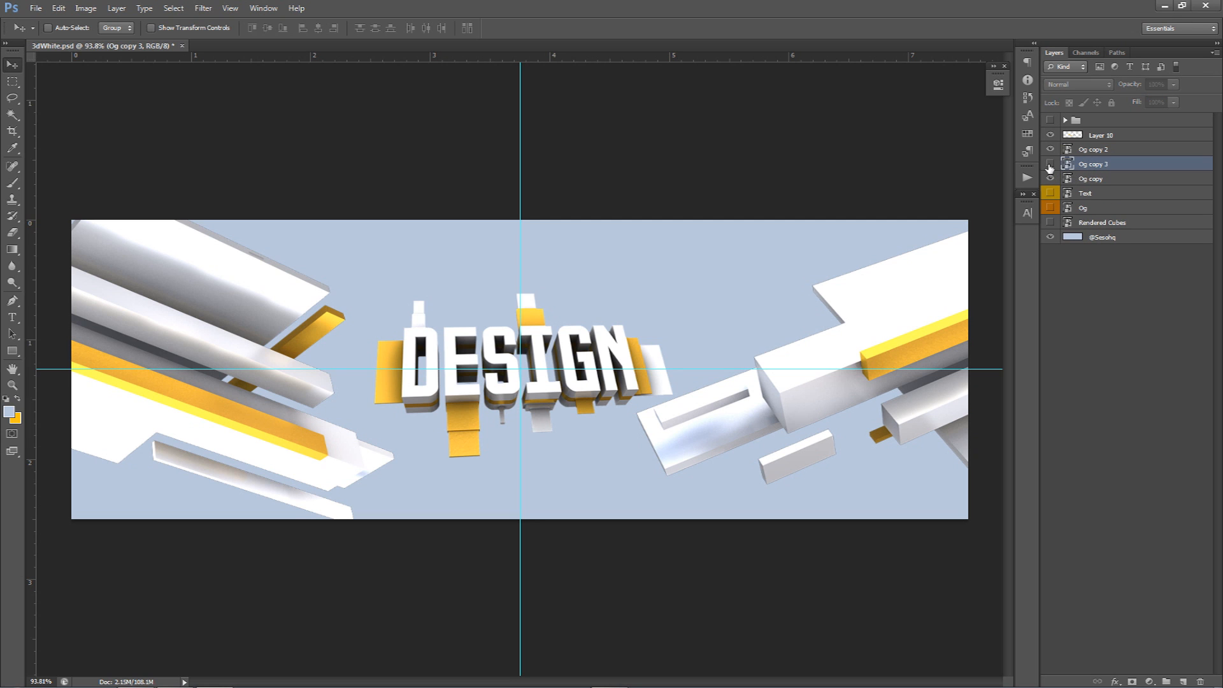
{"action": "left_click", "coordinate": [1091, 179]}
{"action": "left_click_drag", "start_coordinate": [831, 270], "coordinate": [762, 288]}
{"action": "key", "text": "ctrl+z"}
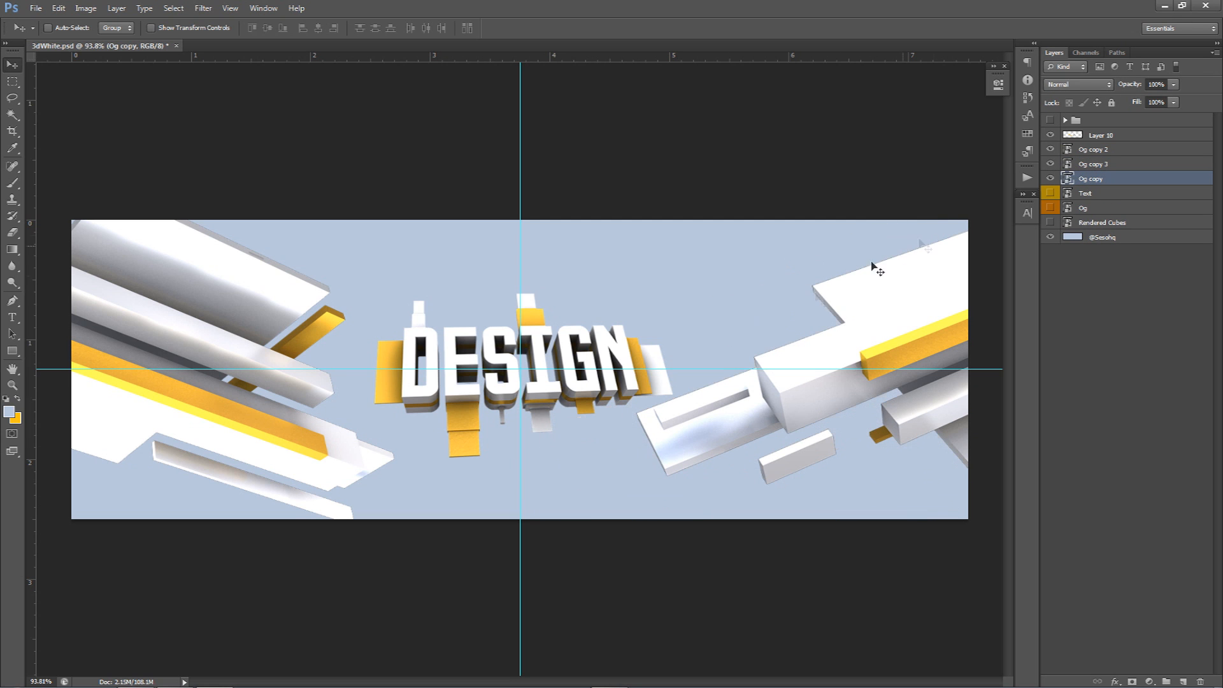
- Enlarge the Og copy render to about 13.4% and move it to the banner's lower right, behind its duplicate
{"action": "key", "text": "ctrl+t"}
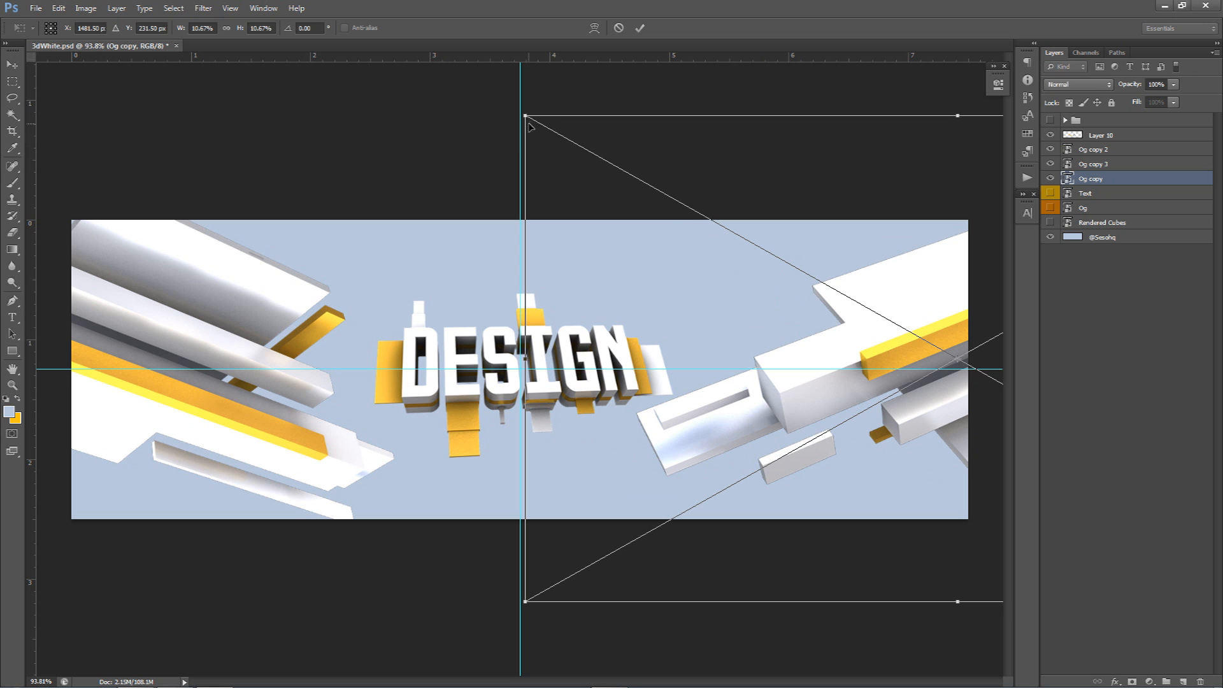
{"action": "left_click_drag", "start_coordinate": [526, 116], "coordinate": [398, 75]}
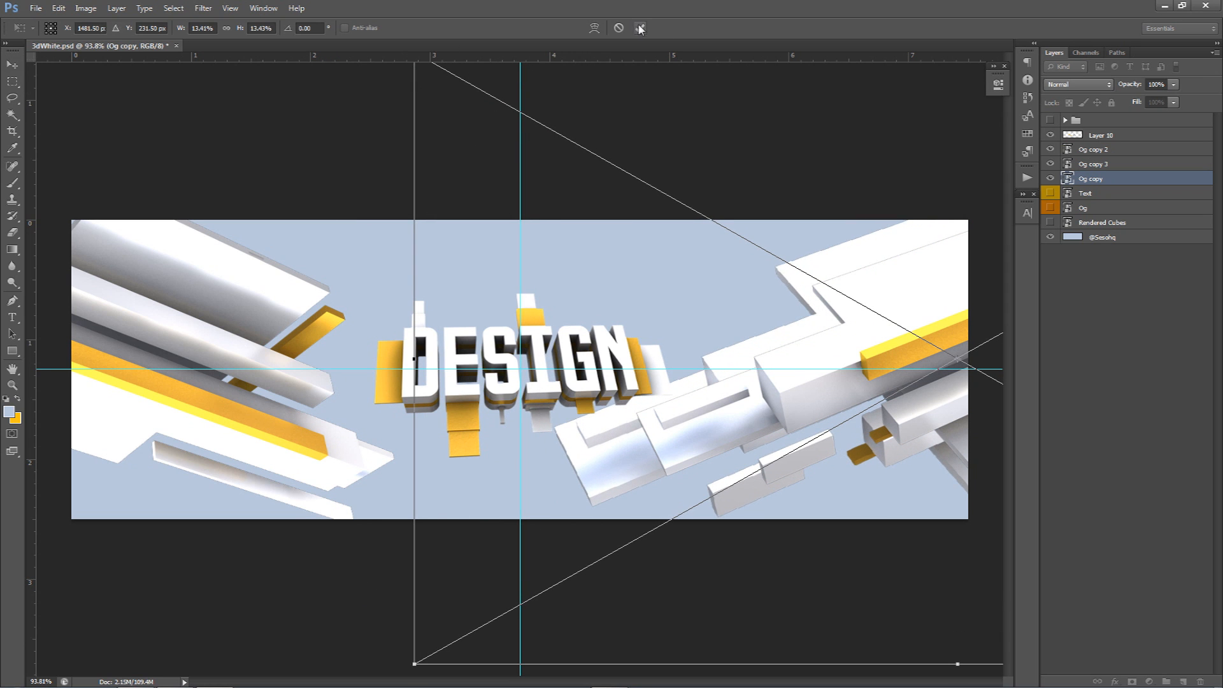
{"action": "left_click", "coordinate": [640, 28]}
{"action": "left_click_drag", "start_coordinate": [804, 284], "coordinate": [758, 322]}
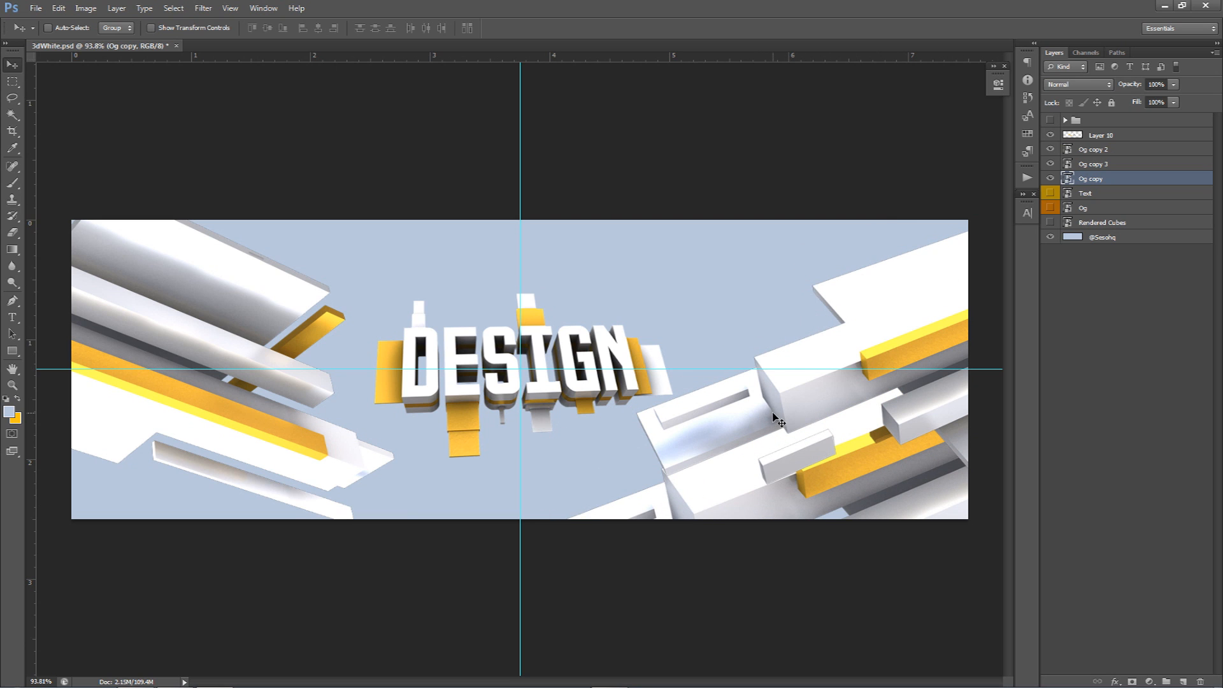
- Rename the Og copy 3 layer as Right and the Og copy layer as Right copy
{"action": "left_click", "coordinate": [1109, 153]}
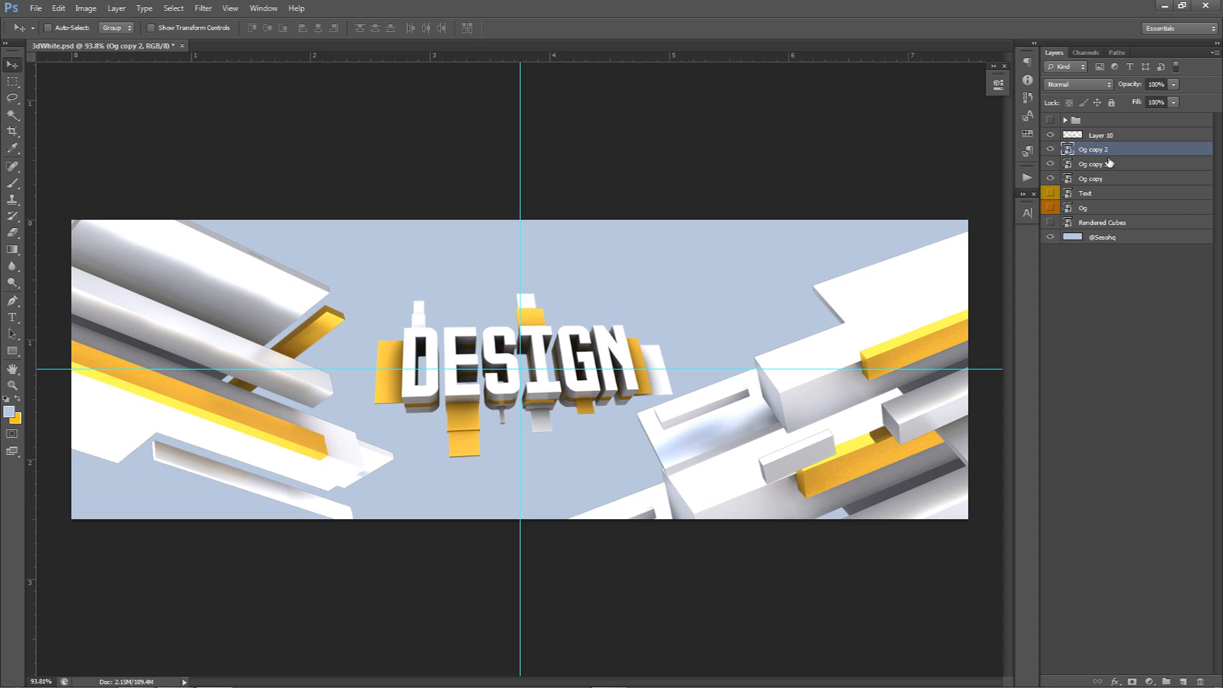
{"action": "double_click", "coordinate": [1101, 164]}
{"action": "key", "text": "Return"}
{"action": "double_click", "coordinate": [1095, 179]}
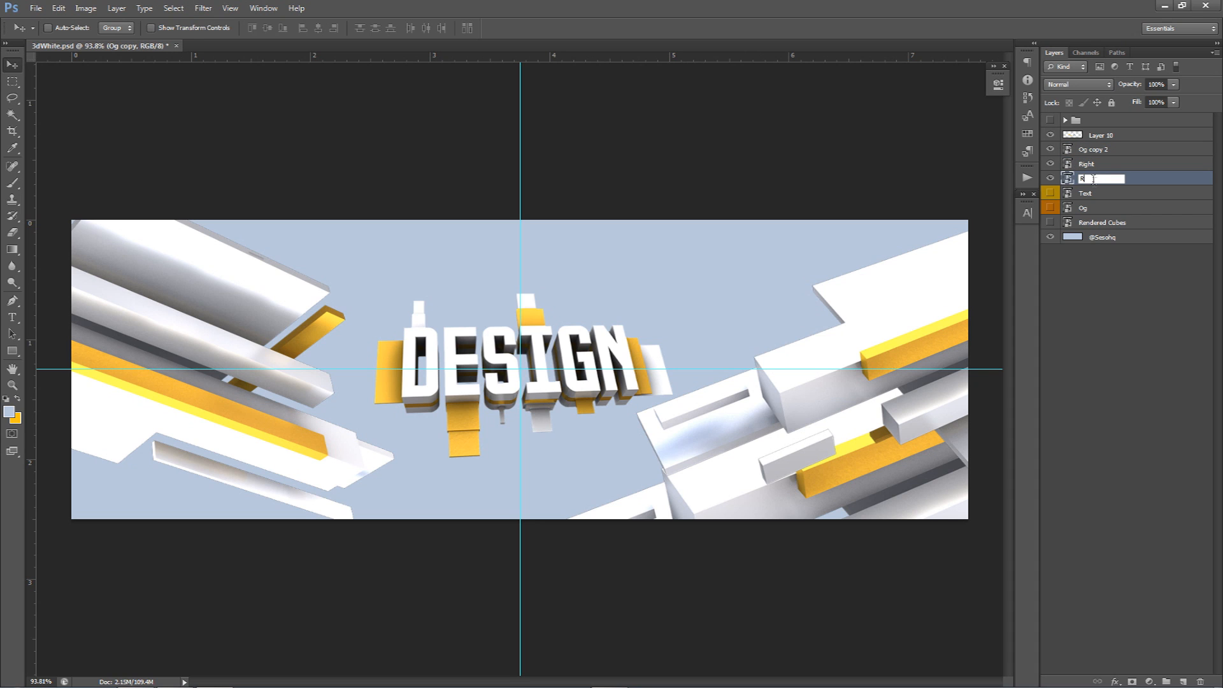
{"action": "key", "text": "Return"}
- Identify the Og copy 2 layer by toggling its visibility and rename it as Left
{"action": "left_click", "coordinate": [1052, 149]}
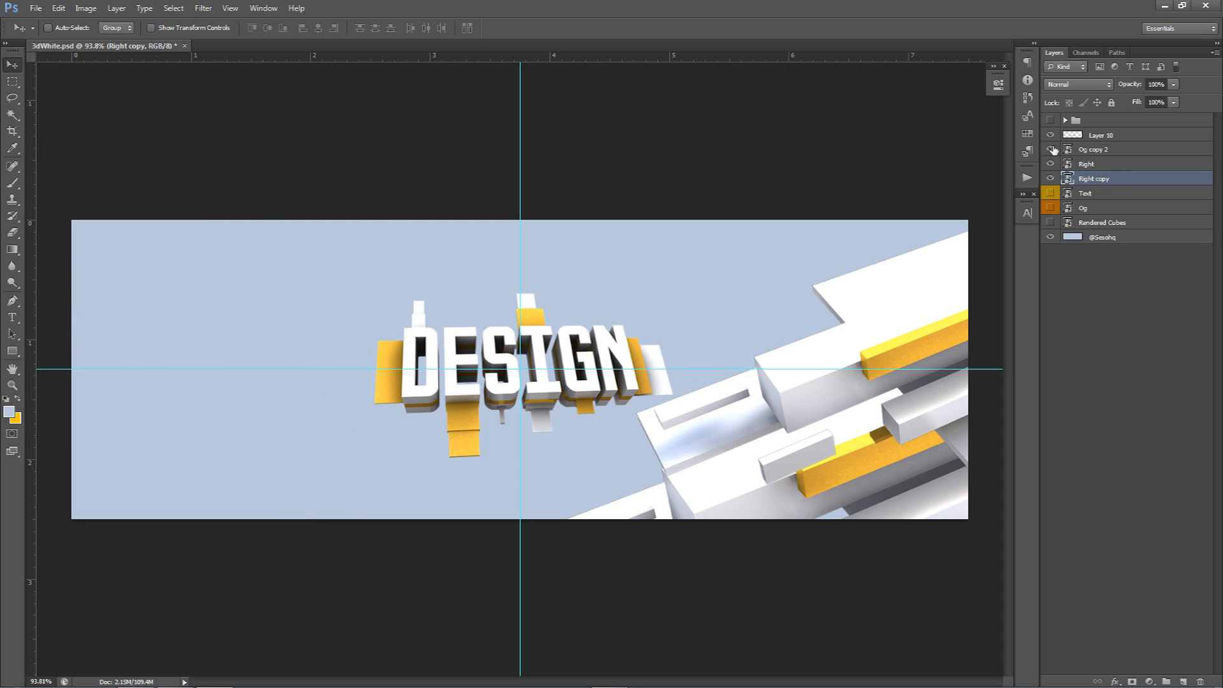
{"action": "left_click", "coordinate": [1052, 150]}
{"action": "double_click", "coordinate": [1085, 150]}
{"action": "type", "text": "Left"}
{"action": "key", "text": "Return"}
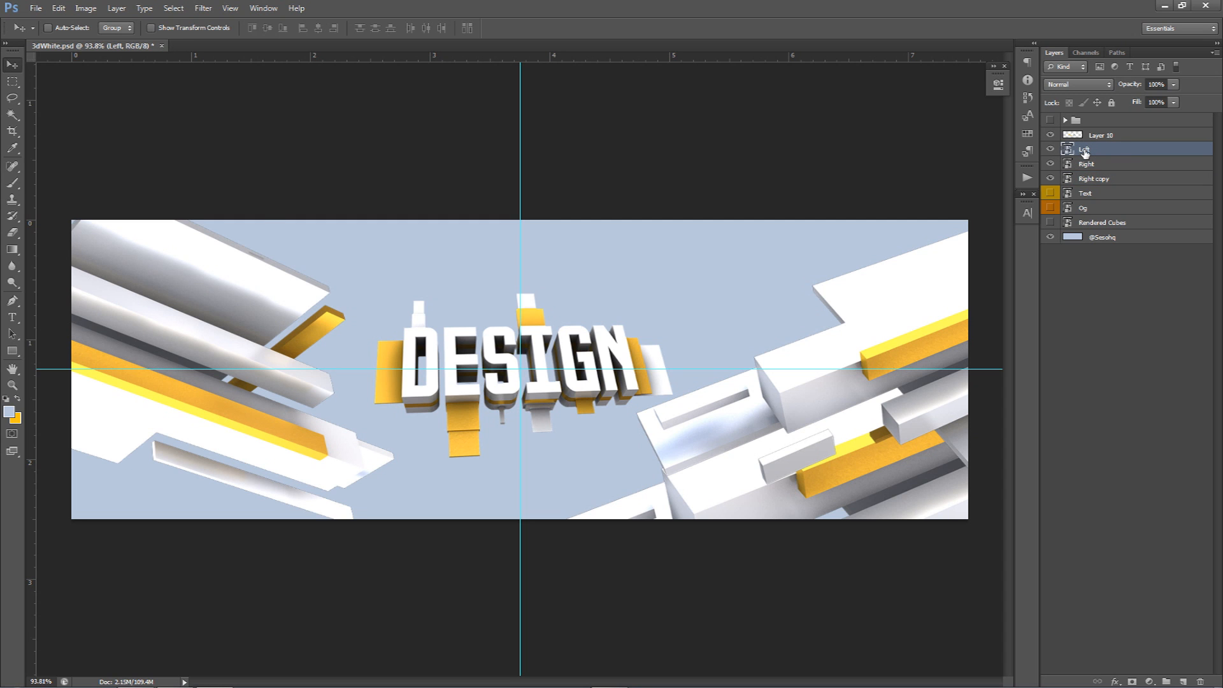
- Duplicate the Left layer beneath itself, enlarging the copy and positioning it in the banner's lower-left corner
{"action": "key", "text": "ctrl+j"}
{"action": "left_click_drag", "start_coordinate": [1085, 151], "coordinate": [1106, 167]}
{"action": "left_click_drag", "start_coordinate": [568, 233], "coordinate": [434, 311]}
{"action": "key", "text": "ctrl+t"}
{"action": "left_click_drag", "start_coordinate": [487, 147], "coordinate": [576, 94]}
{"action": "key", "text": "Return"}
{"action": "left_click_drag", "start_coordinate": [550, 202], "coordinate": [518, 416]}
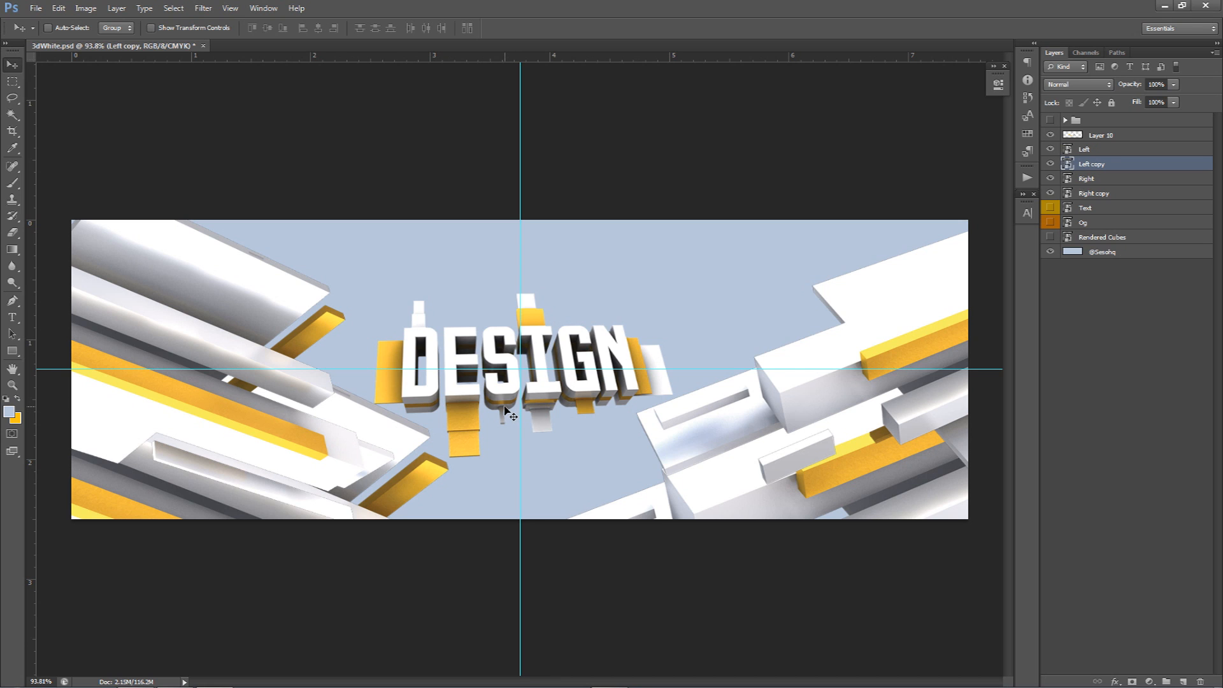
- Shift the Left copy render toward the lower-left corner and group it with Right copy beneath the Right layer
{"action": "left_click_drag", "start_coordinate": [510, 414], "coordinate": [465, 444]}
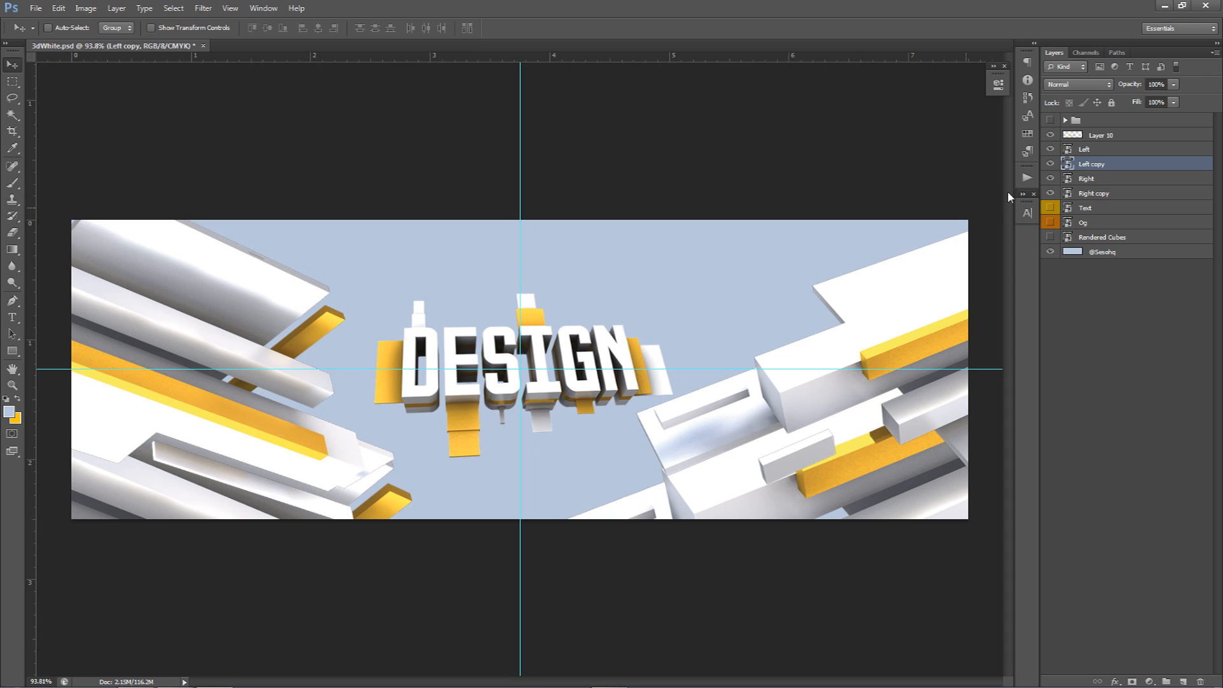
{"action": "left_click", "coordinate": [1091, 195], "text": "ctrl"}
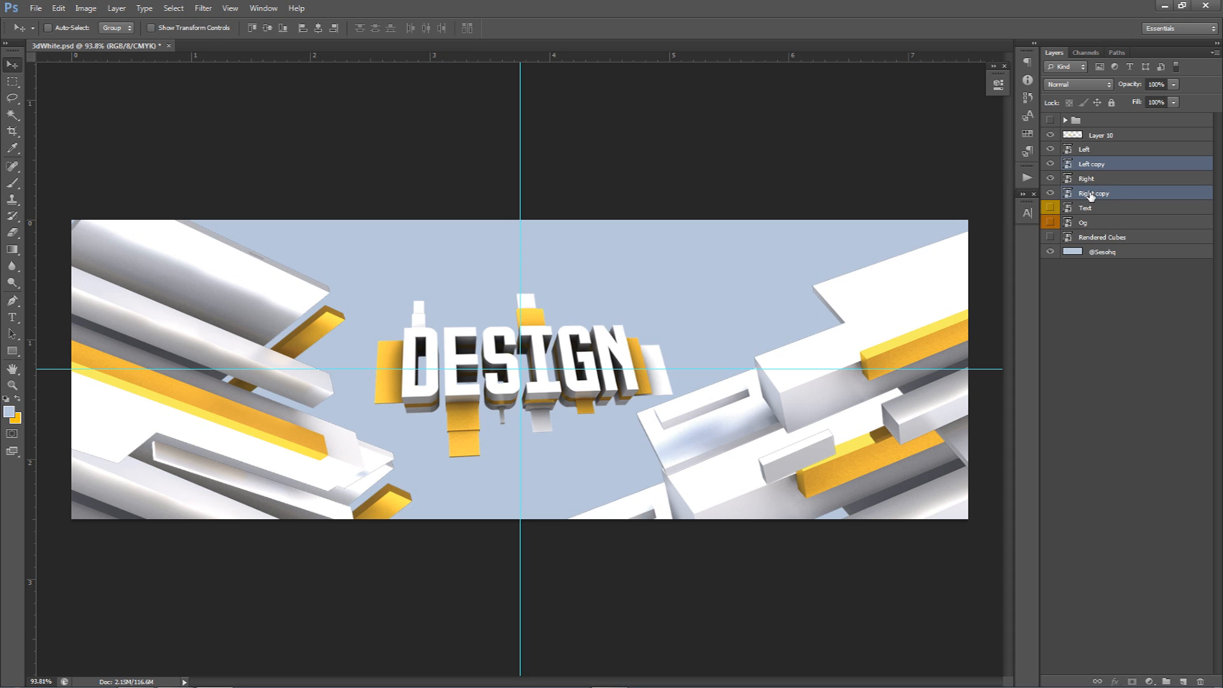
{"action": "key", "text": "ctrl+g"}
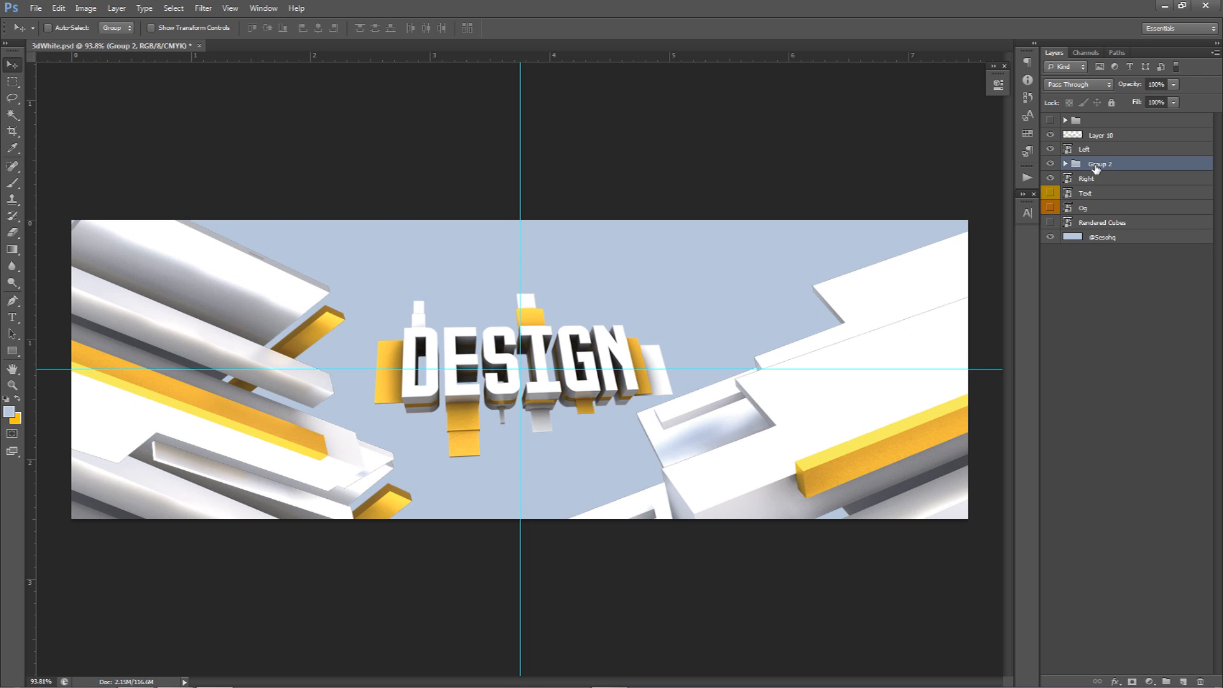
{"action": "left_click_drag", "start_coordinate": [1106, 166], "coordinate": [1104, 186]}
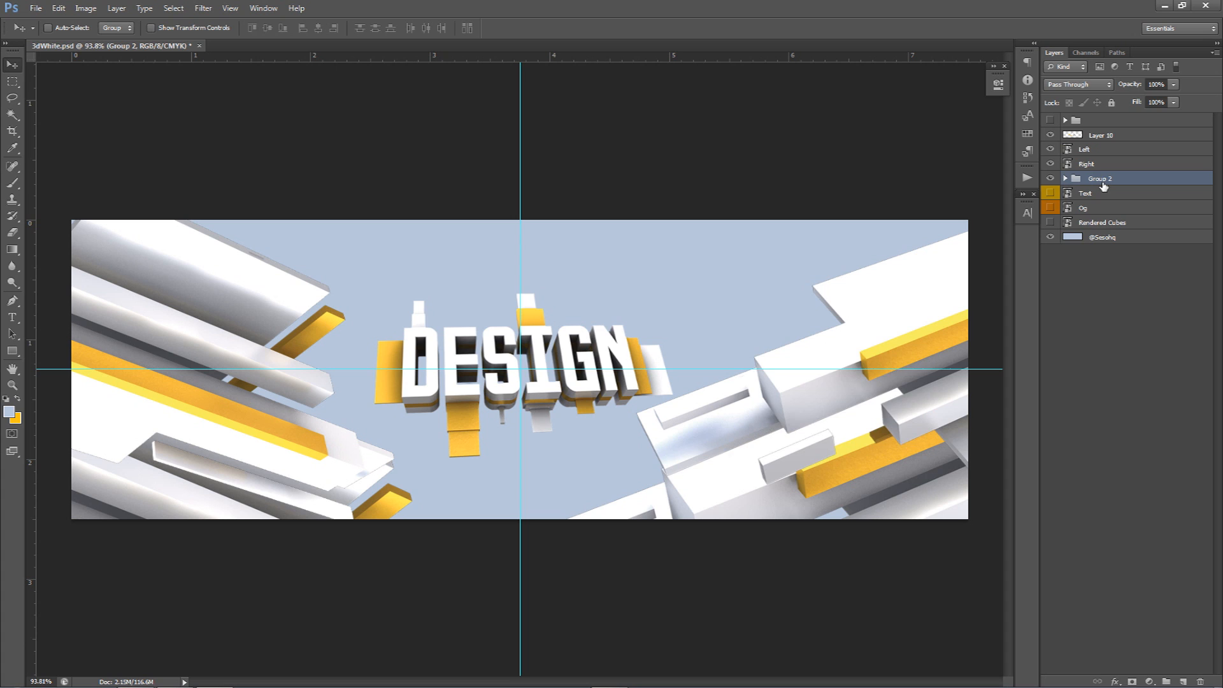
- Rename the new group as Og copies
{"action": "left_click", "coordinate": [1050, 178]}
{"action": "double_click", "coordinate": [1101, 178]}
{"action": "type", "text": "Og copies"}
{"action": "key", "text": "Return"}
- Duplicate the Og copies group, hide the original and merge the duplicate into a single layer, checking it by toggling its visibility
{"action": "key", "text": "ctrl+j"}
{"action": "left_click", "coordinate": [1050, 193]}
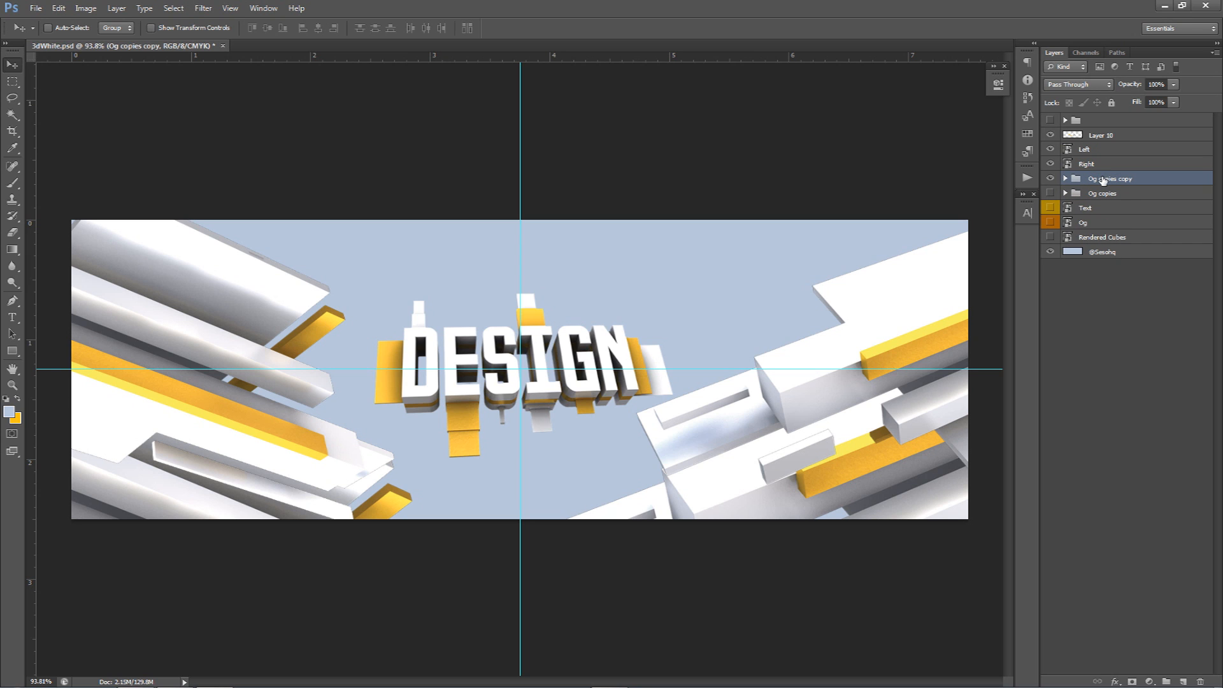
{"action": "key", "text": "ctrl+e"}
{"action": "left_click", "coordinate": [1051, 179]}
{"action": "left_click", "coordinate": [1051, 179]}
{"action": "left_click", "coordinate": [1051, 179]}
{"action": "left_click", "coordinate": [1050, 179]}
{"action": "left_click", "coordinate": [1051, 179]}
{"action": "left_click", "coordinate": [1051, 179]}
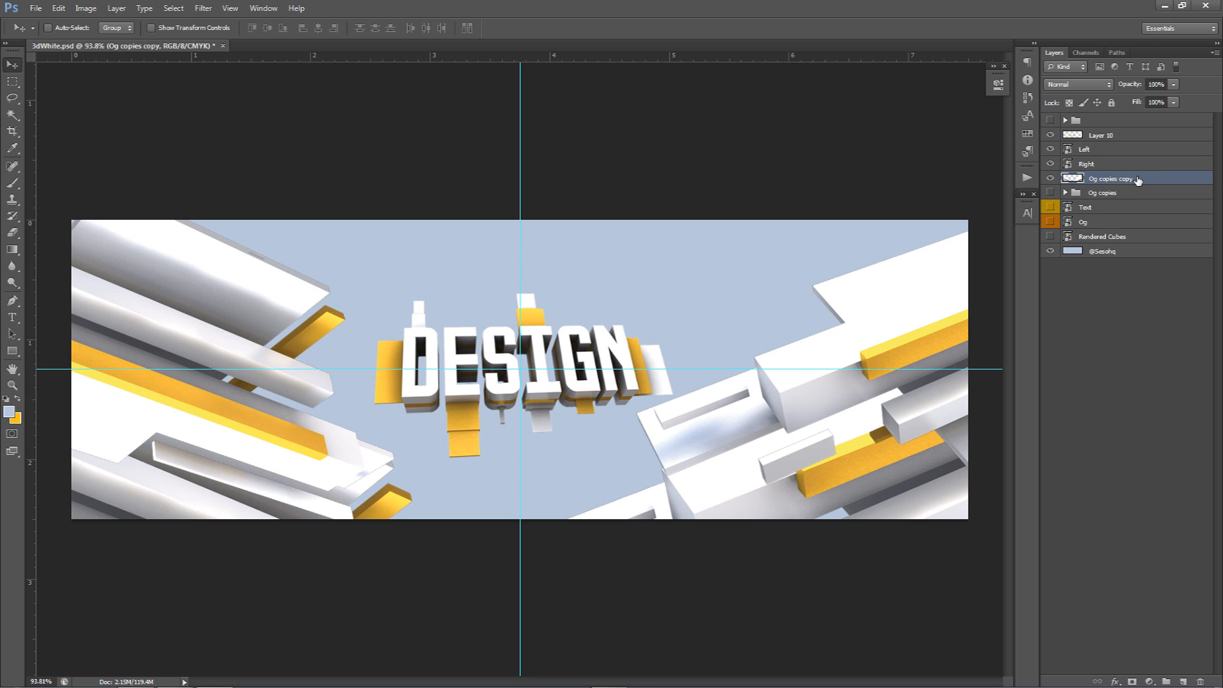
- Apply a Gaussian Blur with an 8-pixel radius to the merged Og copies copy layer
{"action": "left_click", "coordinate": [204, 8]}
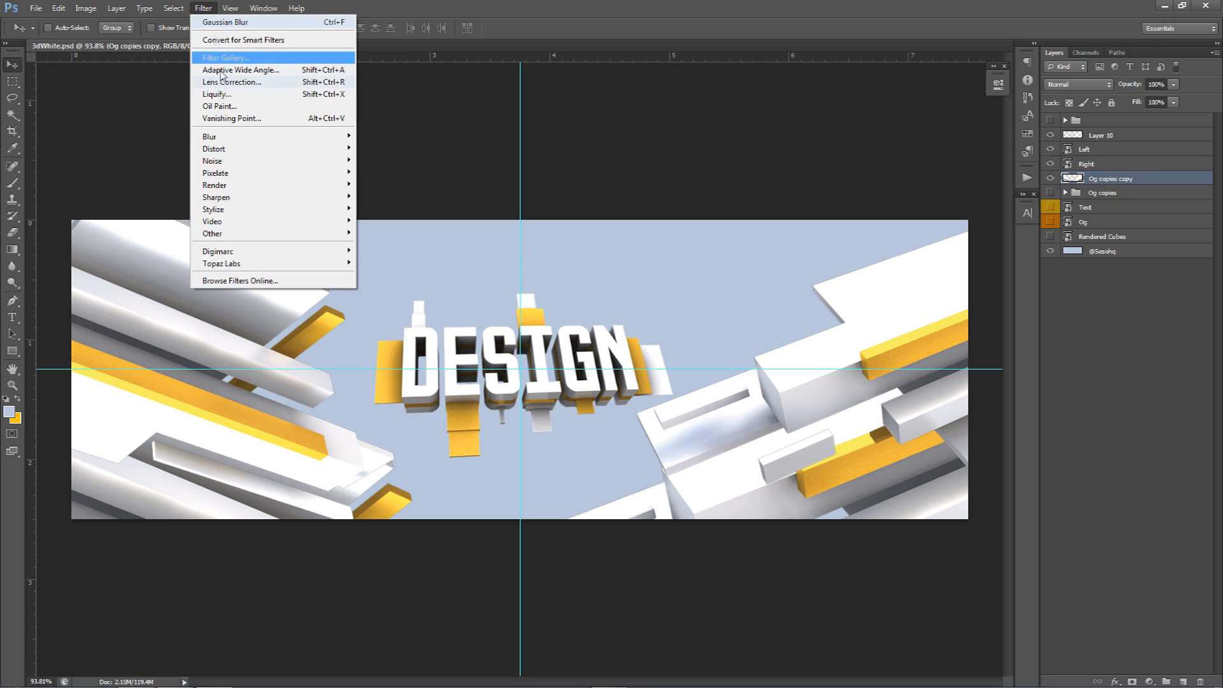
{"action": "mouse_move", "coordinate": [319, 137]}
{"action": "left_click", "coordinate": [407, 228]}
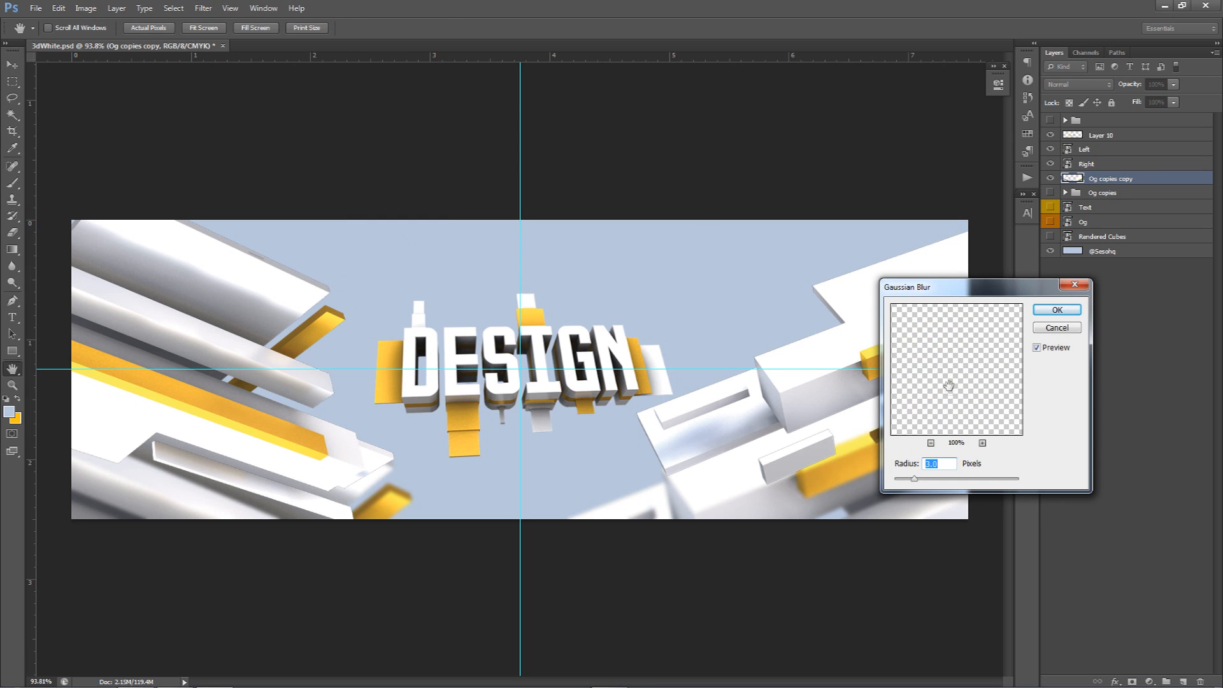
{"action": "type", "text": "8"}
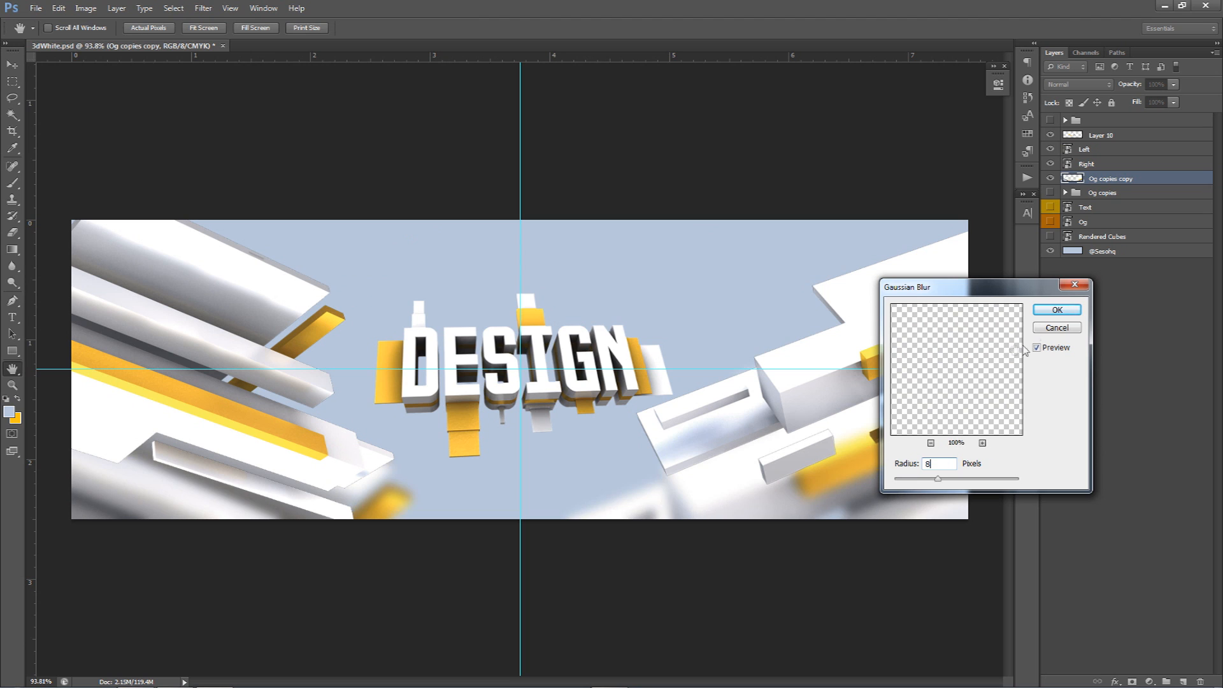
{"action": "left_click", "coordinate": [1057, 310]}
{"action": "key", "text": "v"}
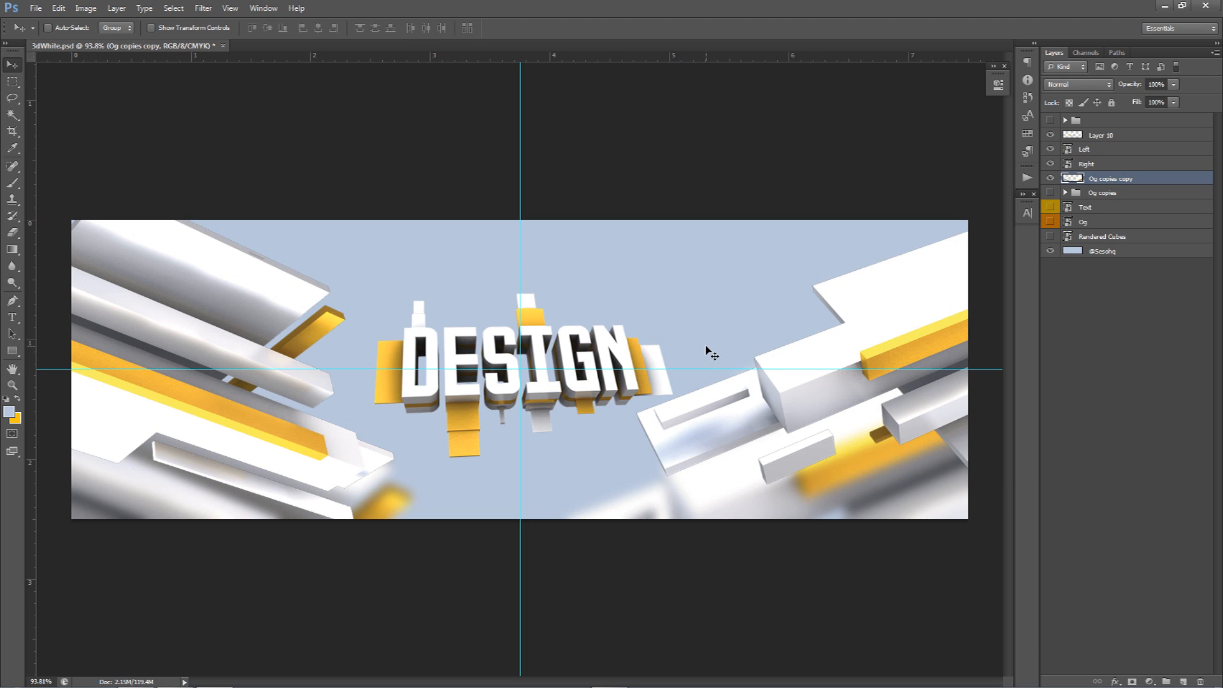
- Nudge the blurred layer slightly up, then shift the Right render a little down and to the left with the guides hidden
{"action": "left_click_drag", "start_coordinate": [706, 346], "coordinate": [705, 343]}
{"action": "key", "text": "ctrl+semicolon"}
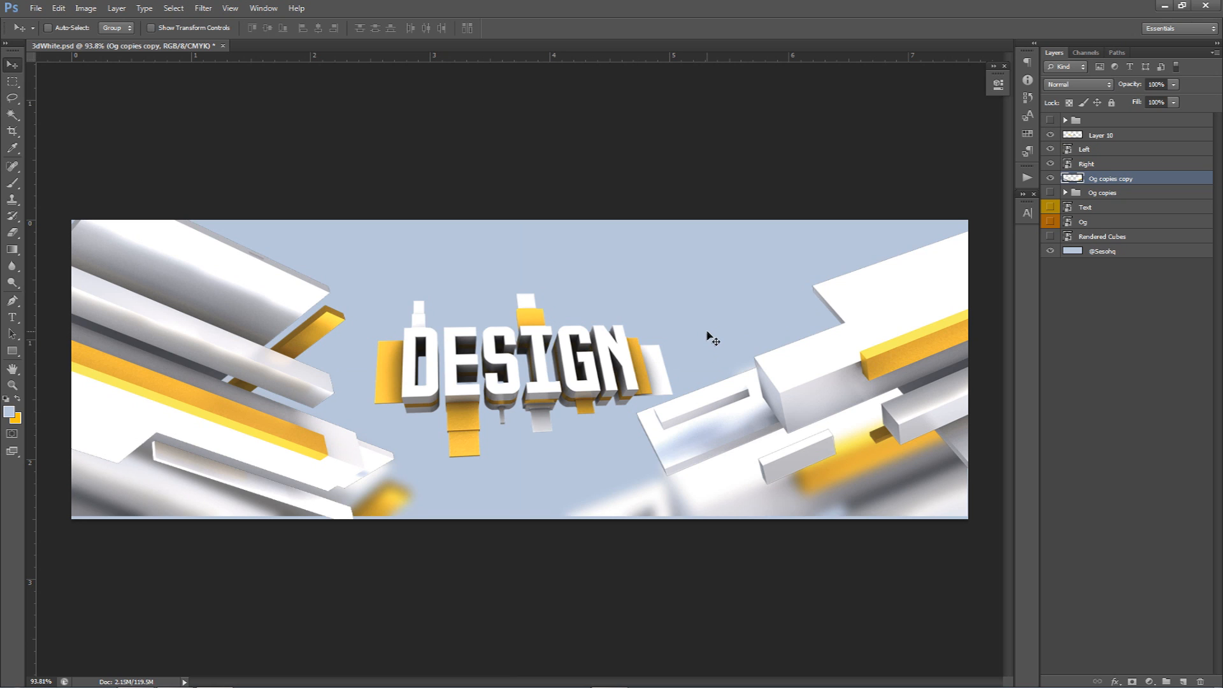
{"action": "left_click", "coordinate": [1086, 164]}
{"action": "left_click_drag", "start_coordinate": [855, 312], "coordinate": [843, 325]}
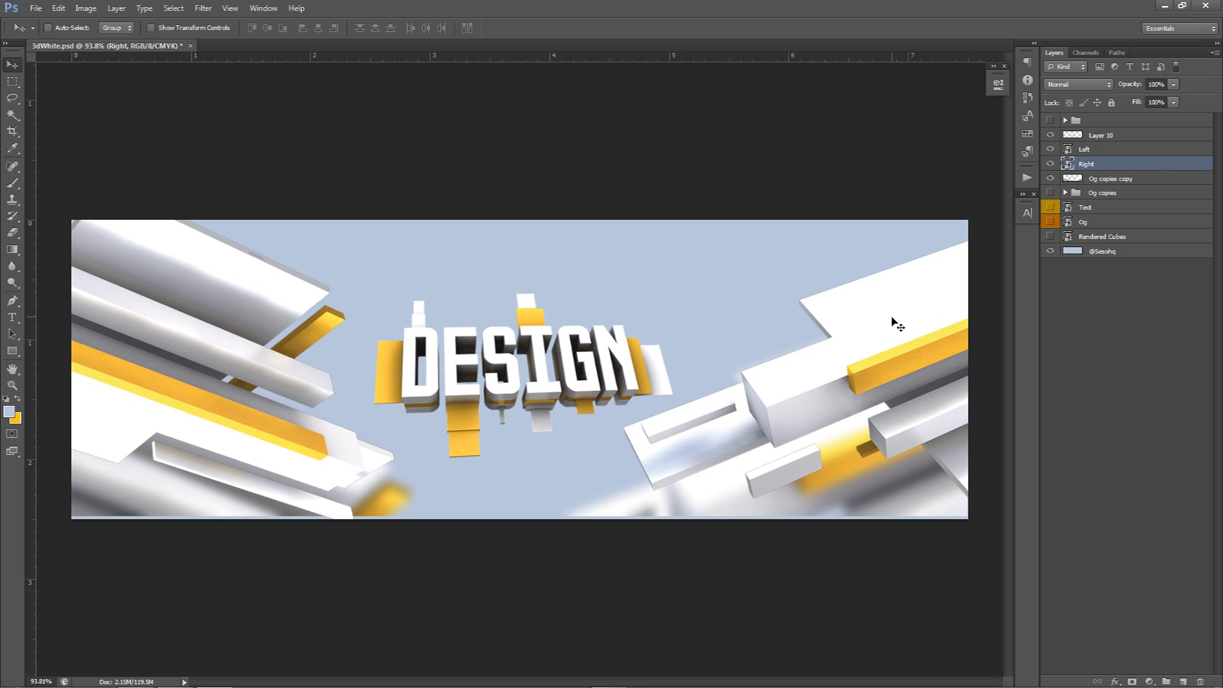
- Duplicate the Rendered Cubes layer, hide the original and position the copy at the banner's upper right, beneath Og copies copy
{"action": "left_click", "coordinate": [1106, 237]}
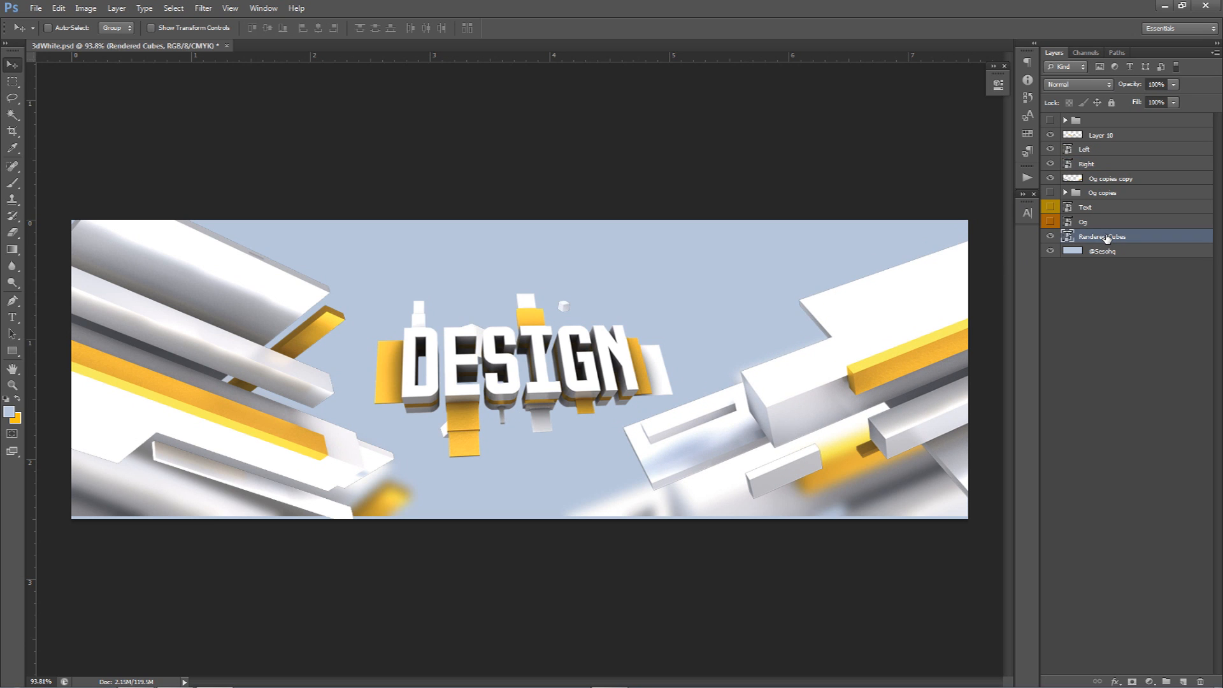
{"action": "key", "text": "ctrl+j"}
{"action": "left_click", "coordinate": [1050, 251]}
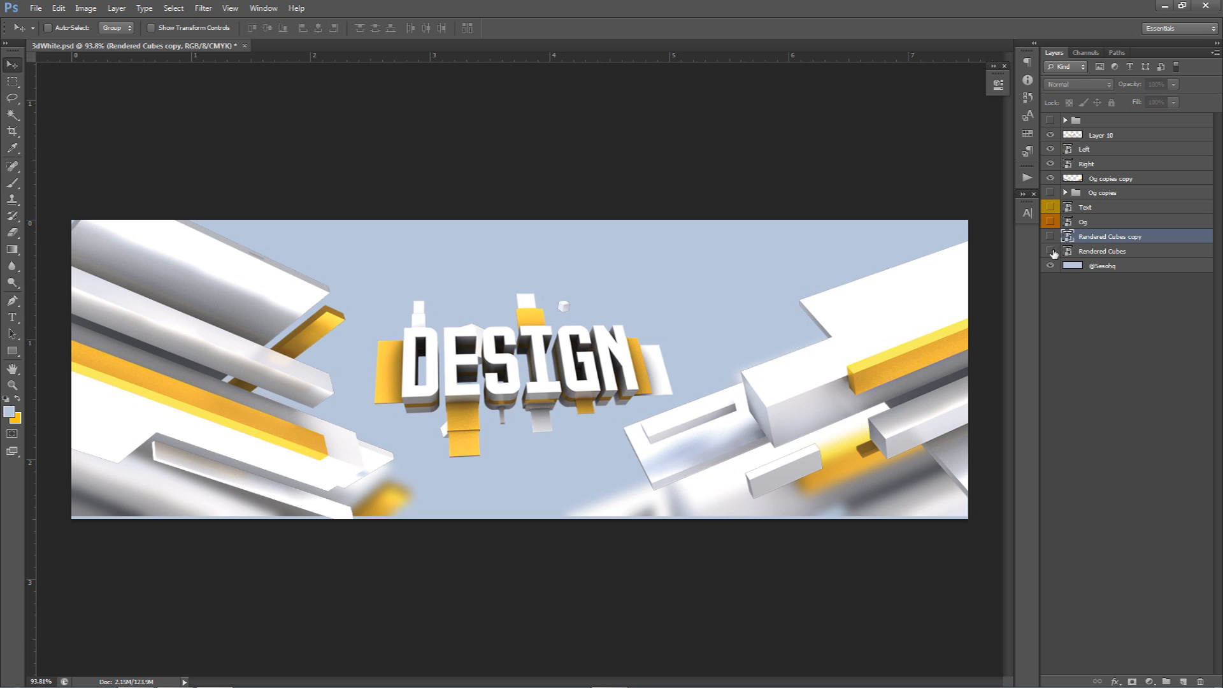
{"action": "left_click_drag", "start_coordinate": [1111, 238], "coordinate": [1105, 187]}
{"action": "left_click_drag", "start_coordinate": [549, 258], "coordinate": [784, 237]}
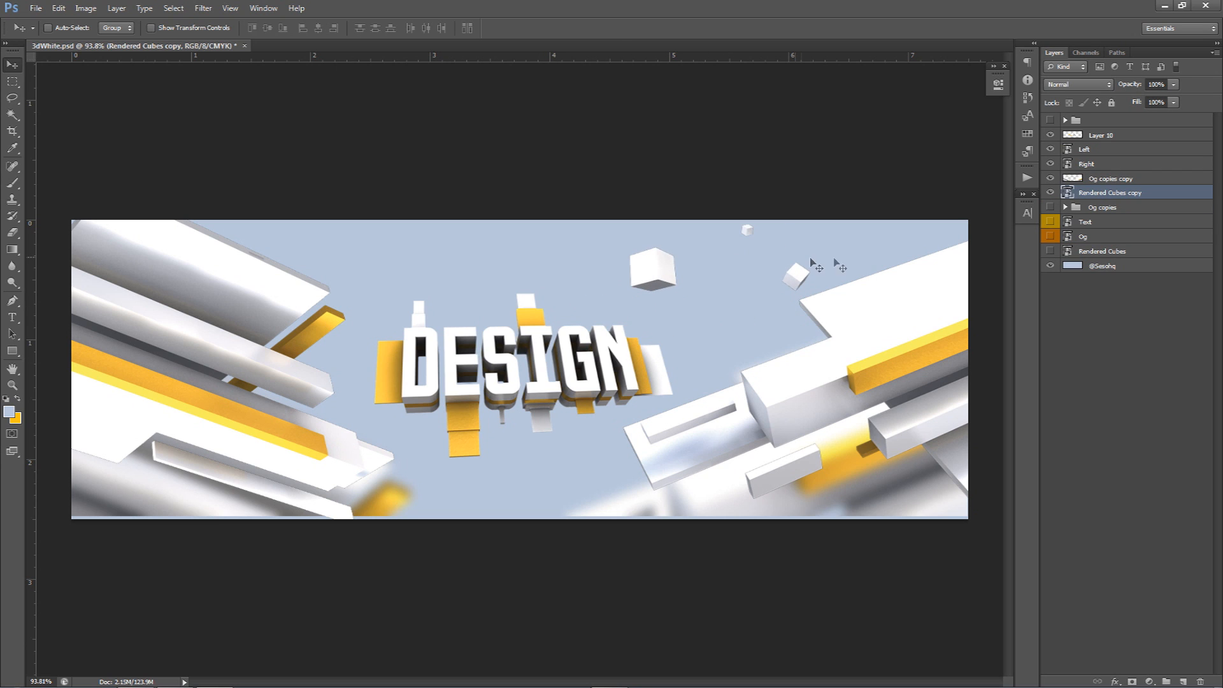
- Rotate the Rendered Cubes copy by about 21° around the space right of the text
{"action": "key", "text": "ctrl+t"}
{"action": "left_click_drag", "start_coordinate": [835, 299], "coordinate": [807, 355]}
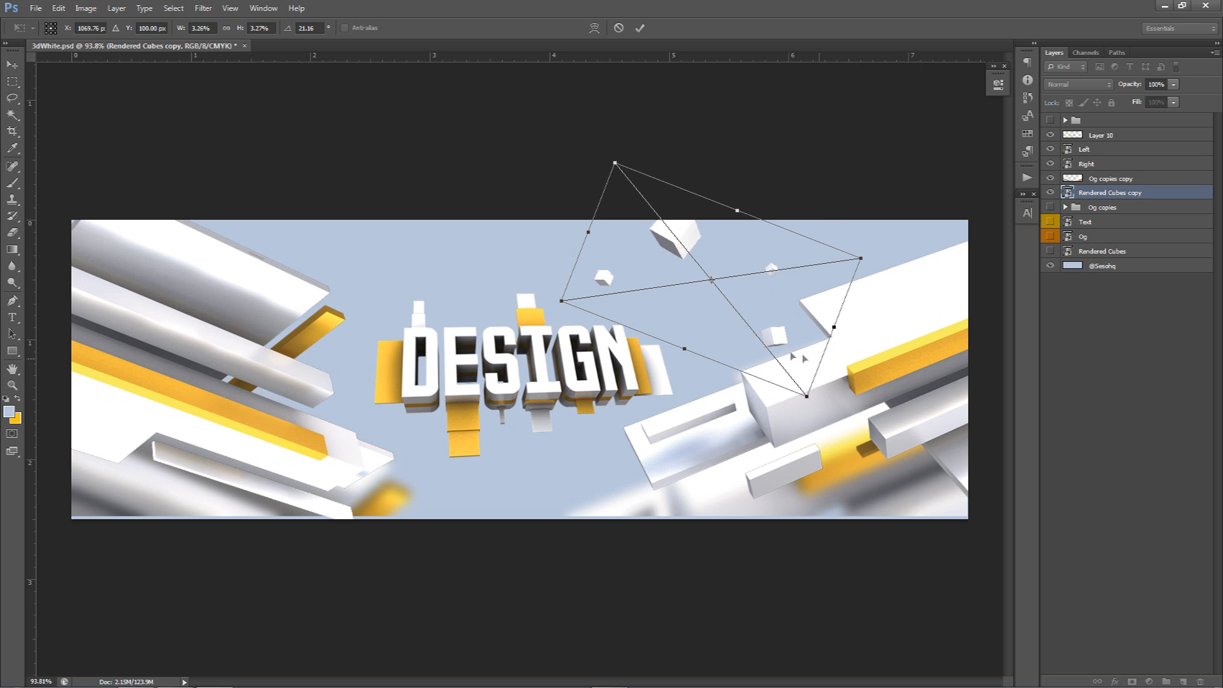
{"action": "key", "text": "Return"}
- Duplicate the rotated cubes, scale the copy to 2% and rotate and place it below the DESIGN text
{"action": "left_click_drag", "start_coordinate": [723, 330], "coordinate": [683, 339], "text": "alt"}
{"action": "key", "text": "ctrl+t"}
{"action": "left_click_drag", "start_coordinate": [800, 355], "coordinate": [624, 377]}
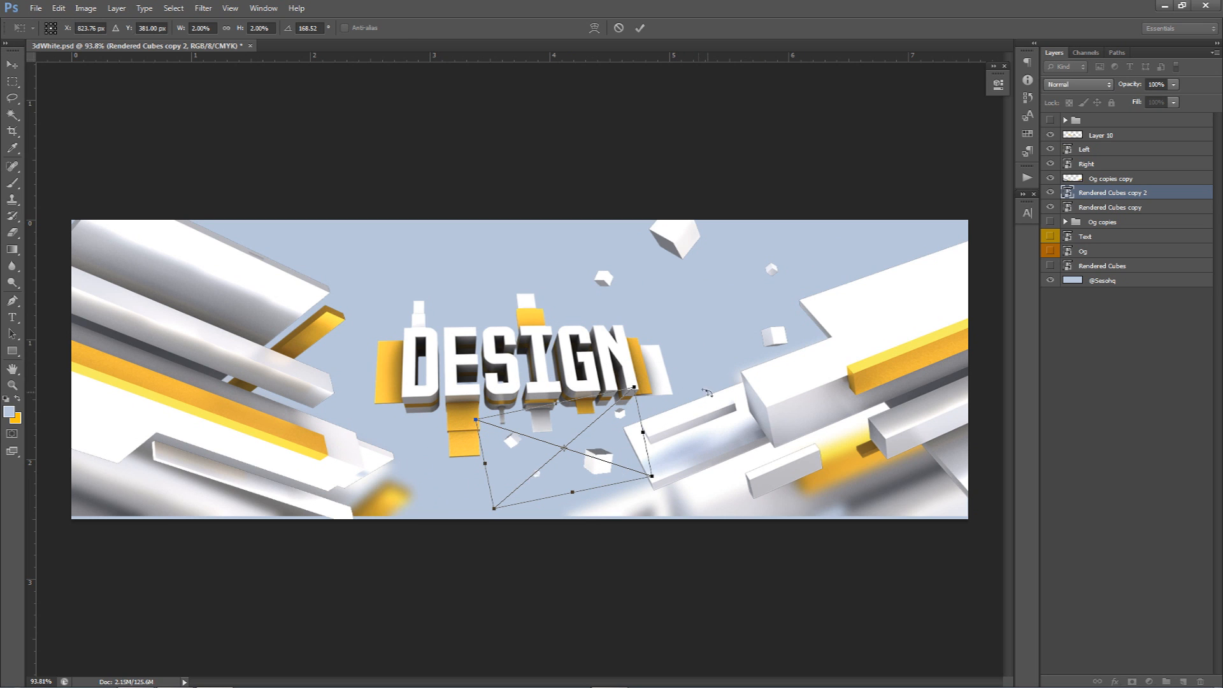
{"action": "key", "text": "Return"}
- Duplicate the small cubes again, enlarging and rotating the copy so its cubes float at the banner's upper left above the text
{"action": "left_click_drag", "start_coordinate": [709, 416], "coordinate": [653, 141], "text": "alt"}
{"action": "key", "text": "ctrl+t"}
{"action": "left_click_drag", "start_coordinate": [707, 197], "coordinate": [483, 353]}
{"action": "key", "text": "Escape"}
{"action": "left_click_drag", "start_coordinate": [592, 359], "coordinate": [565, 340]}
{"action": "key", "text": "ctrl+t"}
{"action": "left_click_drag", "start_coordinate": [423, 286], "coordinate": [454, 326]}
{"action": "left_click_drag", "start_coordinate": [621, 331], "coordinate": [618, 357]}
{"action": "key", "text": "Return"}
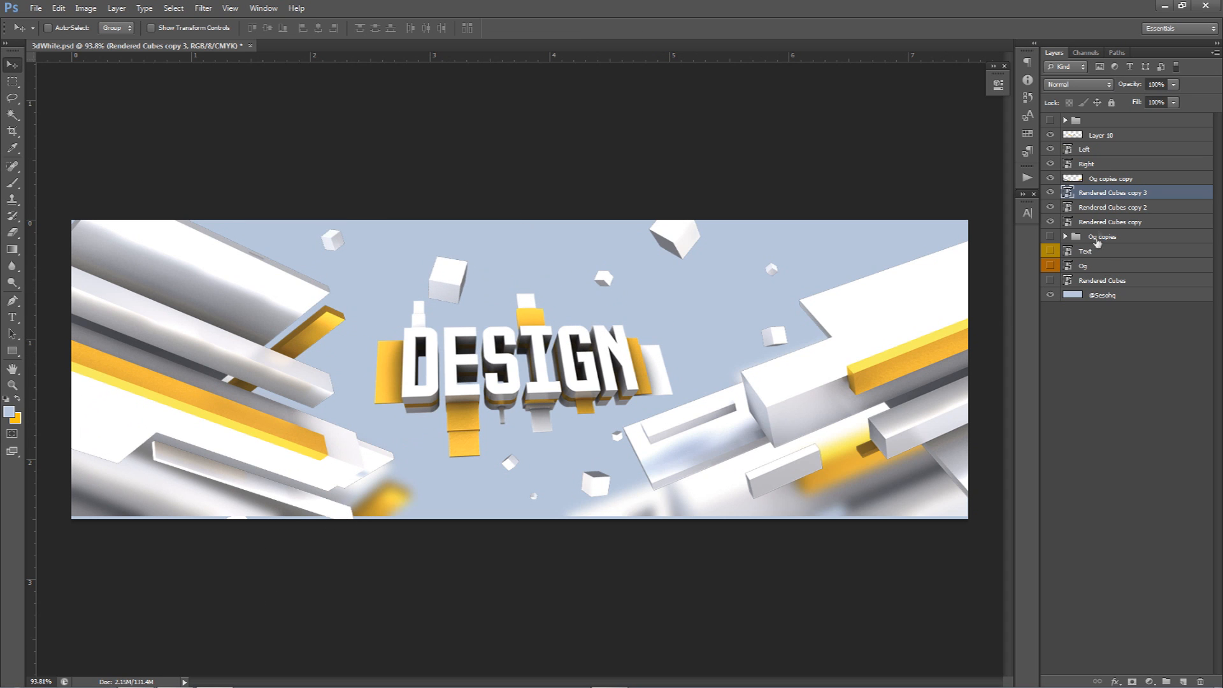
- Merge the three Rendered Cubes copies and contract a selection of the merged cubes by 1 pixel
{"action": "left_click", "coordinate": [1101, 222], "text": "shift"}
{"action": "key", "text": "ctrl+e"}
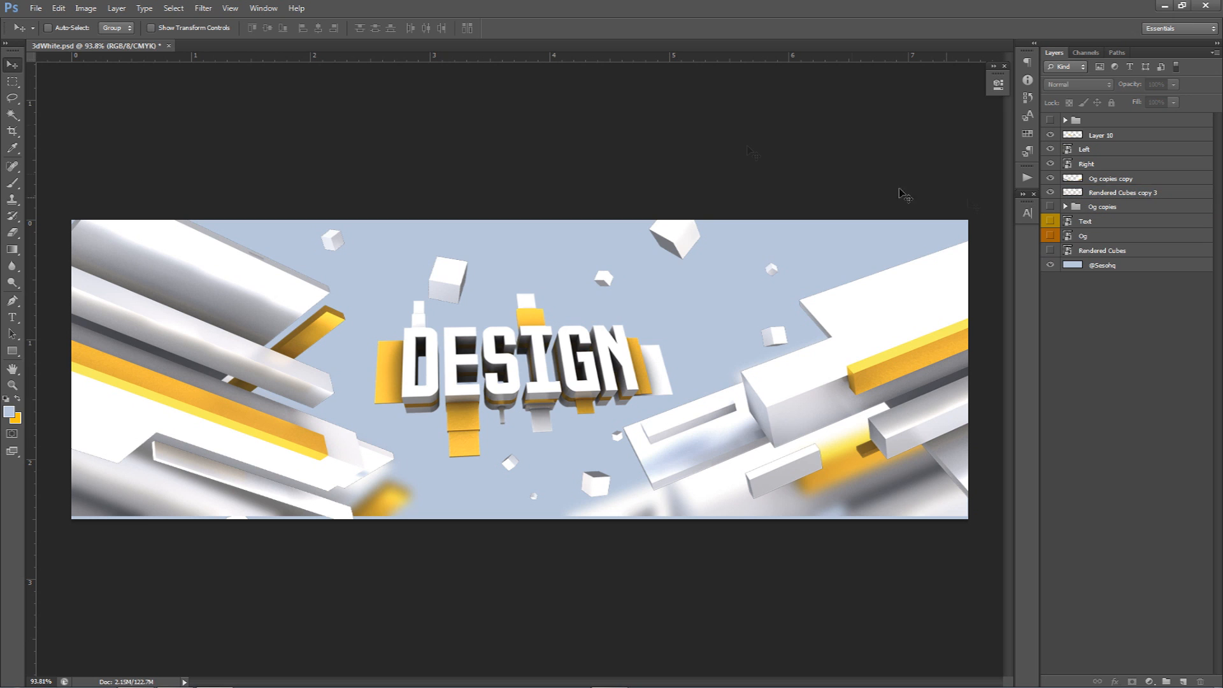
{"action": "left_click", "coordinate": [1073, 192], "text": "ctrl"}
{"action": "left_click", "coordinate": [173, 8]}
{"action": "mouse_move", "coordinate": [197, 150]}
{"action": "left_click", "coordinate": [325, 184]}
{"action": "type", "text": "1"}
{"action": "key", "text": "Return"}
- Cut the contracted cube selection to a new layer and delete the leftover Rendered Cubes copy 3 layer
{"action": "left_click", "coordinate": [1097, 191]}
{"action": "left_click", "coordinate": [1051, 193]}
{"action": "left_click", "coordinate": [1050, 192]}
{"action": "key", "text": "m"}
{"action": "right_click", "coordinate": [836, 276]}
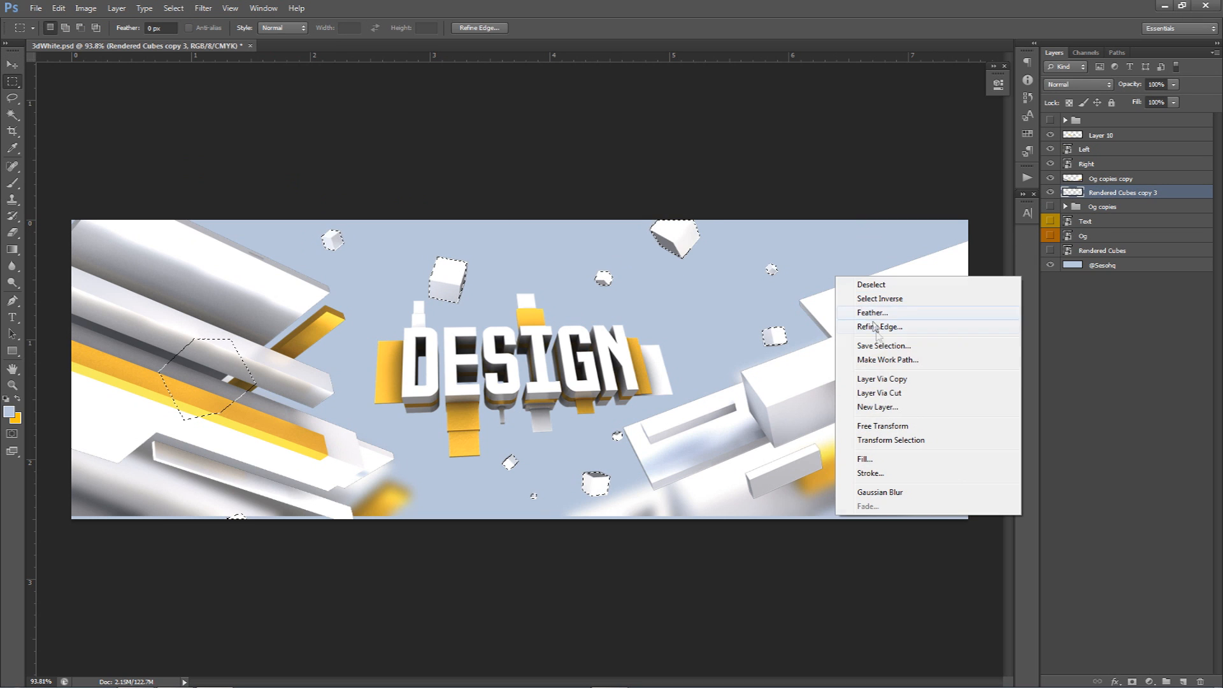
{"action": "left_click", "coordinate": [884, 393]}
{"action": "left_click", "coordinate": [1103, 207]}
{"action": "key", "text": "Delete"}
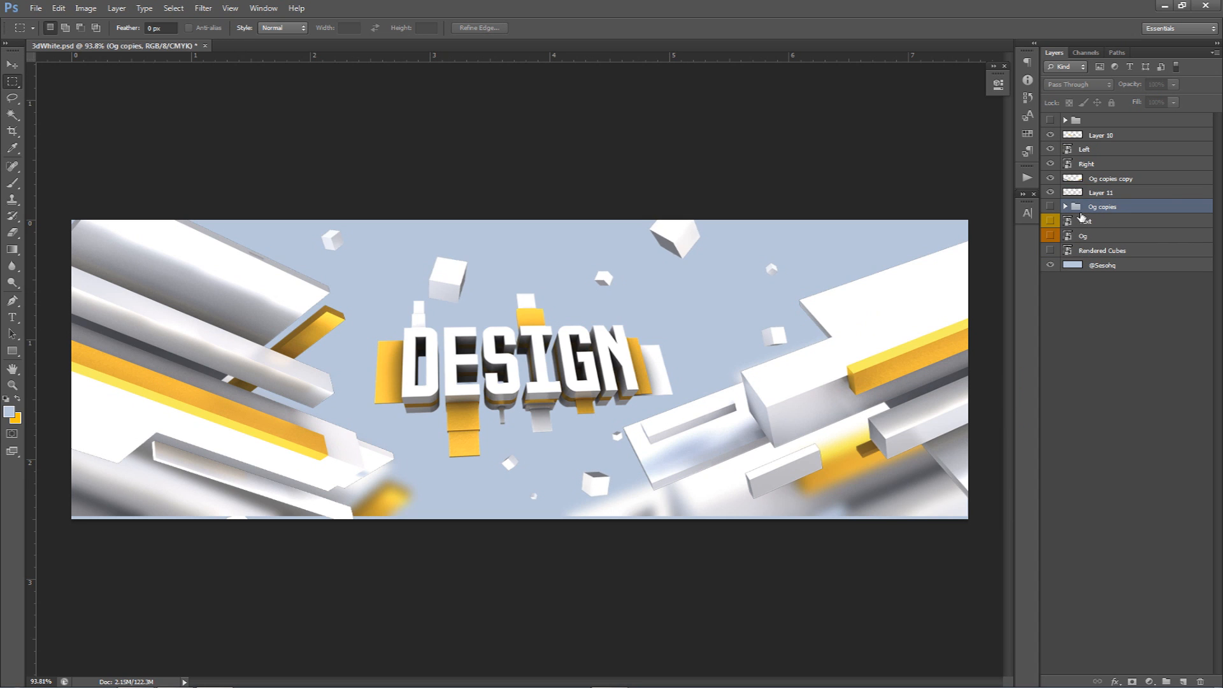
- Duplicate the original Rendered Cubes layer, move the copy directly beneath Layer 11 and make it visible
{"action": "key", "text": "v"}
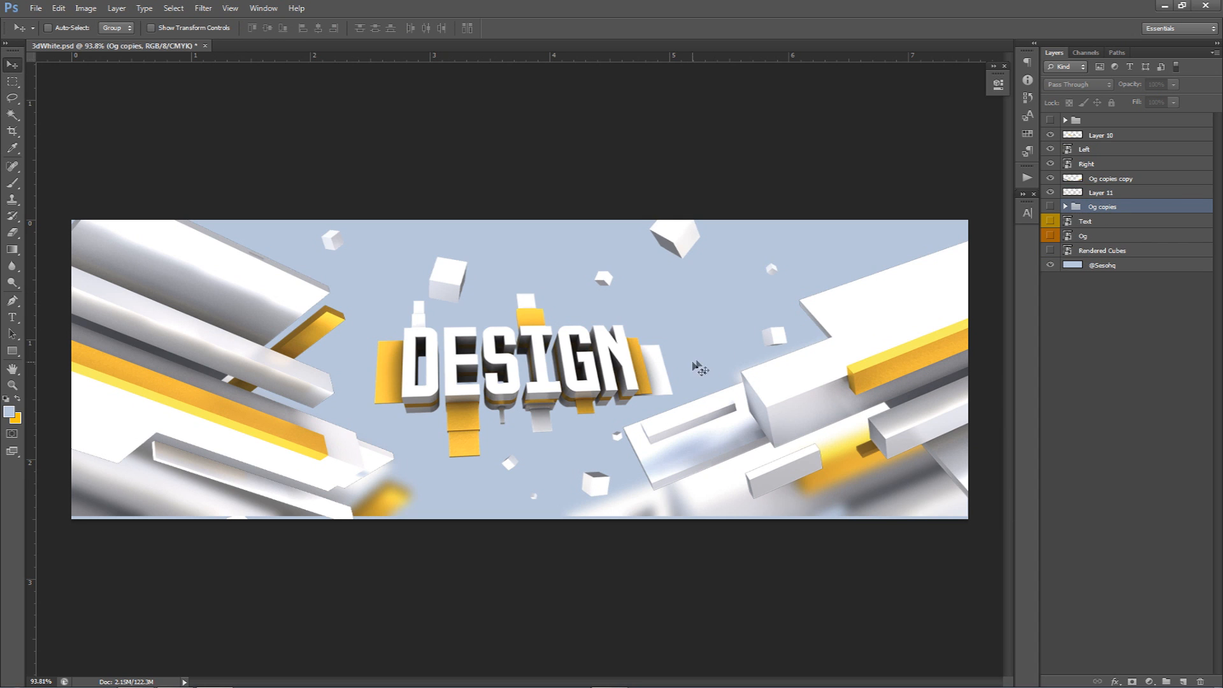
{"action": "left_click", "coordinate": [1099, 252]}
{"action": "key", "text": "ctrl+j"}
{"action": "left_click_drag", "start_coordinate": [1098, 251], "coordinate": [1096, 202]}
{"action": "left_click", "coordinate": [1050, 207]}
- Transform the new cubes copy and position it so its large cube sits behind the text's first letters
{"action": "left_click_drag", "start_coordinate": [680, 389], "coordinate": [795, 271]}
{"action": "key", "text": "ctrl+r"}
{"action": "key", "text": "ctrl+t"}
{"action": "left_click_drag", "start_coordinate": [715, 212], "coordinate": [889, 127]}
{"action": "key", "text": "Return"}
{"action": "left_click_drag", "start_coordinate": [709, 383], "coordinate": [650, 329]}
{"action": "left_click", "coordinate": [203, 8]}
{"action": "mouse_move", "coordinate": [239, 137]}
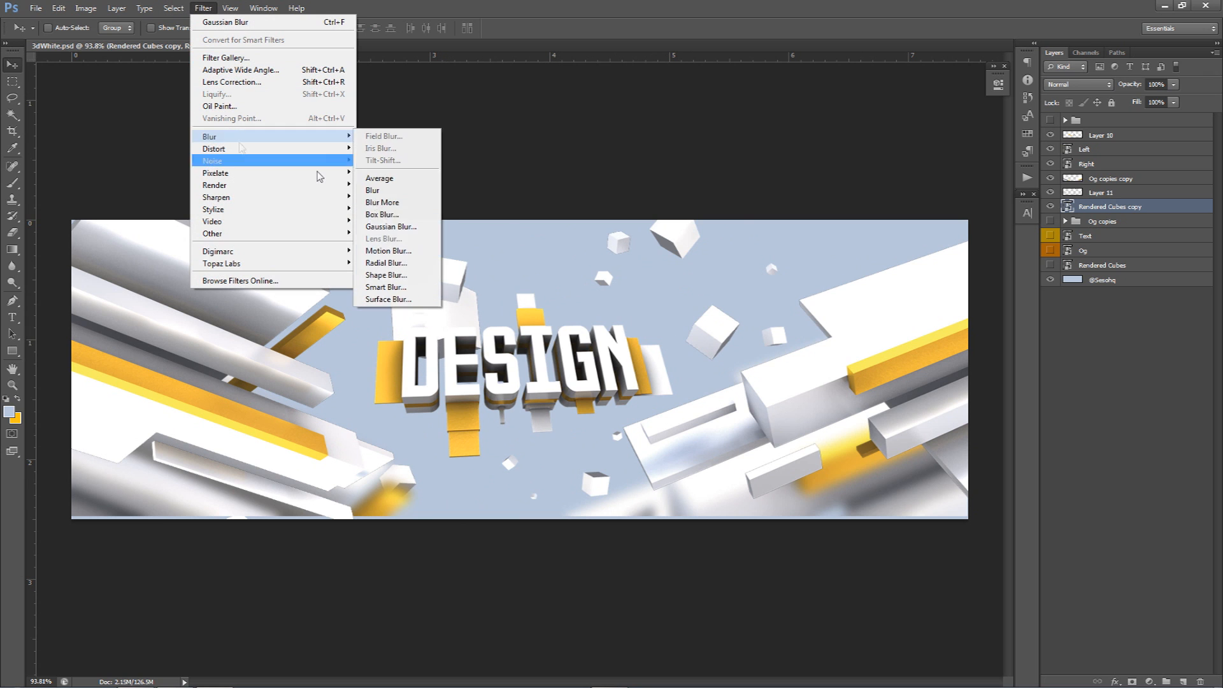
{"action": "left_click", "coordinate": [377, 218]}
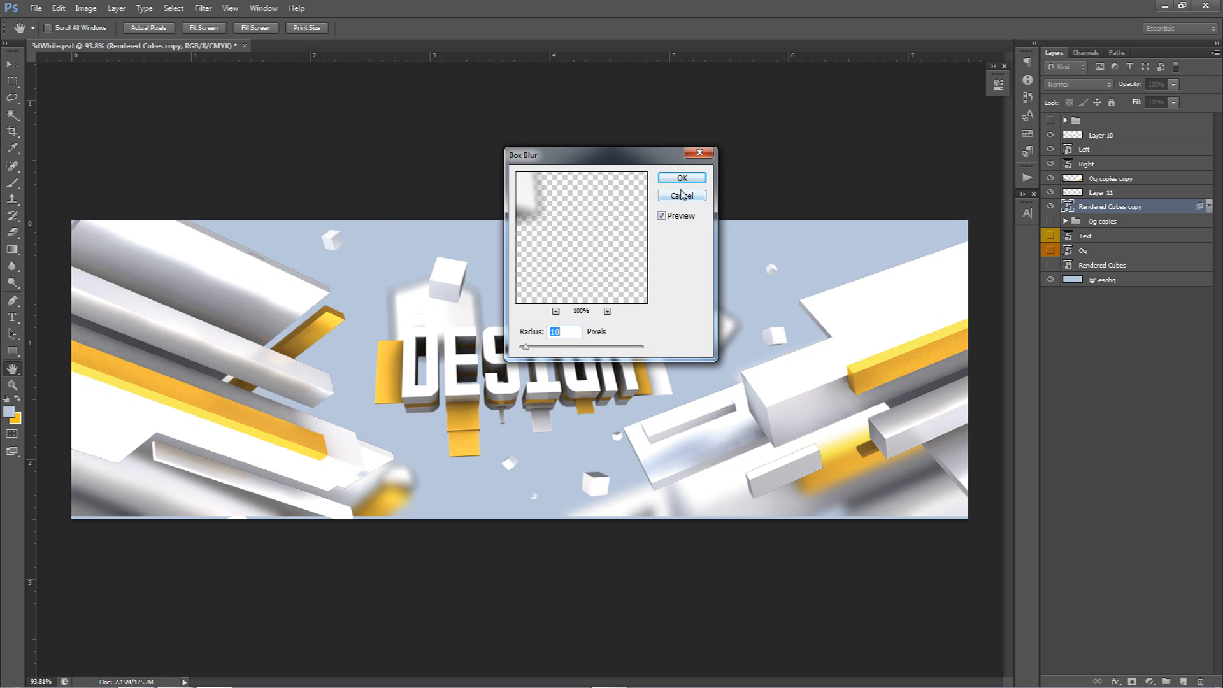
{"action": "left_click", "coordinate": [681, 197]}
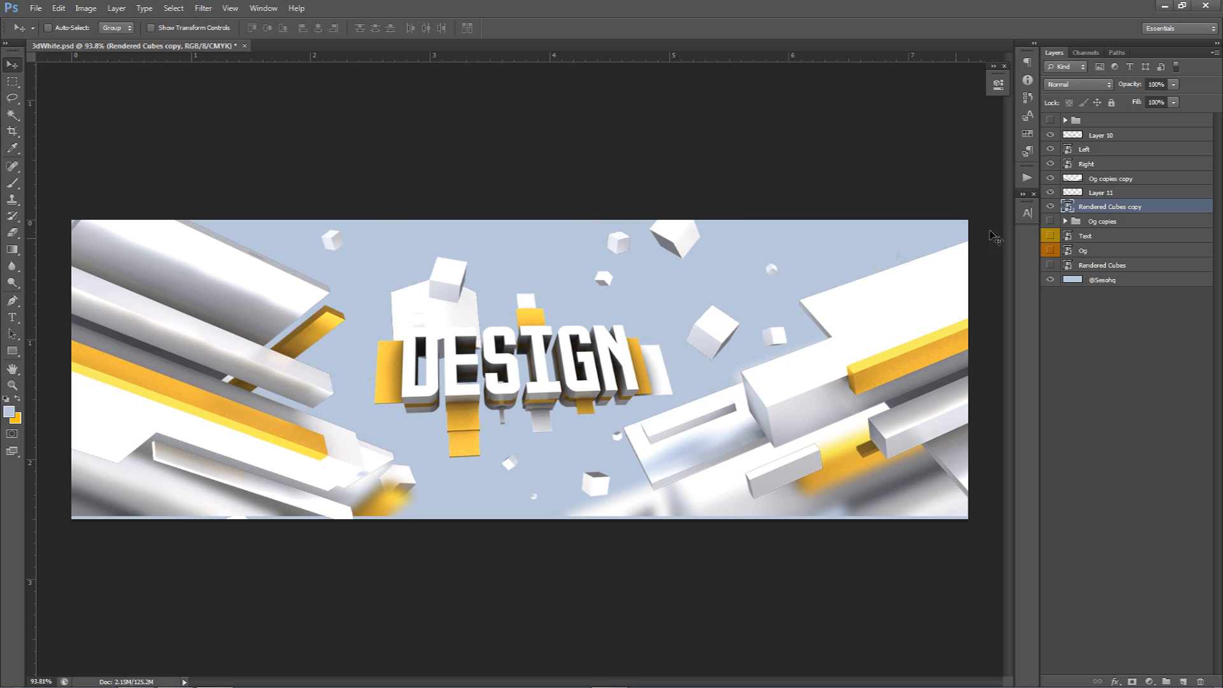
- Rasterize the new Rendered Cubes copy and contract a selection loaded from its outline
{"action": "right_click", "coordinate": [1108, 204]}
{"action": "left_click", "coordinate": [1083, 263]}
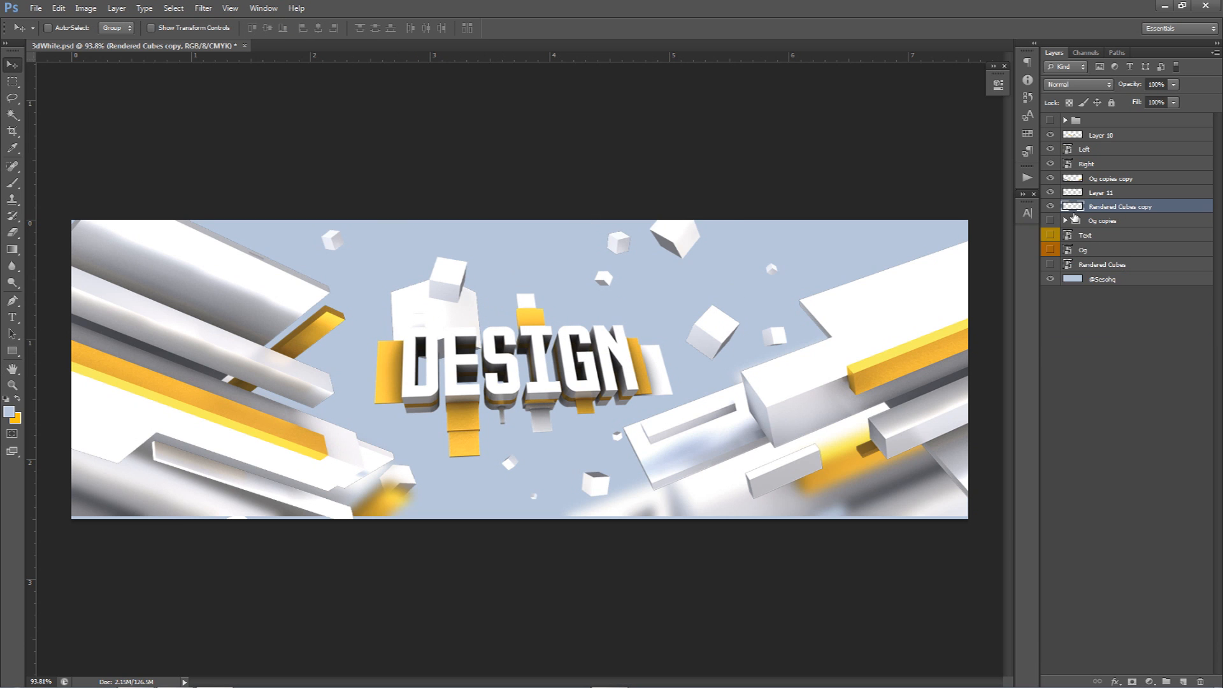
{"action": "left_click", "coordinate": [1077, 207], "text": "ctrl"}
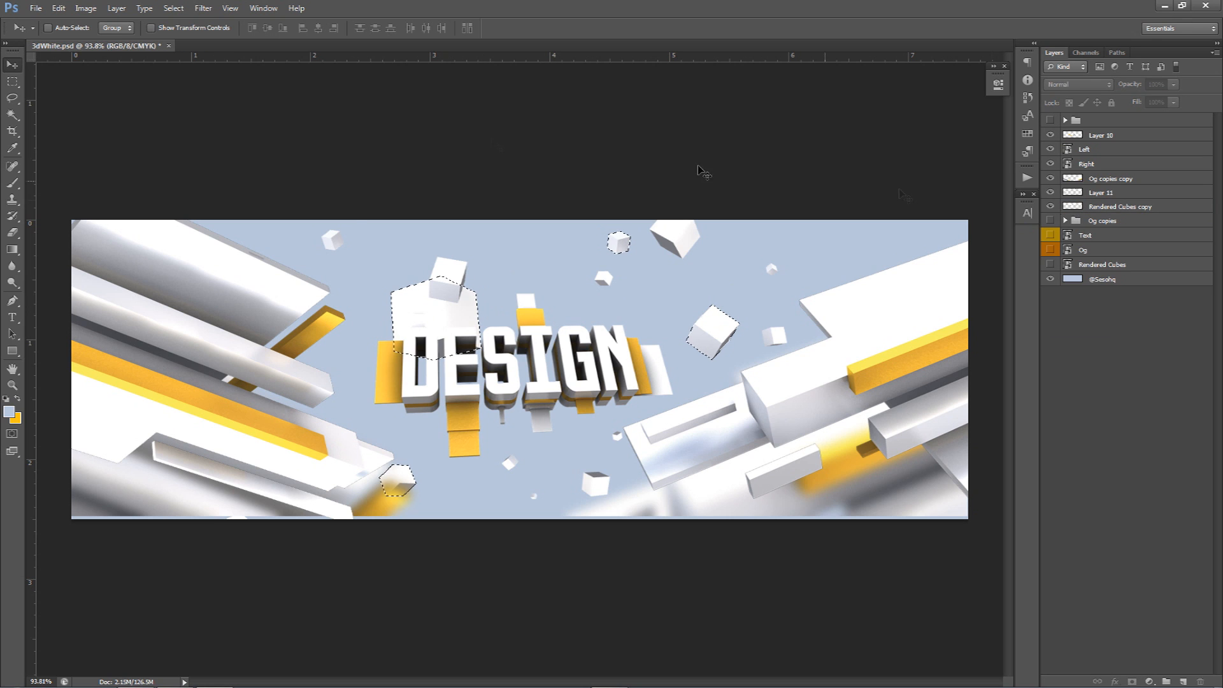
{"action": "left_click", "coordinate": [171, 8]}
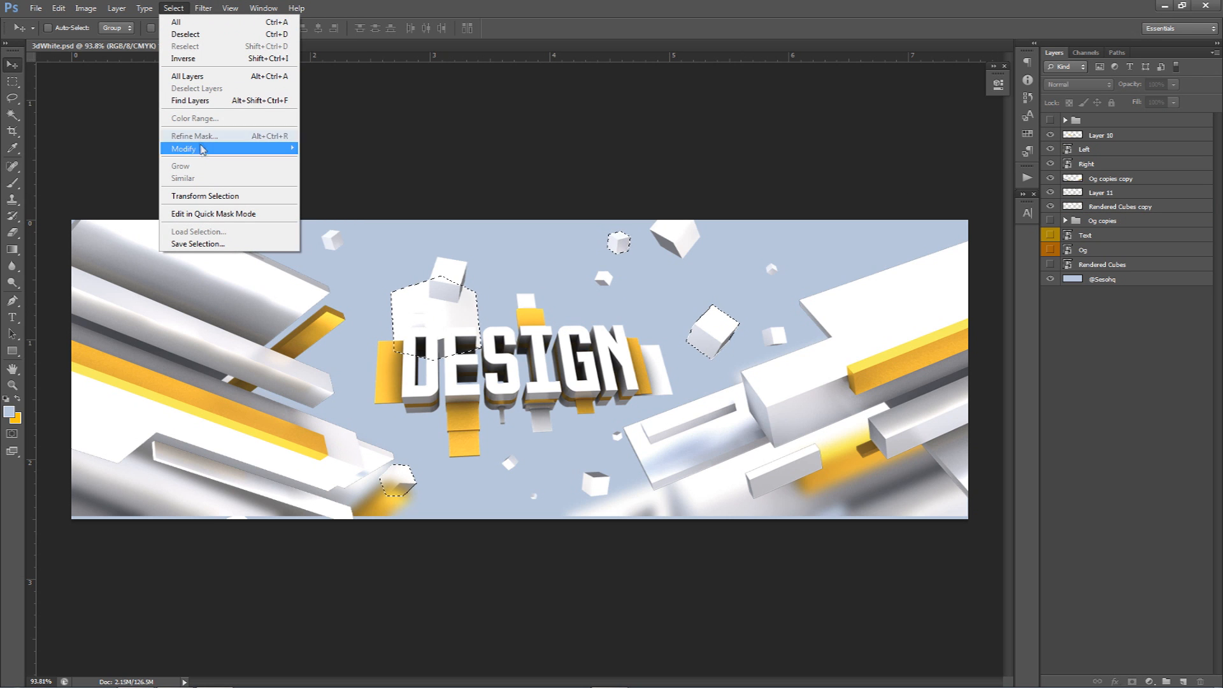
{"action": "mouse_move", "coordinate": [268, 149]}
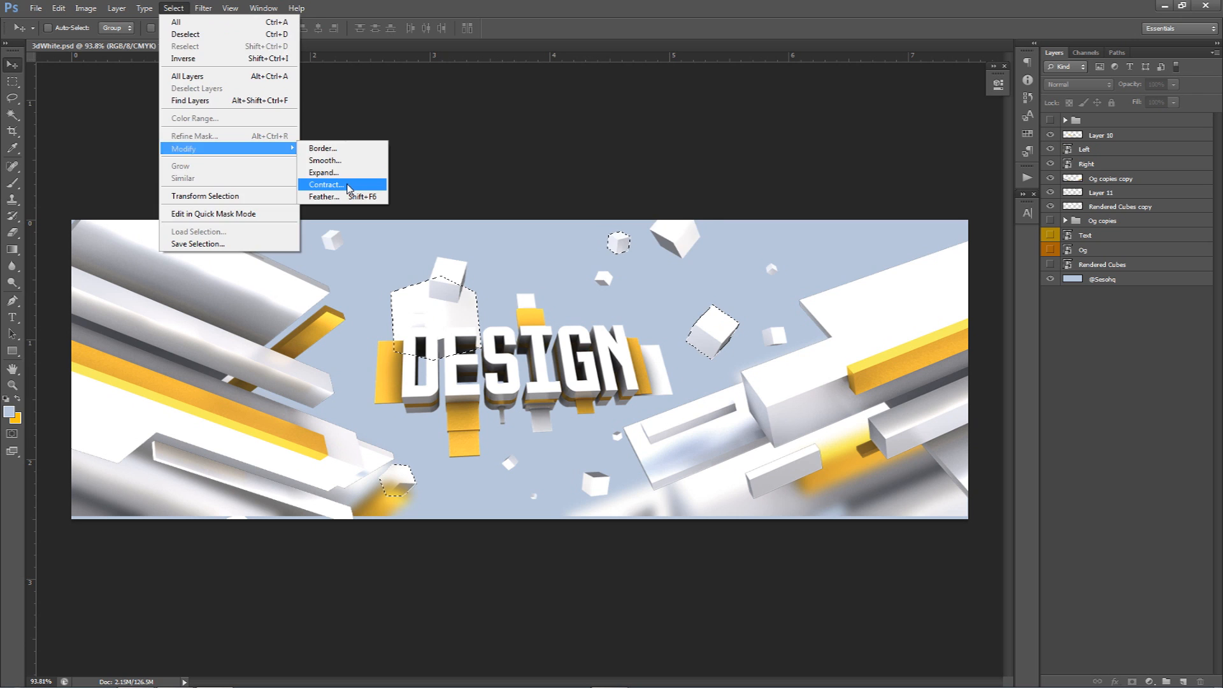
{"action": "left_click", "coordinate": [344, 184]}
{"action": "left_click", "coordinate": [674, 229]}
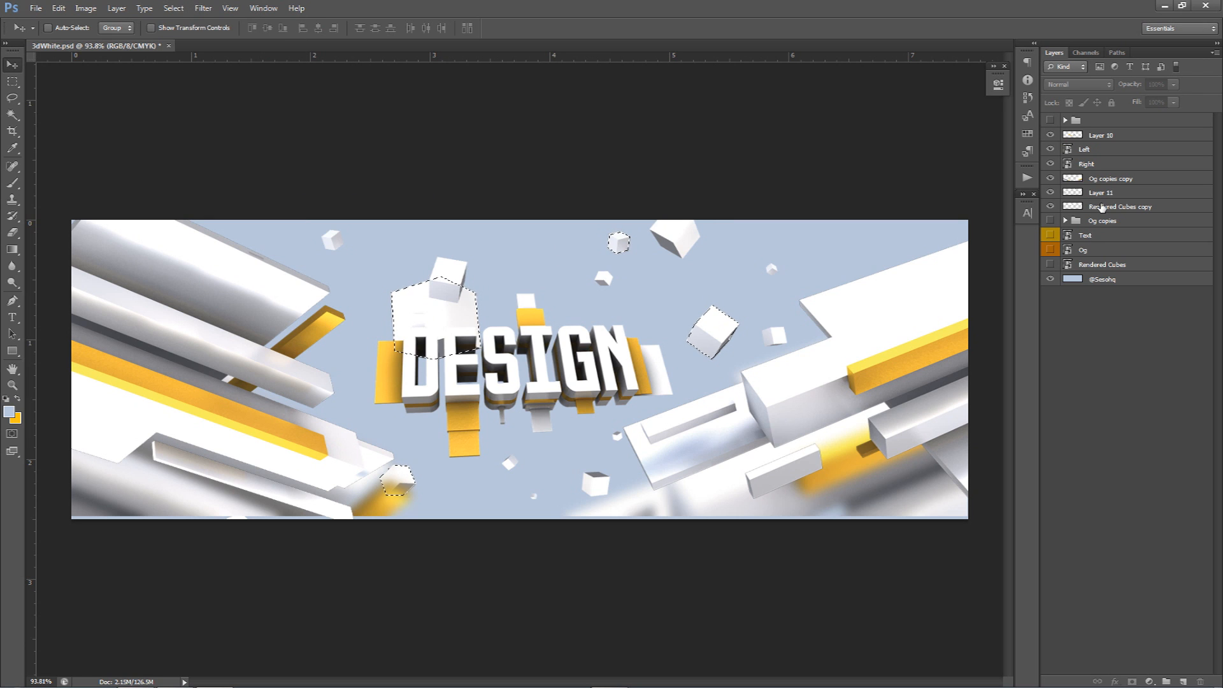
- Cut the contracted selection to a new layer and delete the leftover Rendered Cubes copy layer
{"action": "left_click", "coordinate": [1102, 207]}
{"action": "key", "text": "m"}
{"action": "right_click", "coordinate": [808, 330]}
{"action": "left_click", "coordinate": [841, 439]}
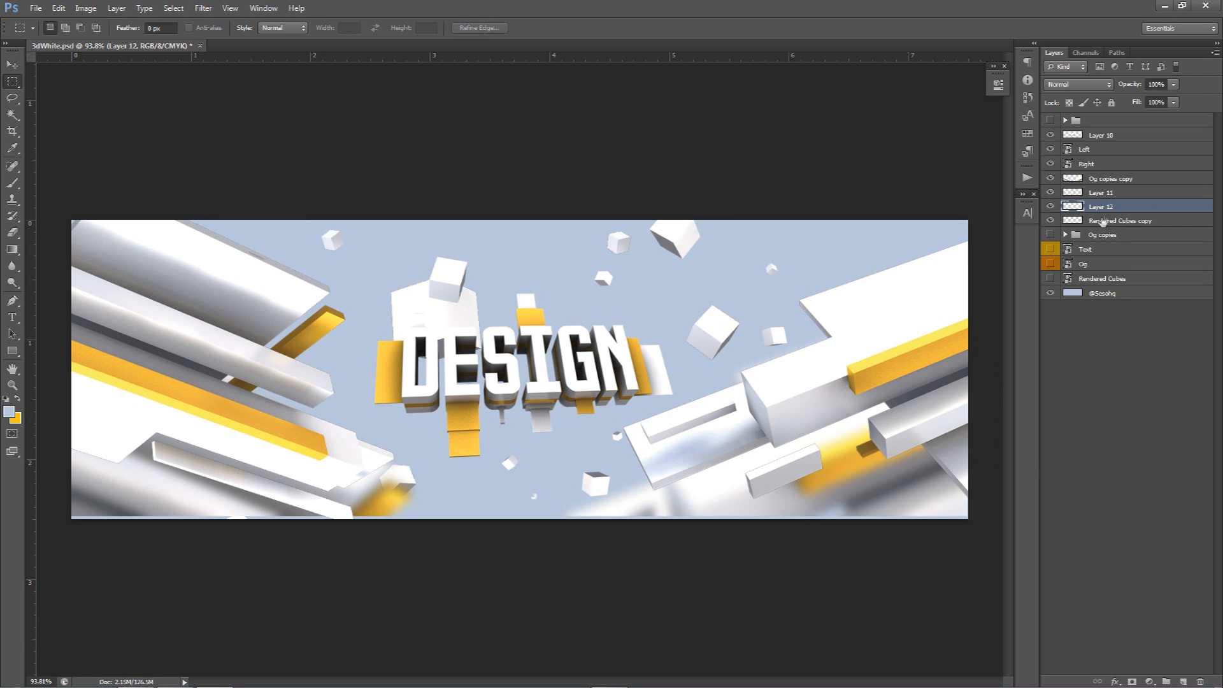
{"action": "left_click", "coordinate": [1102, 221]}
{"action": "key", "text": "Delete"}
- Blur the Layer 12 background cubes and softly erase parts of them around the text, finishing with Layer 10 selected
{"action": "left_click", "coordinate": [1116, 211]}
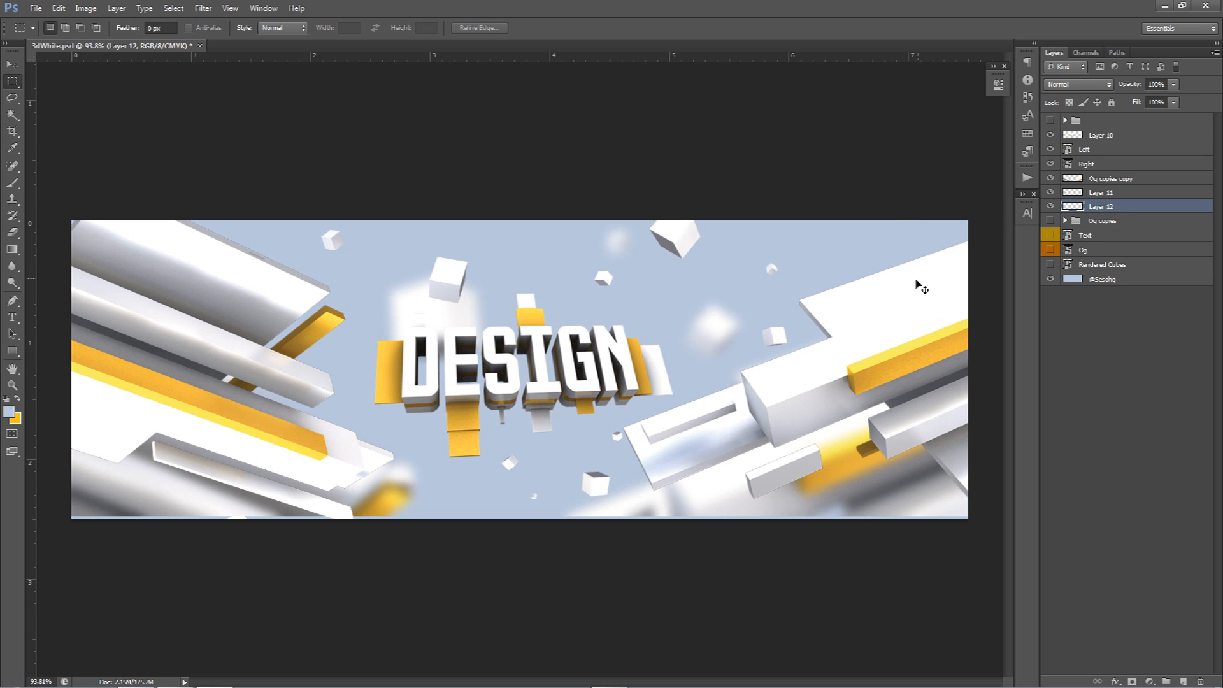
{"action": "key", "text": "e"}
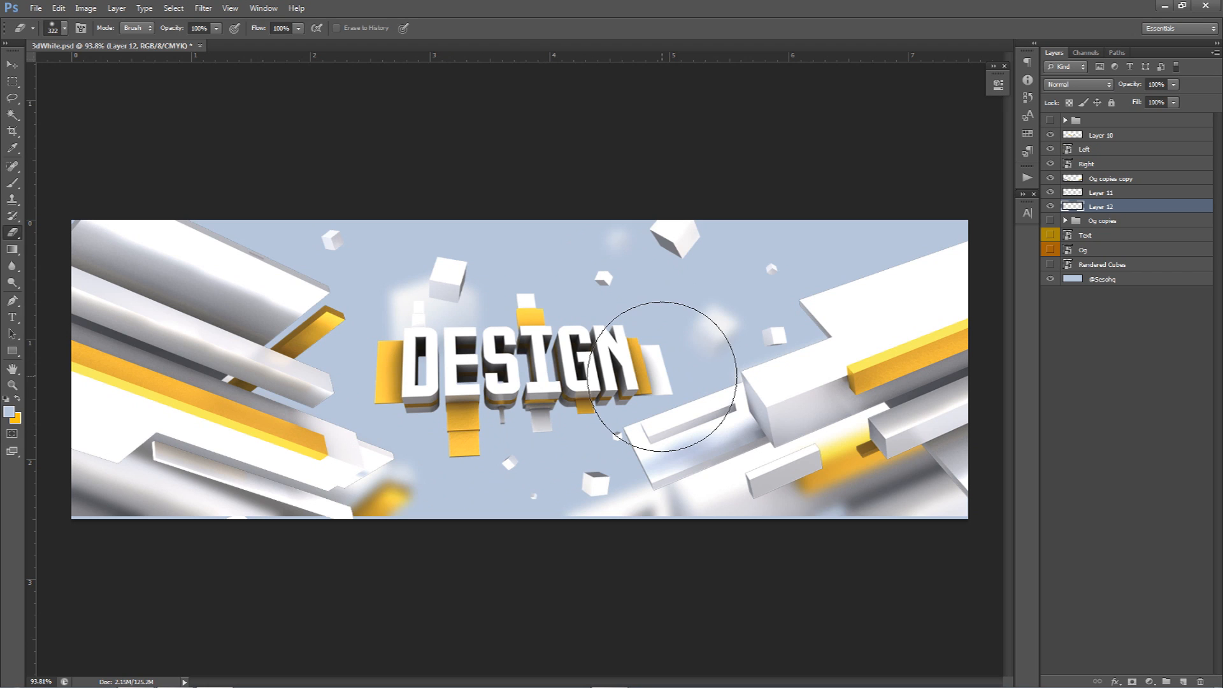
{"action": "key", "text": "v"}
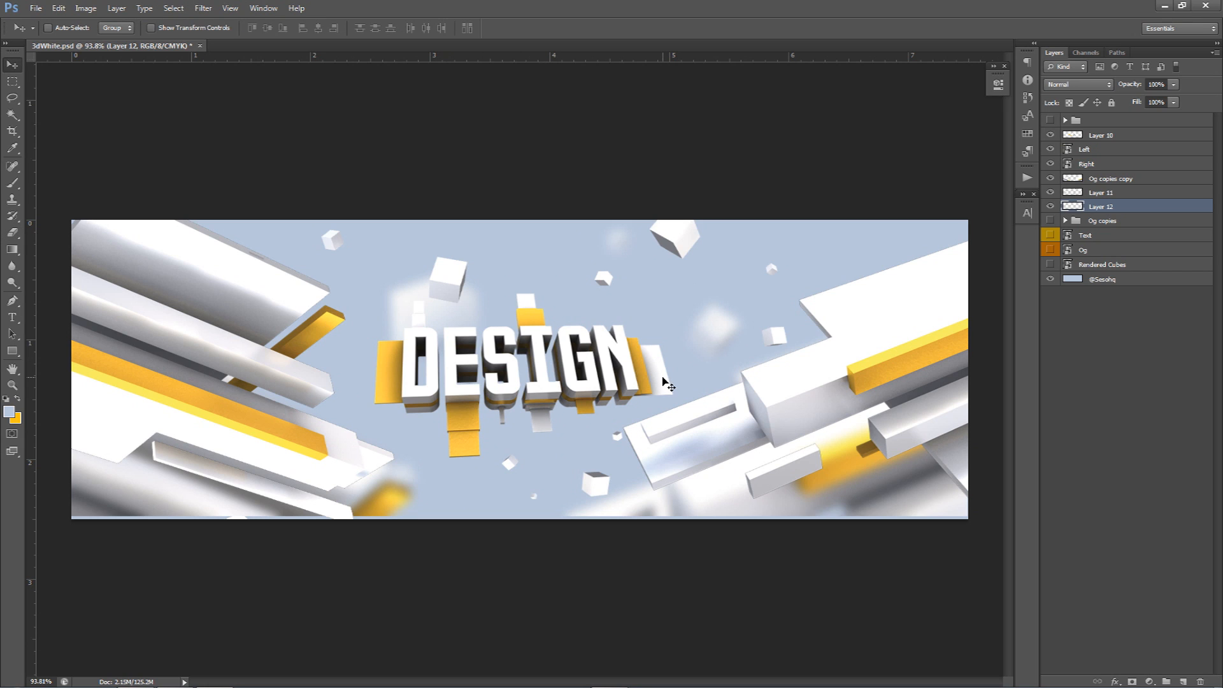
{"action": "left_click", "coordinate": [1103, 137]}
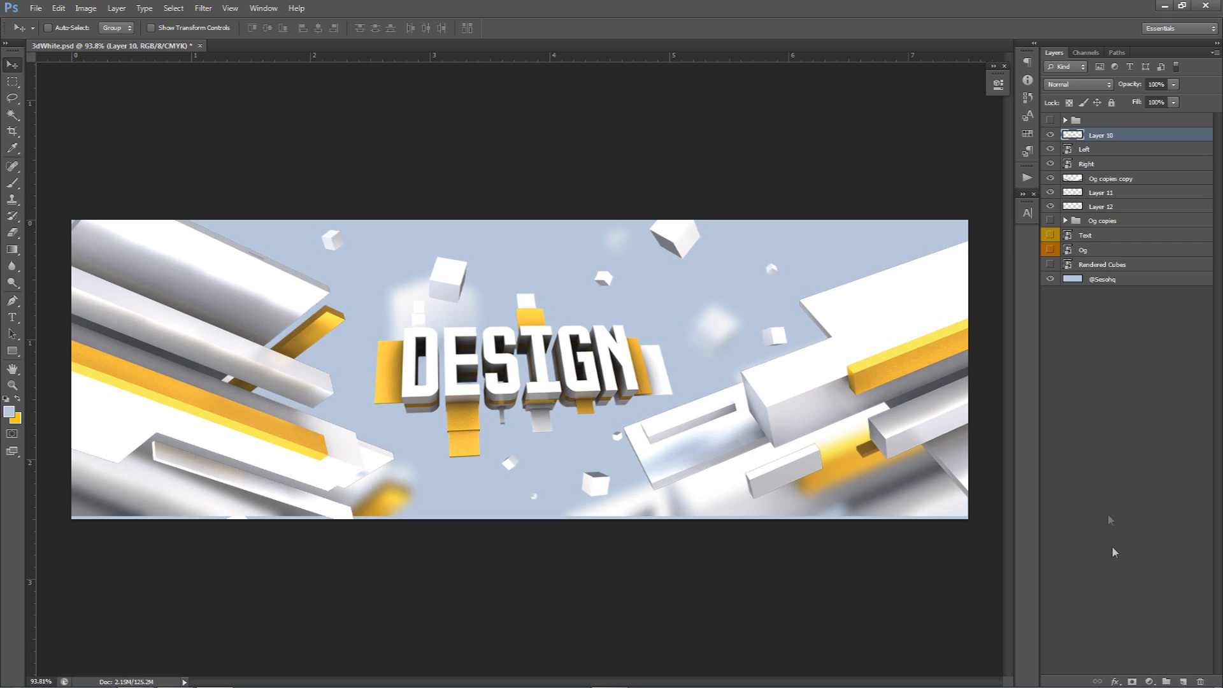
- Add a Gradient Map adjustment layer above Layer 10 and load the blue-to-white gradient preset
{"action": "left_click", "coordinate": [1149, 681]}
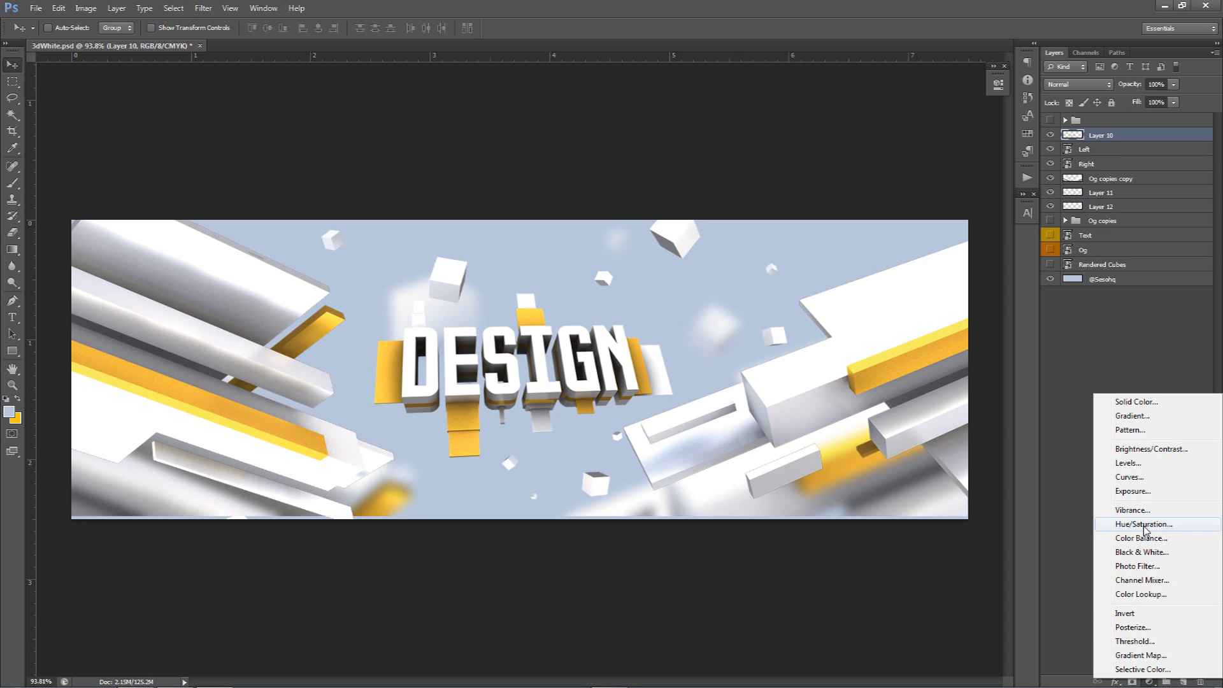
{"action": "left_click", "coordinate": [1137, 655]}
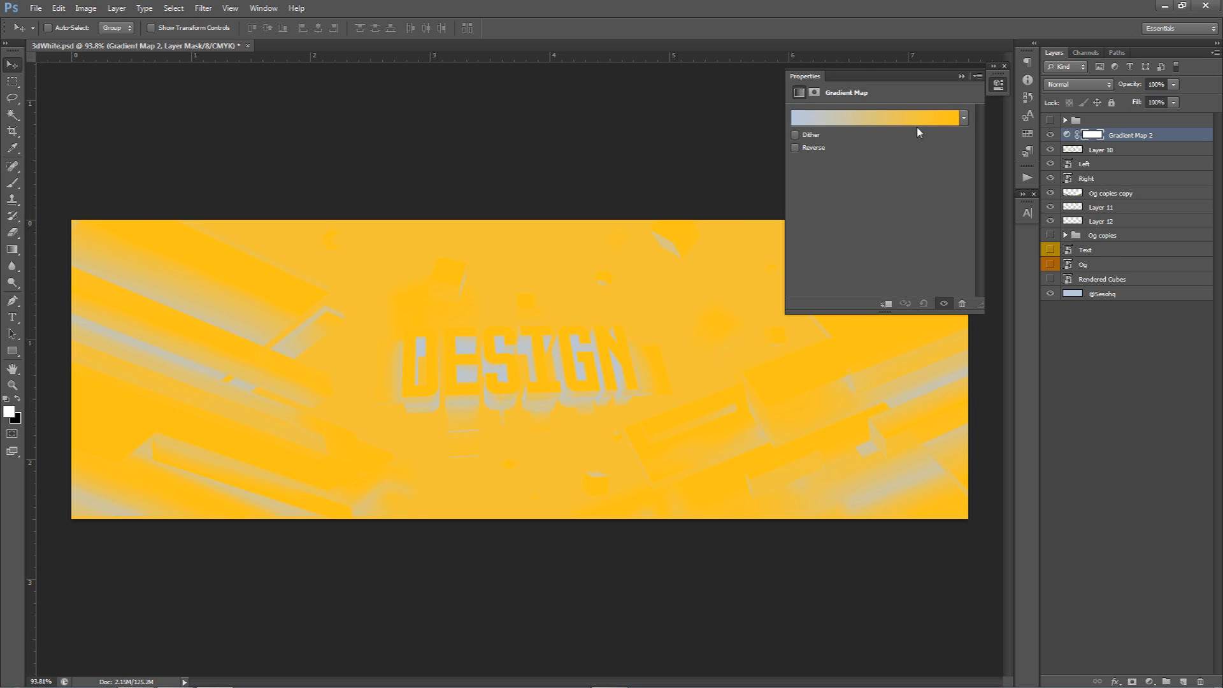
{"action": "left_click", "coordinate": [850, 122]}
{"action": "left_click", "coordinate": [540, 205]}
{"action": "left_click", "coordinate": [550, 207]}
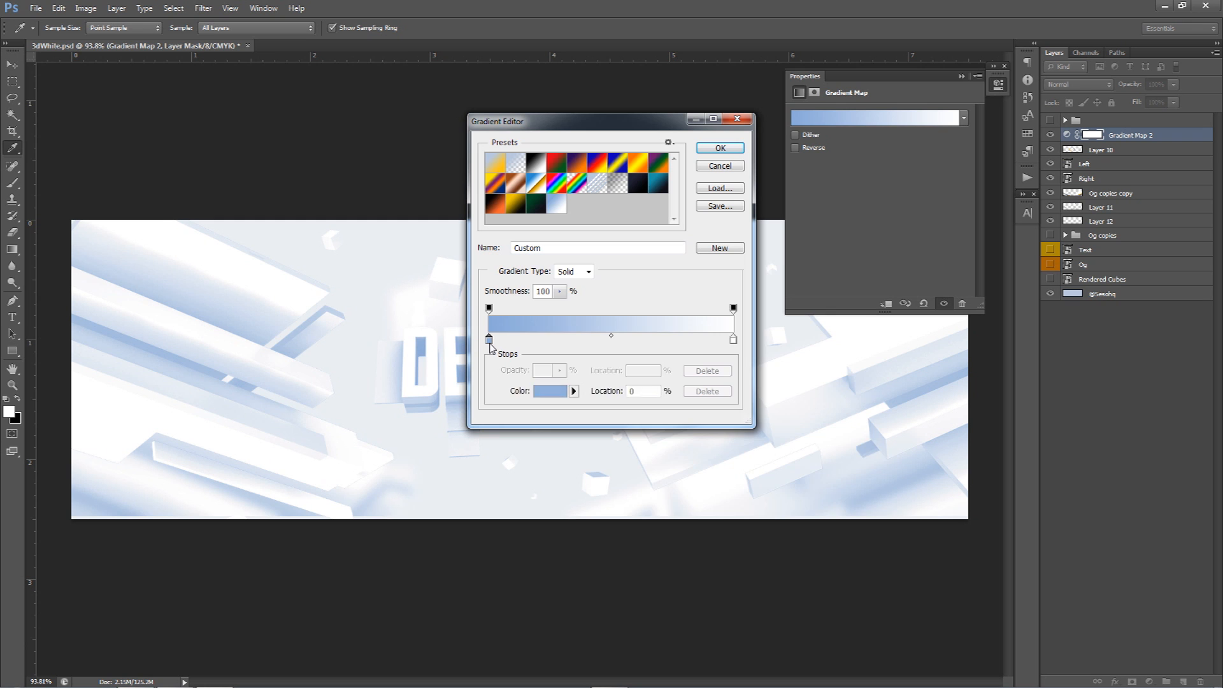
- Check the gradient's stop colours, #89aad8 at the start and #ffffff at the end, and accept the gradient
{"action": "double_click", "coordinate": [489, 340]}
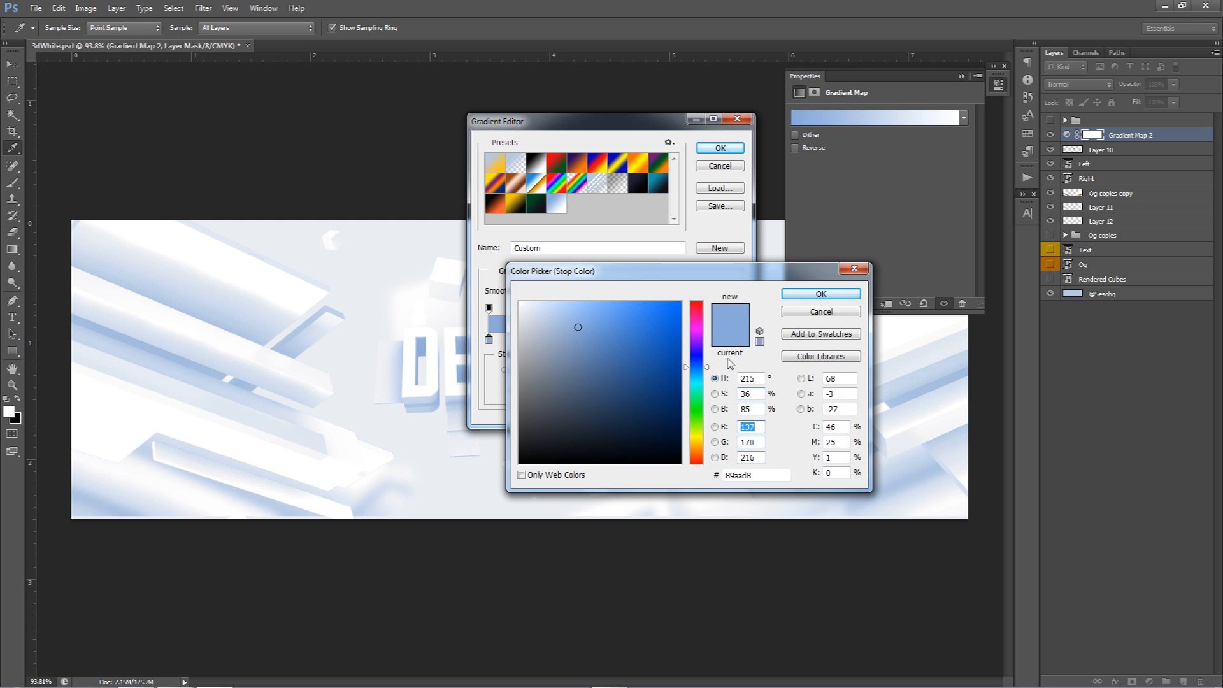
{"action": "left_click_drag", "start_coordinate": [764, 475], "coordinate": [718, 474]}
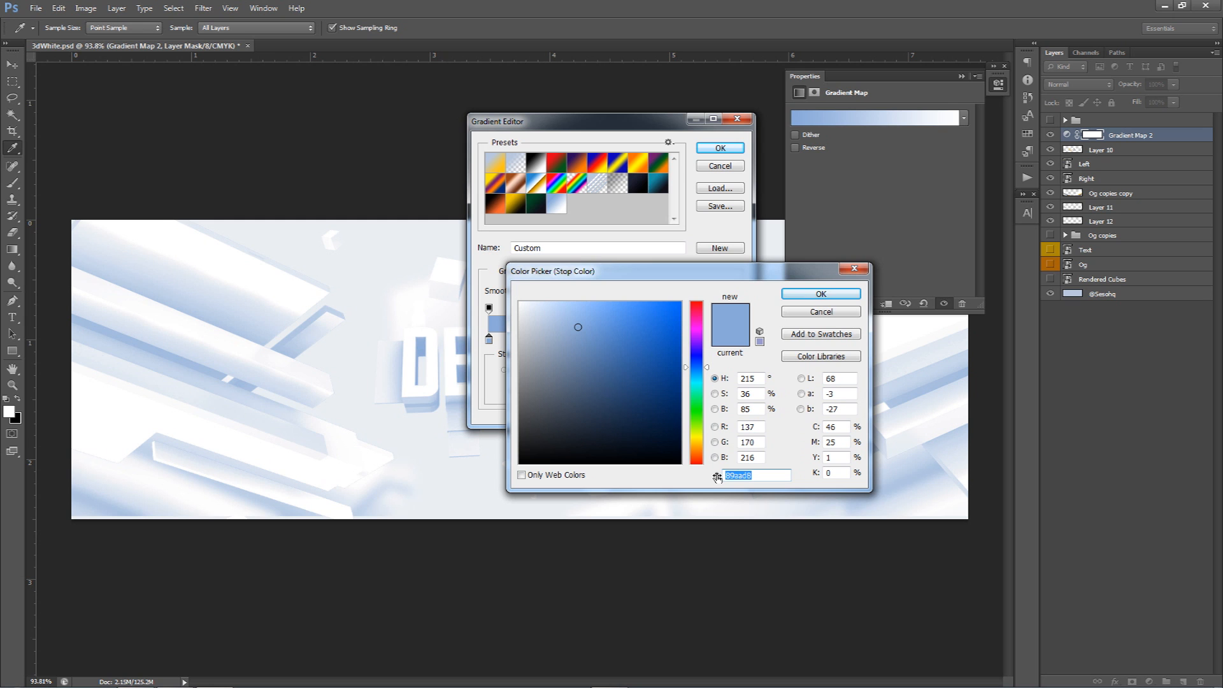
{"action": "left_click", "coordinate": [823, 296]}
{"action": "left_click", "coordinate": [734, 340]}
{"action": "double_click", "coordinate": [734, 340]}
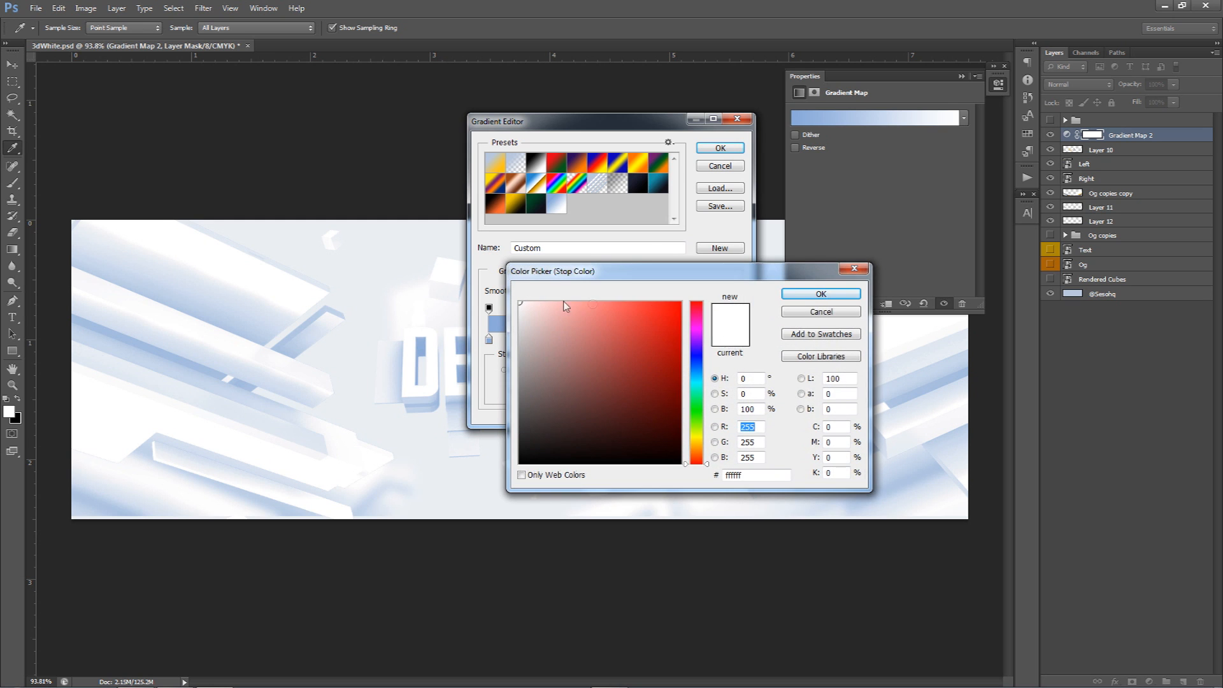
{"action": "left_click", "coordinate": [804, 296]}
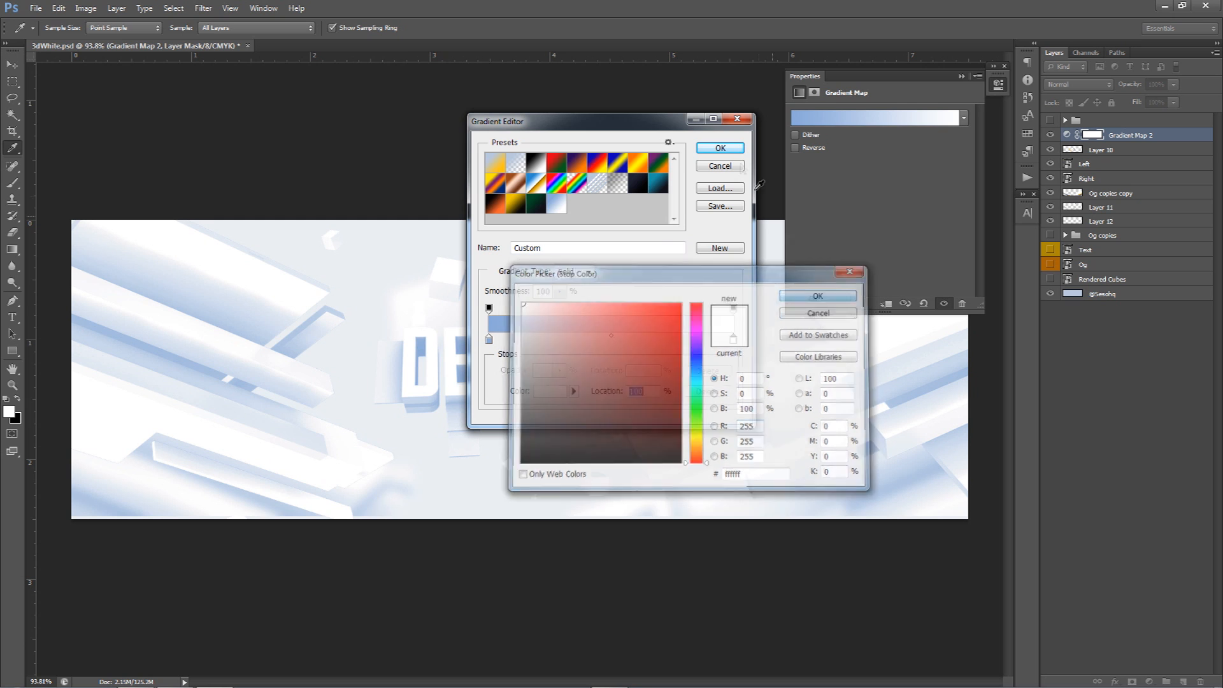
{"action": "left_click", "coordinate": [726, 149]}
- Set the Gradient Map layer's blend mode to Screen and its opacity to 60%
{"action": "left_click", "coordinate": [1120, 137]}
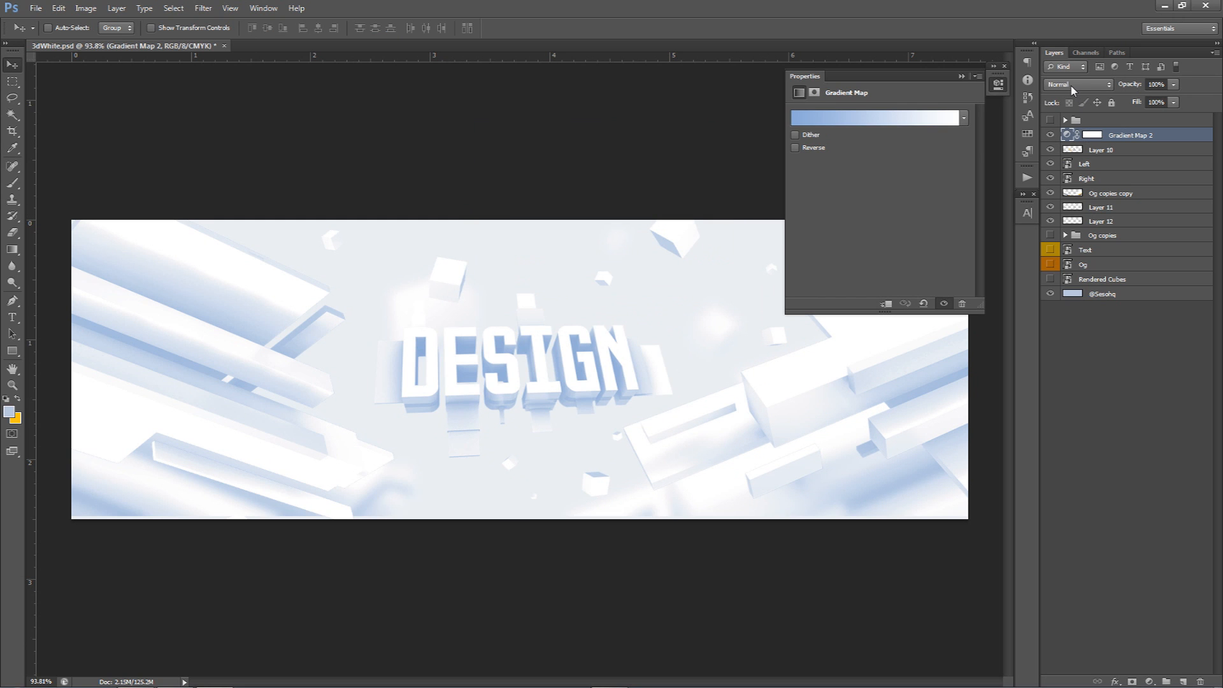
{"action": "left_click", "coordinate": [1069, 83]}
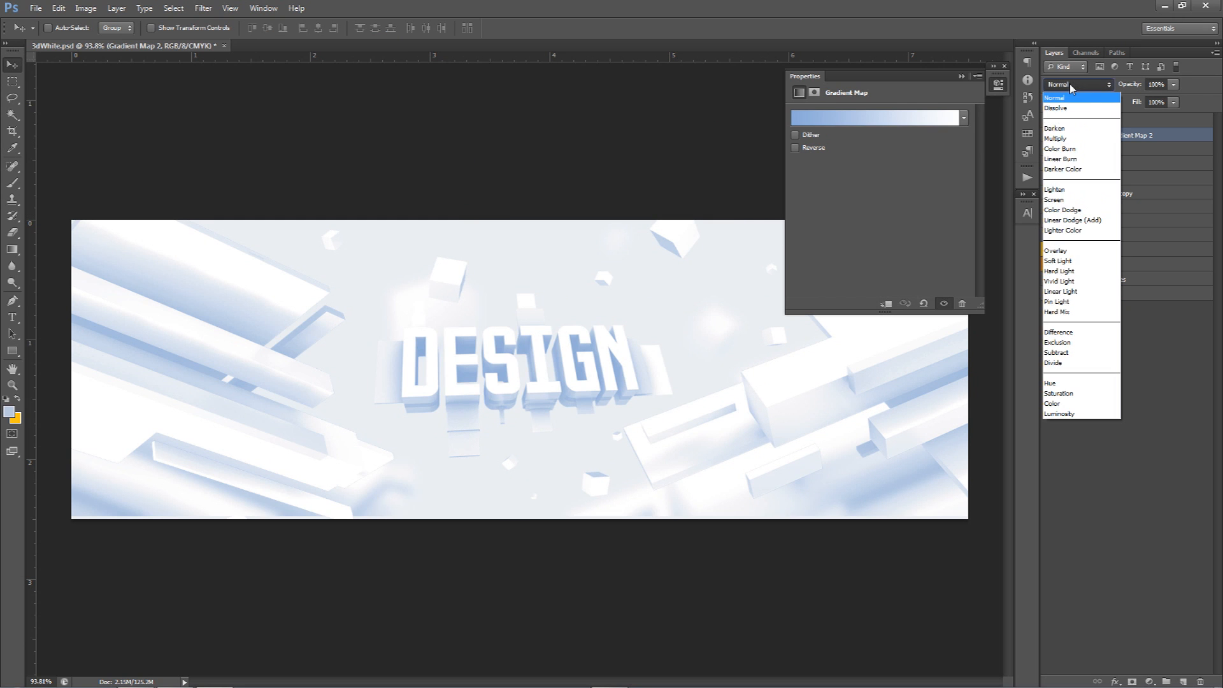
{"action": "left_click", "coordinate": [1061, 202]}
{"action": "left_click", "coordinate": [1156, 85]}
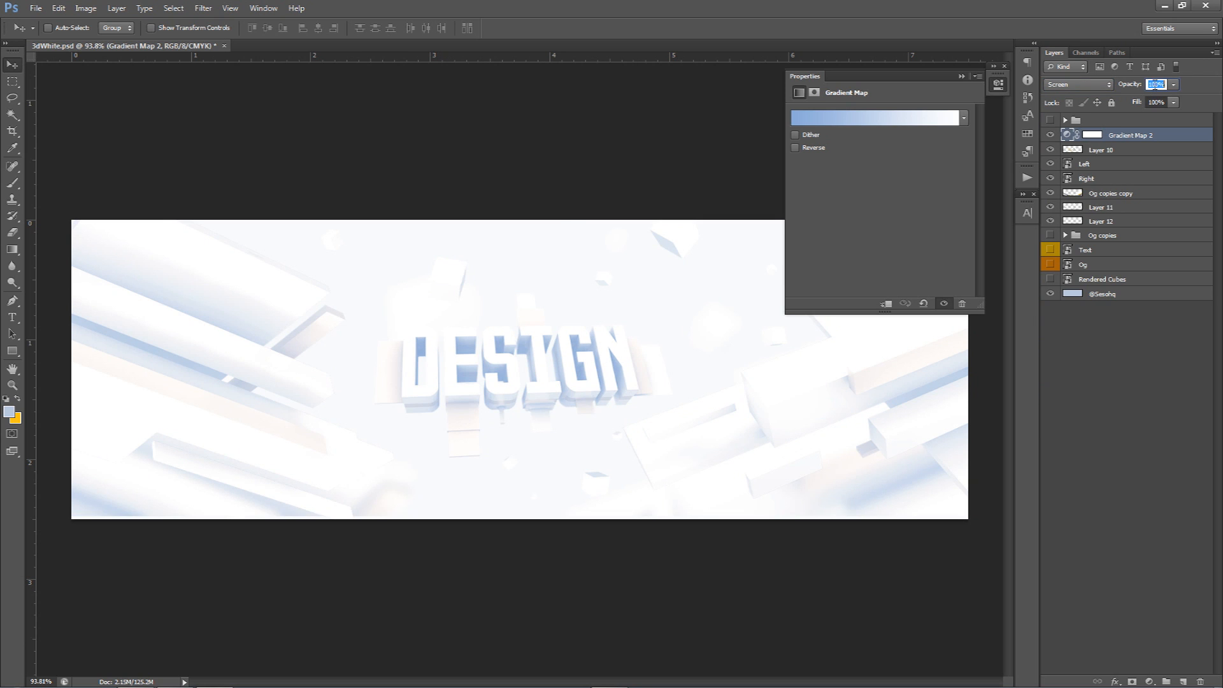
{"action": "type", "text": "60"}
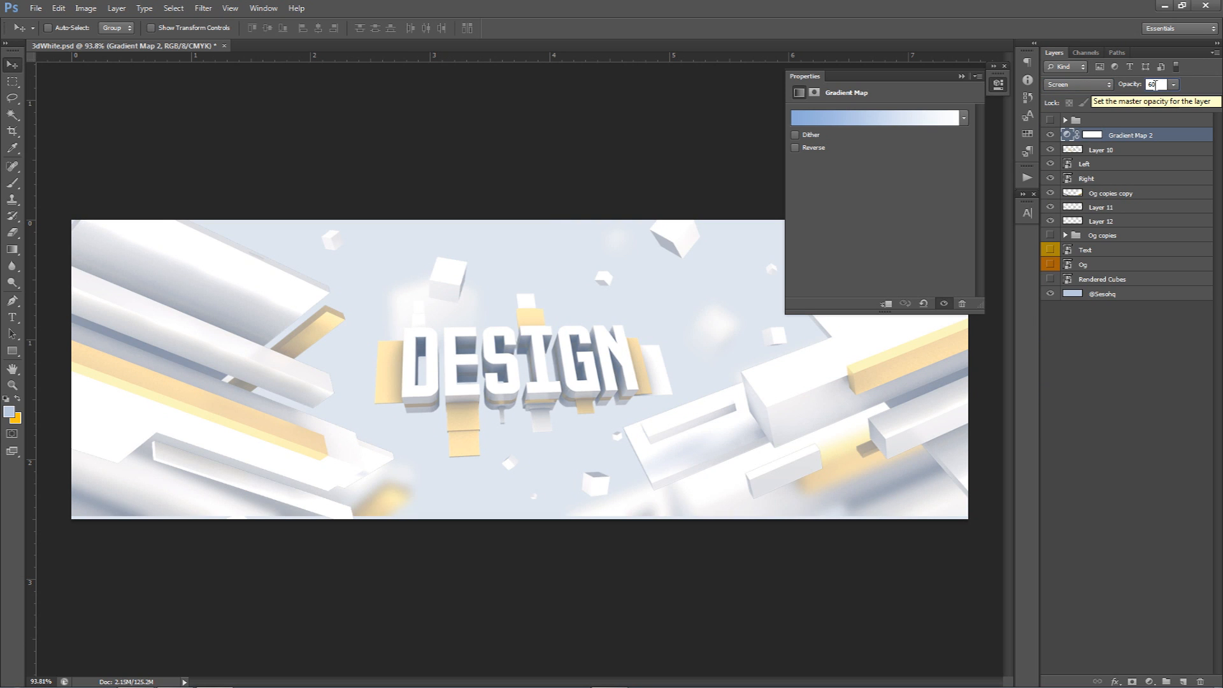
{"action": "left_click", "coordinate": [998, 83]}
- Add a Vibrance adjustment layer above the Gradient Map and lower its saturation to about -15
{"action": "left_click", "coordinate": [1151, 682]}
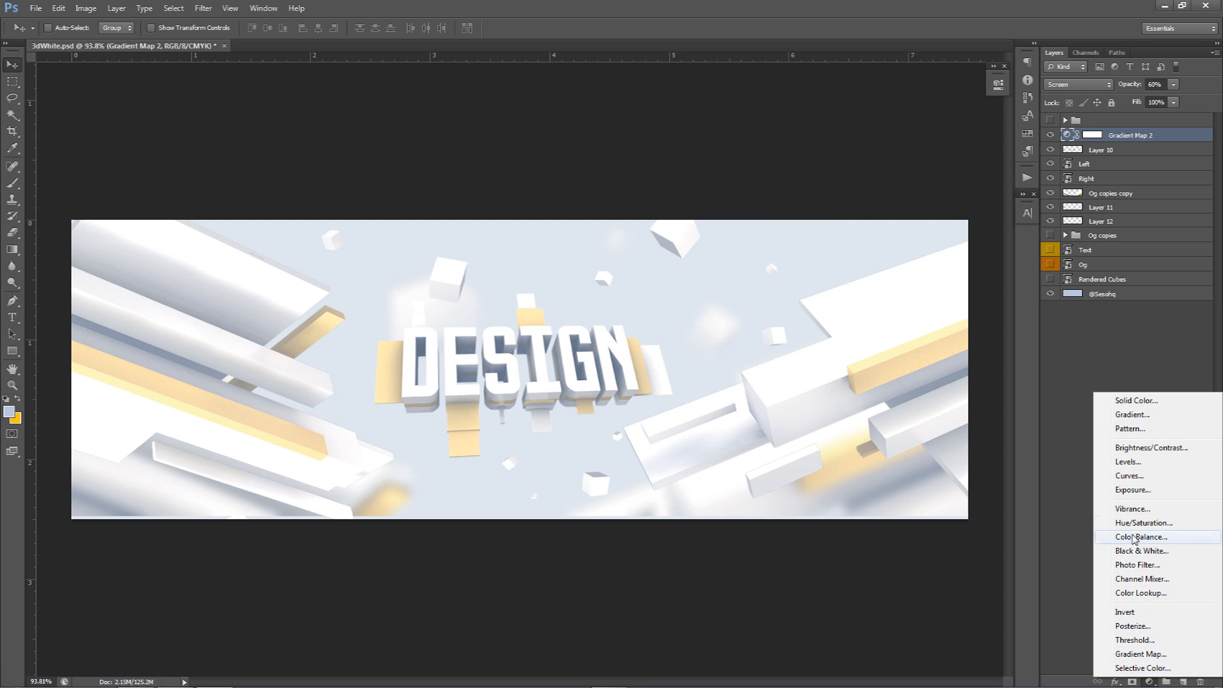
{"action": "left_click", "coordinate": [1128, 502]}
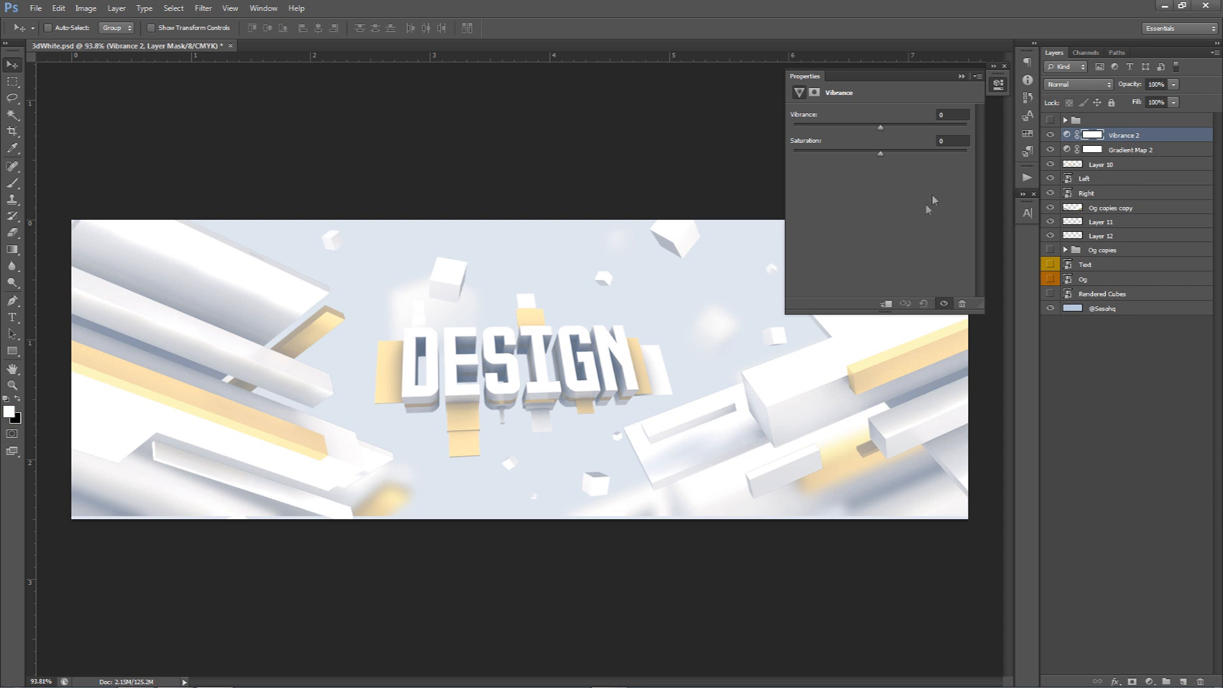
{"action": "left_click", "coordinate": [1051, 120]}
{"action": "left_click", "coordinate": [1051, 120]}
{"action": "key", "text": "ctrl+2"}
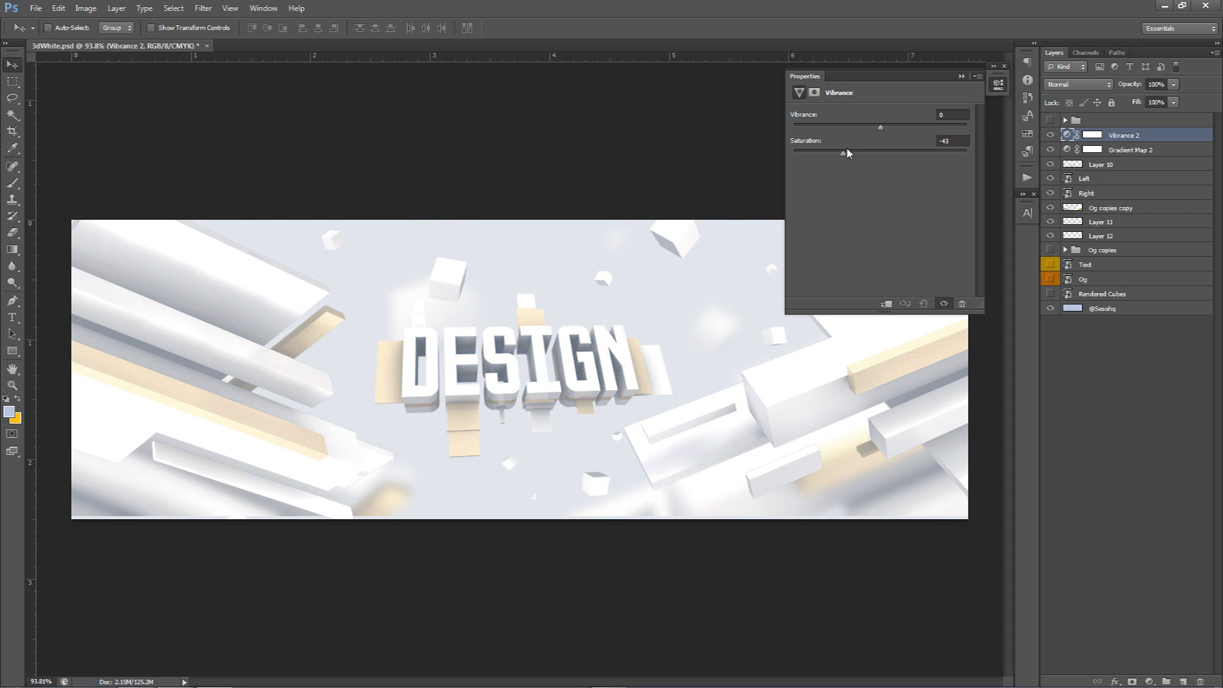
{"action": "left_click_drag", "start_coordinate": [847, 152], "coordinate": [1013, 165]}
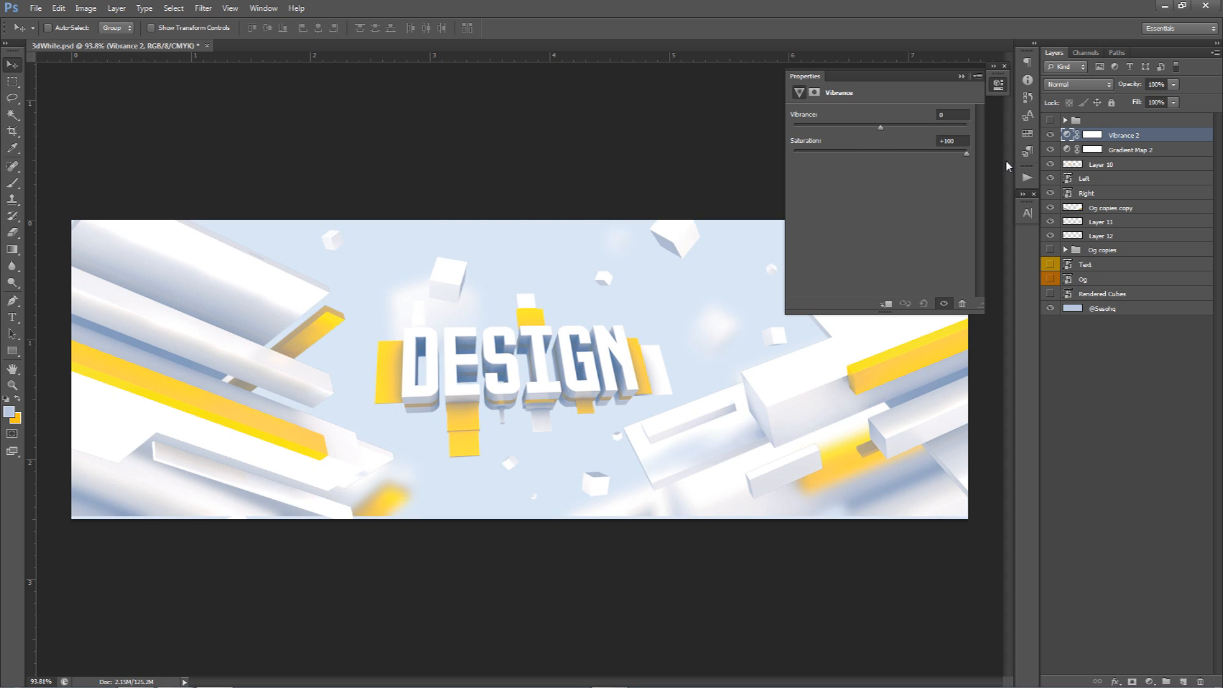
{"action": "left_click_drag", "start_coordinate": [1006, 166], "coordinate": [847, 148]}
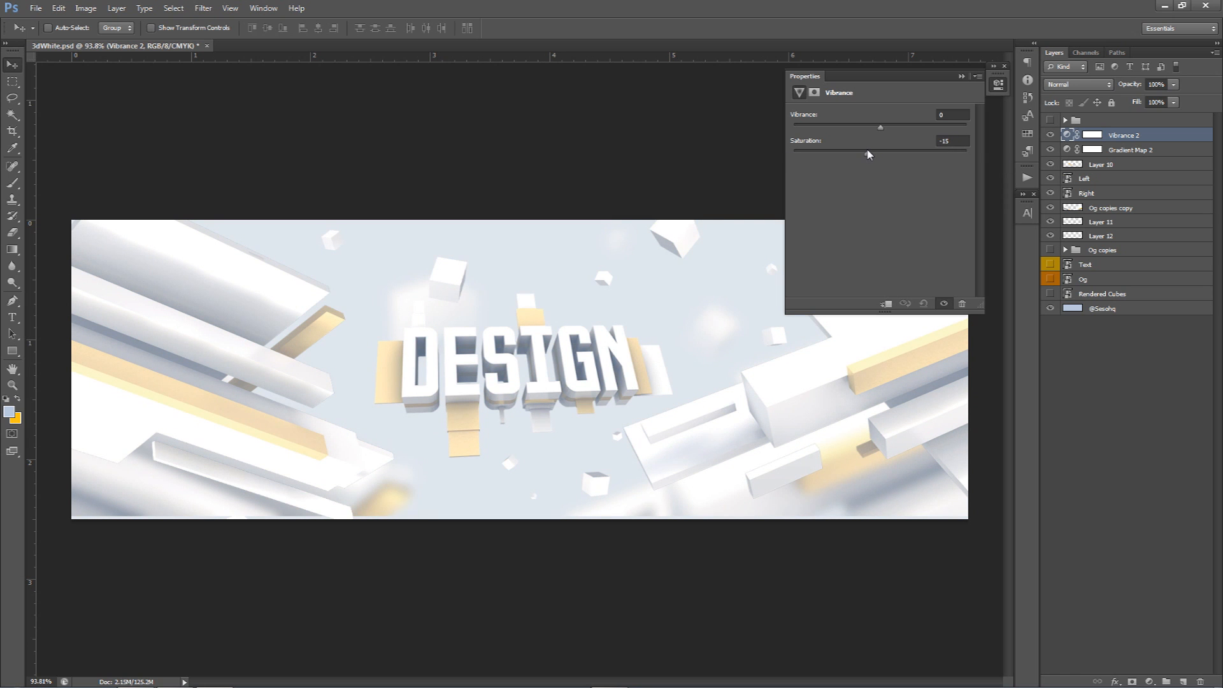
- Adjust the vibrance amount and compare the banner with and without the Vibrance adjustment layer
{"action": "left_click", "coordinate": [894, 124]}
{"action": "left_click_drag", "start_coordinate": [950, 127], "coordinate": [940, 131]}
{"action": "left_click_drag", "start_coordinate": [751, 125], "coordinate": [882, 130]}
{"action": "left_click", "coordinate": [949, 117]}
{"action": "key", "text": "Return"}
{"action": "left_click", "coordinate": [1048, 137]}
{"action": "left_click", "coordinate": [1048, 136]}
{"action": "left_click", "coordinate": [1048, 137]}
{"action": "left_click", "coordinate": [1048, 136]}
{"action": "left_click", "coordinate": [998, 84]}
- Paint a soft white (#ffffff) glow across the banner's upper middle on a new layer, and add another empty layer above it
{"action": "left_click", "coordinate": [1184, 681]}
{"action": "key", "text": "b"}
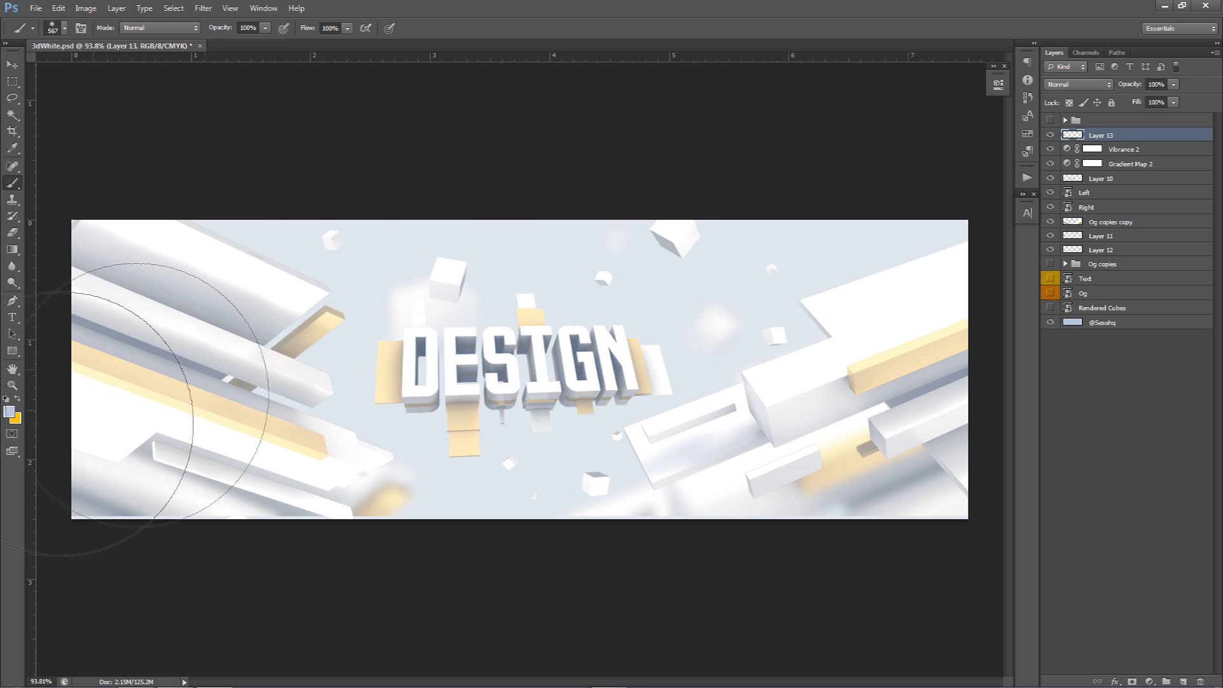
{"action": "left_click", "coordinate": [8, 412]}
{"action": "left_click", "coordinate": [521, 303]}
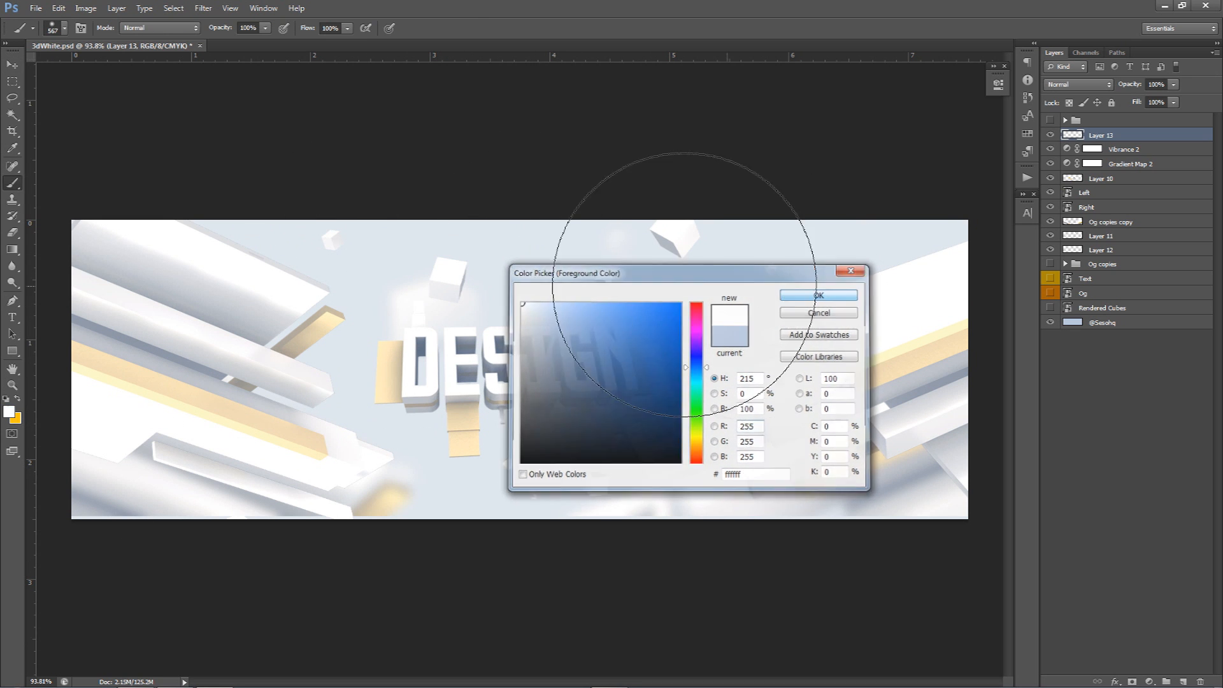
{"action": "key", "text": "Return"}
{"action": "right_click_drag", "start_coordinate": [433, 280], "coordinate": [529, 274], "text": "alt"}
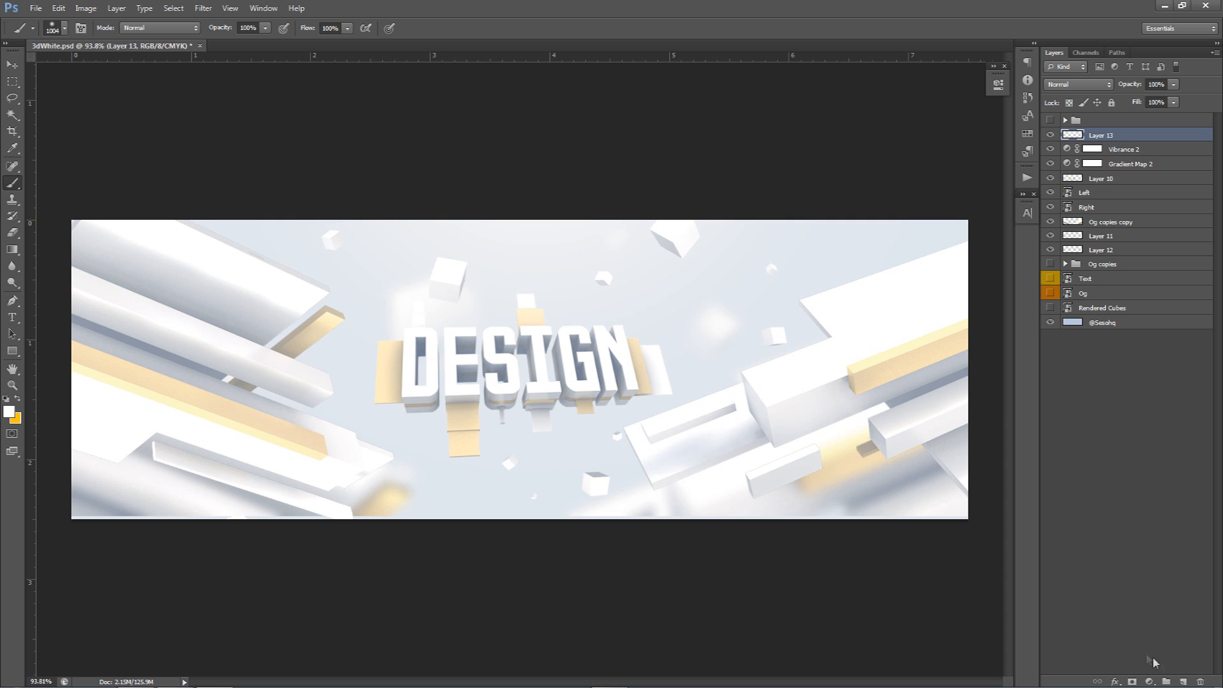
{"action": "left_click", "coordinate": [1183, 681]}
{"action": "key", "text": "v"}
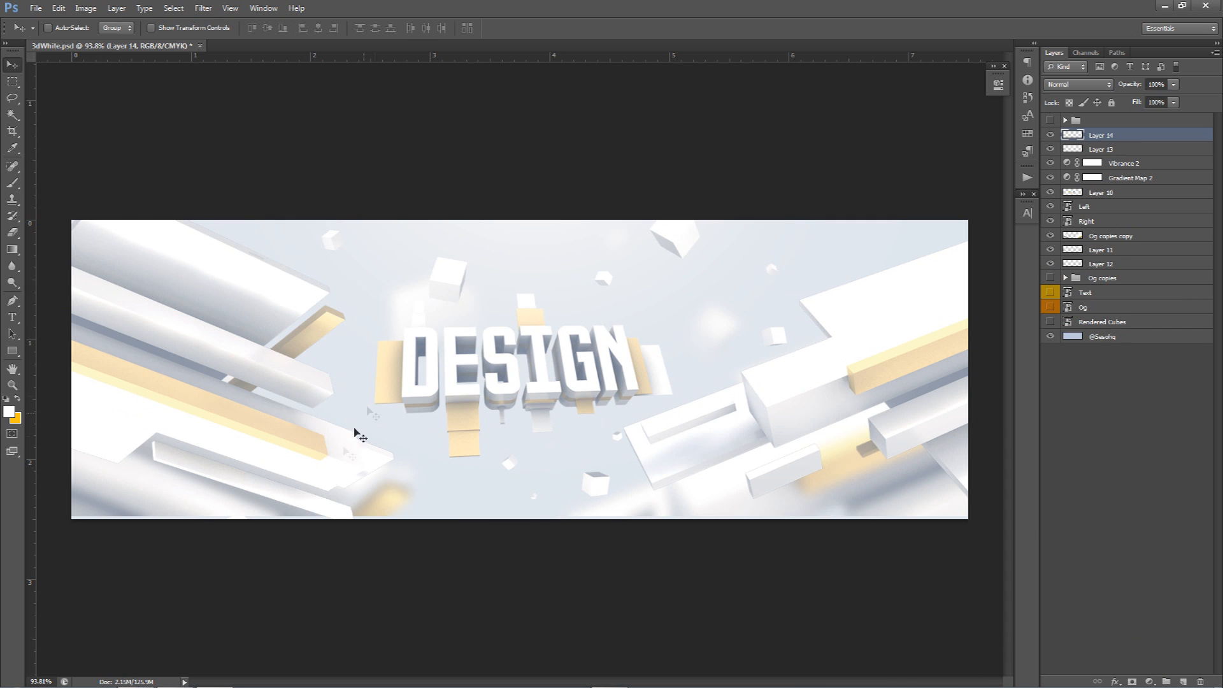
- Group the Left and Right layers, merge a duplicate of the group into one layer, and hide the original group
{"action": "left_click", "coordinate": [1097, 206]}
{"action": "left_click", "coordinate": [1092, 221], "text": "shift"}
{"action": "key", "text": "ctrl+g"}
{"action": "key", "text": "ctrl+j"}
{"action": "key", "text": "ctrl+e"}
{"action": "left_click", "coordinate": [1050, 221]}
- Load a selection from the merged side-render copy's outline and contract it
{"action": "left_click", "coordinate": [1072, 206], "text": "ctrl"}
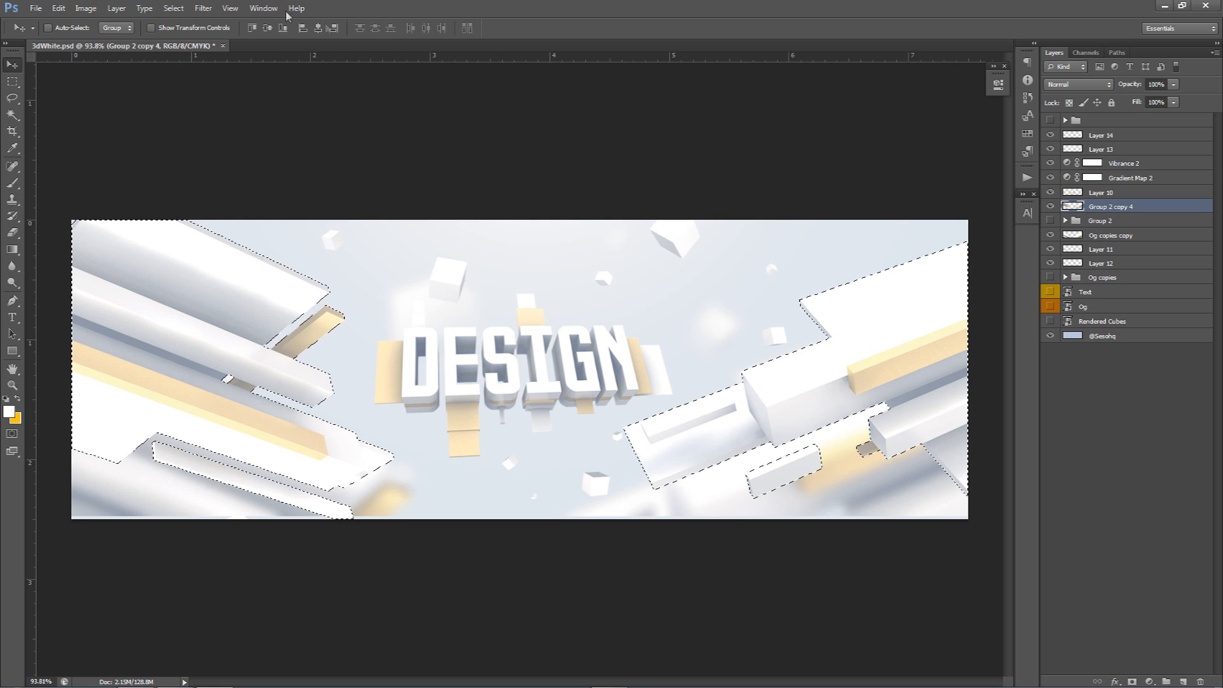
{"action": "left_click", "coordinate": [179, 9]}
{"action": "mouse_move", "coordinate": [191, 152]}
{"action": "left_click", "coordinate": [352, 184]}
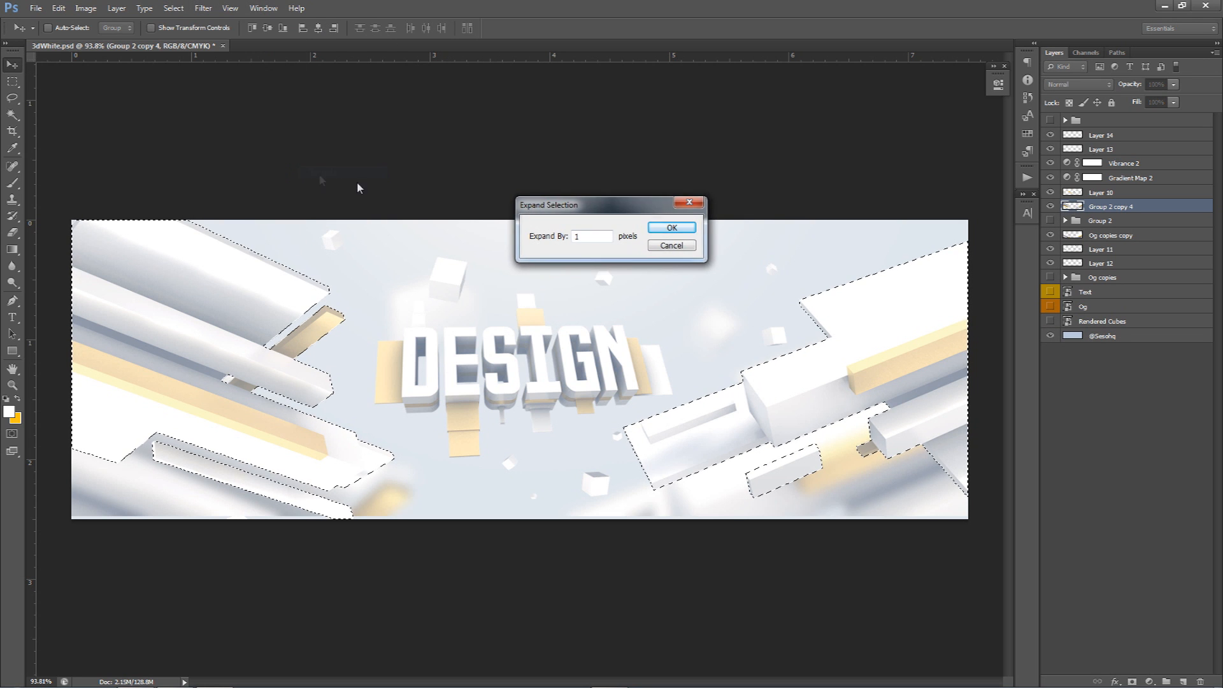
{"action": "key", "text": "Return"}
{"action": "left_click", "coordinate": [174, 8]}
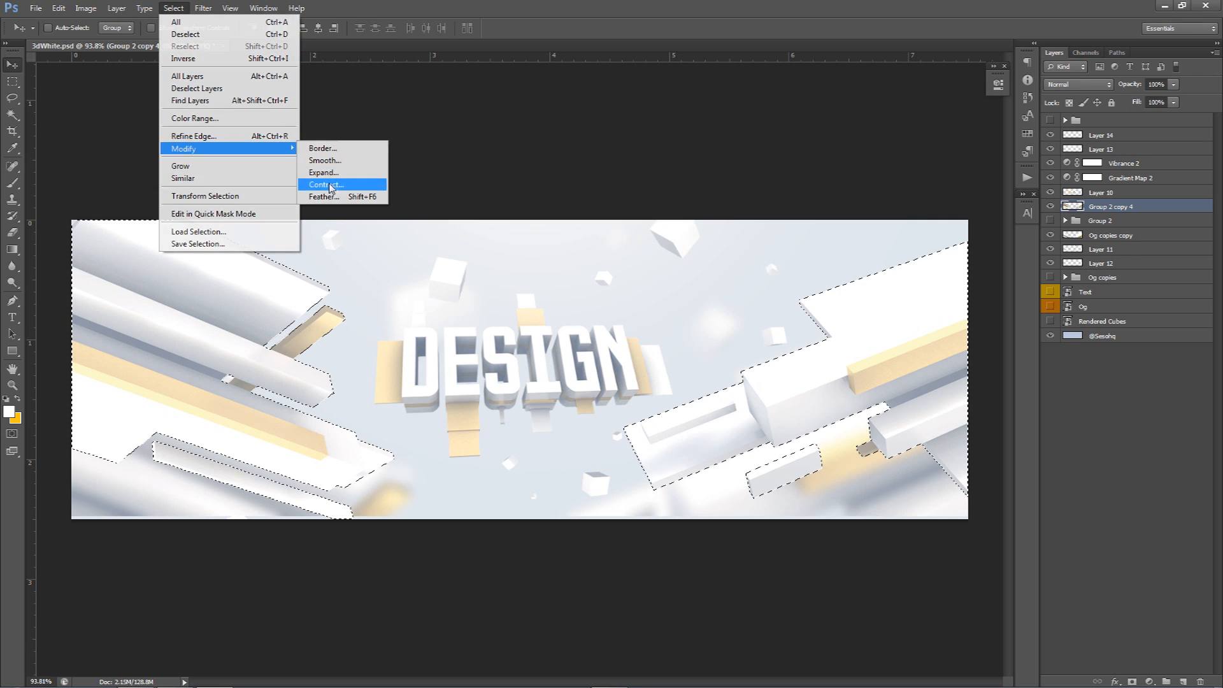
{"action": "left_click", "coordinate": [330, 186]}
{"action": "key", "text": "Return"}
- Cut the selected side renders to a new layer and delete the leftover merged group copy
{"action": "key", "text": "m"}
{"action": "right_click", "coordinate": [869, 301]}
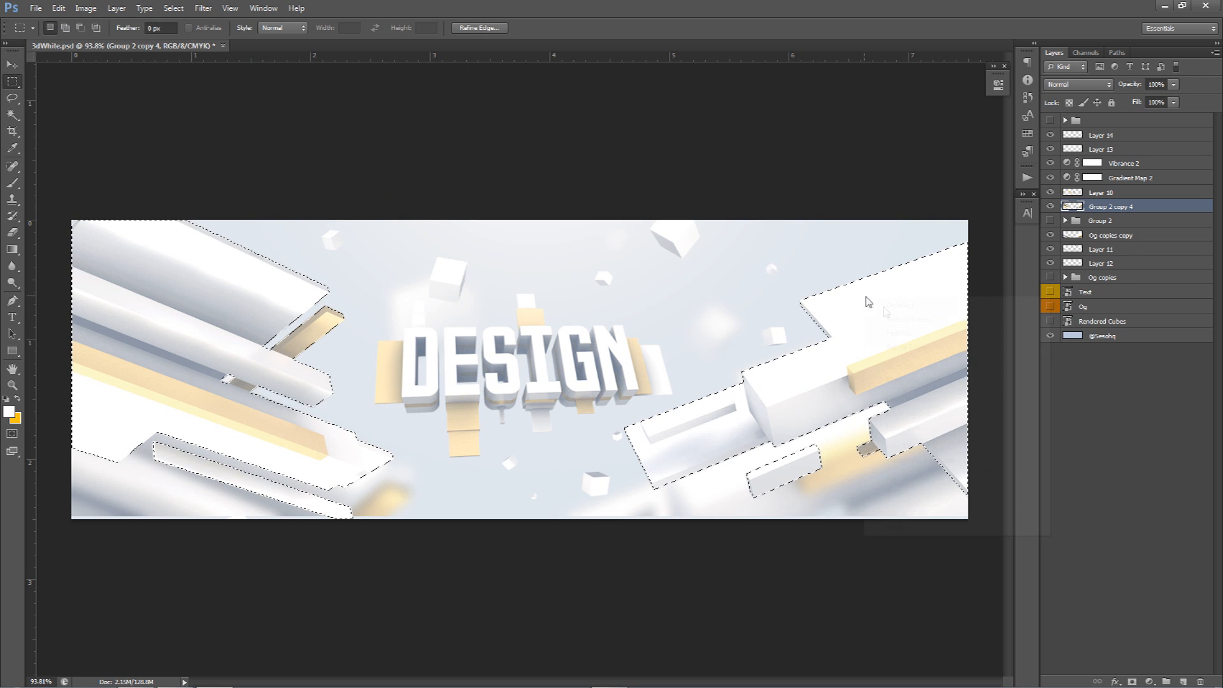
{"action": "left_click", "coordinate": [918, 413]}
{"action": "left_click", "coordinate": [1107, 221]}
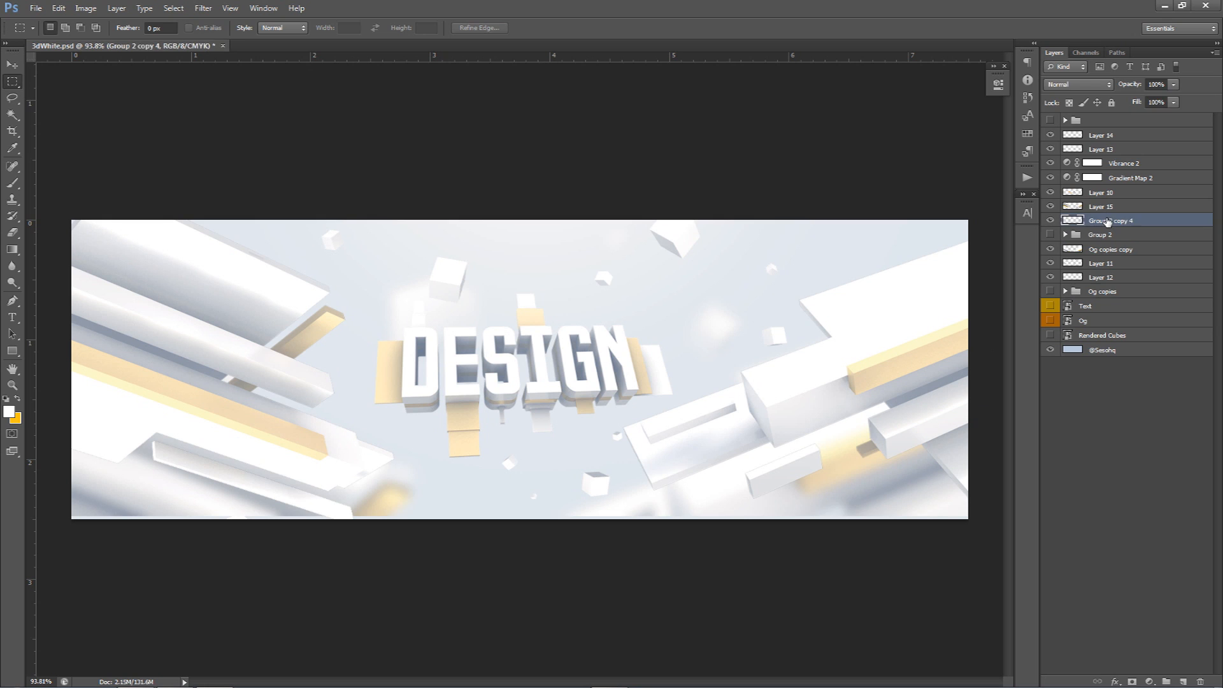
{"action": "key", "text": "Delete"}
{"action": "key", "text": "v"}
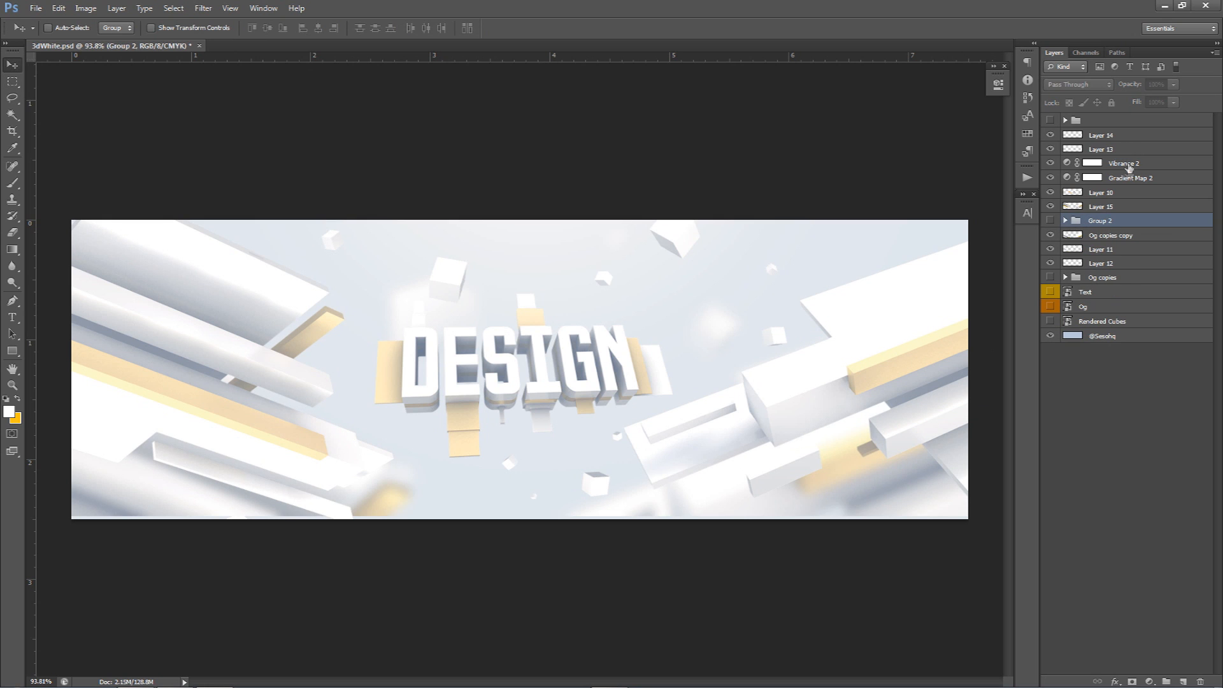
- Paint soft white glows over the banner's lower corners on Layer 14 and set its opacity to 50%
{"action": "left_click", "coordinate": [1073, 136]}
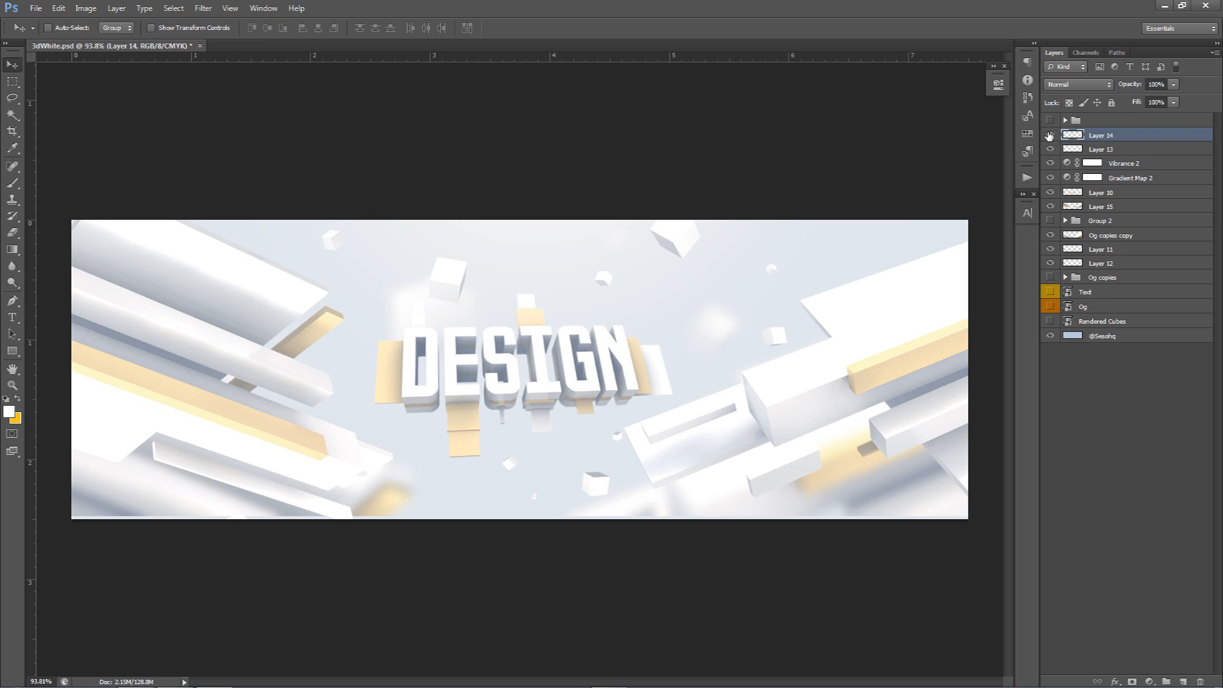
{"action": "left_click", "coordinate": [1050, 135]}
{"action": "key", "text": "b"}
{"action": "right_click_drag", "start_coordinate": [901, 422], "coordinate": [973, 456], "text": "alt"}
{"action": "left_click", "coordinate": [1002, 494]}
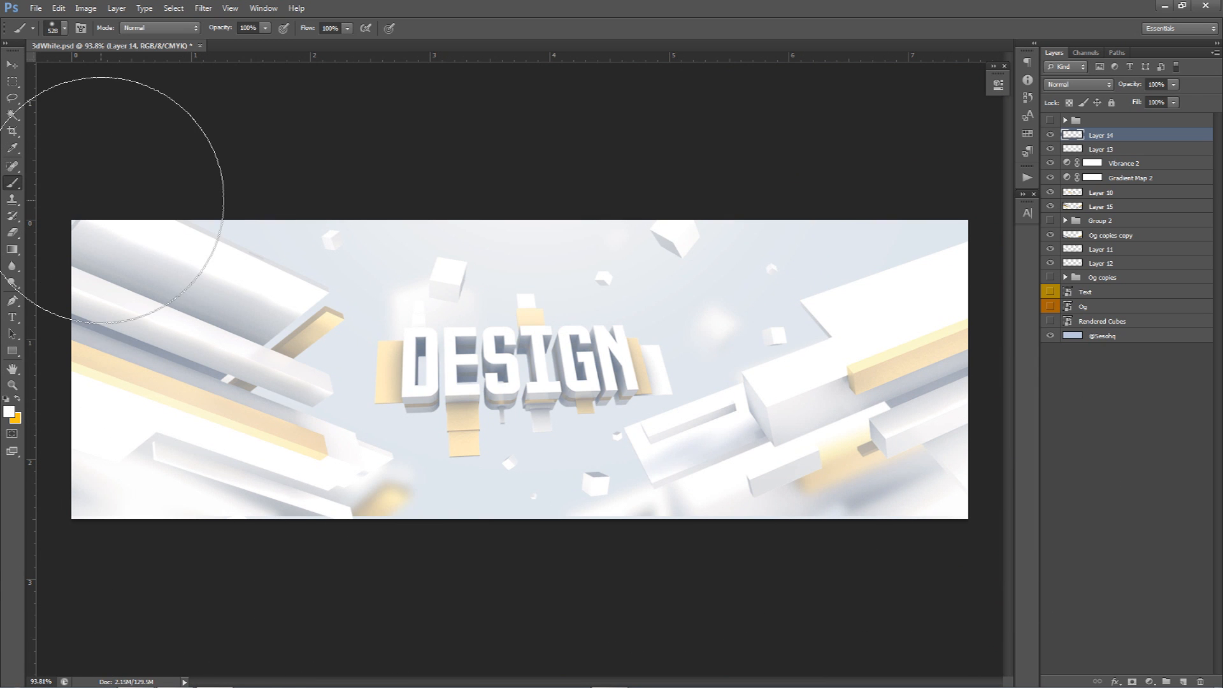
{"action": "left_click", "coordinate": [1174, 84]}
{"action": "left_click_drag", "start_coordinate": [1174, 100], "coordinate": [1144, 105]}
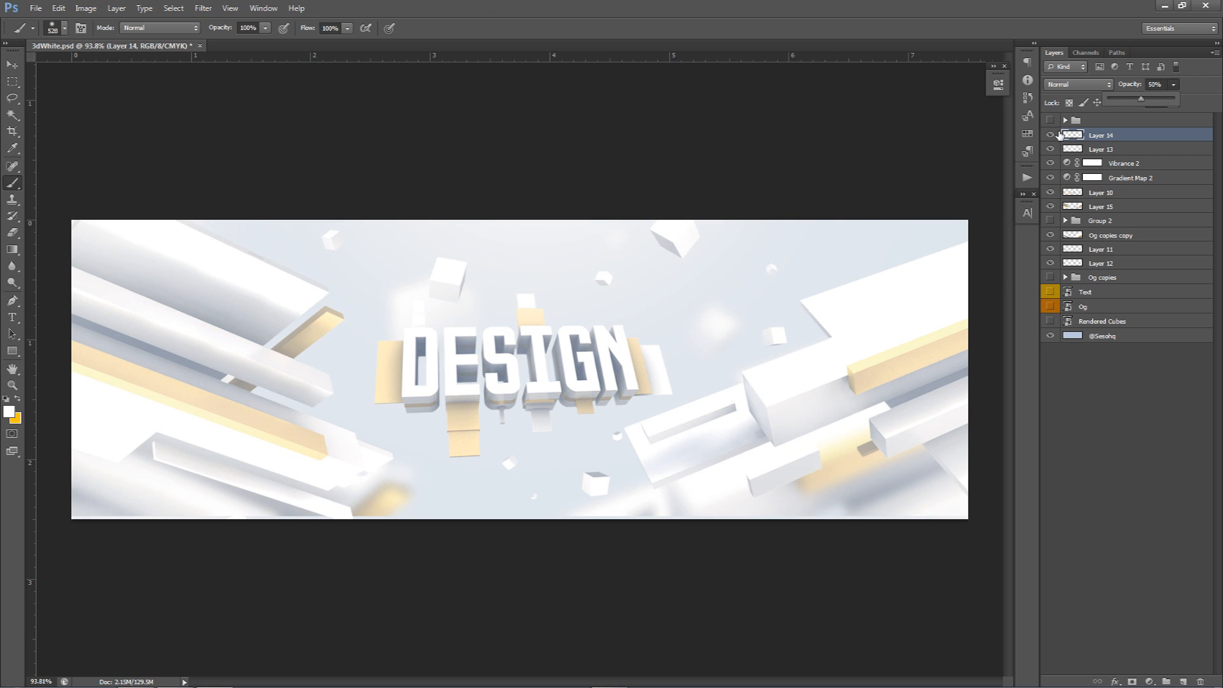
{"action": "key", "text": "v"}
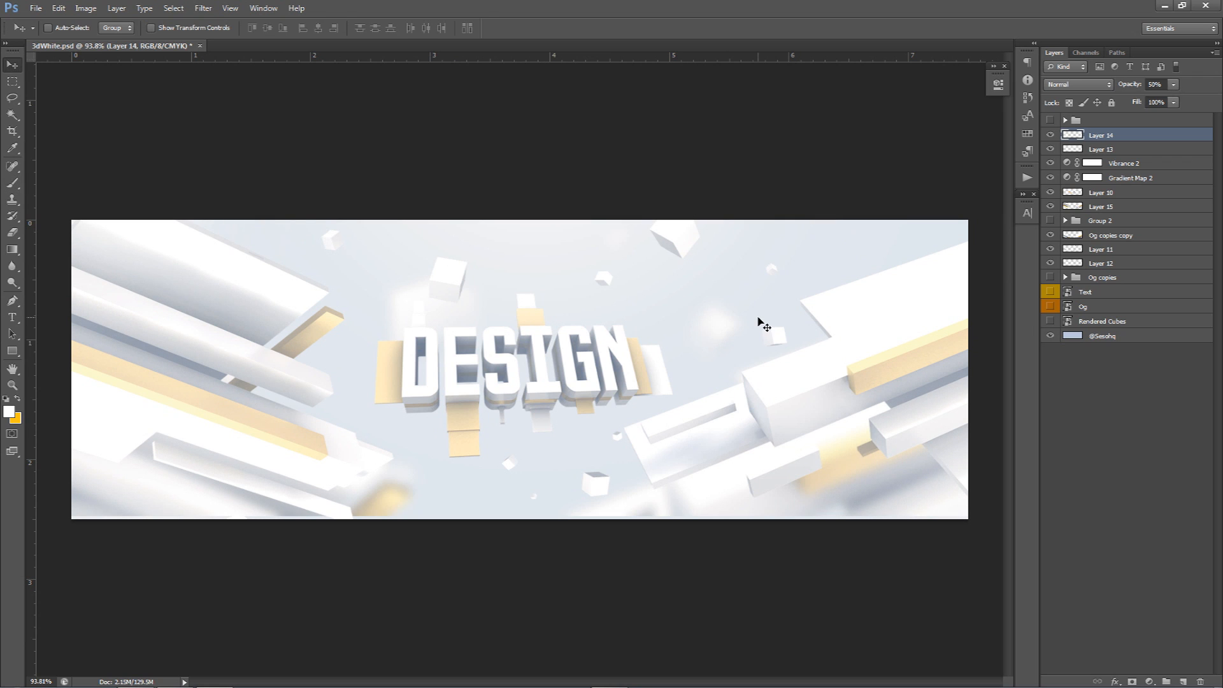
- Add a layer directly above the background fill and paint a large soft white glow behind the DESIGN text
{"action": "left_click", "coordinate": [1094, 336]}
{"action": "left_click", "coordinate": [1184, 681]}
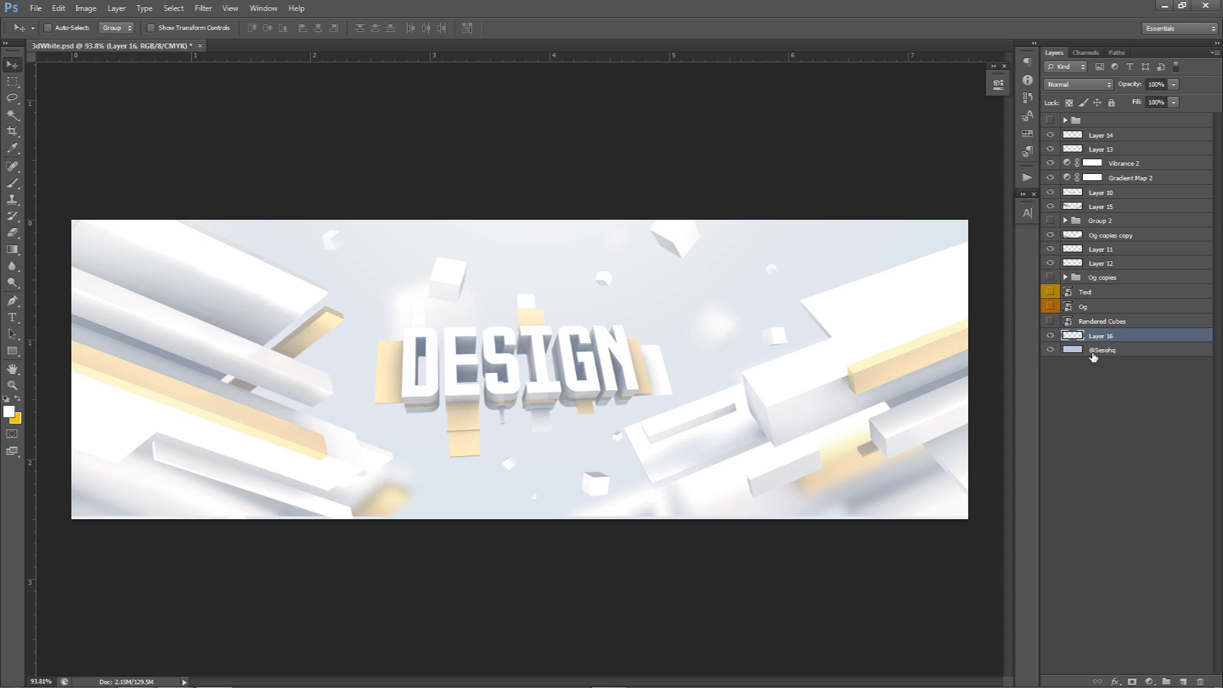
{"action": "key", "text": "b"}
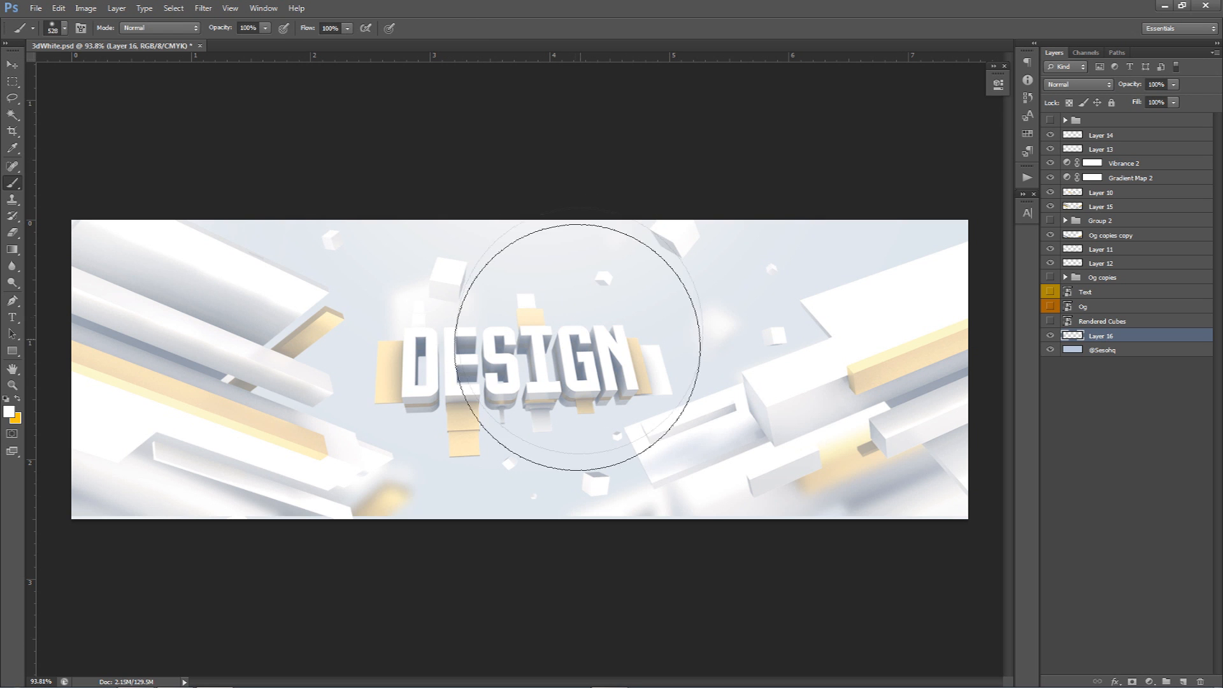
{"action": "mouse_move", "coordinate": [492, 382]}
{"action": "right_mouse_down", "text": "alt"}
{"action": "mouse_move", "coordinate": [623, 396]}
{"action": "mouse_move", "coordinate": [548, 355]}
{"action": "right_mouse_up", "text": "alt"}
{"action": "left_click", "coordinate": [542, 356]}
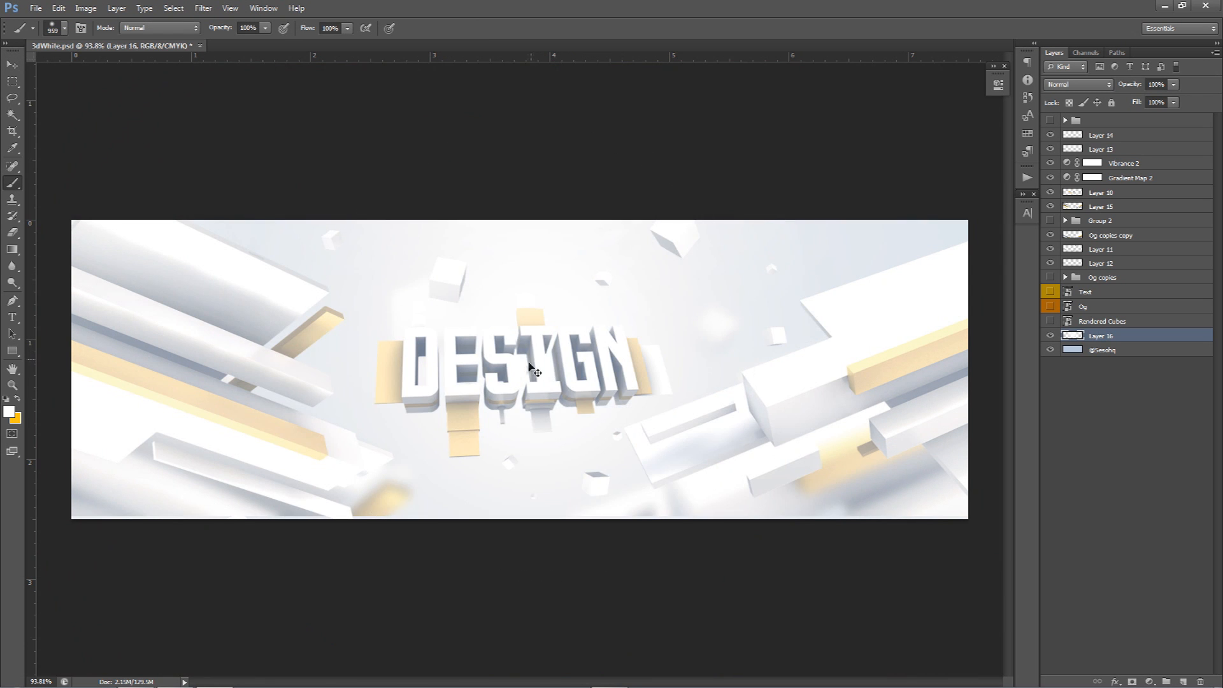
- Set the blend mode of the white glow on Layer 16 to Overlay and its opacity to 19%
{"action": "left_click", "coordinate": [1083, 85]}
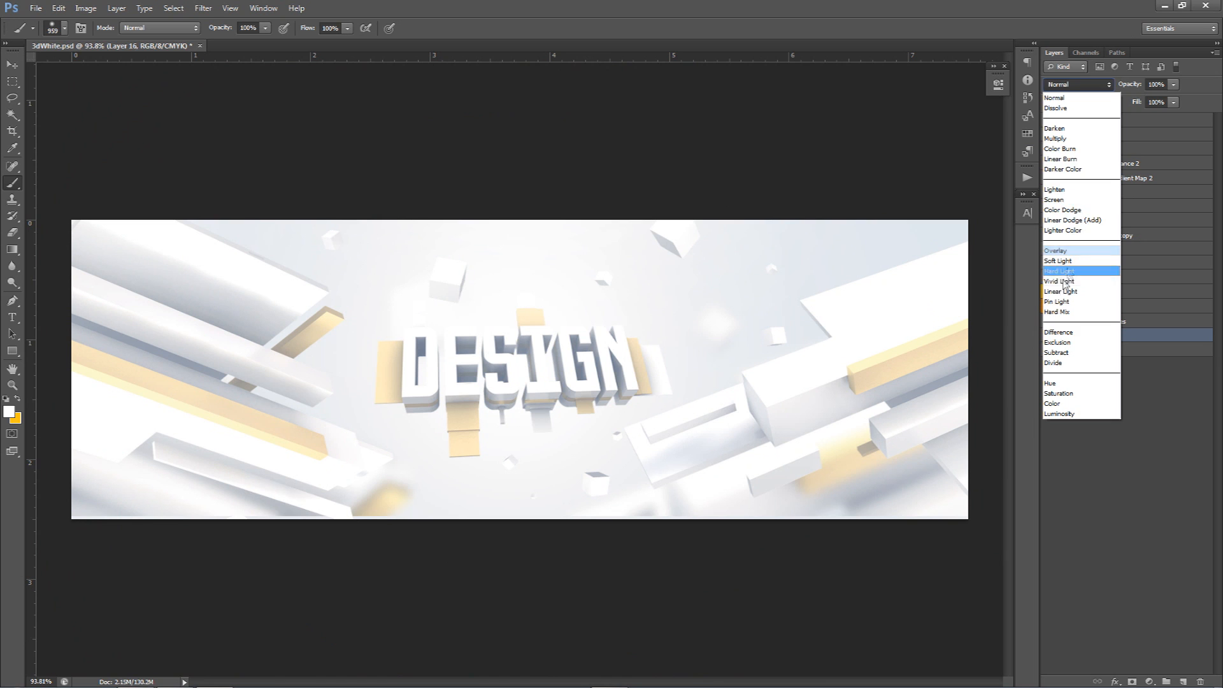
{"action": "left_click", "coordinate": [1049, 271]}
{"action": "left_click", "coordinate": [1173, 85]}
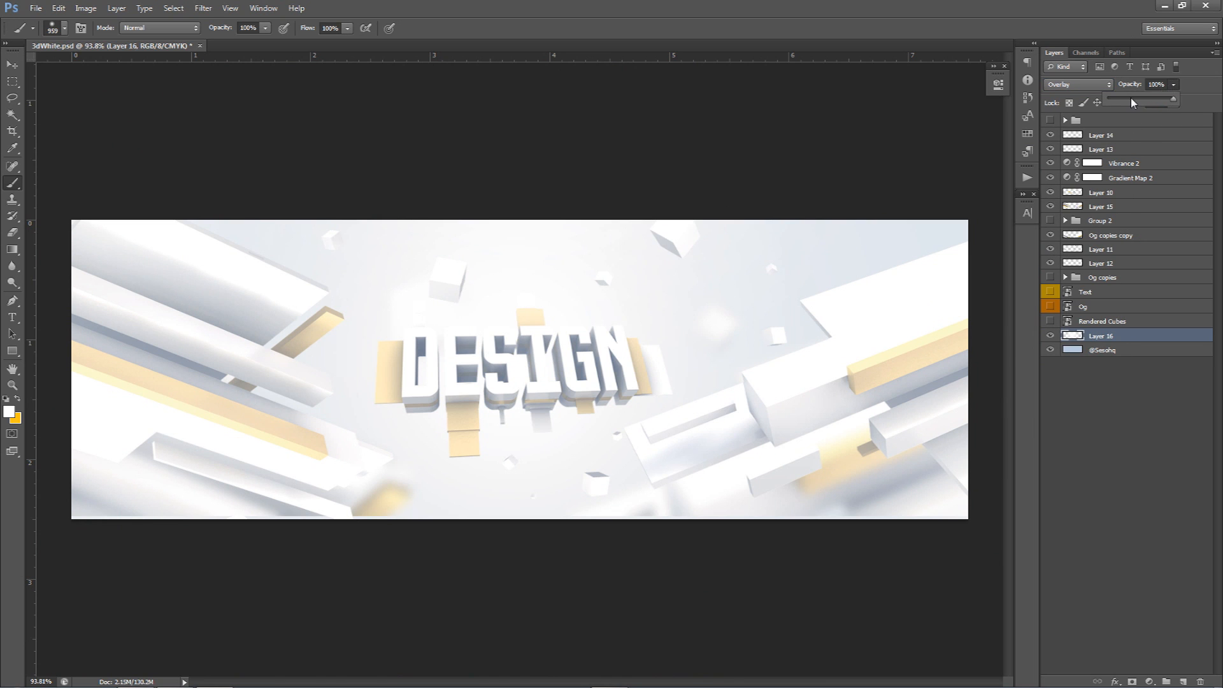
{"action": "left_click", "coordinate": [1131, 100]}
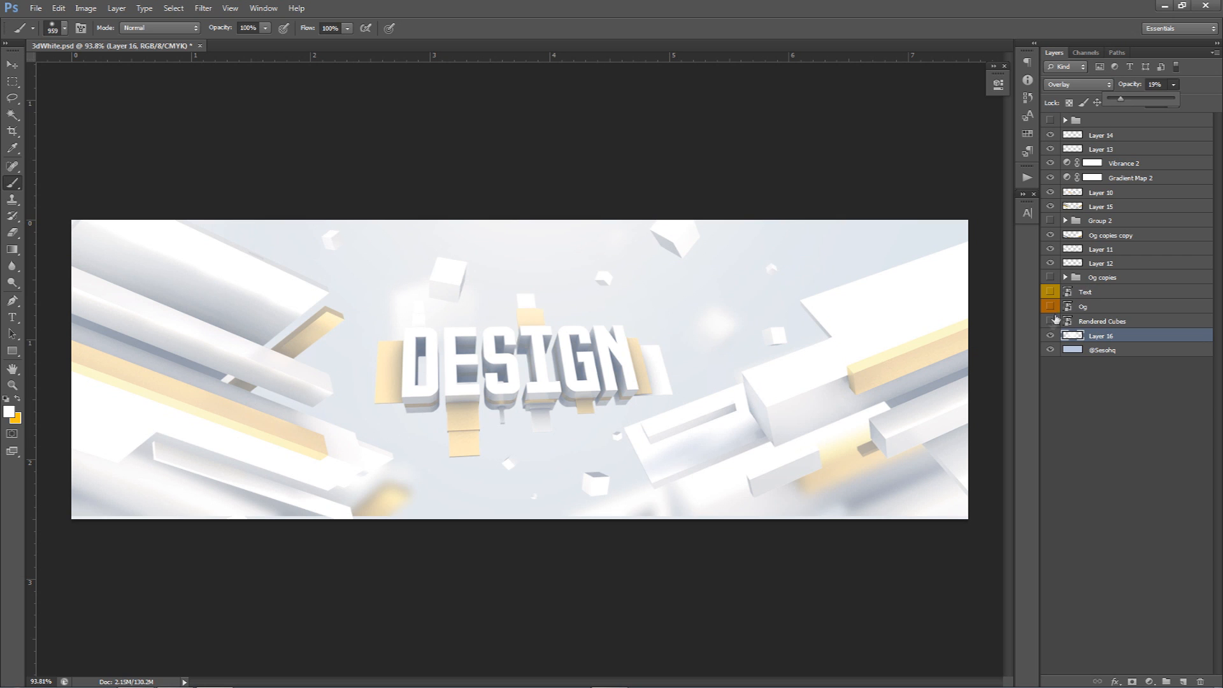
- Add a Brightness/Contrast adjustment layer above Layer 14, lower brightness to about -26 with moderately raised contrast, and compare the banner with and without it
{"action": "left_click", "coordinate": [1113, 137]}
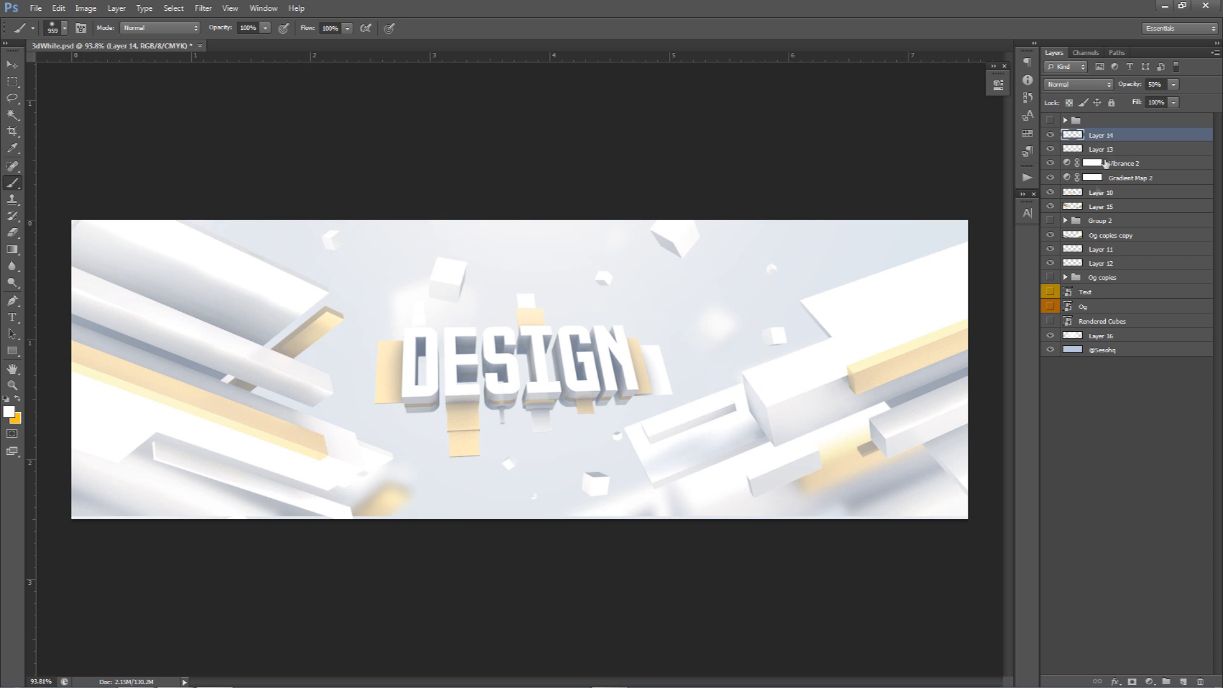
{"action": "left_click", "coordinate": [1149, 681]}
{"action": "left_click", "coordinate": [1122, 448]}
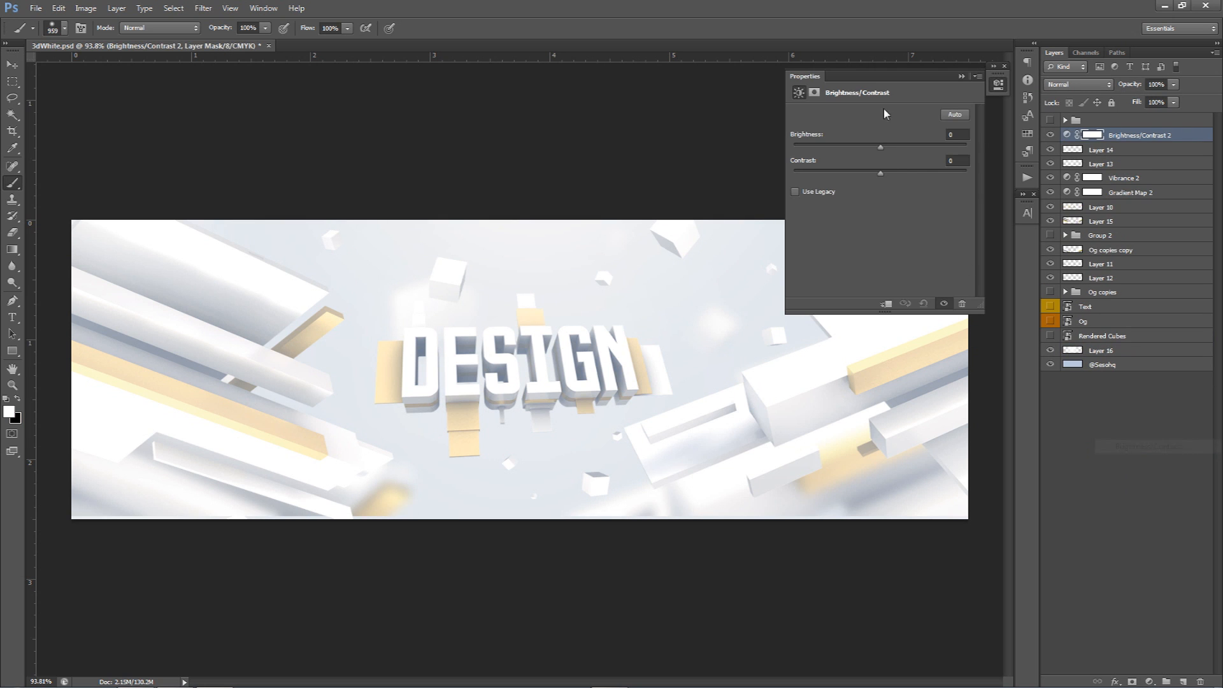
{"action": "left_click_drag", "start_coordinate": [882, 148], "coordinate": [819, 148]}
{"action": "left_click_drag", "start_coordinate": [880, 172], "coordinate": [977, 170]}
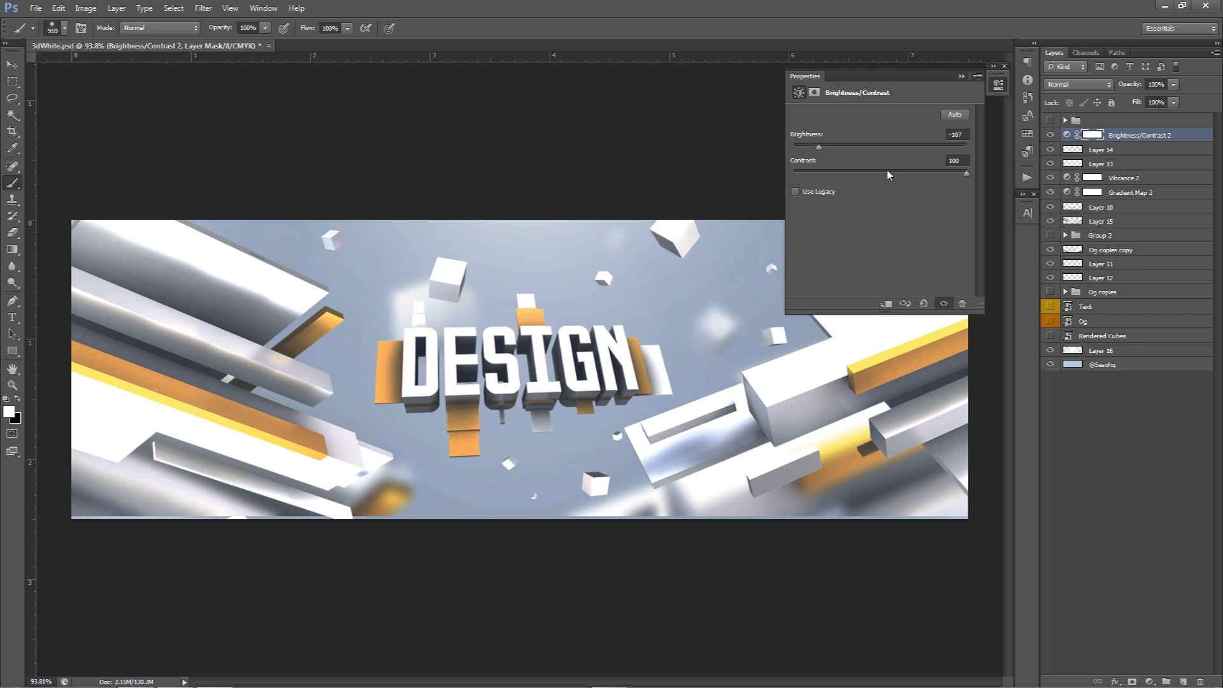
{"action": "left_click", "coordinate": [843, 146]}
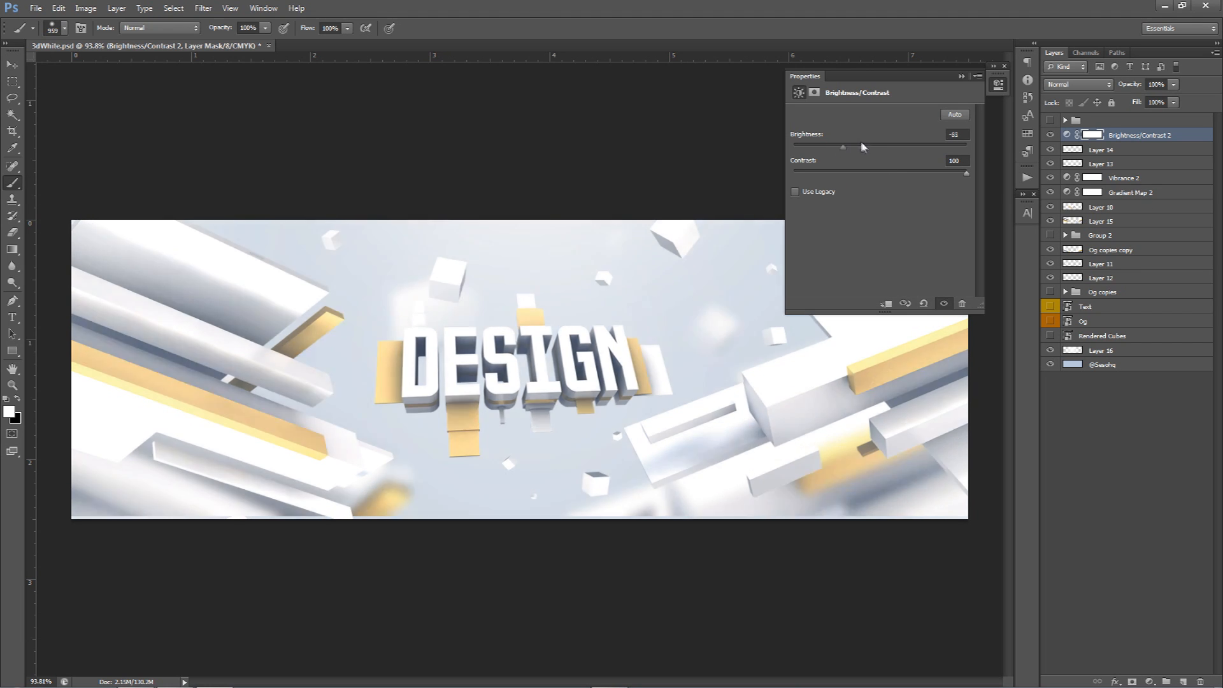
{"action": "left_click", "coordinate": [862, 147]}
{"action": "left_click", "coordinate": [903, 172]}
{"action": "left_click_drag", "start_coordinate": [901, 173], "coordinate": [905, 173]}
{"action": "left_click", "coordinate": [865, 146]}
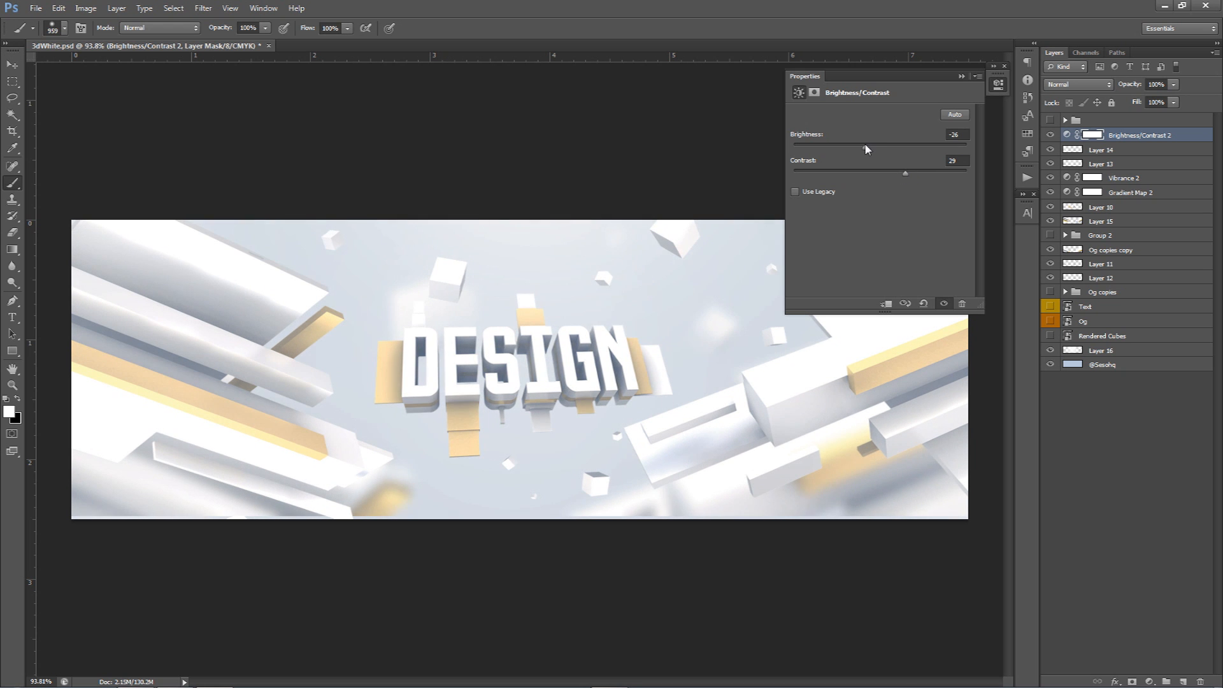
{"action": "left_click_drag", "start_coordinate": [898, 174], "coordinate": [900, 173]}
{"action": "left_click", "coordinate": [1049, 135]}
{"action": "left_click", "coordinate": [1049, 134]}
- Set the adjustment's brightness to -20 and contrast to 20, and compare the banner with and without it
{"action": "left_click", "coordinate": [958, 134]}
{"action": "type", "text": "-20"}
{"action": "left_click", "coordinate": [961, 161]}
{"action": "type", "text": "20"}
{"action": "left_click", "coordinate": [1050, 136]}
{"action": "left_click", "coordinate": [1051, 135]}
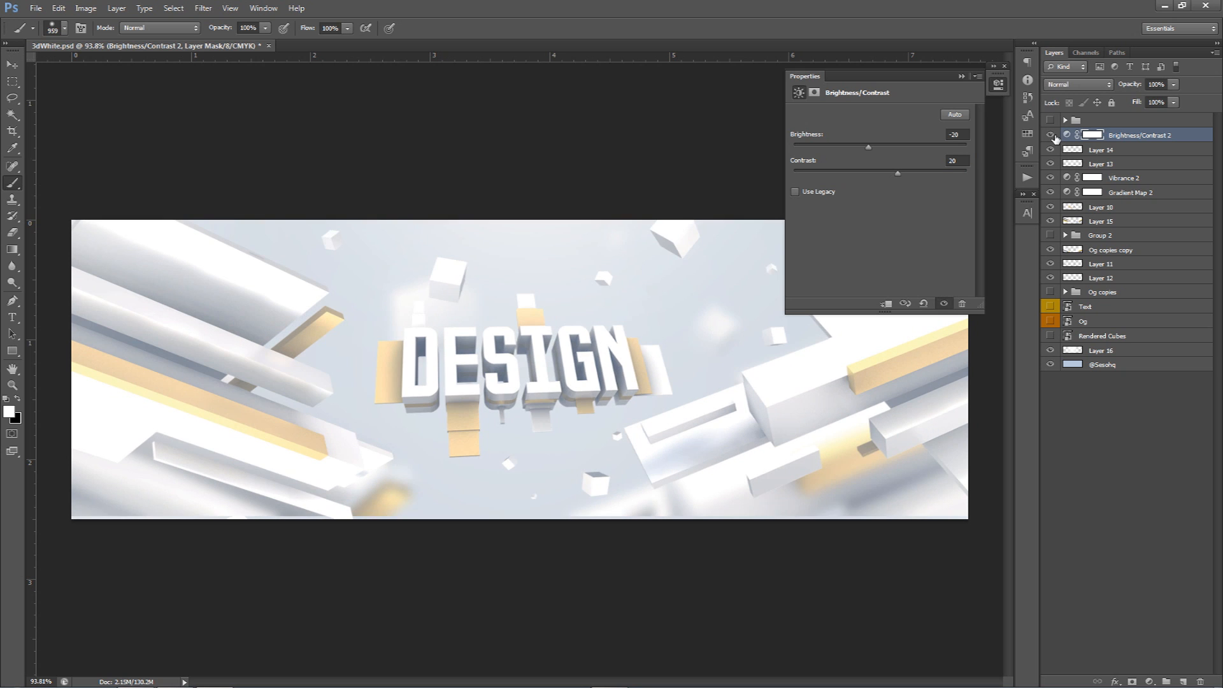
- Reduce the Brightness/Contrast 2 layer's opacity to 60% and compare the banner with and without the adjustment
{"action": "left_click", "coordinate": [998, 83]}
{"action": "left_click", "coordinate": [1157, 84]}
{"action": "double_click", "coordinate": [1159, 85]}
{"action": "type", "text": "60"}
{"action": "left_click", "coordinate": [1049, 135]}
{"action": "left_click", "coordinate": [1049, 135]}
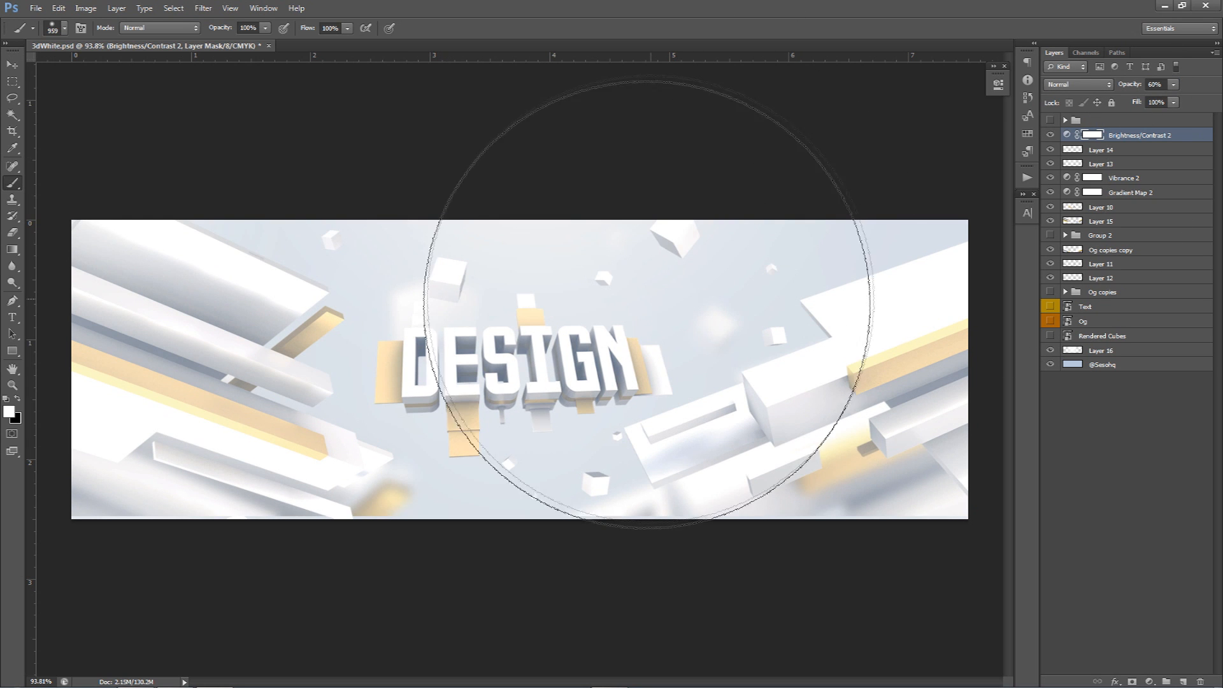
{"action": "key", "text": "v"}
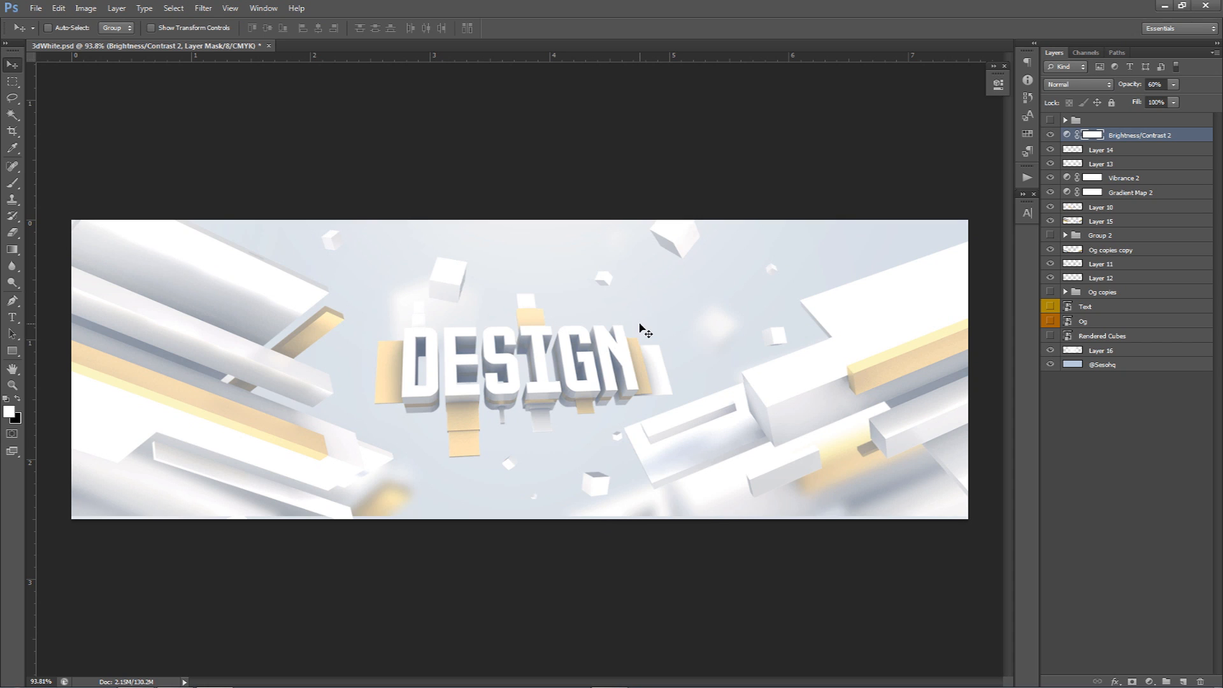